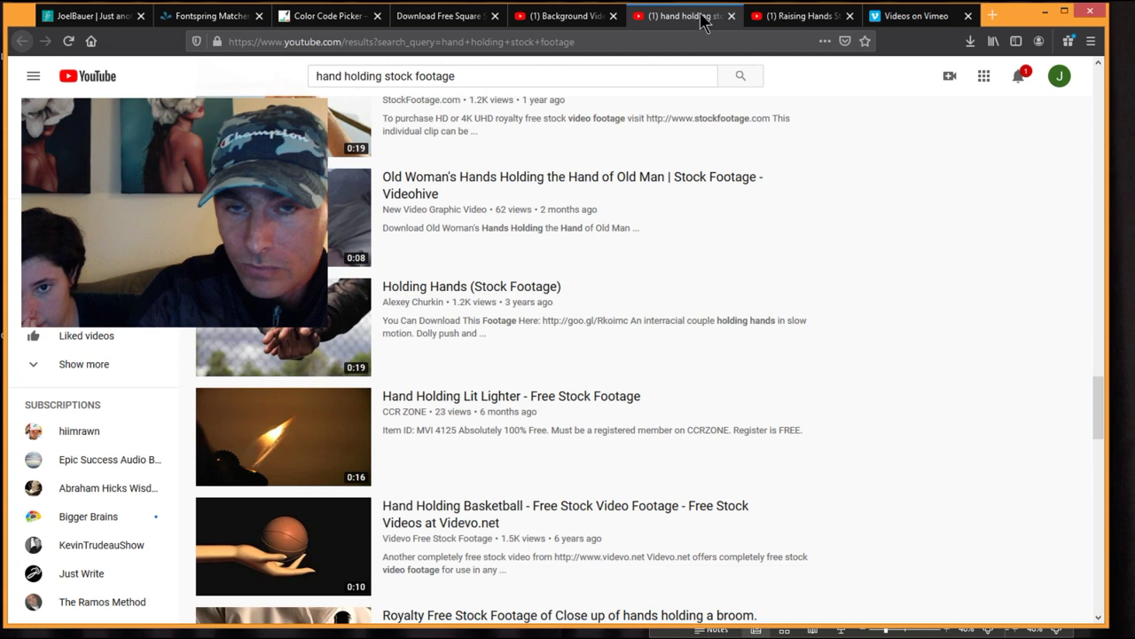
Show the Raising Hands Stock Video page and switch from the browser to the PowerPoint presentation
{"action": "left_click", "coordinate": [796, 18]}
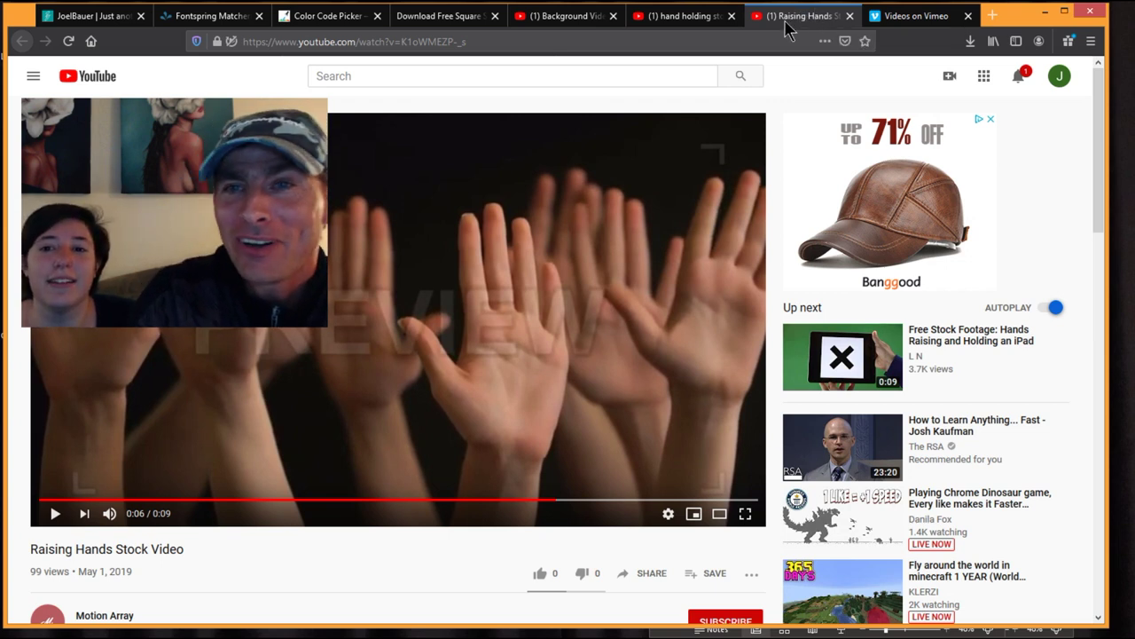
{"action": "left_click", "coordinate": [1039, 12]}
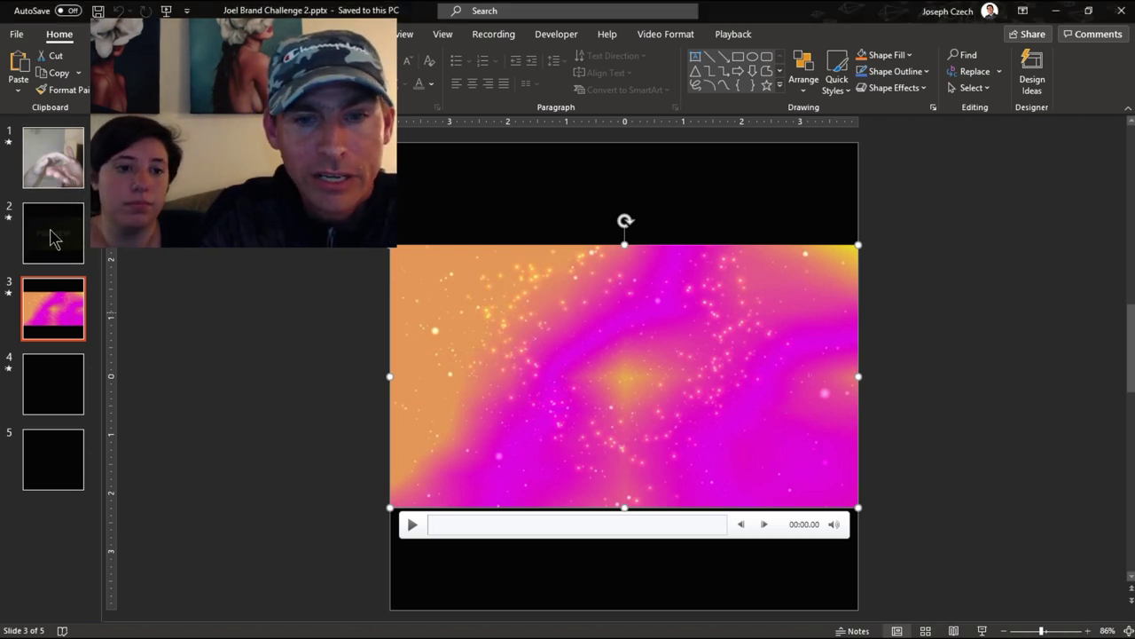
Play the hand-holding clip on slide 1
{"action": "left_click", "coordinate": [43, 171]}
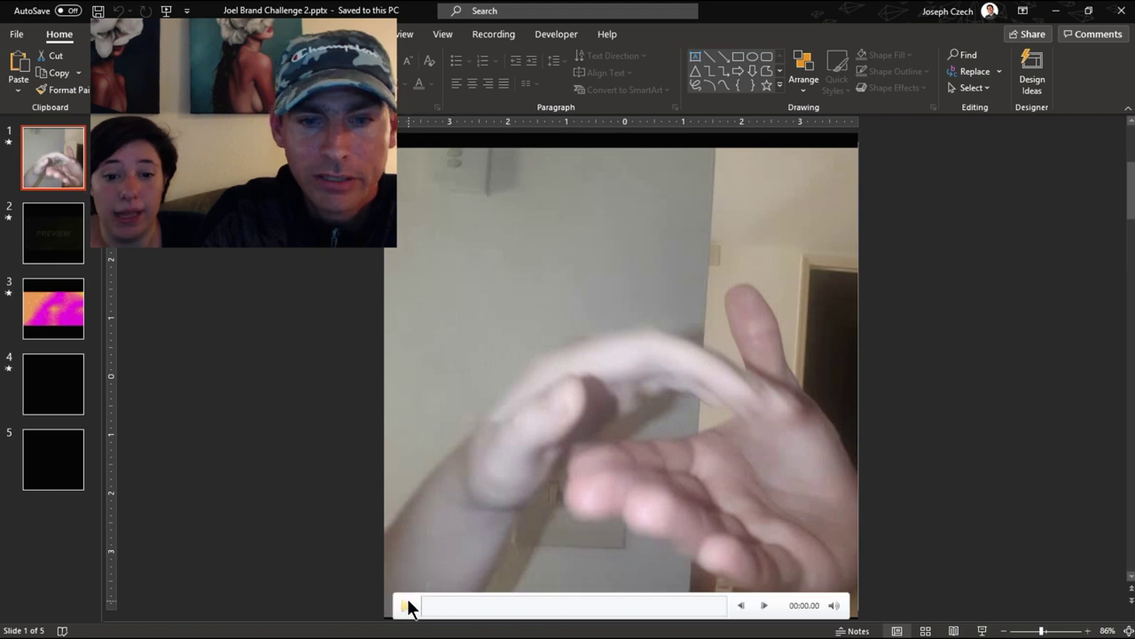
{"action": "left_click", "coordinate": [405, 607]}
{"action": "left_click", "coordinate": [404, 614]}
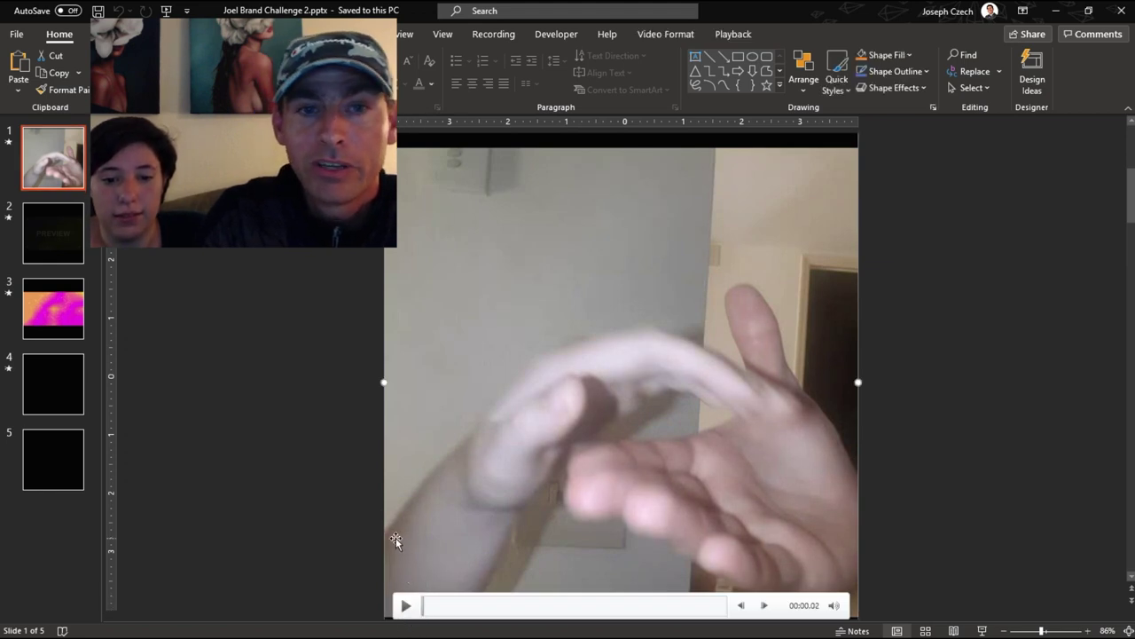
{"action": "left_click", "coordinate": [406, 607]}
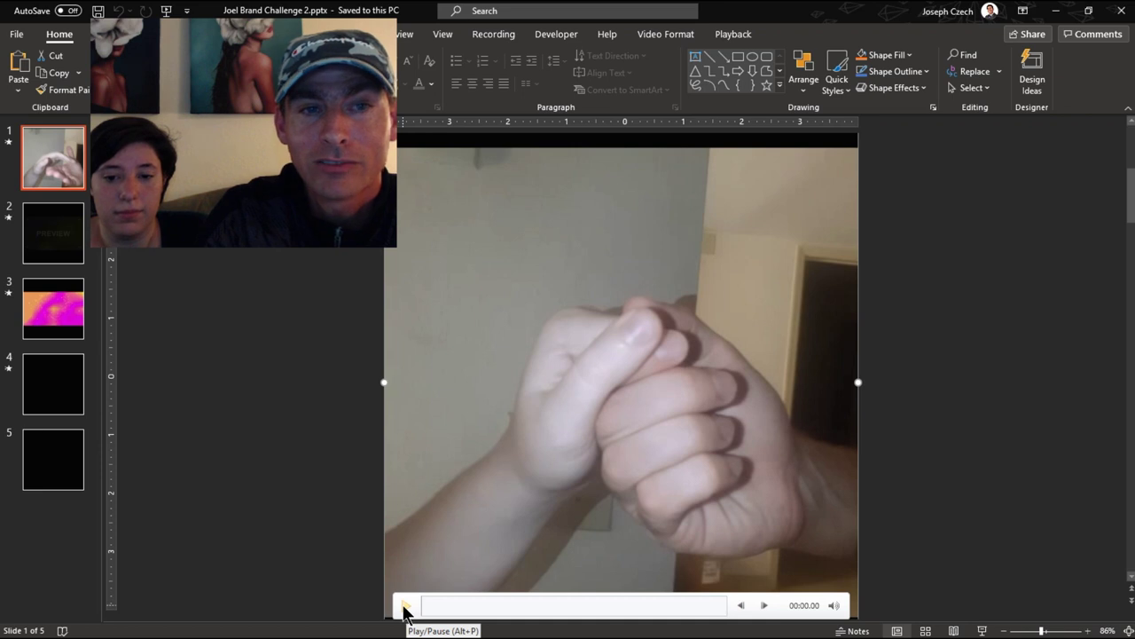
Preview the raised-hands clip on slide 2 and the heart particle clip on slide 3
{"action": "left_click", "coordinate": [48, 249]}
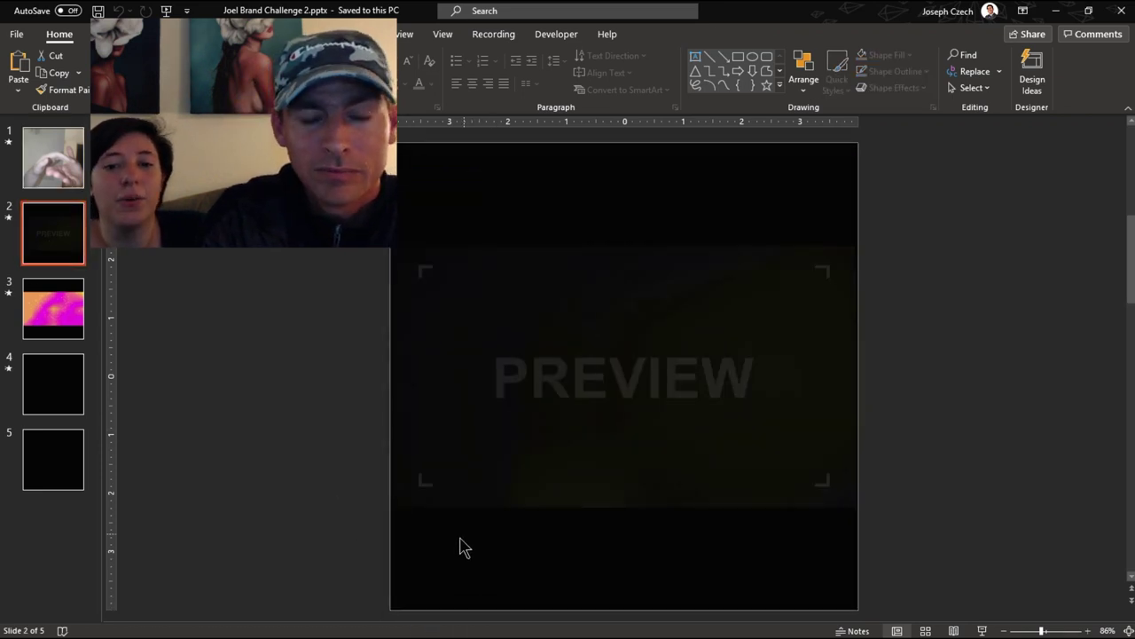
{"action": "mouse_move", "coordinate": [408, 524]}
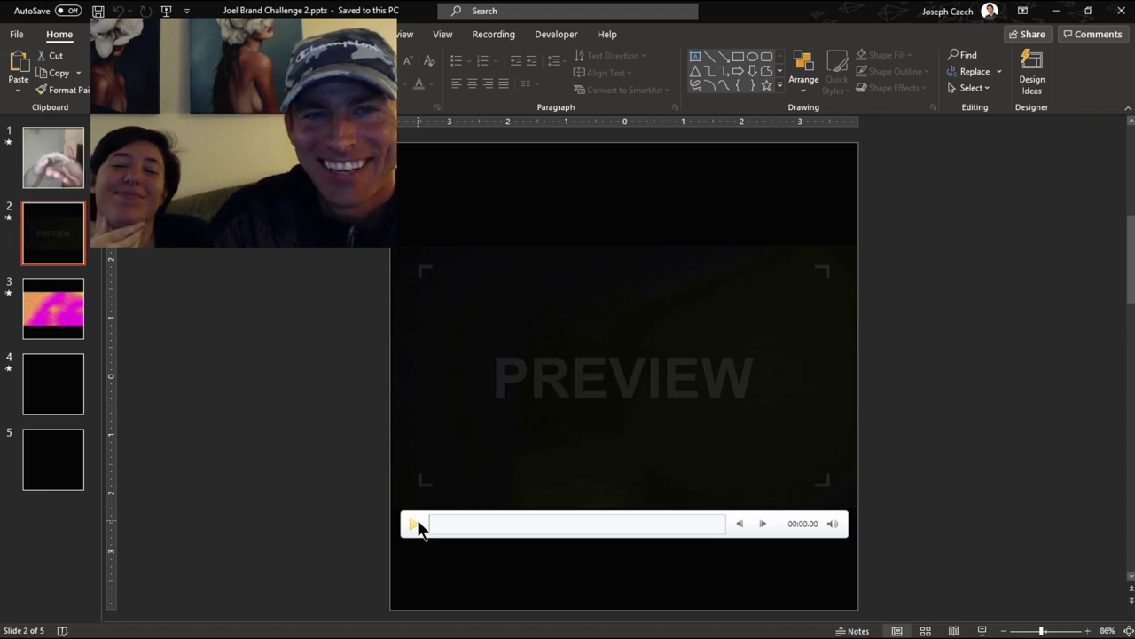
{"action": "left_click", "coordinate": [414, 522]}
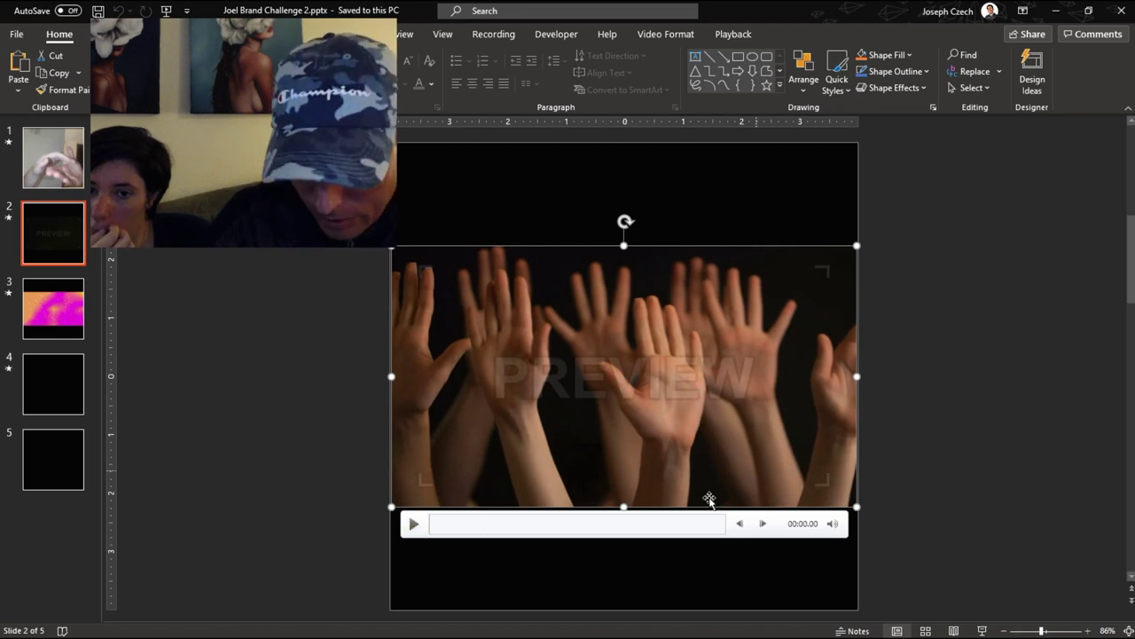
{"action": "left_click", "coordinate": [53, 315]}
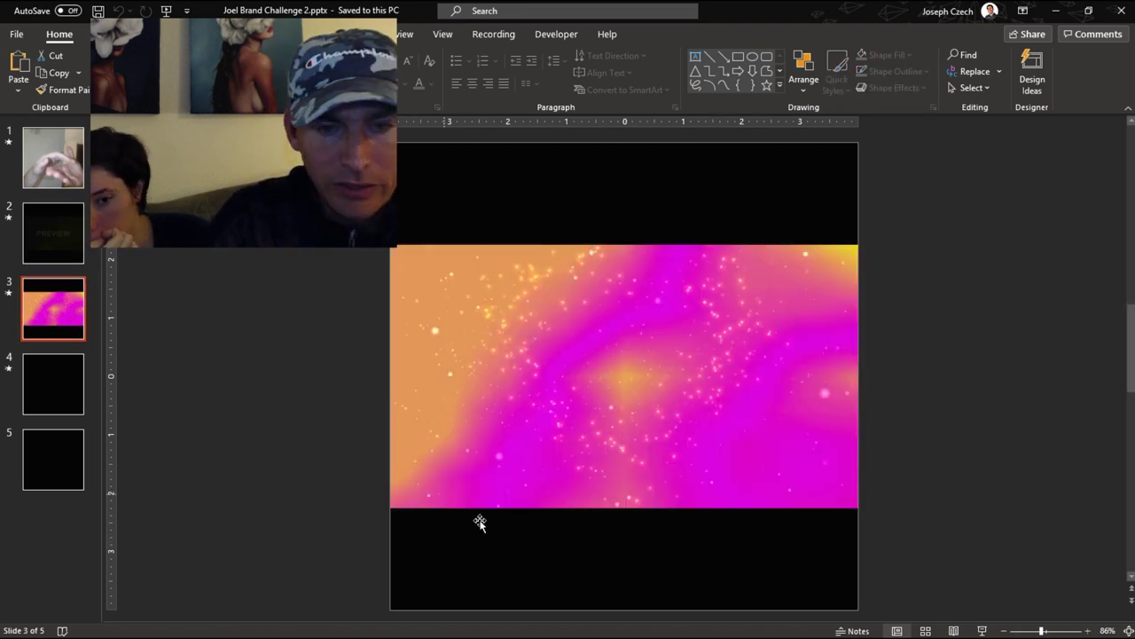
{"action": "left_click", "coordinate": [478, 522]}
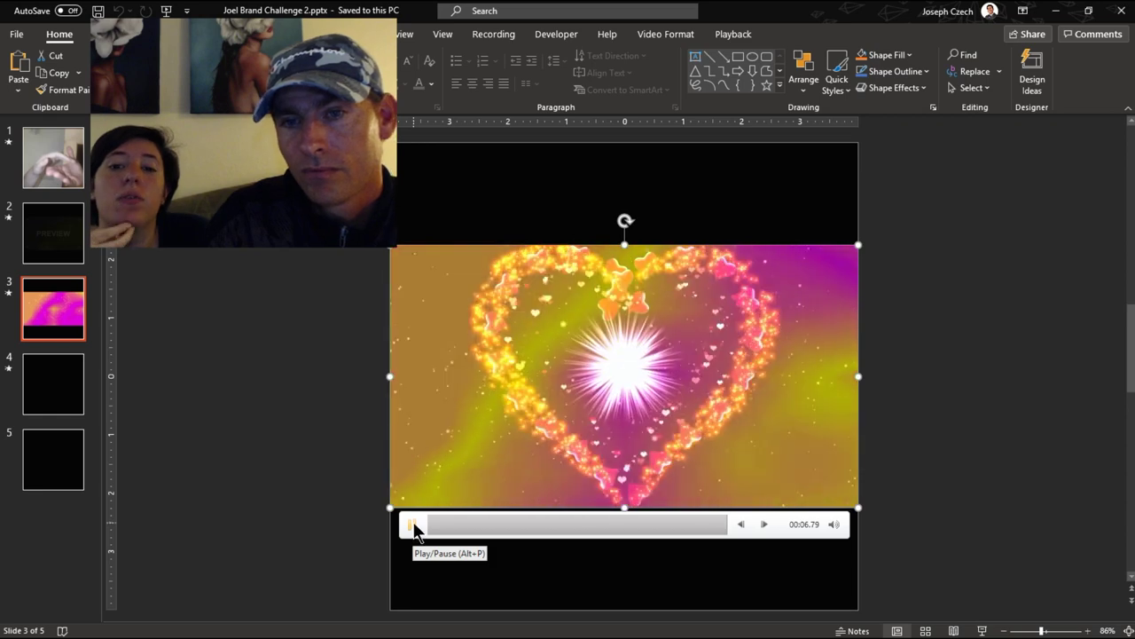
{"action": "left_click", "coordinate": [415, 527]}
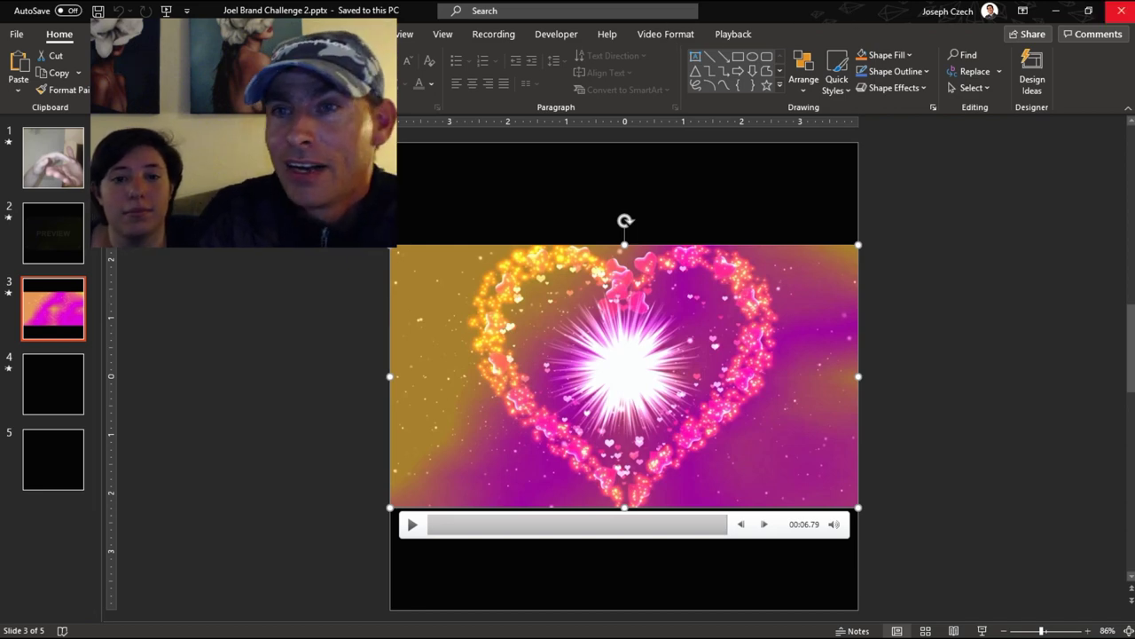
Leave the full-size presentation and switch to the trace reference project in Movavi Screen Recorder Studio
{"action": "left_click", "coordinate": [1086, 11]}
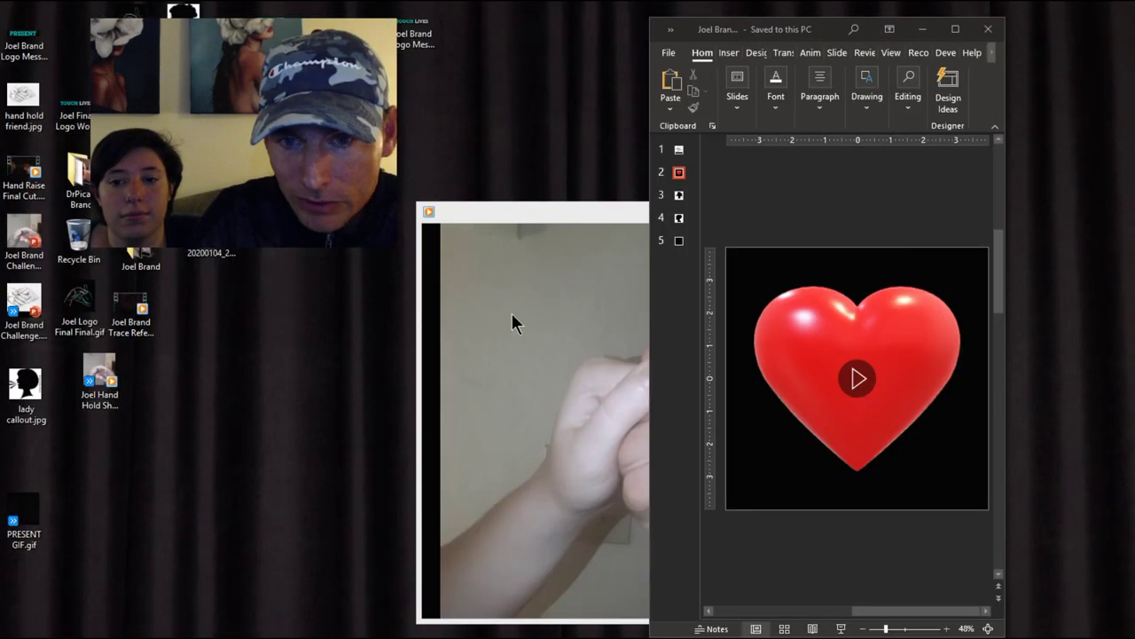
{"action": "mouse_move", "coordinate": [4, 431]}
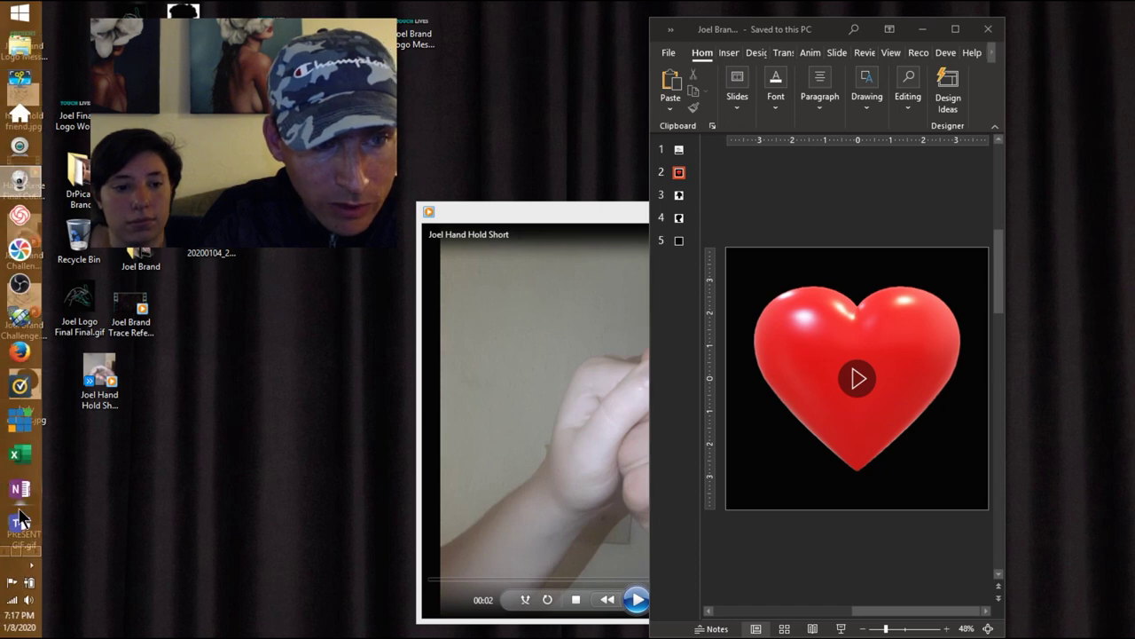
{"action": "scroll", "coordinate": [24, 511], "scroll_direction": "down", "scroll_amount": 3}
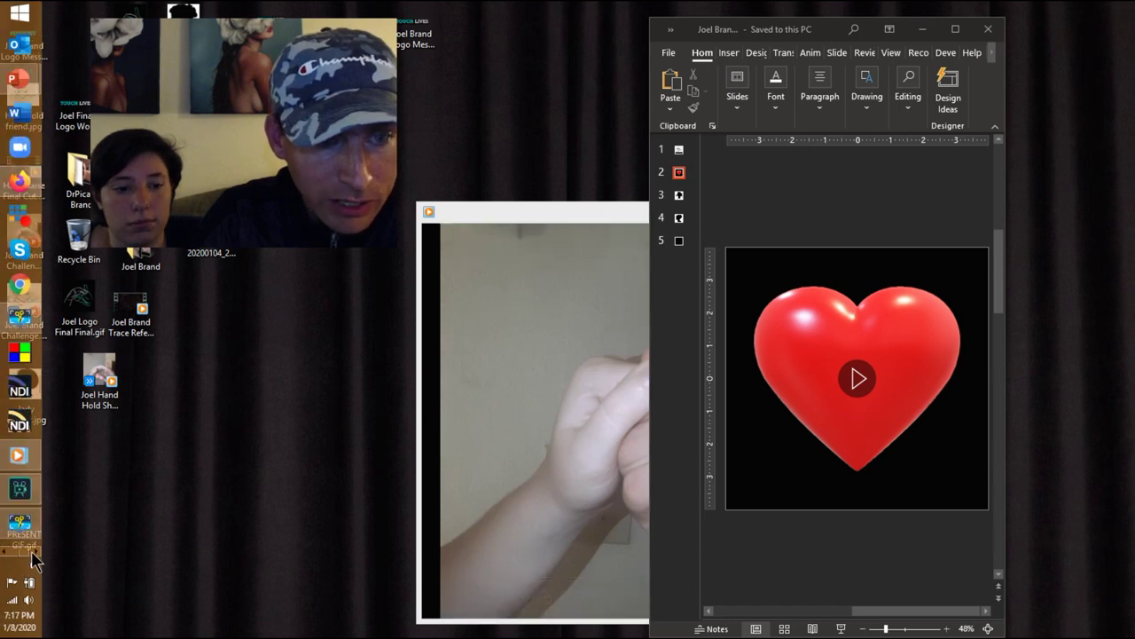
{"action": "left_click", "coordinate": [22, 493]}
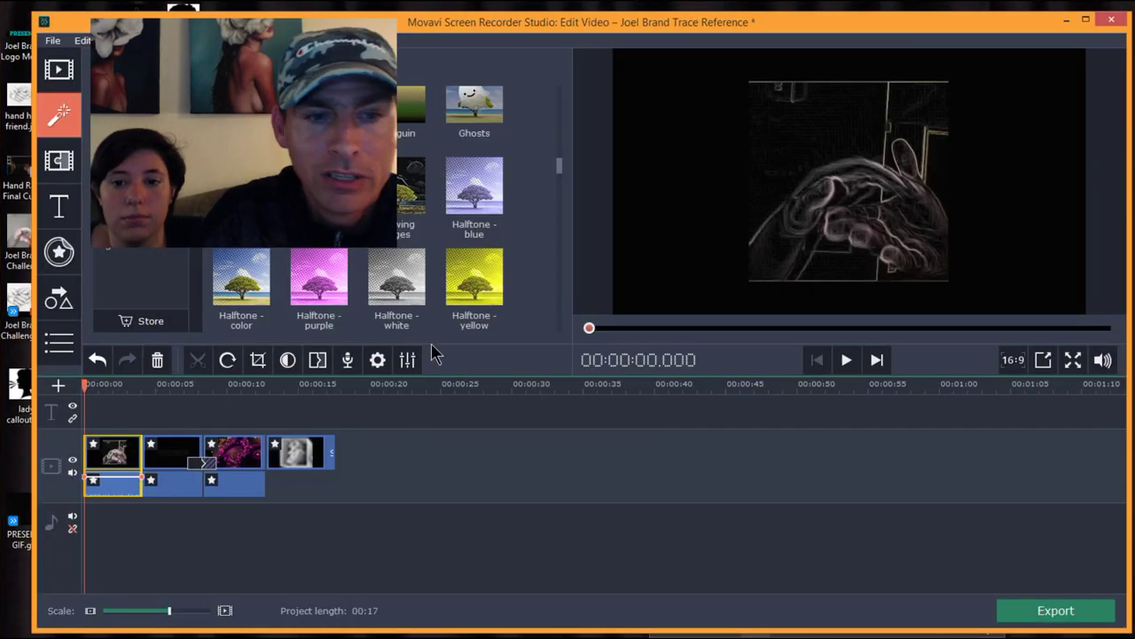
Play the trace reference video, then replay it from the start with pauses at the clasped hands and the glowing heart
{"action": "left_click", "coordinate": [846, 363]}
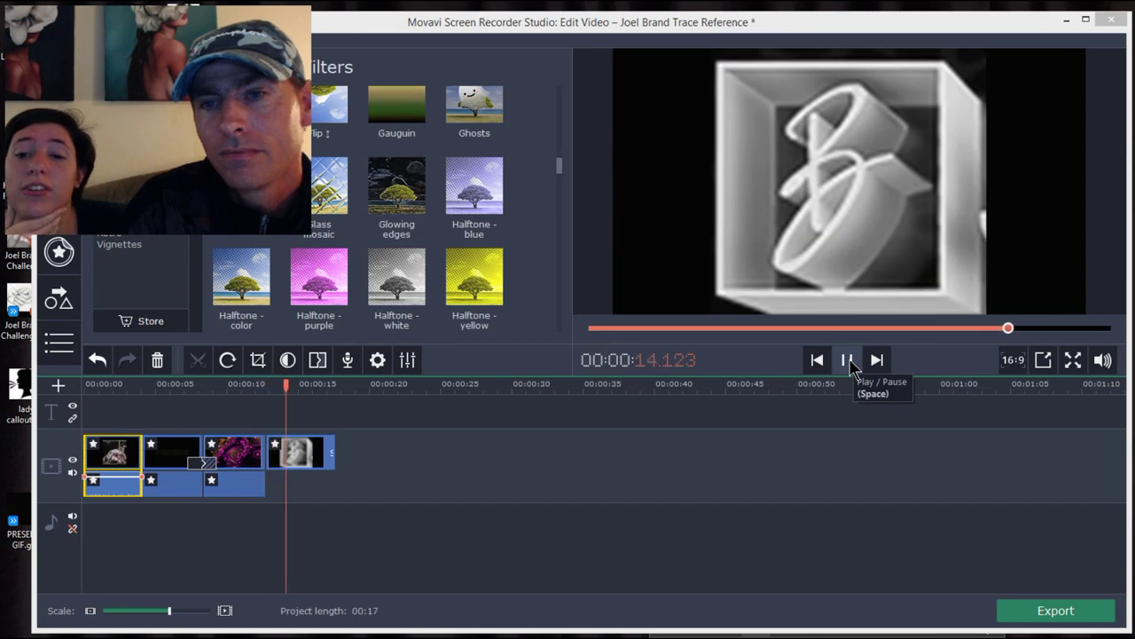
{"action": "left_click", "coordinate": [849, 364]}
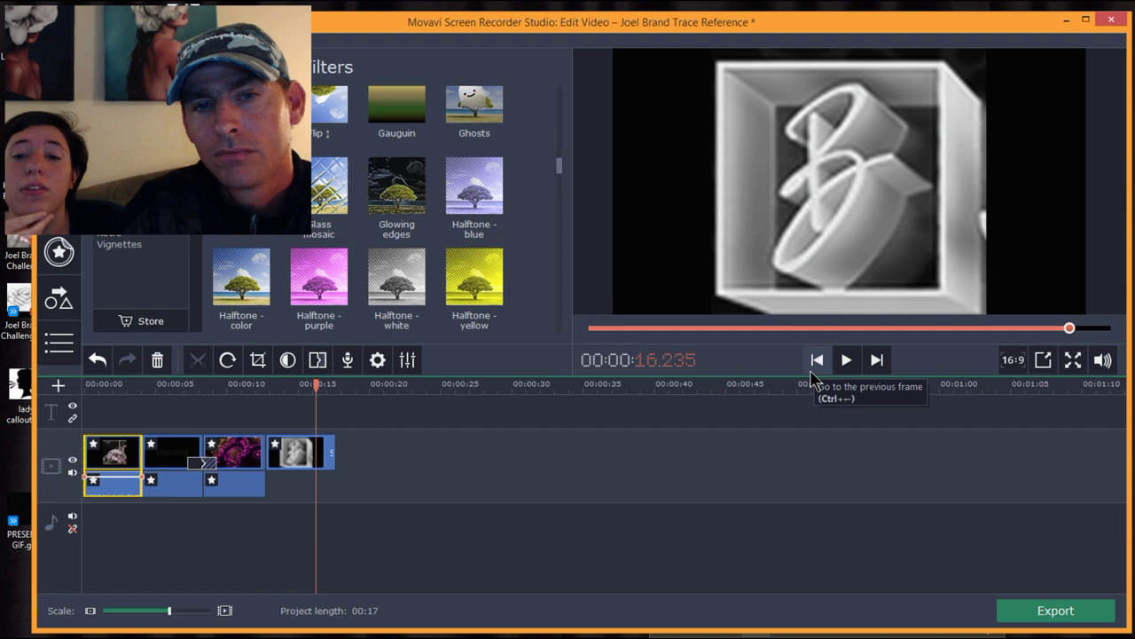
{"action": "left_click", "coordinate": [812, 370]}
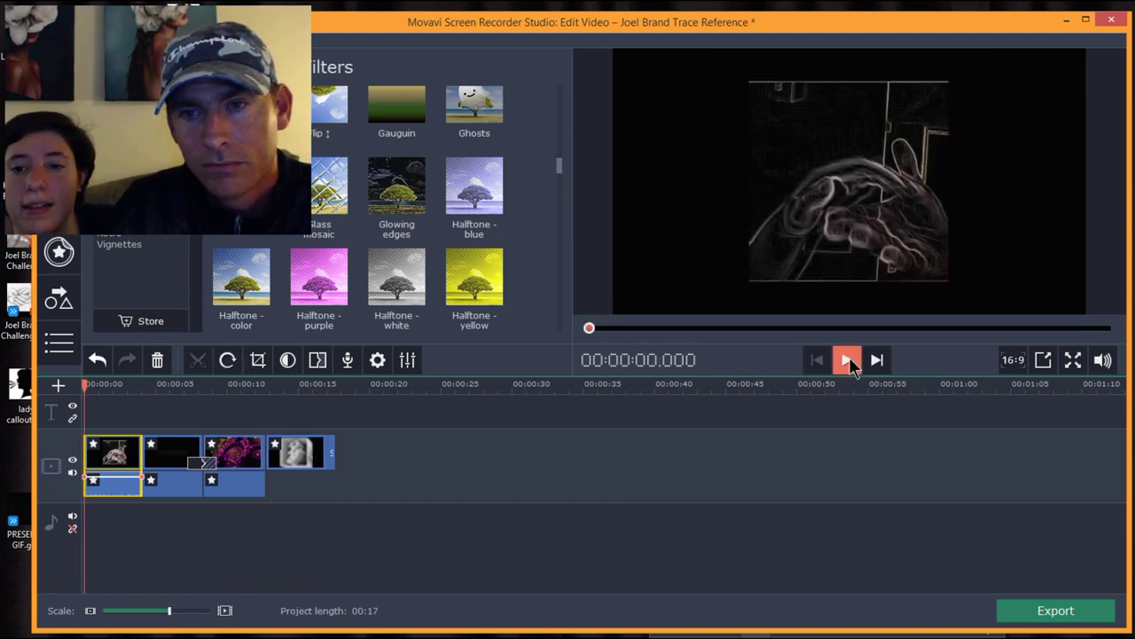
{"action": "left_click", "coordinate": [847, 361]}
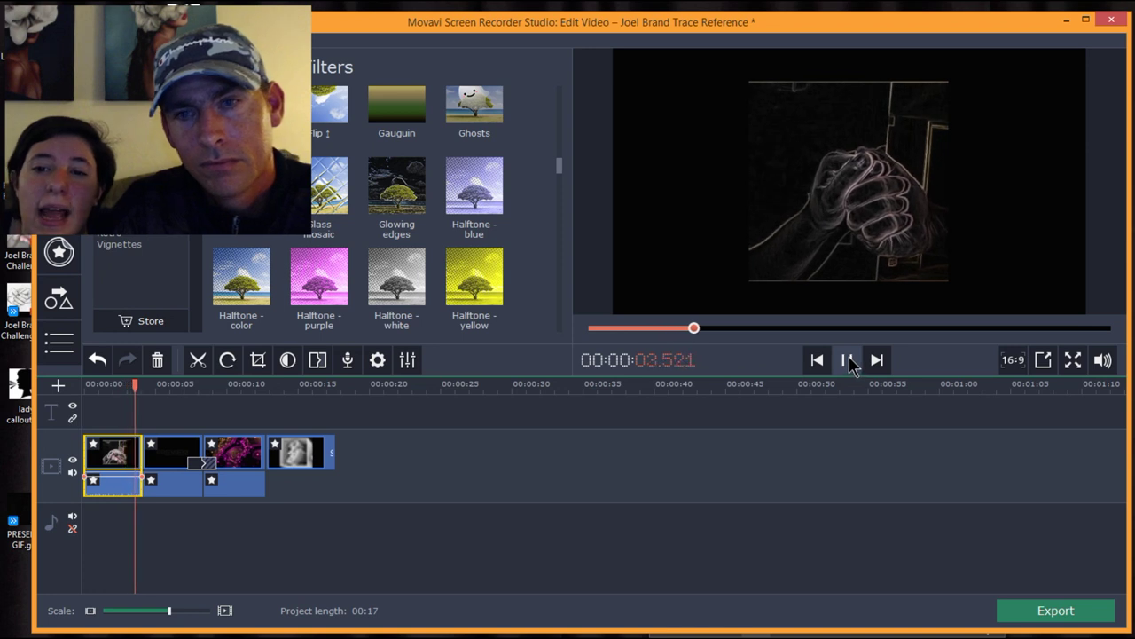
{"action": "left_click", "coordinate": [847, 361]}
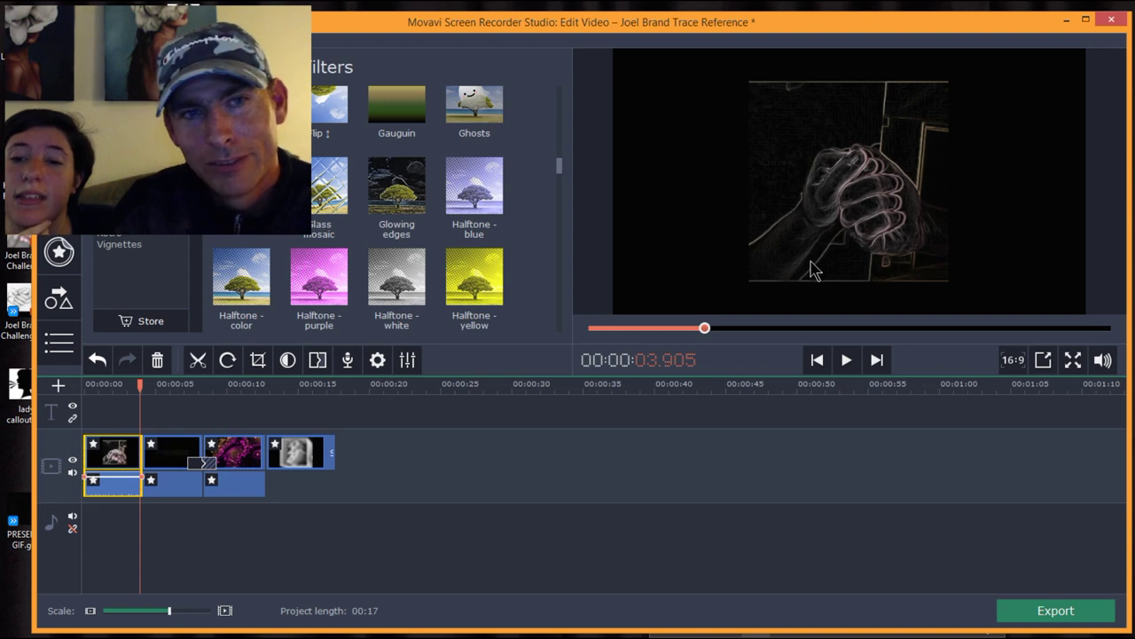
{"action": "left_click", "coordinate": [847, 359]}
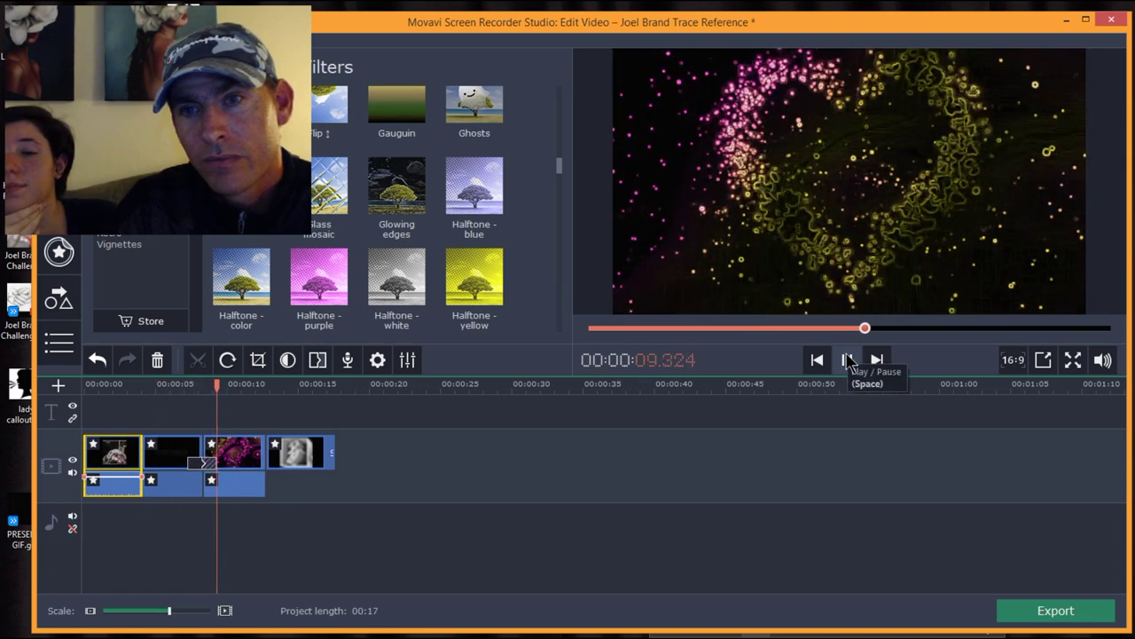
{"action": "left_click", "coordinate": [847, 357]}
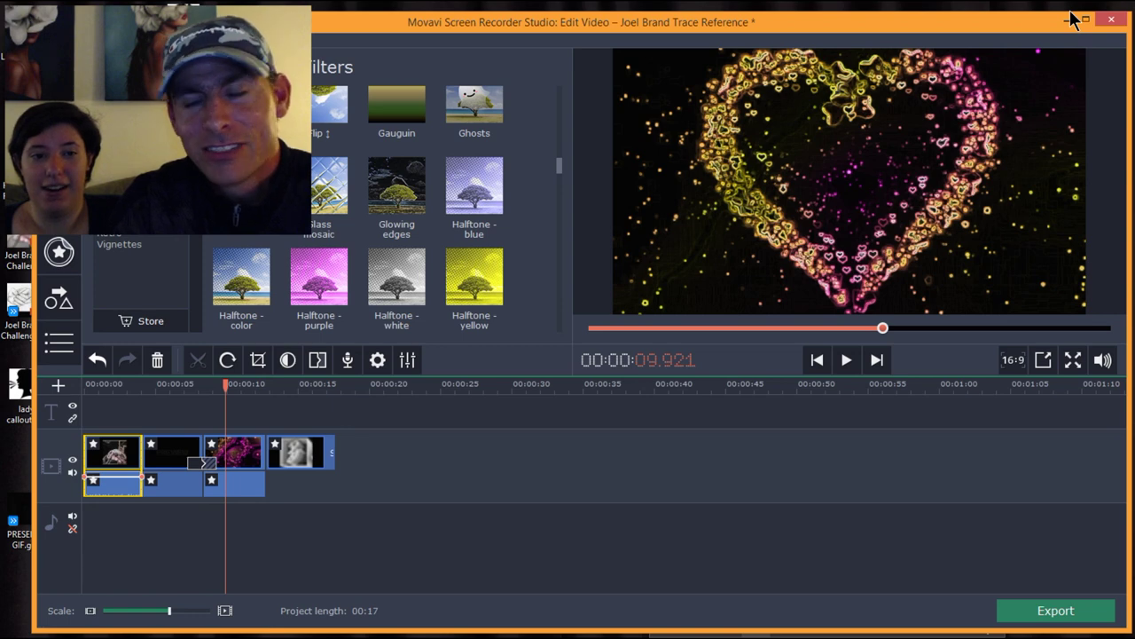
{"action": "left_click", "coordinate": [1073, 18]}
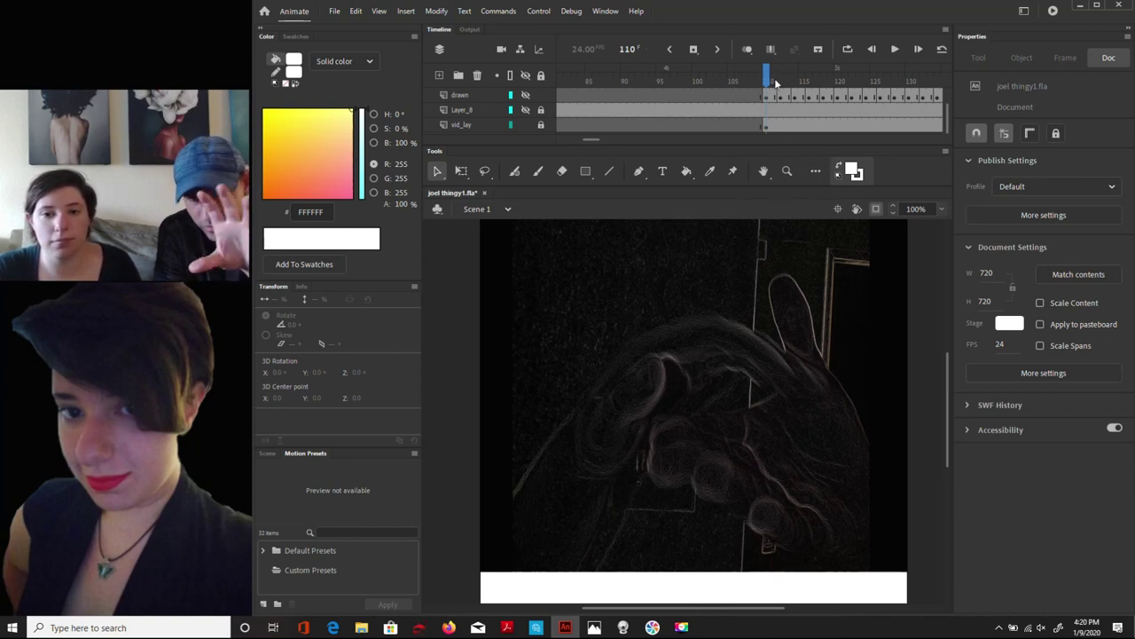
{"action": "mouse_move", "coordinate": [767, 78]}
{"action": "left_mouse_down"}
{"action": "mouse_move", "coordinate": [794, 78]}
{"action": "mouse_move", "coordinate": [768, 78]}
{"action": "left_mouse_up"}
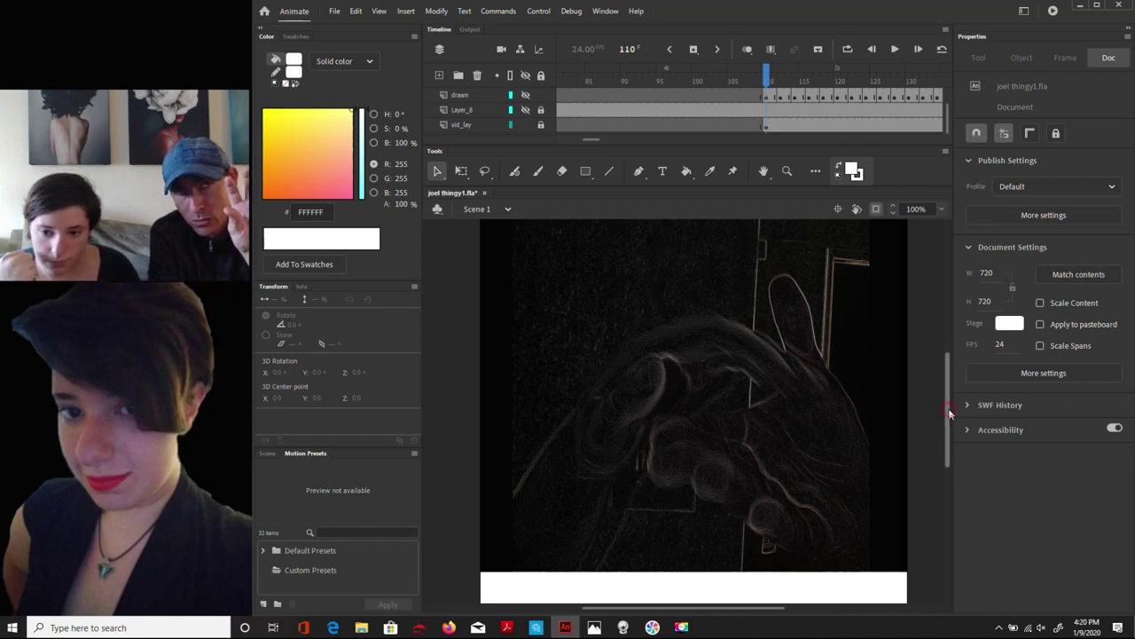
{"action": "scroll", "coordinate": [948, 414], "scroll_direction": "down", "scroll_amount": 2}
{"action": "scroll", "coordinate": [948, 413], "scroll_direction": "up", "scroll_amount": 2}
{"action": "scroll", "coordinate": [944, 404], "scroll_direction": "down", "scroll_amount": 1}
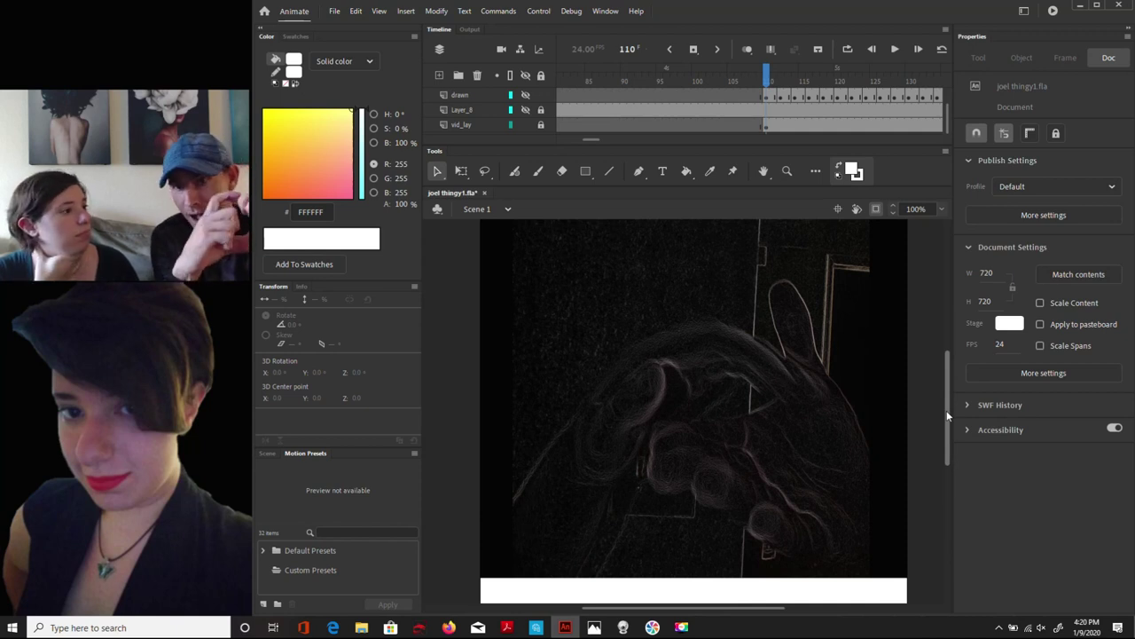
{"action": "left_click", "coordinate": [594, 627]}
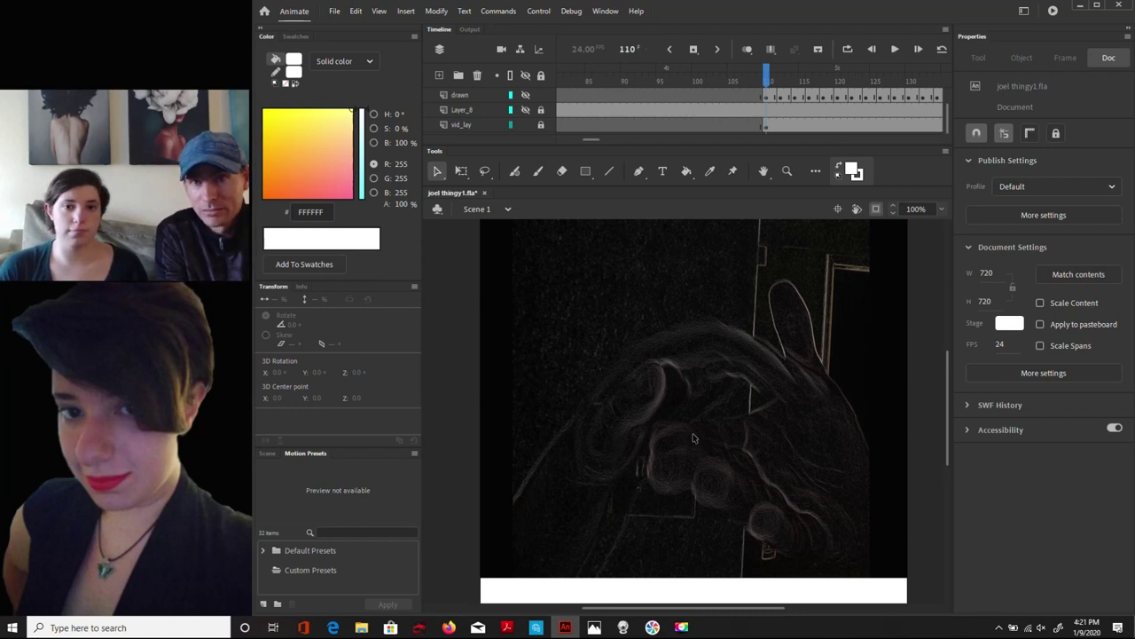
Play the Animate timeline from frame 110 and hide Layer_5 and Layer_6 to isolate the reference video
{"action": "key", "text": "Return"}
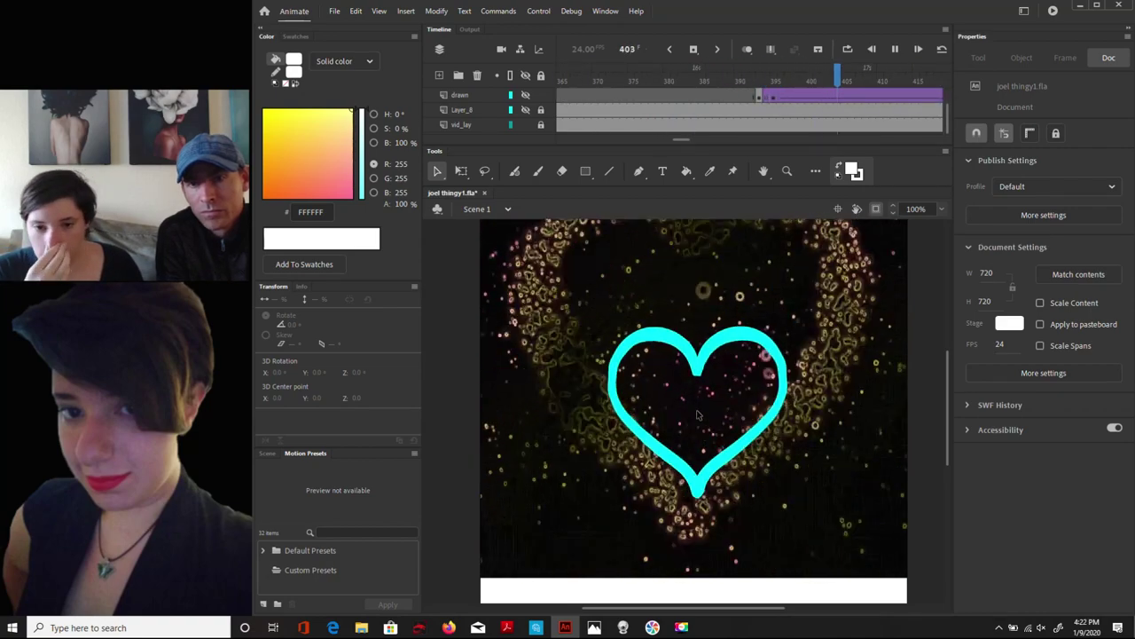
{"action": "left_click", "coordinate": [525, 124]}
{"action": "left_click", "coordinate": [523, 123]}
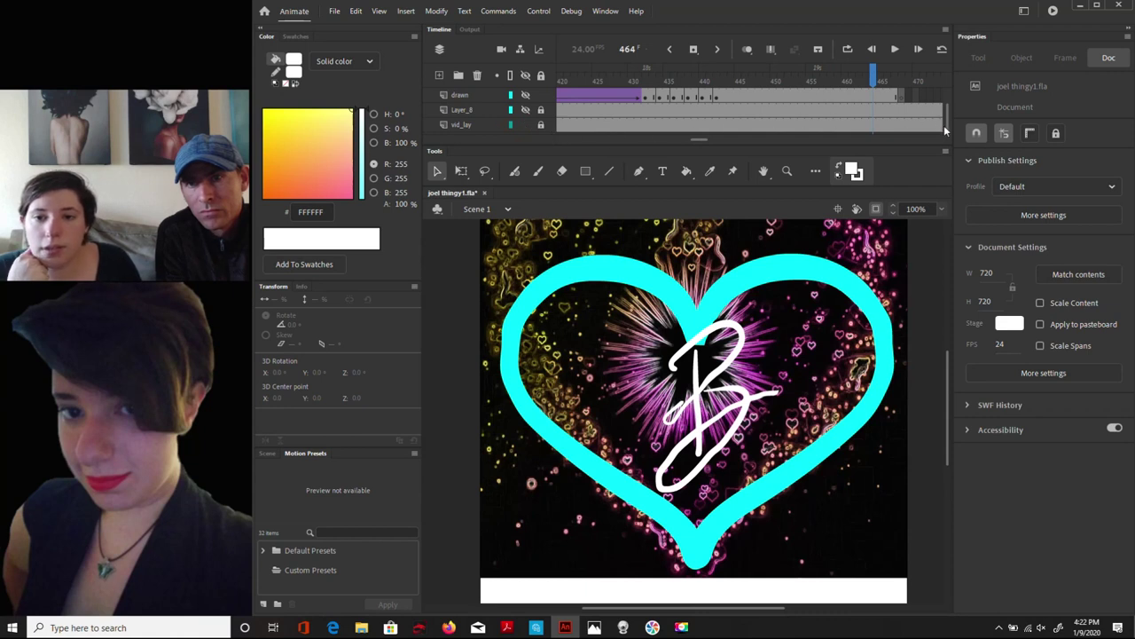
{"action": "scroll", "coordinate": [932, 125], "scroll_direction": "up", "scroll_amount": 2}
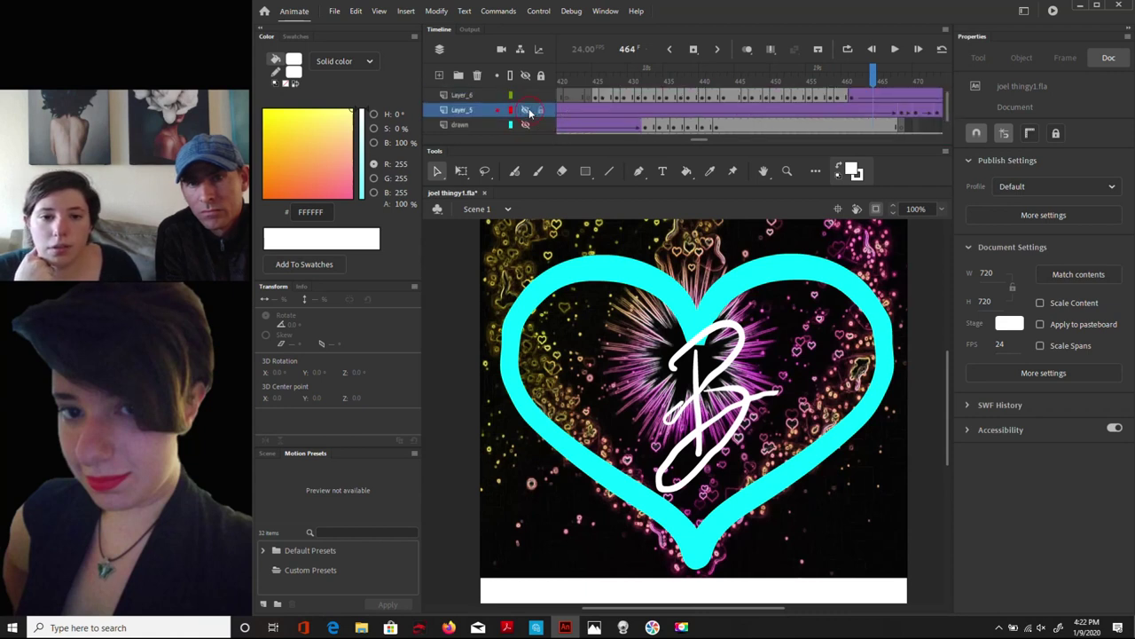
{"action": "left_click", "coordinate": [525, 109]}
{"action": "left_click", "coordinate": [525, 95]}
Play the isolated reference video from frame 83 through to the 3D letter B ending
{"action": "left_click_drag", "start_coordinate": [696, 139], "coordinate": [593, 138]}
{"action": "left_click", "coordinate": [601, 79]}
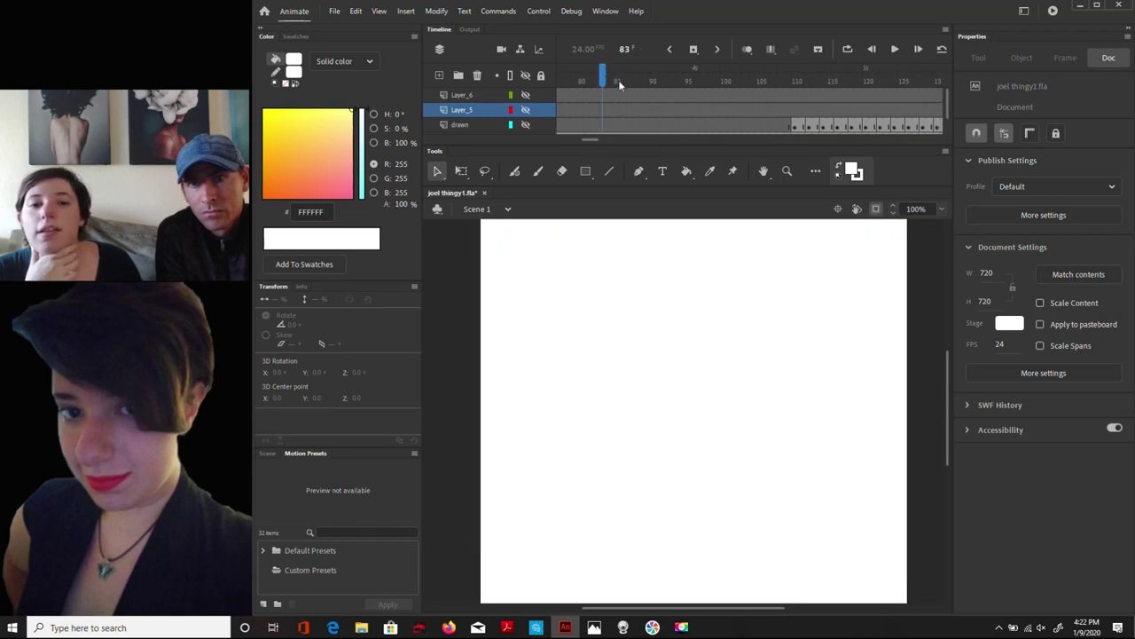
{"action": "left_click", "coordinate": [893, 51]}
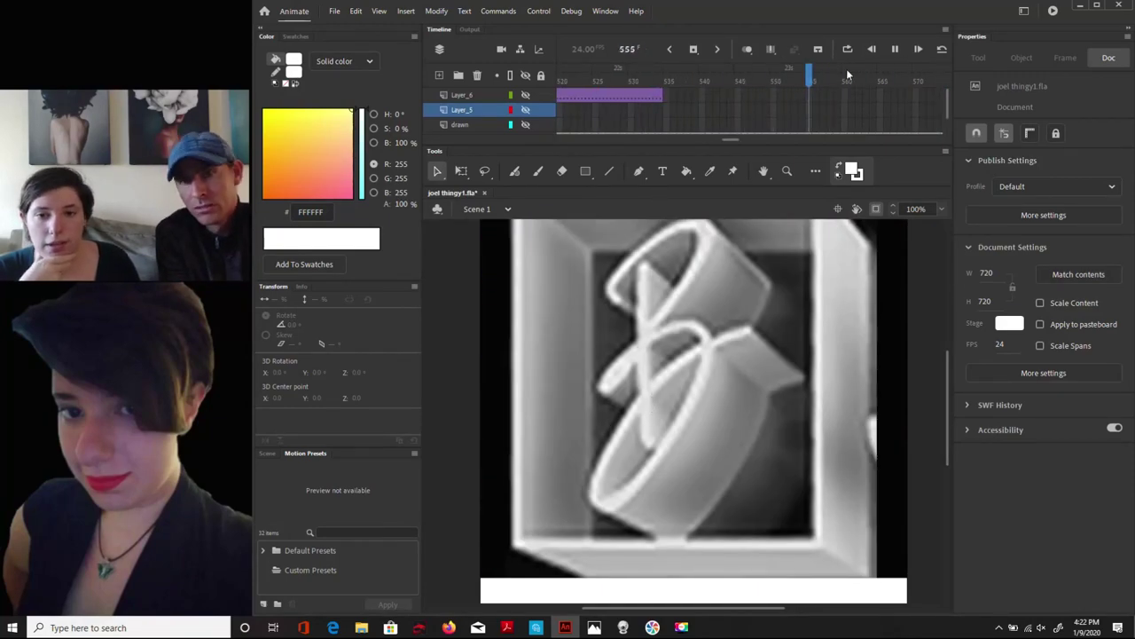
{"action": "left_click", "coordinate": [895, 49]}
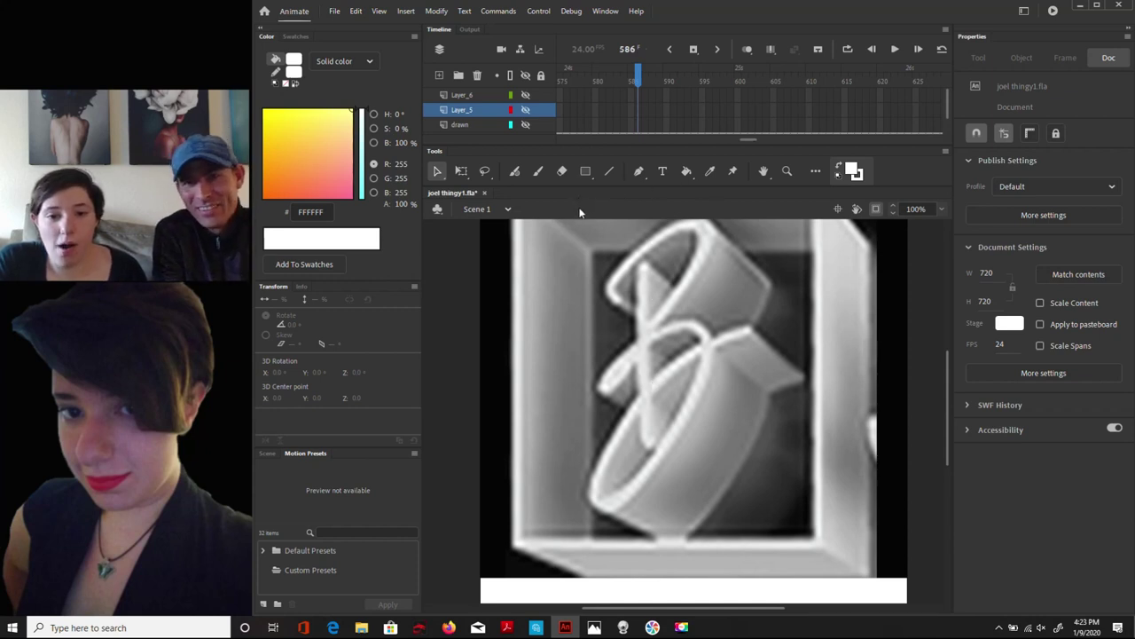
Return the playhead to frame 110 and show the drawn layer and Layer_8 over the reference video
{"action": "key", "text": "comma"}
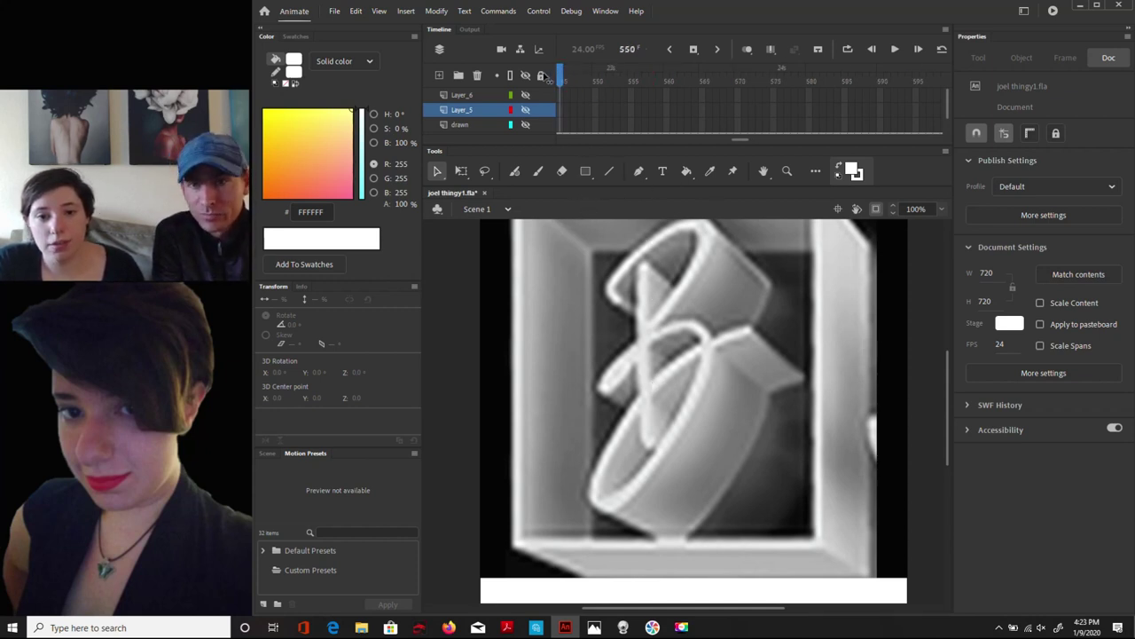
{"action": "left_click_drag", "start_coordinate": [738, 140], "coordinate": [601, 142]}
{"action": "left_click", "coordinate": [637, 95]}
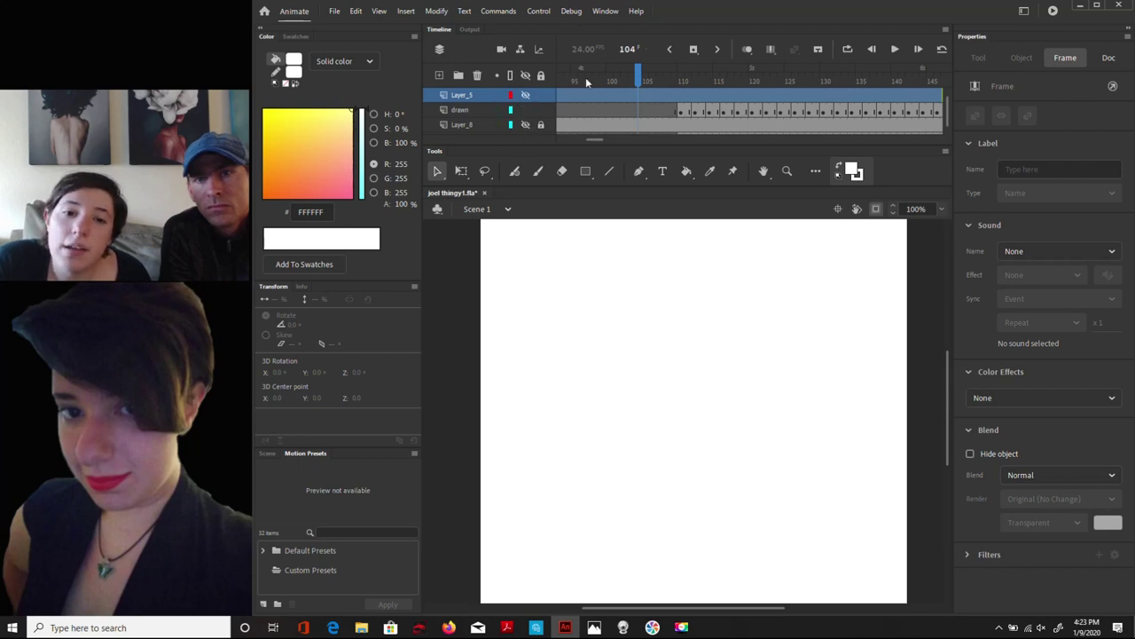
{"action": "mouse_move", "coordinate": [636, 77]}
{"action": "left_mouse_down"}
{"action": "mouse_move", "coordinate": [699, 77]}
{"action": "mouse_move", "coordinate": [665, 77]}
{"action": "mouse_move", "coordinate": [682, 77]}
{"action": "left_mouse_up"}
{"action": "left_click", "coordinate": [524, 126]}
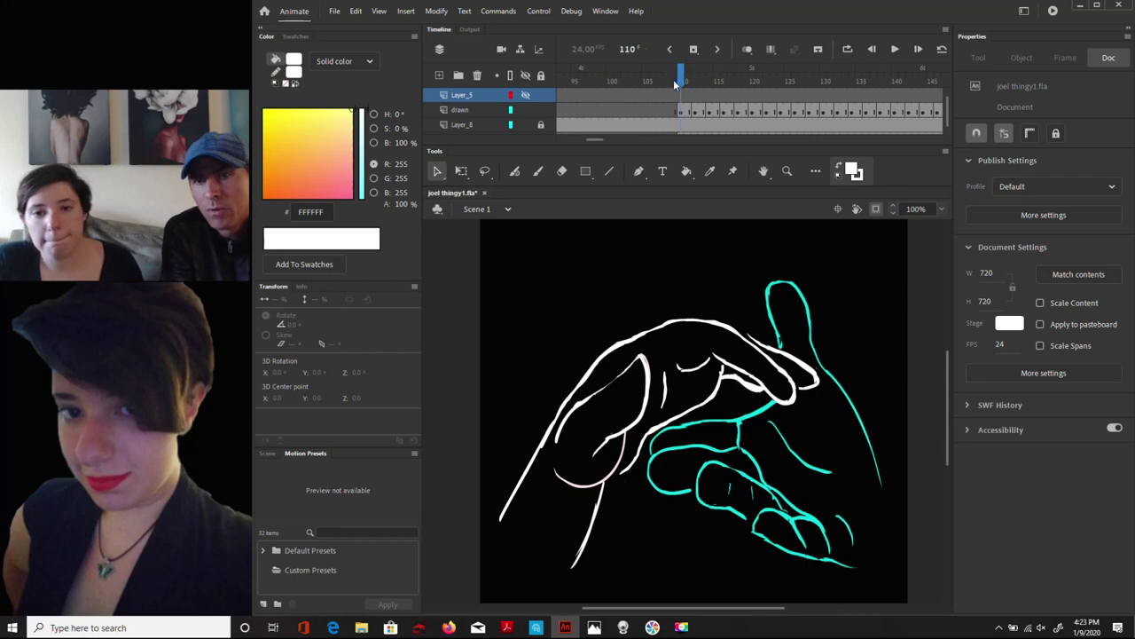
Hide Layer_8, scrub from frame 111 to 121, and toggle the drawn layer to compare it with the reference video
{"action": "mouse_move", "coordinate": [683, 80]}
{"action": "left_mouse_down"}
{"action": "mouse_move", "coordinate": [699, 78]}
{"action": "mouse_move", "coordinate": [686, 79]}
{"action": "left_mouse_up"}
{"action": "left_click", "coordinate": [525, 125]}
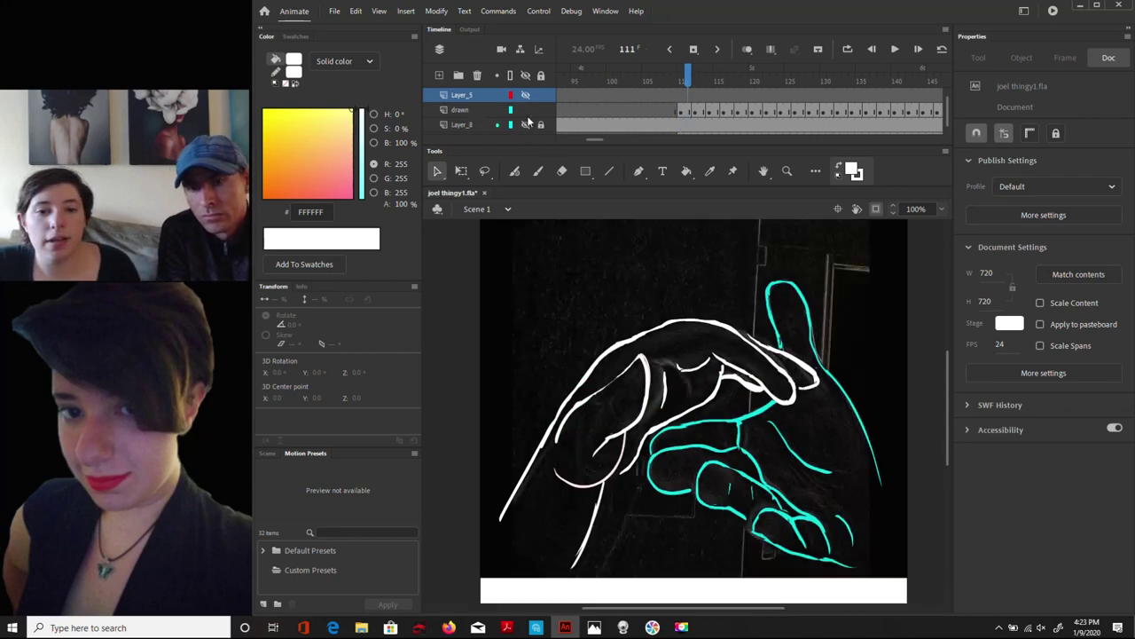
{"action": "left_click", "coordinate": [525, 109]}
{"action": "mouse_move", "coordinate": [691, 83]}
{"action": "left_mouse_down"}
{"action": "mouse_move", "coordinate": [767, 79]}
{"action": "mouse_move", "coordinate": [757, 80]}
{"action": "left_mouse_up"}
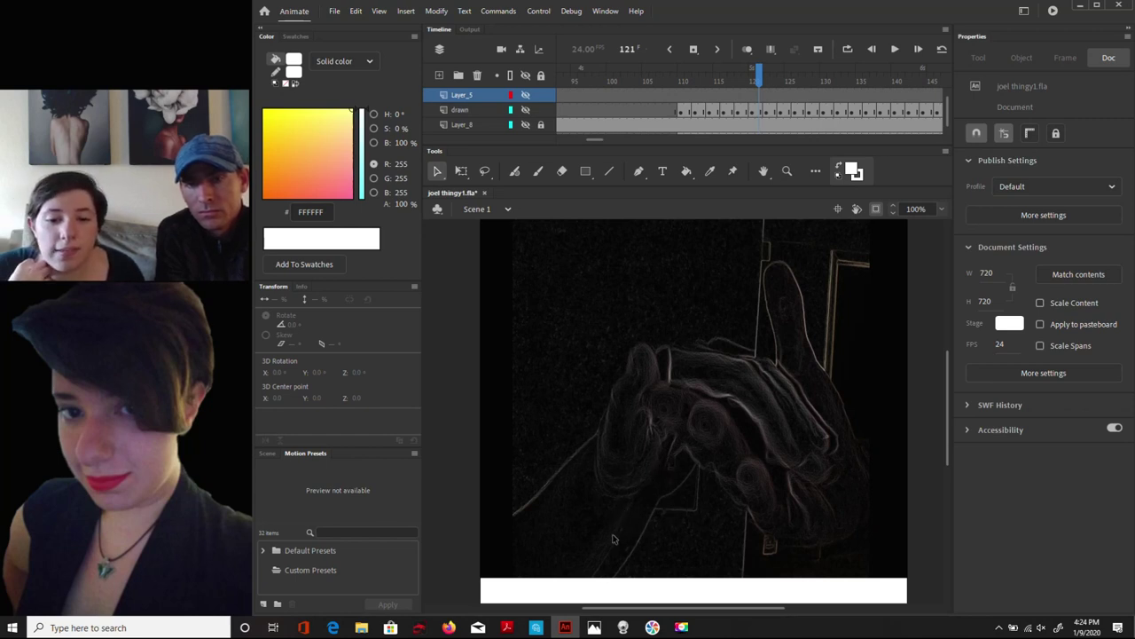
{"action": "left_click", "coordinate": [525, 110]}
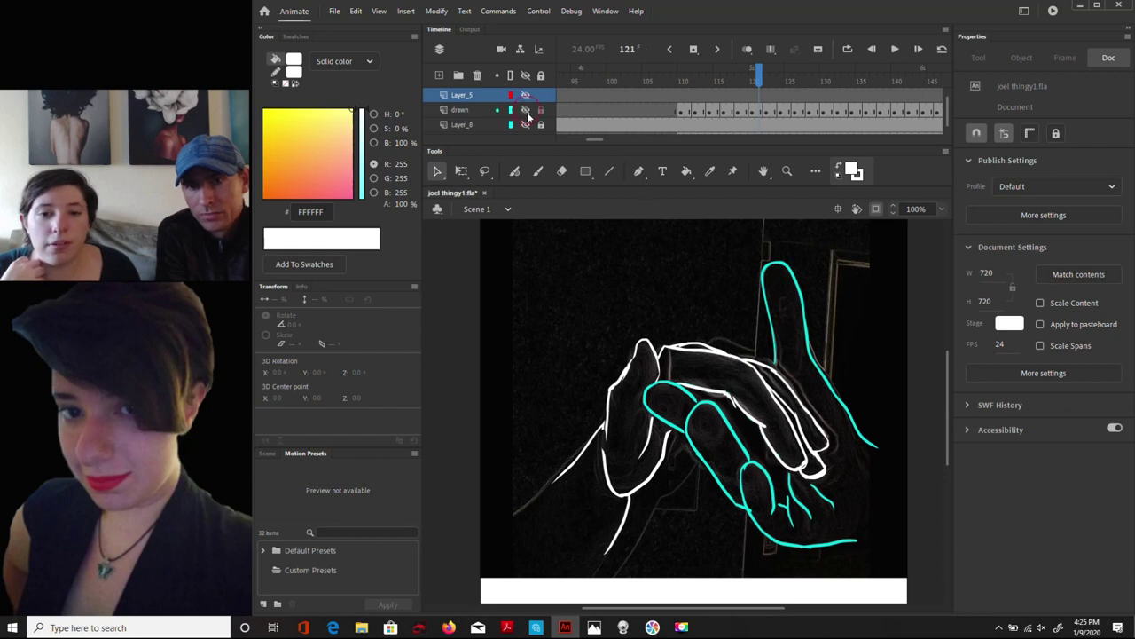
{"action": "left_click", "coordinate": [525, 109]}
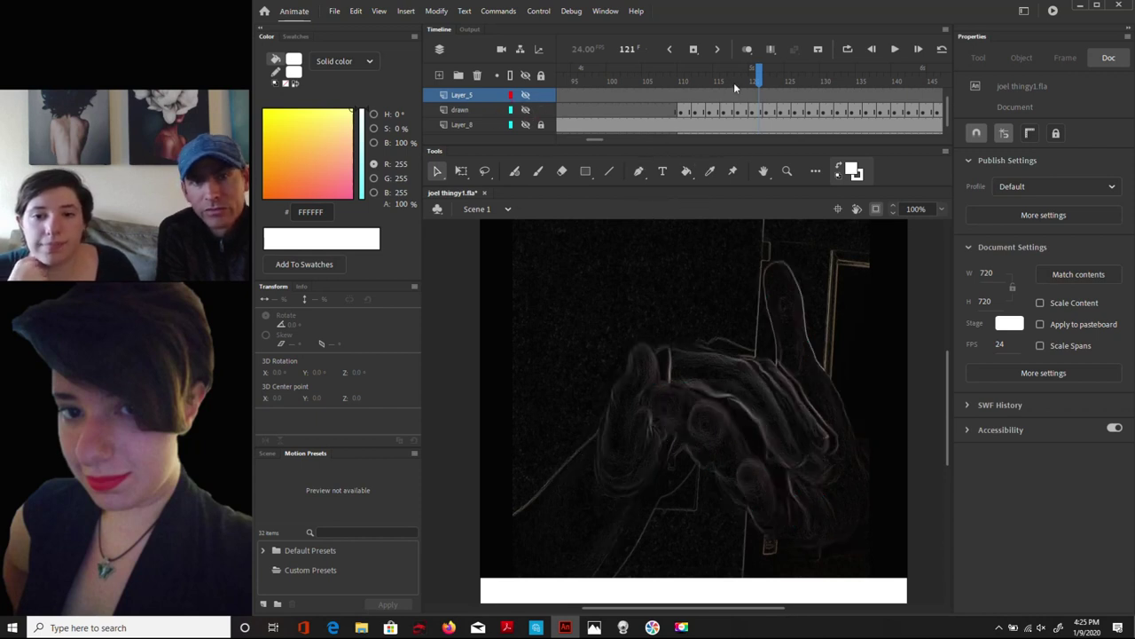
Play the bare reference video from frame 121, then scrub through the clasping hands around frames 138 to 151
{"action": "left_click", "coordinate": [895, 50]}
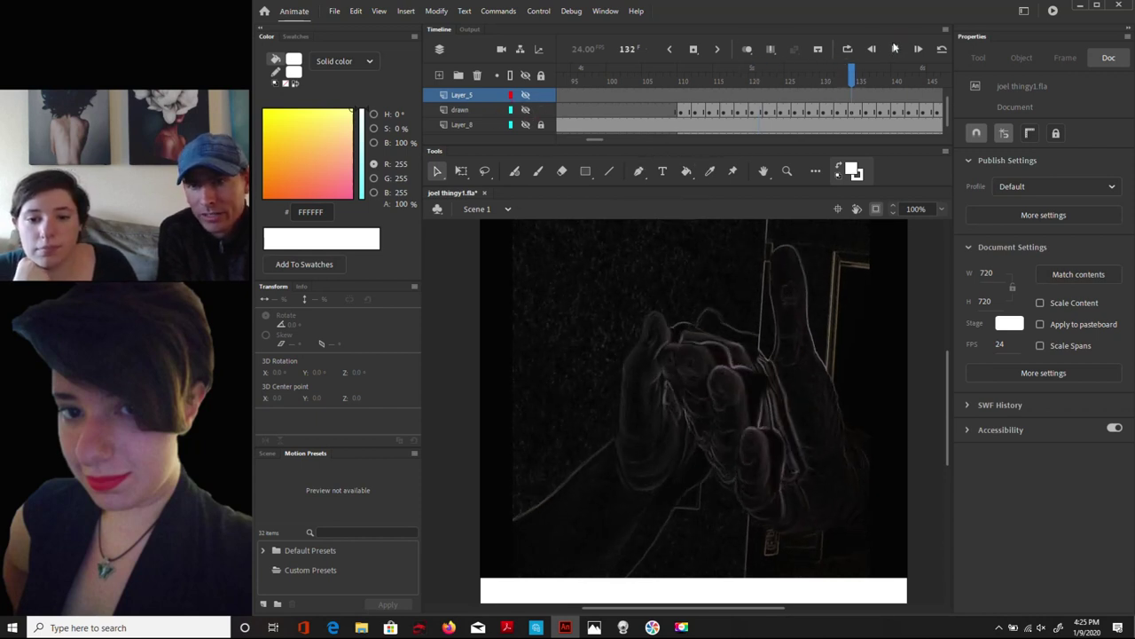
{"action": "left_click", "coordinate": [895, 50]}
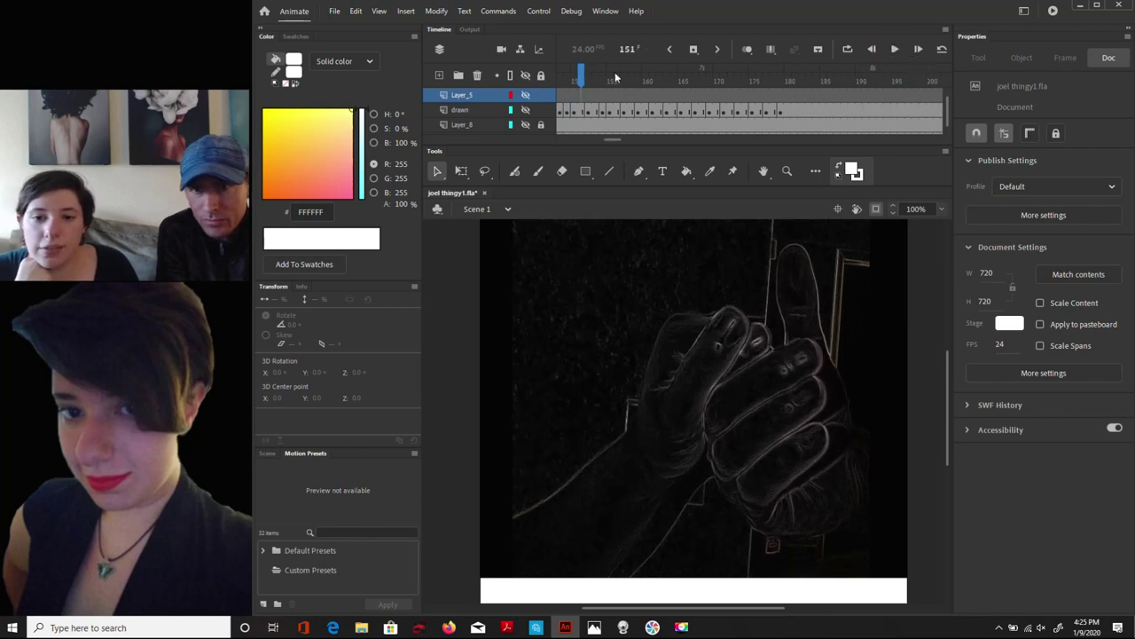
{"action": "left_click_drag", "start_coordinate": [587, 78], "coordinate": [808, 129]}
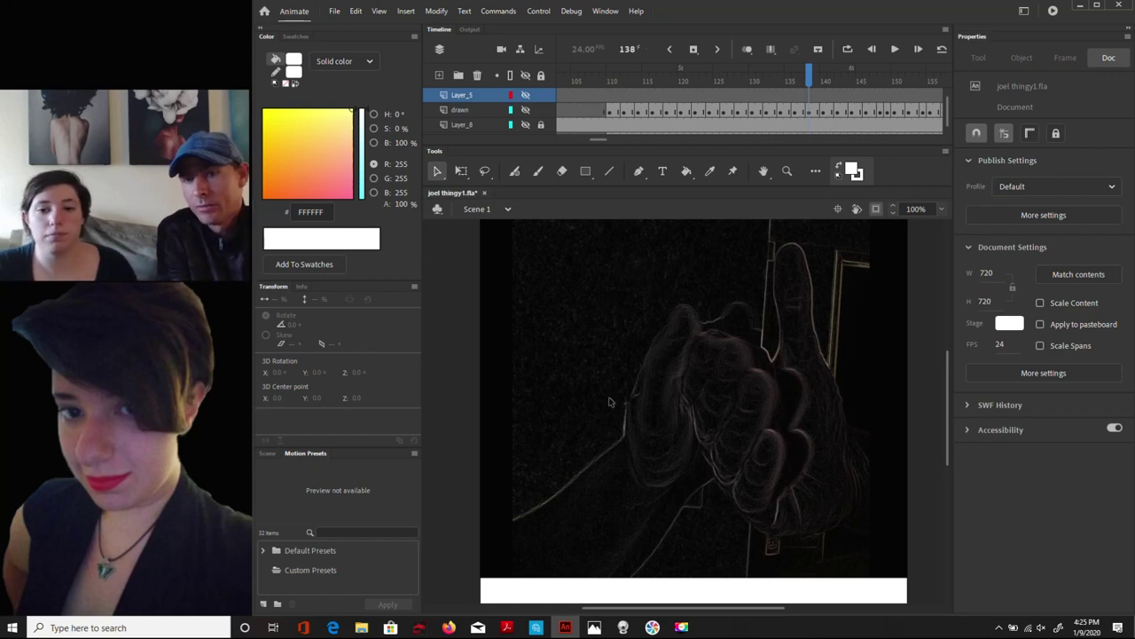
Play through frame 301 with the drawn layer over the reference, then scrub back through the raised hands to frame 224
{"action": "key", "text": "Return"}
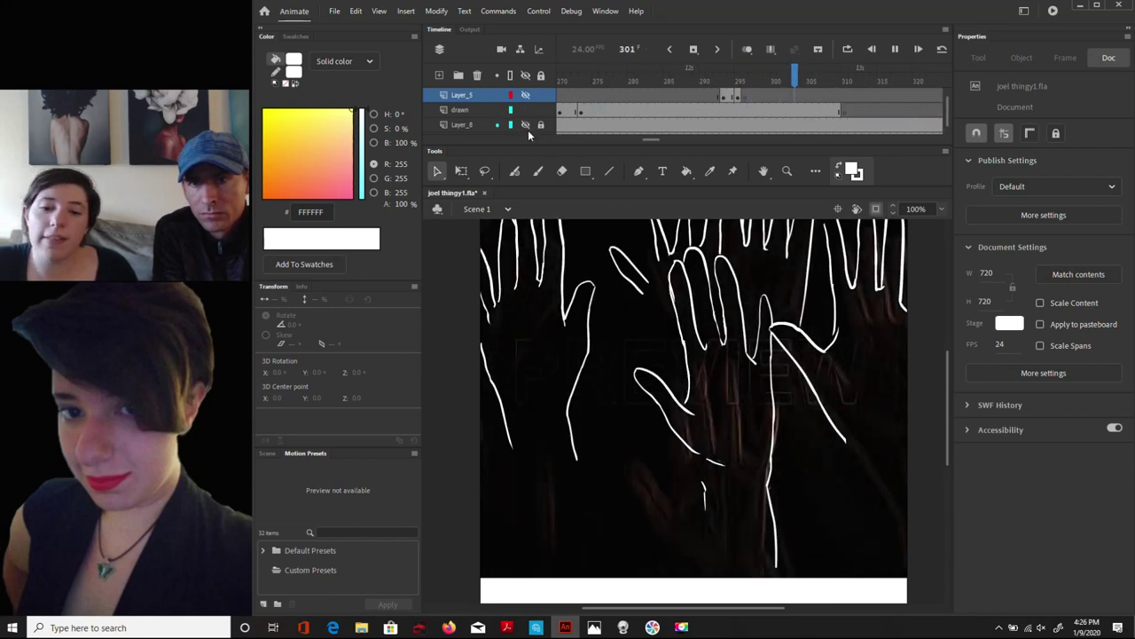
{"action": "key", "text": "Return"}
{"action": "key", "text": "comma"}
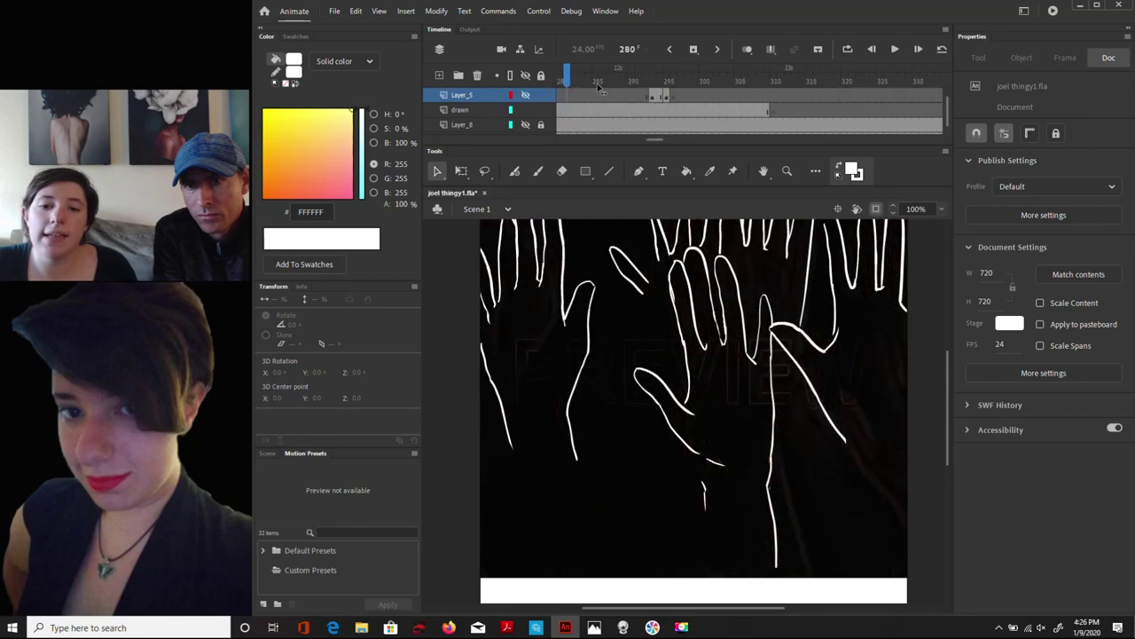
{"action": "key", "text": "period"}
{"action": "key", "text": "period"}
{"action": "key", "text": "period"}
{"action": "key", "text": "period"}
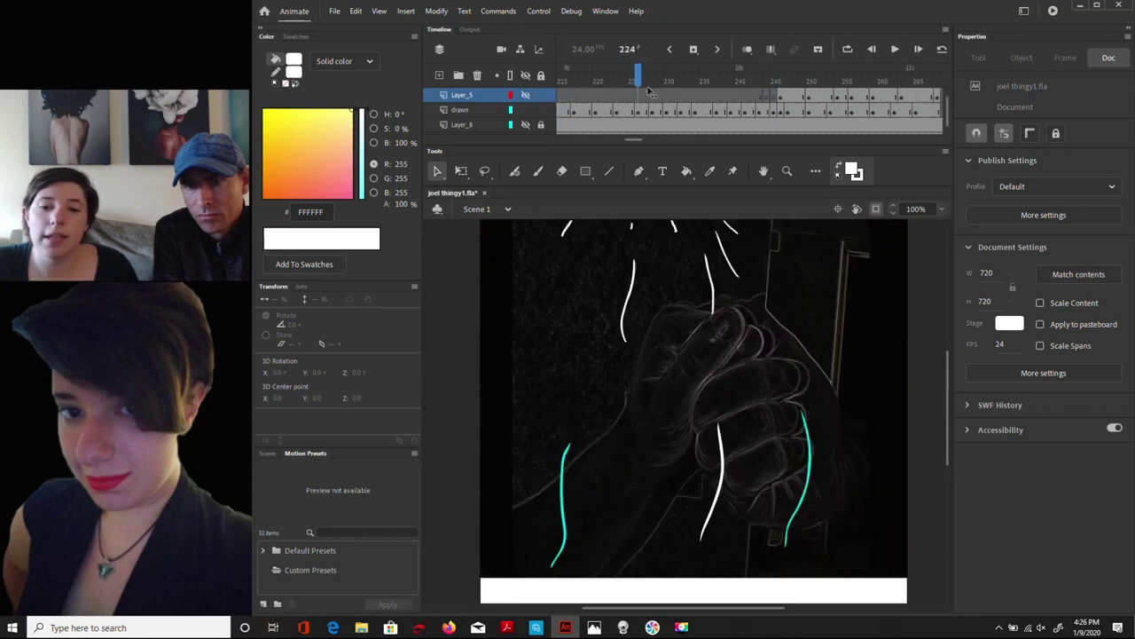
{"action": "mouse_move", "coordinate": [755, 103]}
{"action": "left_mouse_down"}
{"action": "mouse_move", "coordinate": [604, 118]}
{"action": "mouse_move", "coordinate": [572, 88]}
{"action": "mouse_move", "coordinate": [595, 78]}
{"action": "mouse_move", "coordinate": [920, 73]}
{"action": "mouse_move", "coordinate": [951, 80]}
{"action": "mouse_move", "coordinate": [670, 92]}
{"action": "mouse_move", "coordinate": [809, 89]}
{"action": "mouse_move", "coordinate": [956, 122]}
{"action": "mouse_move", "coordinate": [772, 115]}
{"action": "mouse_move", "coordinate": [654, 129]}
{"action": "mouse_move", "coordinate": [663, 135]}
{"action": "mouse_move", "coordinate": [644, 129]}
{"action": "mouse_move", "coordinate": [939, 107]}
{"action": "left_mouse_up"}
{"action": "left_click_drag", "start_coordinate": [866, 104], "coordinate": [562, 108]}
Examine the heart and white burst at frame 402 with Layer_5 and Layer_8 shown
{"action": "left_click_drag", "start_coordinate": [687, 132], "coordinate": [754, 98]}
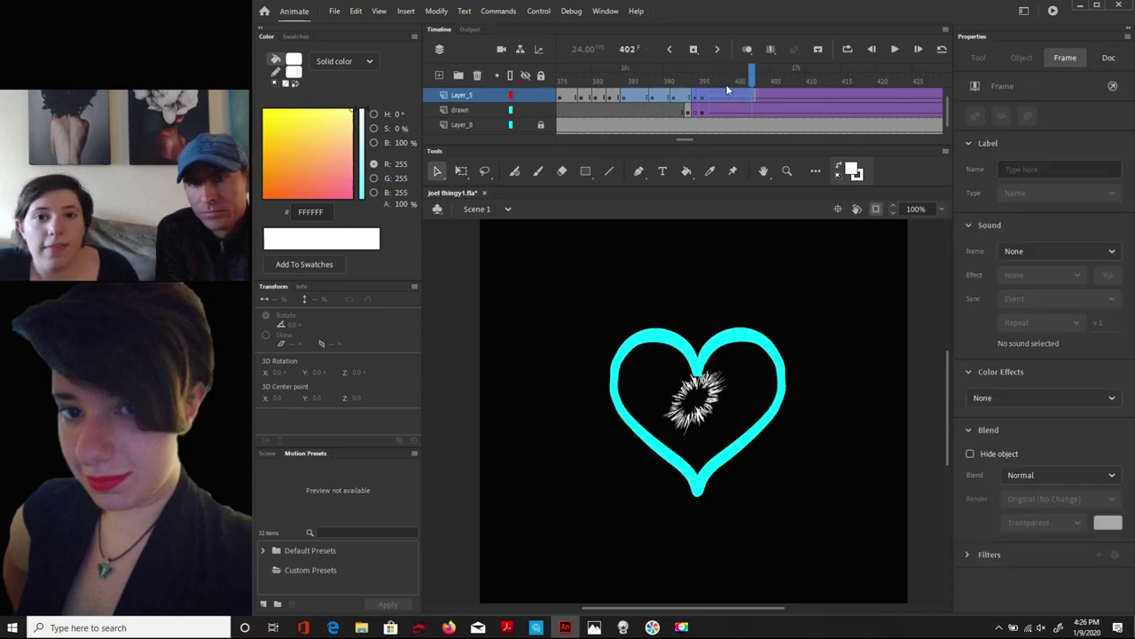
{"action": "mouse_move", "coordinate": [681, 142]}
{"action": "left_mouse_down"}
{"action": "mouse_move", "coordinate": [666, 142]}
{"action": "mouse_move", "coordinate": [676, 143]}
{"action": "left_mouse_up"}
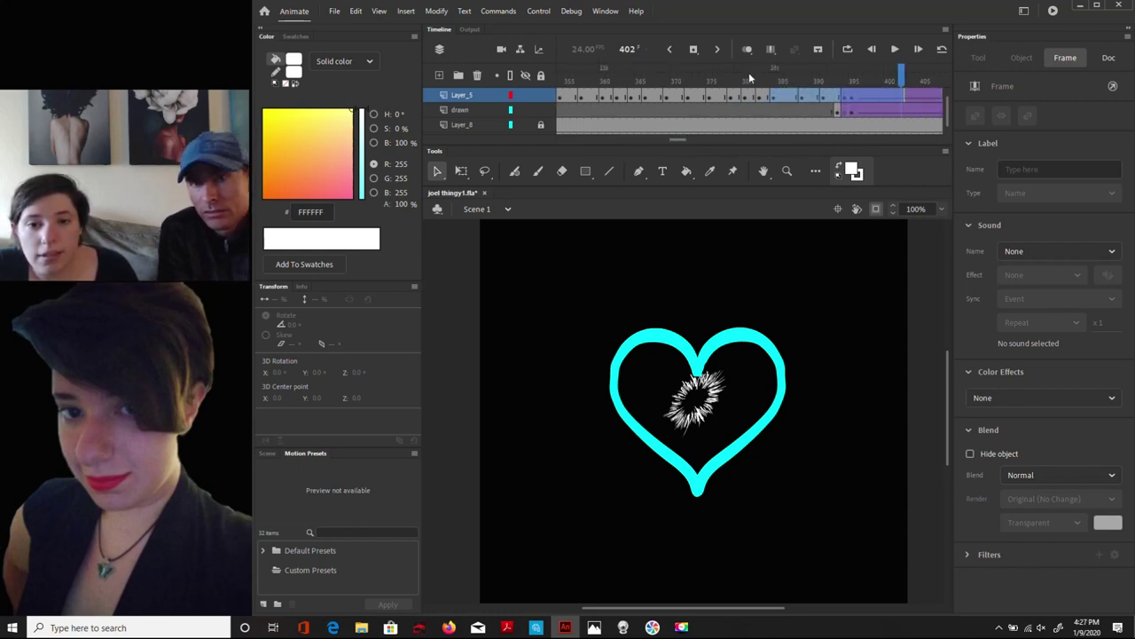
{"action": "left_click", "coordinate": [783, 82]}
{"action": "mouse_move", "coordinate": [782, 81]}
{"action": "left_mouse_down"}
{"action": "mouse_move", "coordinate": [559, 120]}
{"action": "mouse_move", "coordinate": [568, 79]}
{"action": "mouse_move", "coordinate": [887, 90]}
{"action": "mouse_move", "coordinate": [948, 108]}
{"action": "mouse_move", "coordinate": [745, 85]}
{"action": "mouse_move", "coordinate": [849, 84]}
{"action": "mouse_move", "coordinate": [672, 147]}
{"action": "left_mouse_up"}
{"action": "scroll", "coordinate": [668, 144], "scroll_direction": "left", "scroll_amount": 3}
Play the line forming the heart and scrub that sequence between frames 369 and 393
{"action": "left_click_drag", "start_coordinate": [602, 69], "coordinate": [837, 85]}
{"action": "left_click", "coordinate": [894, 51]}
{"action": "left_click", "coordinate": [895, 50]}
{"action": "left_click_drag", "start_coordinate": [574, 81], "coordinate": [781, 81]}
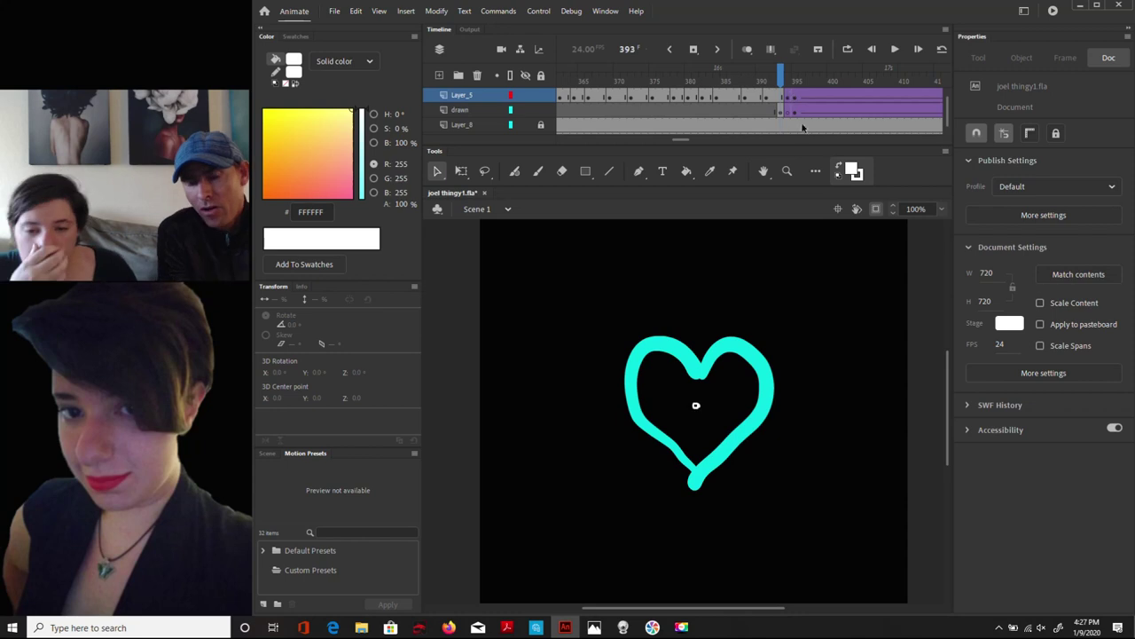
{"action": "left_click_drag", "start_coordinate": [780, 81], "coordinate": [850, 129]}
{"action": "key", "text": "Return"}
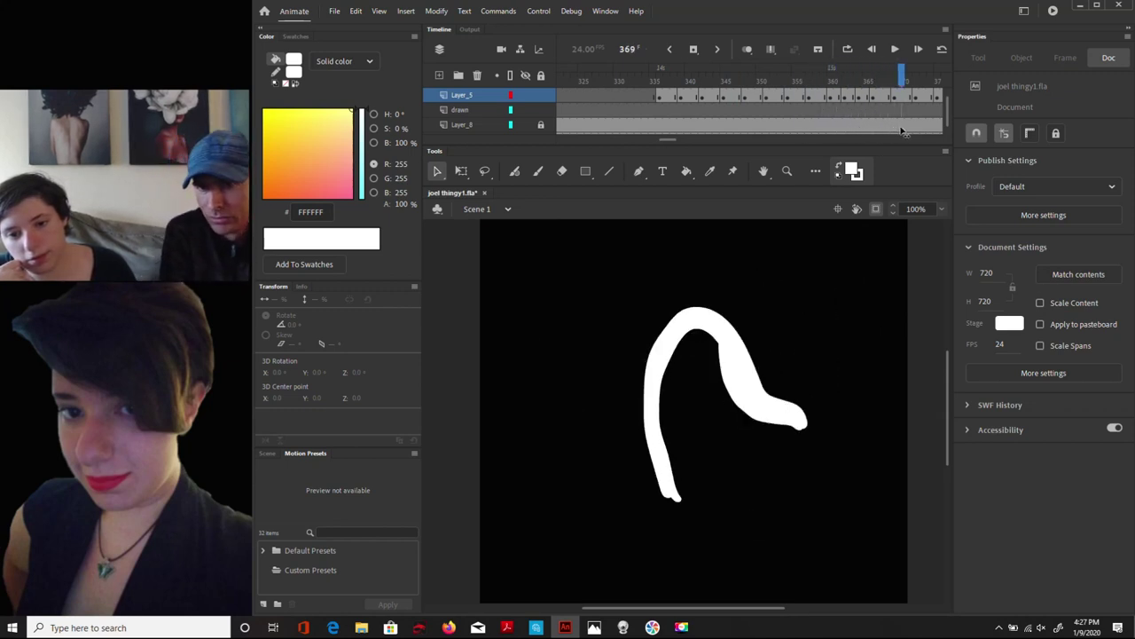
{"action": "left_click_drag", "start_coordinate": [803, 144], "coordinate": [644, 139]}
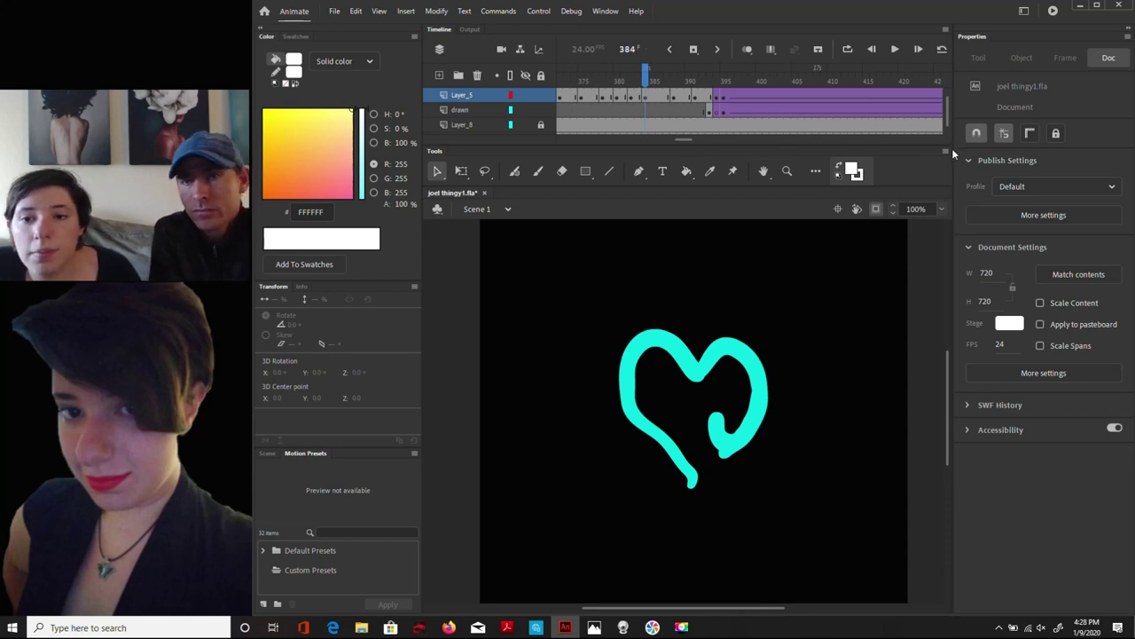
Scrub the drawn animation from the clasped hands at frame 181 through frame 209 to the raised hands at frame 283
{"action": "mouse_move", "coordinate": [921, 73]}
{"action": "left_mouse_down"}
{"action": "mouse_move", "coordinate": [761, 82]}
{"action": "mouse_move", "coordinate": [786, 83]}
{"action": "left_mouse_up"}
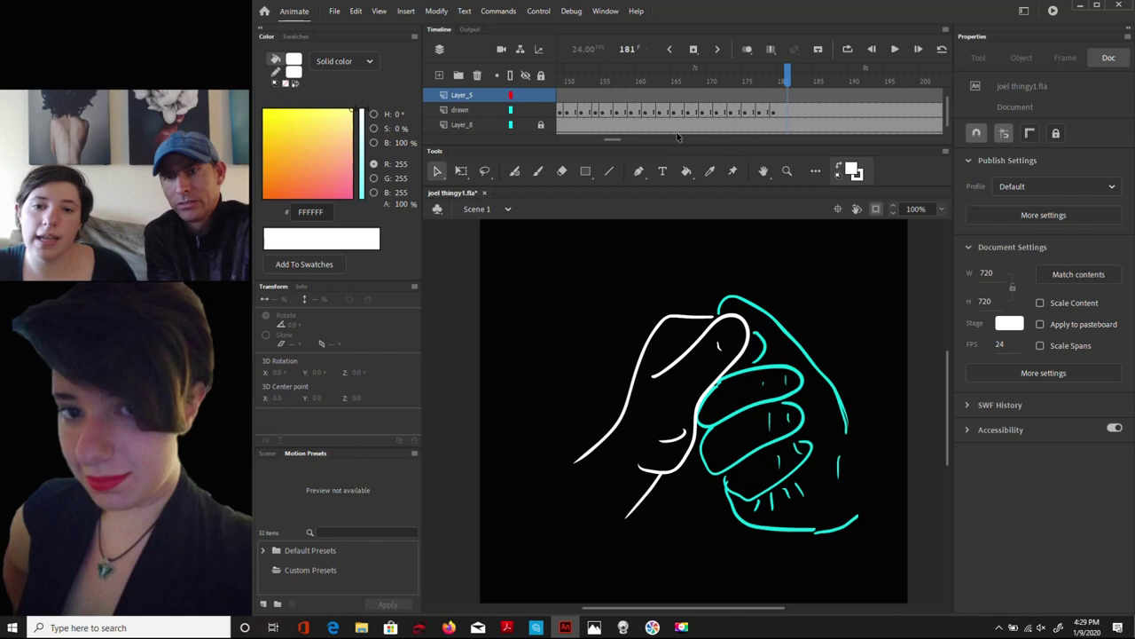
{"action": "left_click_drag", "start_coordinate": [609, 140], "coordinate": [621, 140]}
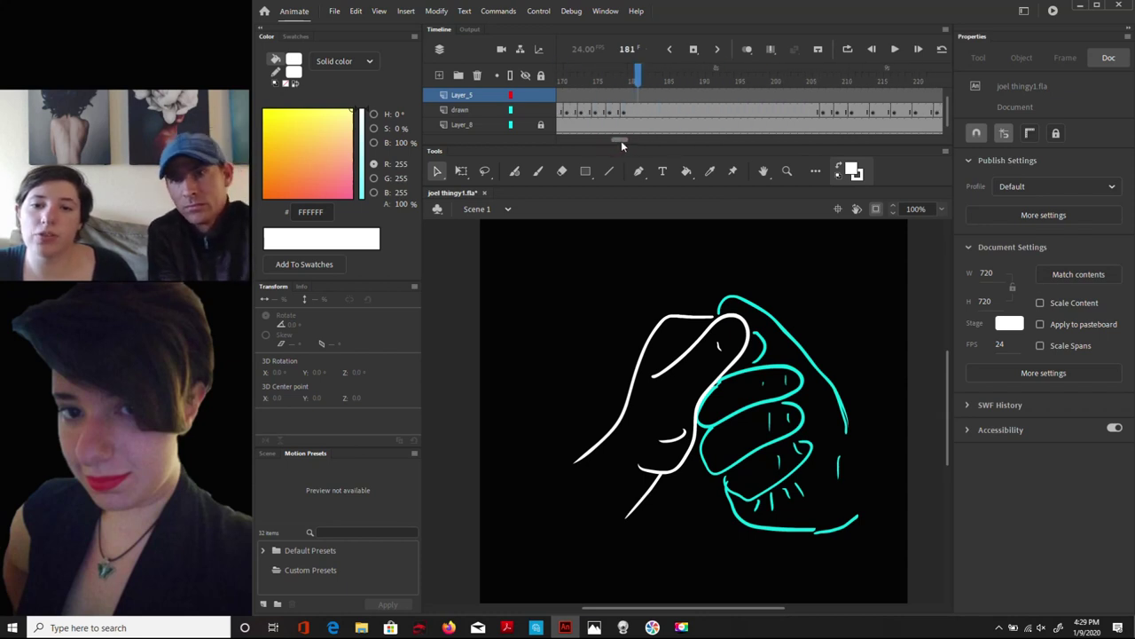
{"action": "left_click_drag", "start_coordinate": [635, 77], "coordinate": [841, 85]}
{"action": "left_click_drag", "start_coordinate": [617, 138], "coordinate": [649, 143]}
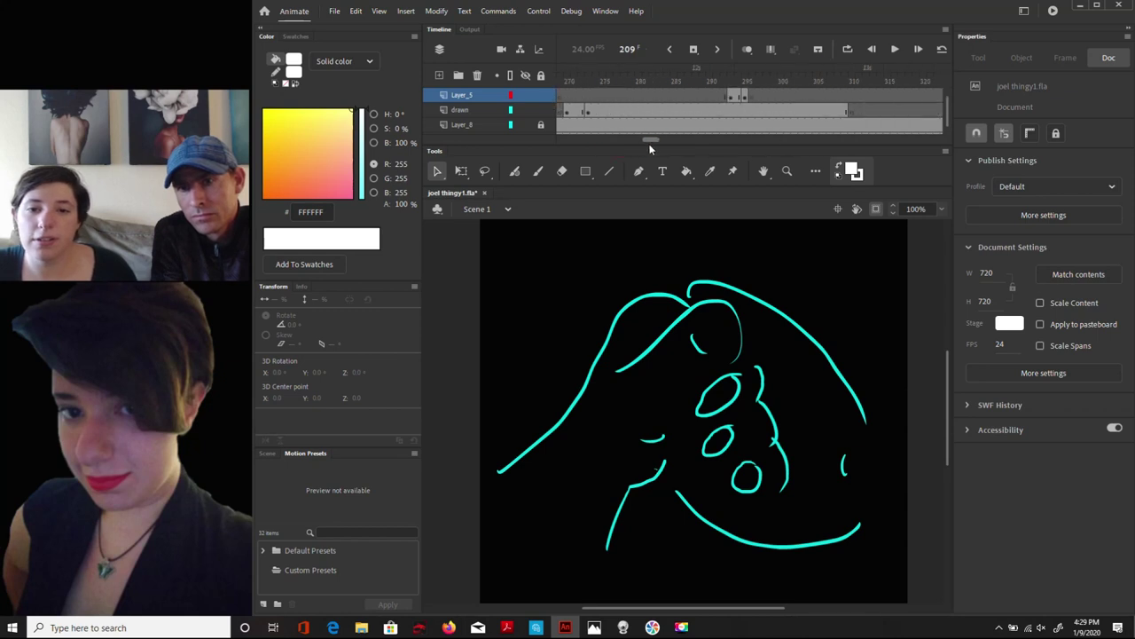
{"action": "left_click_drag", "start_coordinate": [583, 78], "coordinate": [715, 82]}
{"action": "left_click_drag", "start_coordinate": [647, 141], "coordinate": [655, 138]}
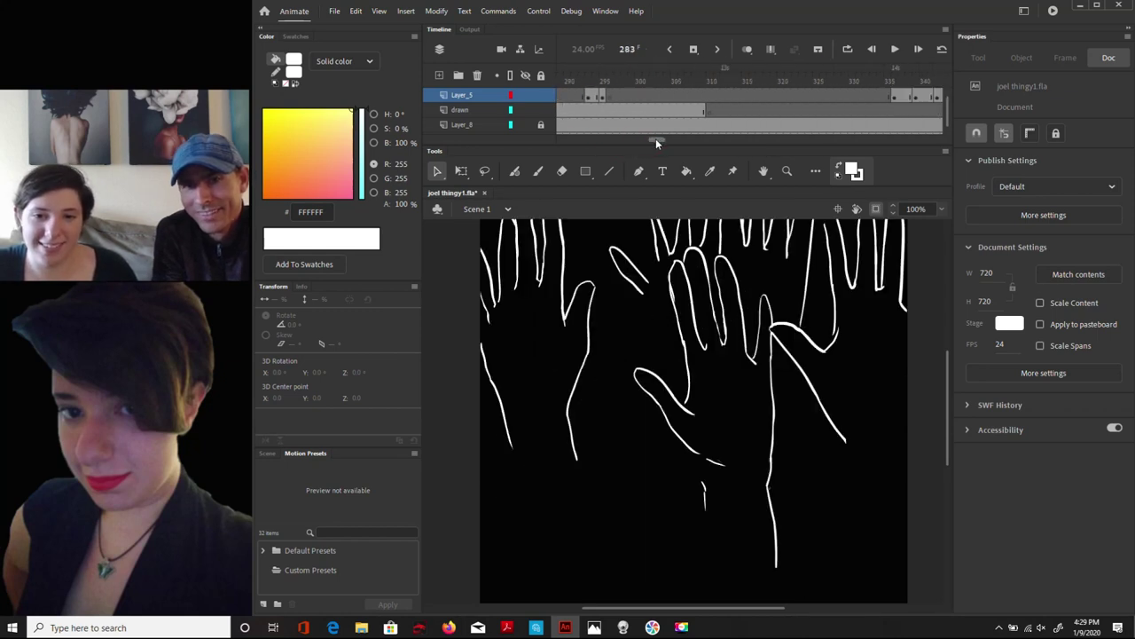
Hide Layer_5 and scrub the raised-hands drawings between frames 289 and 260
{"action": "left_click", "coordinate": [640, 79]}
{"action": "left_click_drag", "start_coordinate": [640, 79], "coordinate": [679, 96]}
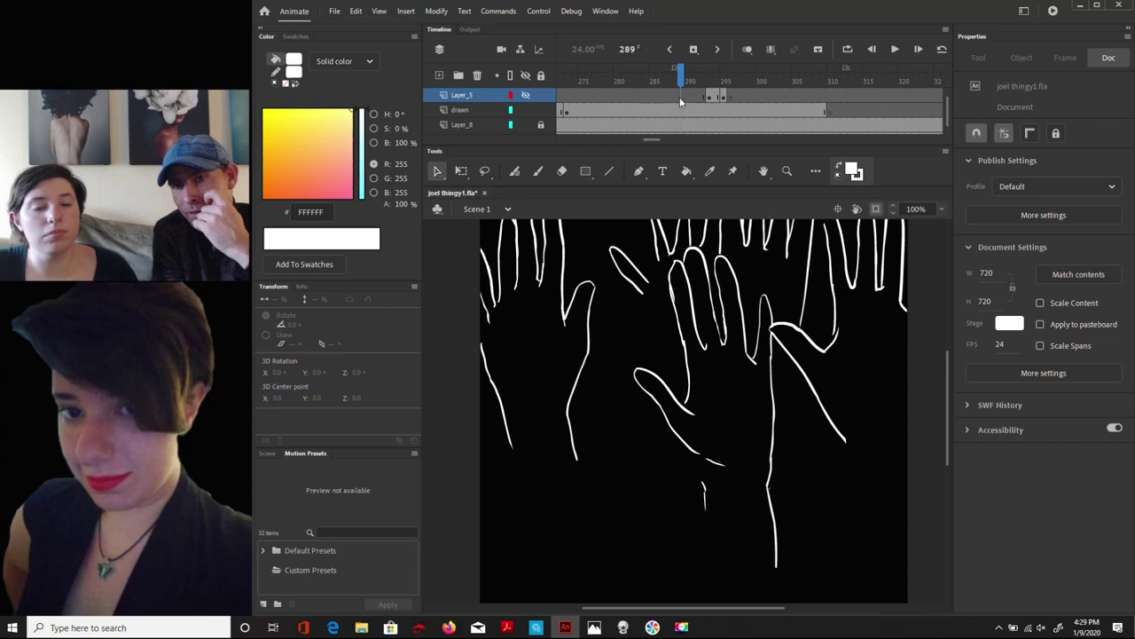
{"action": "left_click_drag", "start_coordinate": [653, 140], "coordinate": [629, 134]}
{"action": "mouse_move", "coordinate": [624, 80]}
{"action": "left_mouse_down"}
{"action": "mouse_move", "coordinate": [603, 92]}
{"action": "mouse_move", "coordinate": [734, 80]}
{"action": "mouse_move", "coordinate": [872, 89]}
{"action": "mouse_move", "coordinate": [680, 86]}
{"action": "mouse_move", "coordinate": [728, 86]}
{"action": "mouse_move", "coordinate": [684, 89]}
{"action": "mouse_move", "coordinate": [733, 98]}
{"action": "mouse_move", "coordinate": [676, 106]}
{"action": "mouse_move", "coordinate": [778, 98]}
{"action": "mouse_move", "coordinate": [683, 100]}
{"action": "mouse_move", "coordinate": [798, 101]}
{"action": "mouse_move", "coordinate": [849, 120]}
{"action": "mouse_move", "coordinate": [670, 123]}
{"action": "mouse_move", "coordinate": [852, 142]}
{"action": "mouse_move", "coordinate": [627, 150]}
{"action": "mouse_move", "coordinate": [644, 137]}
{"action": "left_mouse_up"}
{"action": "left_click", "coordinate": [625, 81]}
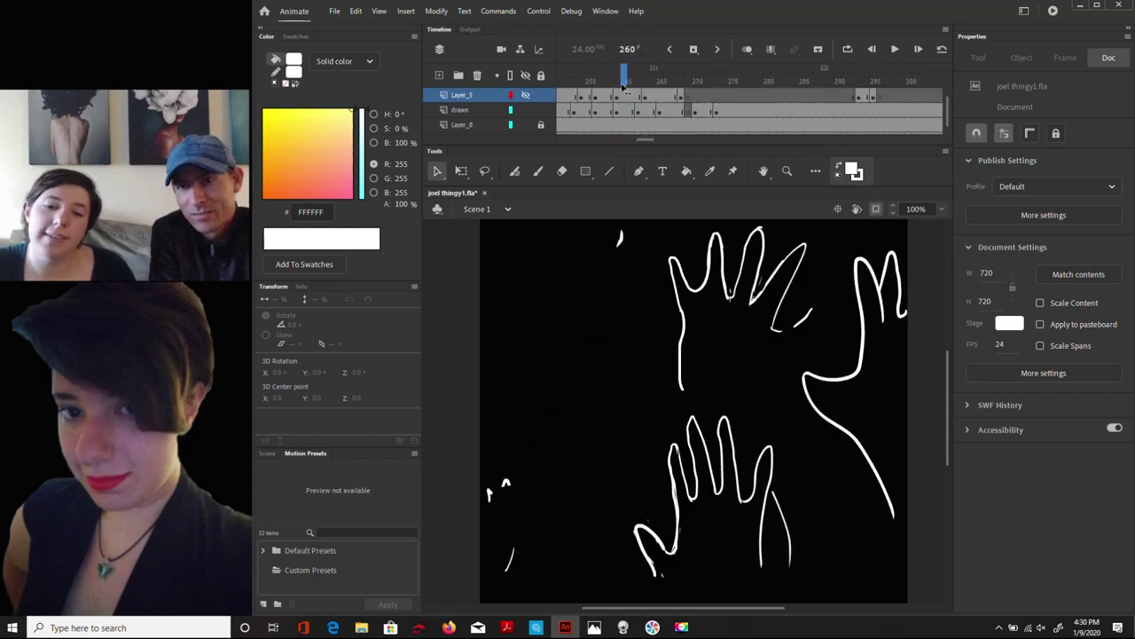
Select frame 274 on the drawn layer and scrub through the held hands drawing to frame 302
{"action": "left_click_drag", "start_coordinate": [647, 142], "coordinate": [639, 141]}
{"action": "left_click", "coordinate": [858, 109]}
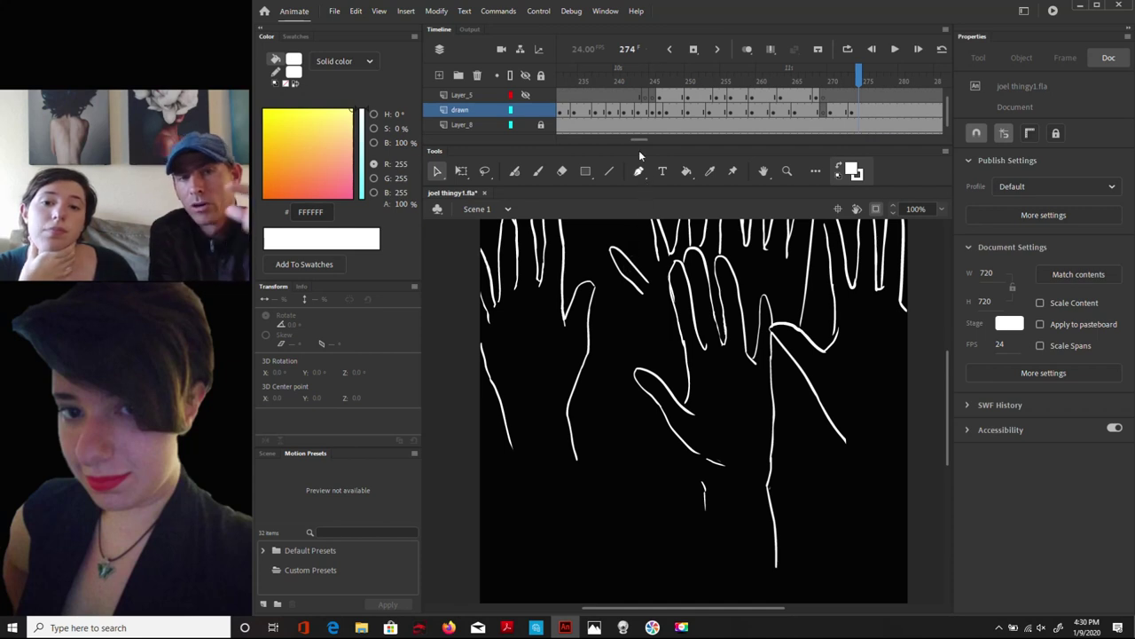
{"action": "scroll", "coordinate": [637, 139], "scroll_direction": "right", "scroll_amount": 5}
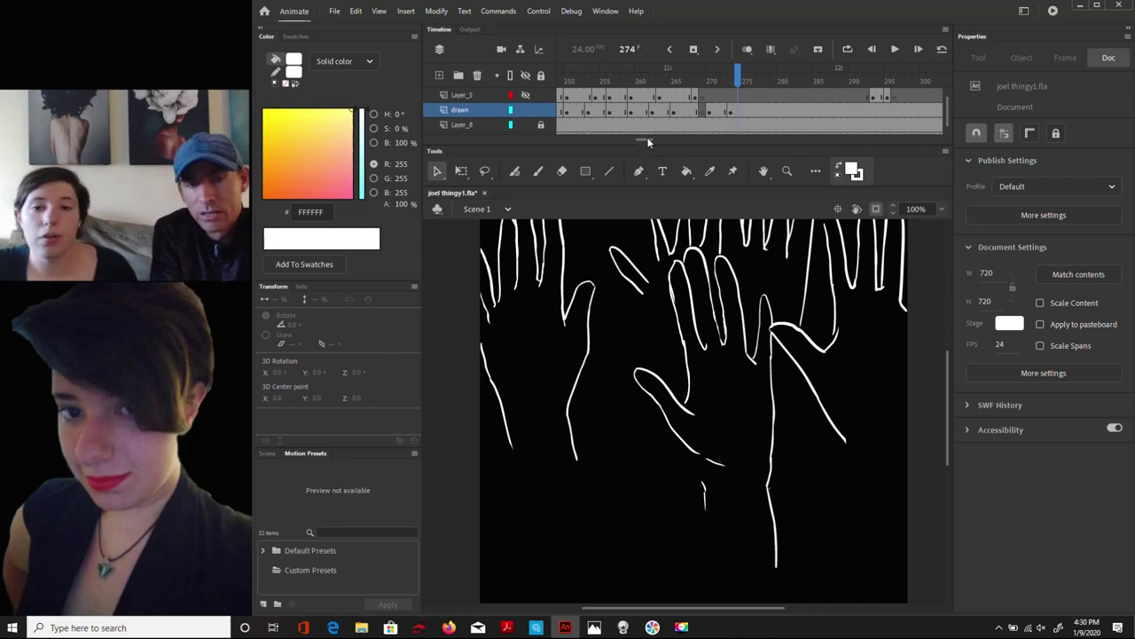
{"action": "scroll", "coordinate": [645, 139], "scroll_direction": "right", "scroll_amount": 5}
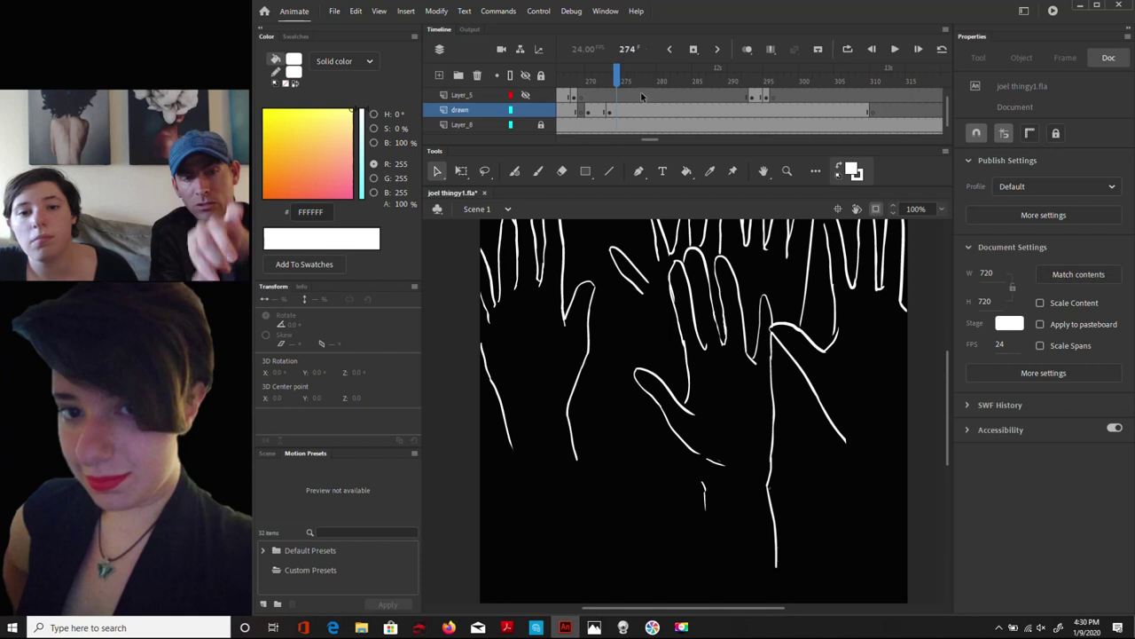
{"action": "left_click_drag", "start_coordinate": [623, 80], "coordinate": [817, 80]}
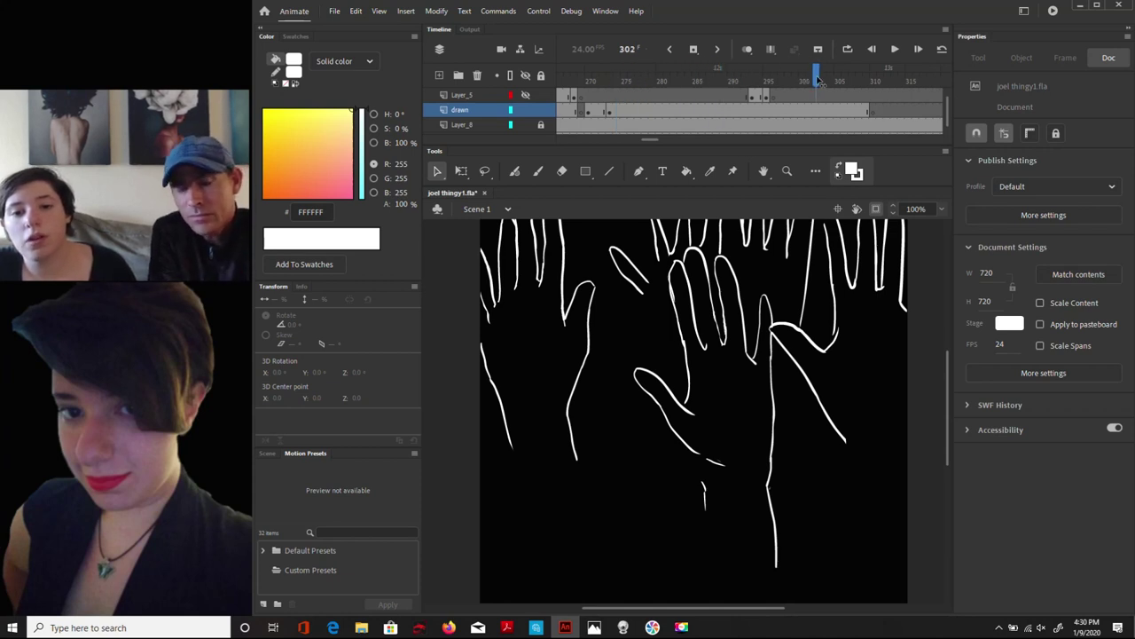
Scrub past the end of the held hands drawing to frame 336 and show Layer_5
{"action": "scroll", "coordinate": [656, 138], "scroll_direction": "right", "scroll_amount": 10}
{"action": "left_click_drag", "start_coordinate": [672, 124], "coordinate": [635, 125]}
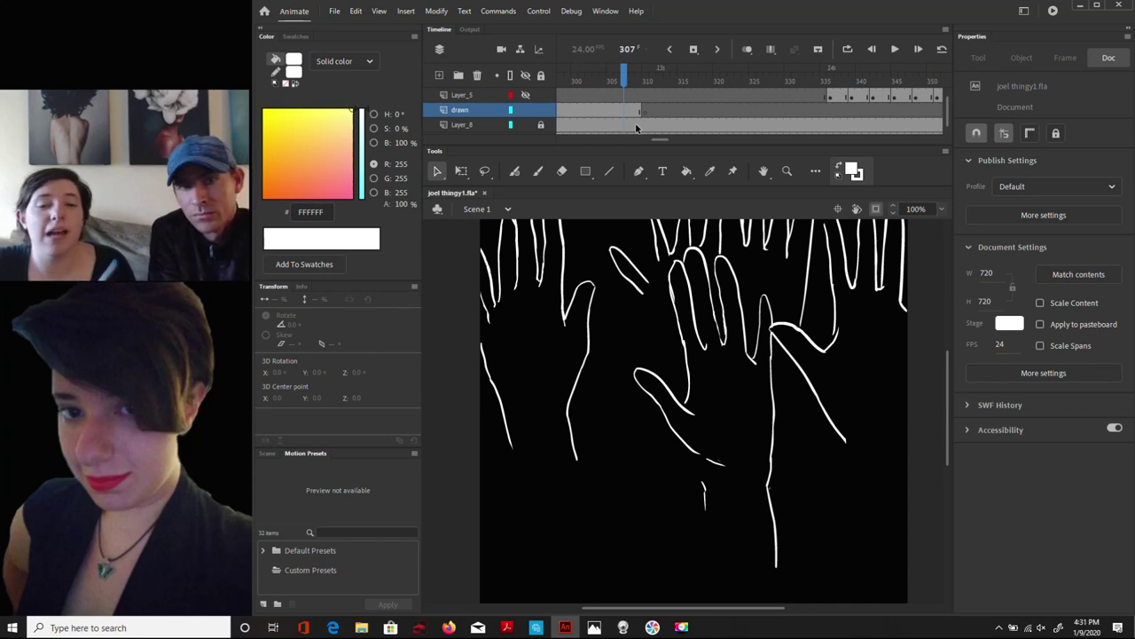
{"action": "mouse_move", "coordinate": [635, 78]}
{"action": "left_mouse_down"}
{"action": "mouse_move", "coordinate": [931, 103]}
{"action": "mouse_move", "coordinate": [604, 111]}
{"action": "left_mouse_up"}
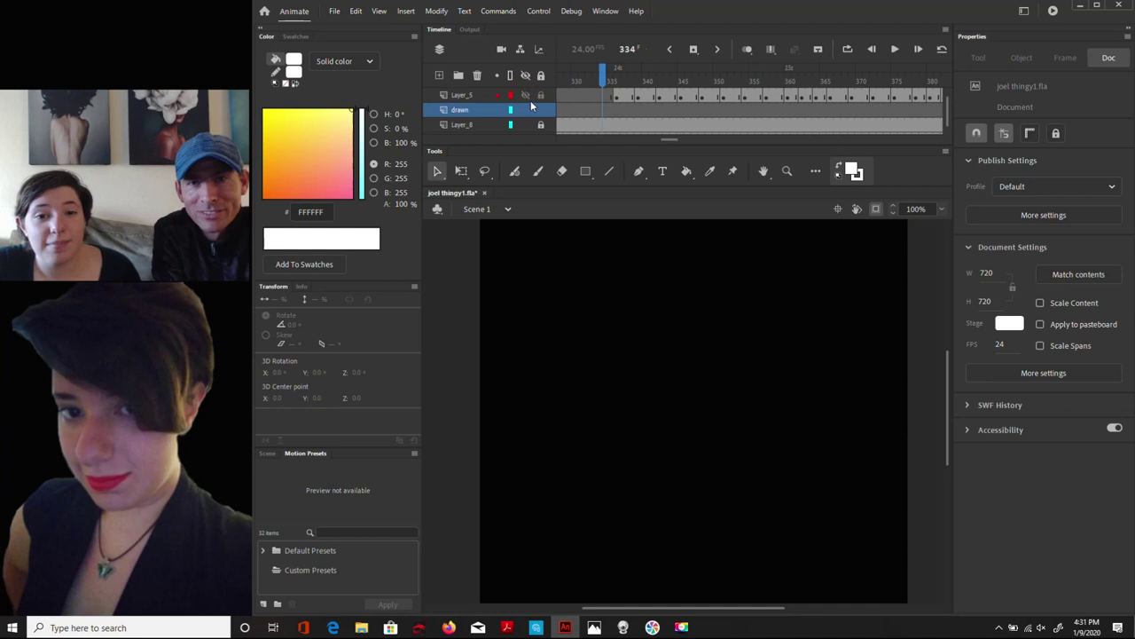
{"action": "key", "text": "Return"}
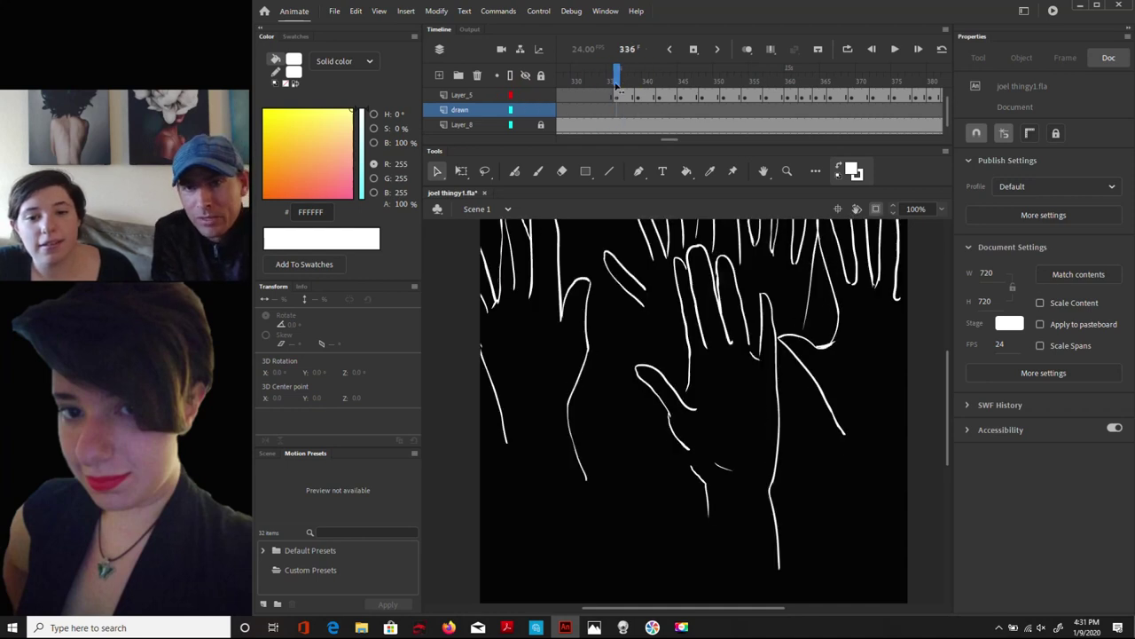
Go to the heart at frame 401 and scrub back to its hand-drawn version at frame 391
{"action": "left_click_drag", "start_coordinate": [672, 139], "coordinate": [688, 136]}
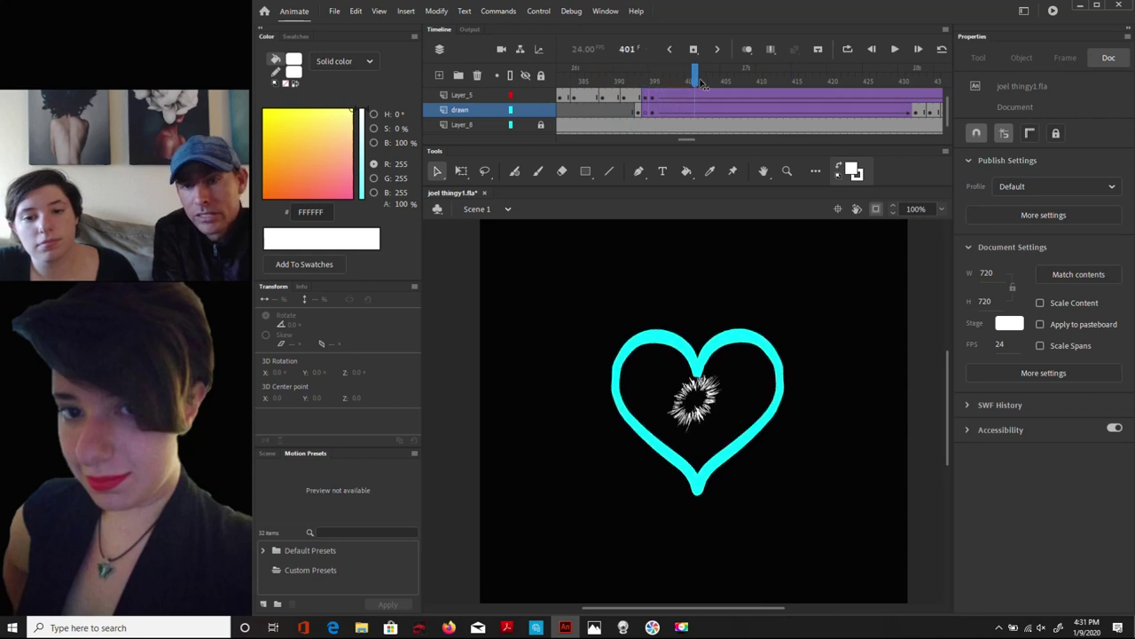
{"action": "left_click_drag", "start_coordinate": [627, 81], "coordinate": [662, 89]}
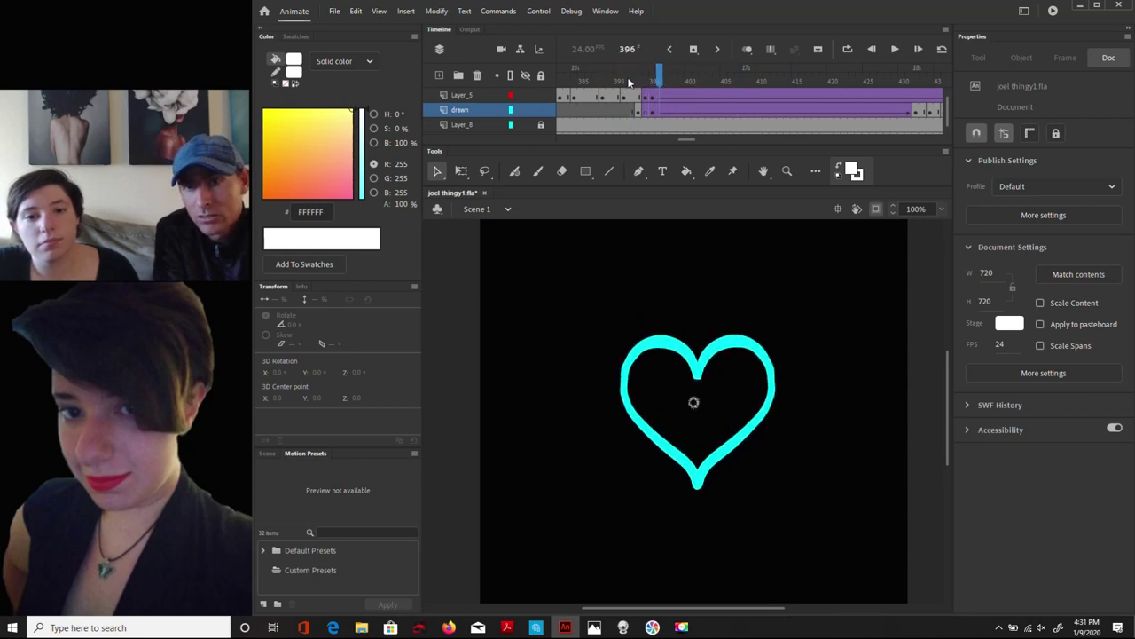
{"action": "left_click", "coordinate": [628, 81]}
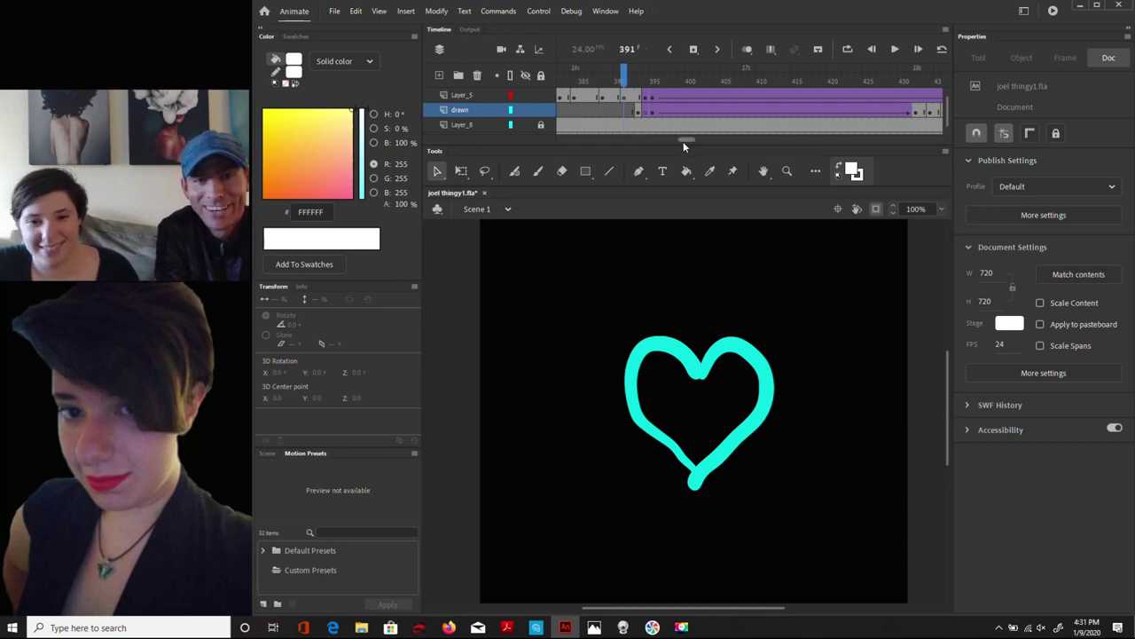
Hide Layer_6 and scrub through the growing heart's tween to frame 430
{"action": "scroll", "coordinate": [675, 137], "scroll_direction": "up", "scroll_amount": 1}
{"action": "mouse_move", "coordinate": [674, 103]}
{"action": "left_mouse_down"}
{"action": "mouse_move", "coordinate": [654, 104]}
{"action": "mouse_move", "coordinate": [717, 103]}
{"action": "left_mouse_up"}
{"action": "left_click_drag", "start_coordinate": [683, 140], "coordinate": [674, 139]}
{"action": "mouse_move", "coordinate": [661, 83]}
{"action": "left_mouse_down"}
{"action": "mouse_move", "coordinate": [825, 112]}
{"action": "mouse_move", "coordinate": [796, 131]}
{"action": "mouse_move", "coordinate": [809, 126]}
{"action": "mouse_move", "coordinate": [692, 124]}
{"action": "mouse_move", "coordinate": [878, 121]}
{"action": "mouse_move", "coordinate": [684, 124]}
{"action": "mouse_move", "coordinate": [876, 124]}
{"action": "mouse_move", "coordinate": [764, 140]}
{"action": "mouse_move", "coordinate": [808, 133]}
{"action": "left_mouse_up"}
{"action": "left_click_drag", "start_coordinate": [667, 140], "coordinate": [676, 140]}
{"action": "mouse_move", "coordinate": [657, 81]}
{"action": "left_mouse_down"}
{"action": "mouse_move", "coordinate": [896, 100]}
{"action": "mouse_move", "coordinate": [663, 59]}
{"action": "mouse_move", "coordinate": [743, 93]}
{"action": "mouse_move", "coordinate": [735, 105]}
{"action": "mouse_move", "coordinate": [789, 105]}
{"action": "mouse_move", "coordinate": [761, 110]}
{"action": "left_mouse_up"}
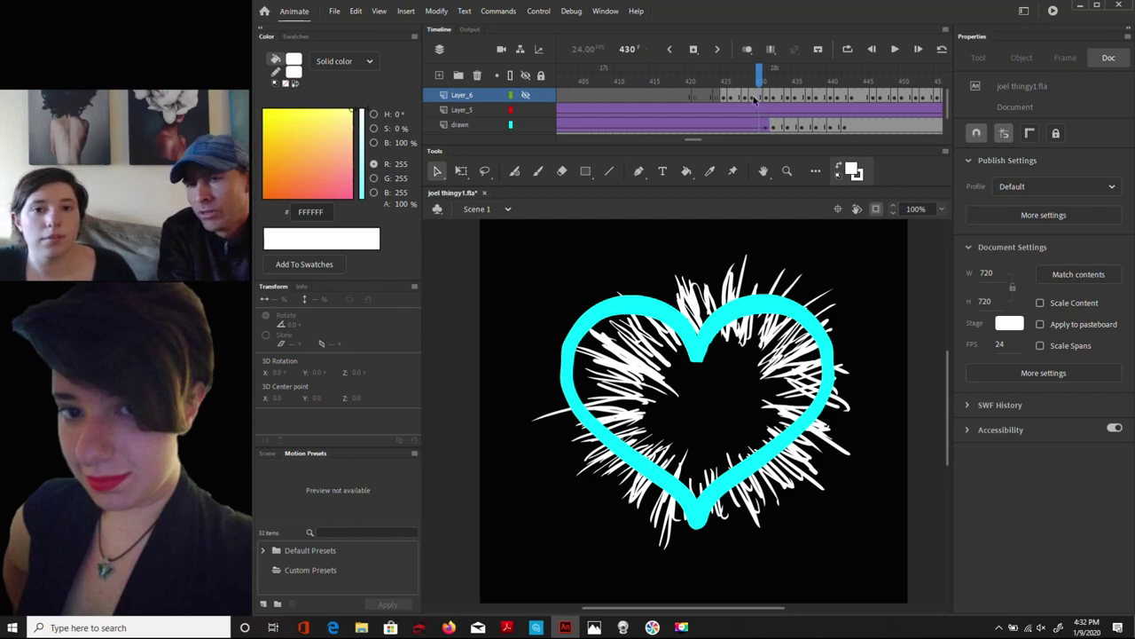
Replay the heart's tween into its burst and stop at the scattered lines on frame 438
{"action": "mouse_move", "coordinate": [747, 81]}
{"action": "left_mouse_down"}
{"action": "mouse_move", "coordinate": [824, 85]}
{"action": "mouse_move", "coordinate": [705, 113]}
{"action": "mouse_move", "coordinate": [591, 113]}
{"action": "left_mouse_up"}
{"action": "left_click_drag", "start_coordinate": [644, 119], "coordinate": [825, 109]}
{"action": "key", "text": "Return"}
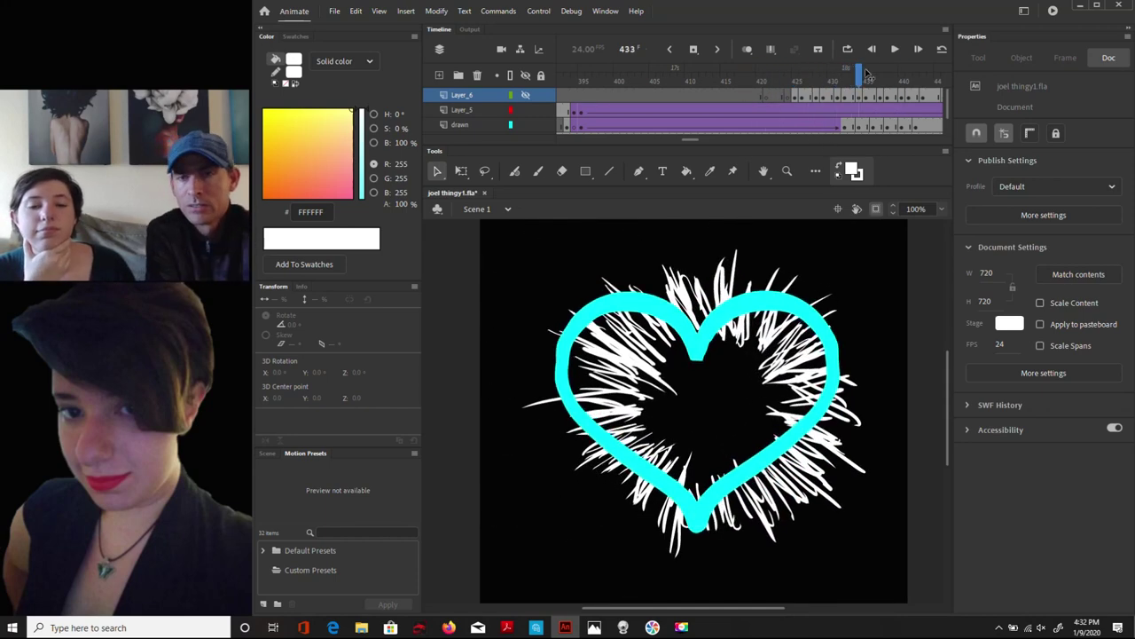
{"action": "left_click_drag", "start_coordinate": [694, 140], "coordinate": [698, 140]}
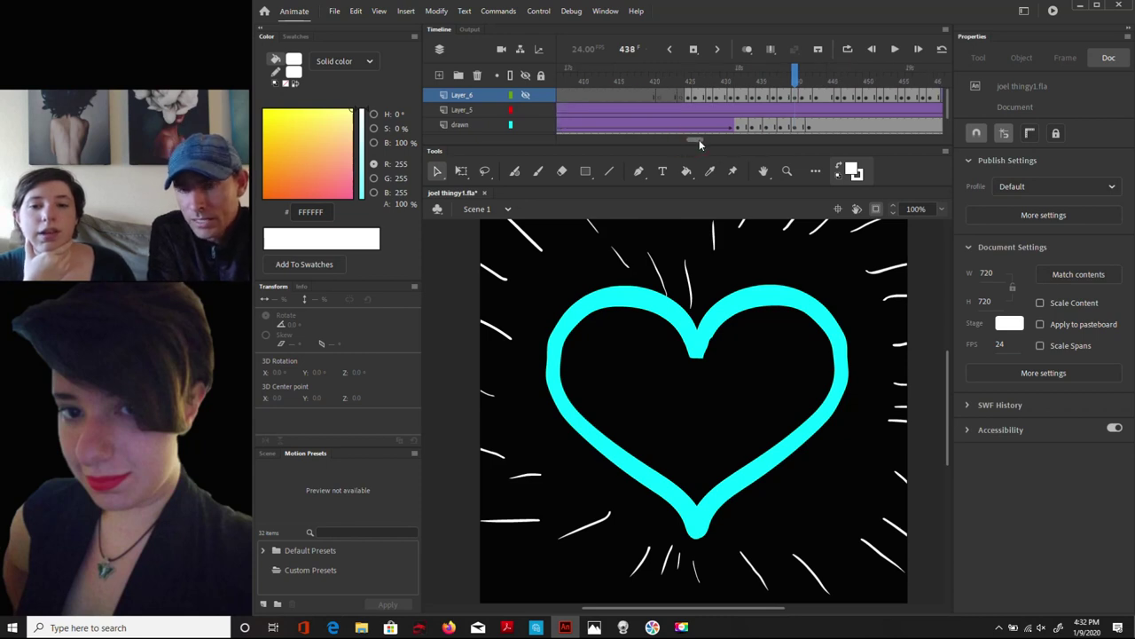
Play the heart burst again, show Layer_6, and return the playhead to frame 427
{"action": "left_click_drag", "start_coordinate": [737, 73], "coordinate": [834, 71]}
{"action": "key", "text": "Return"}
{"action": "mouse_move", "coordinate": [594, 73]}
{"action": "left_mouse_down"}
{"action": "mouse_move", "coordinate": [561, 76]}
{"action": "mouse_move", "coordinate": [624, 75]}
{"action": "left_mouse_up"}
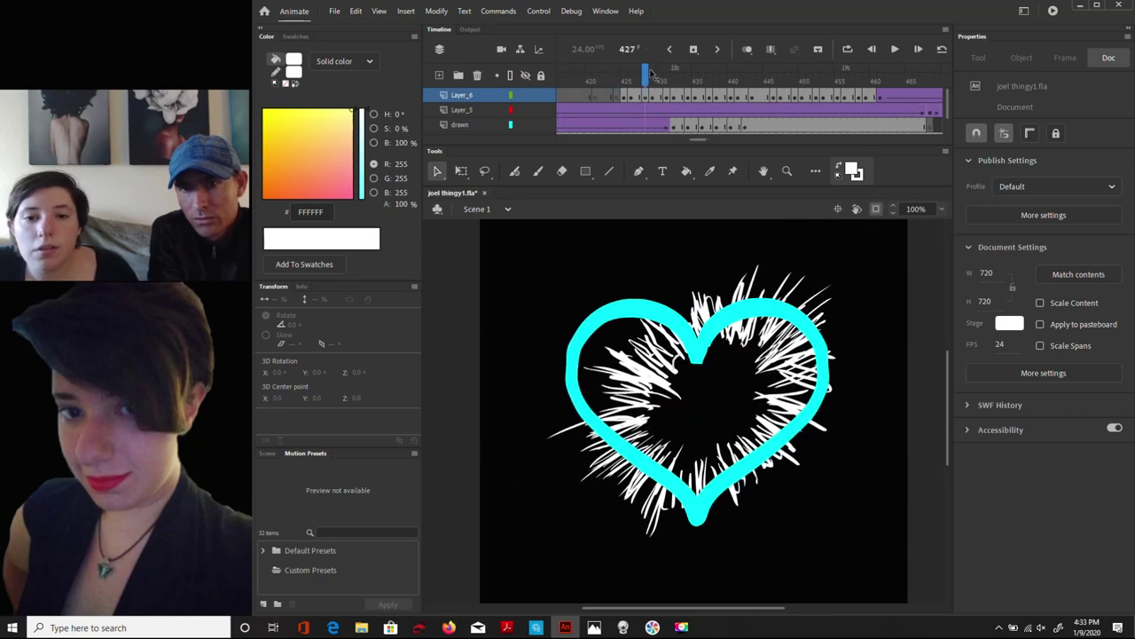
Hide Layer_5 and the drawn layer, play the B signature being written from frame 424, and return the playhead there
{"action": "left_click", "coordinate": [525, 109]}
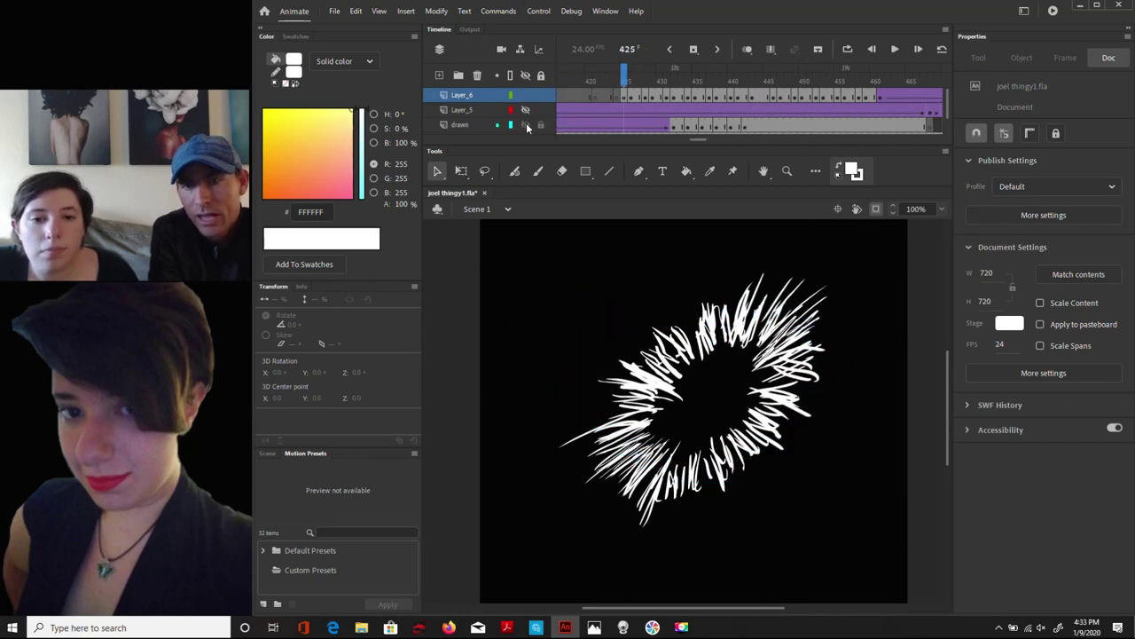
{"action": "left_click", "coordinate": [525, 124]}
{"action": "mouse_move", "coordinate": [624, 75]}
{"action": "left_mouse_down"}
{"action": "mouse_move", "coordinate": [752, 78]}
{"action": "mouse_move", "coordinate": [751, 94]}
{"action": "mouse_move", "coordinate": [618, 106]}
{"action": "left_mouse_up"}
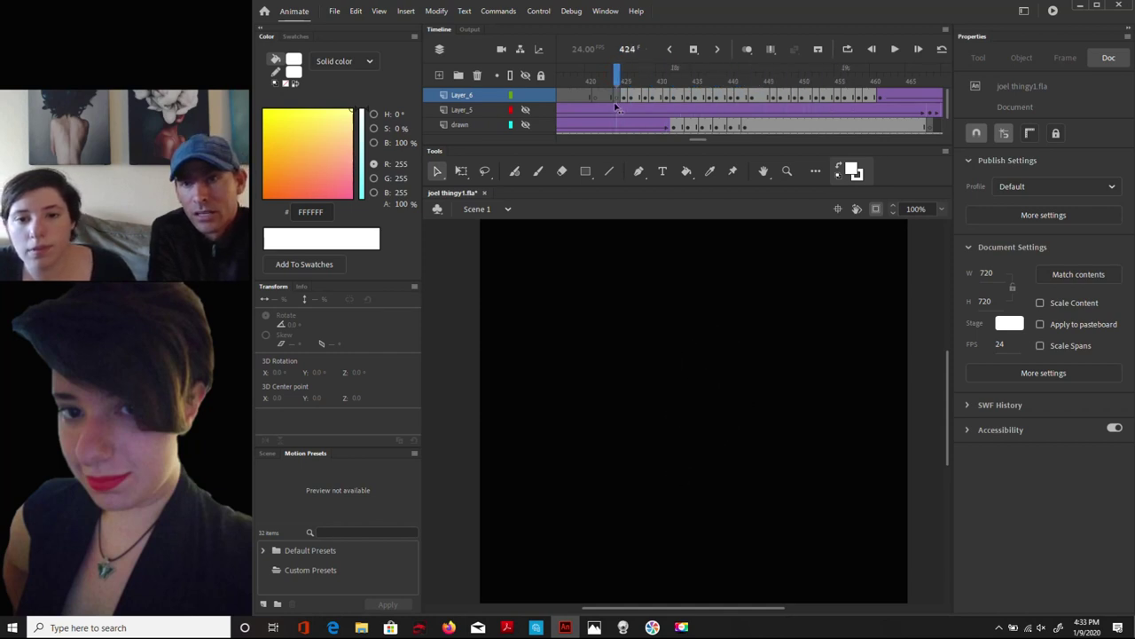
{"action": "left_click", "coordinate": [895, 49]}
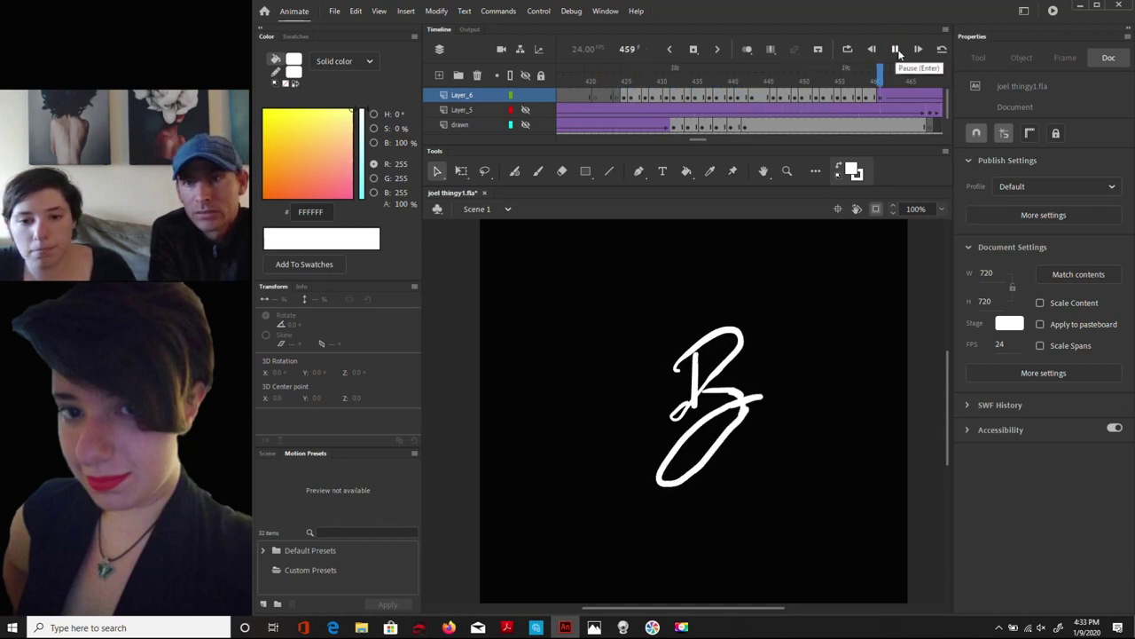
{"action": "left_click", "coordinate": [618, 73]}
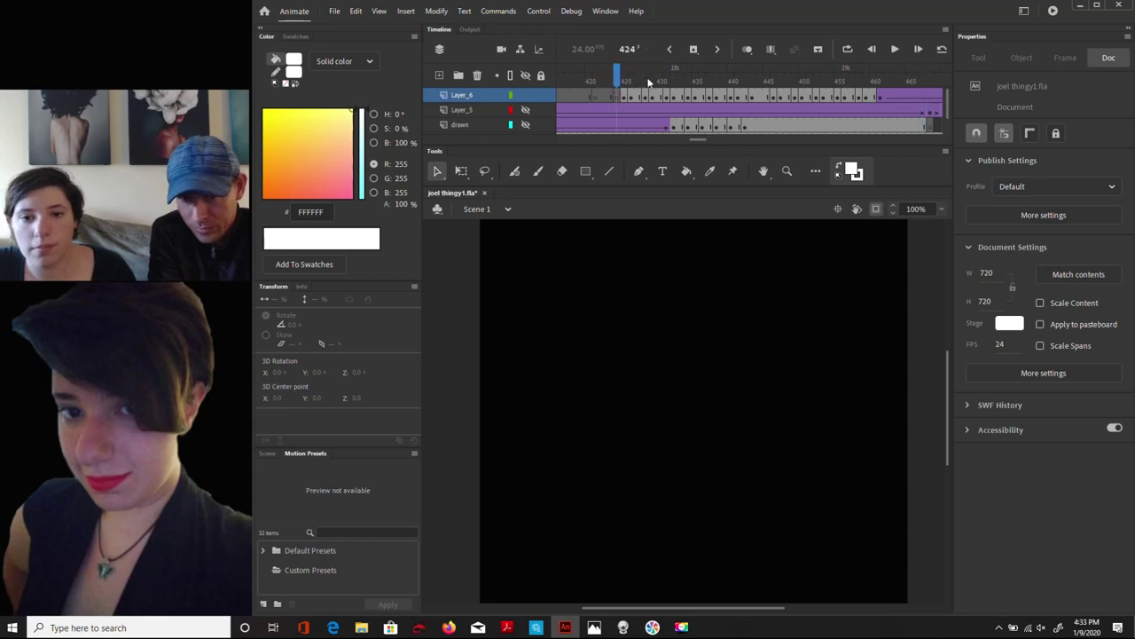
Check the signature's frame-by-frame strokes on Layer_6 at frame 437 and scrub back to the first stroke at frame 426
{"action": "left_click_drag", "start_coordinate": [619, 78], "coordinate": [631, 78]}
{"action": "left_click", "coordinate": [708, 103]}
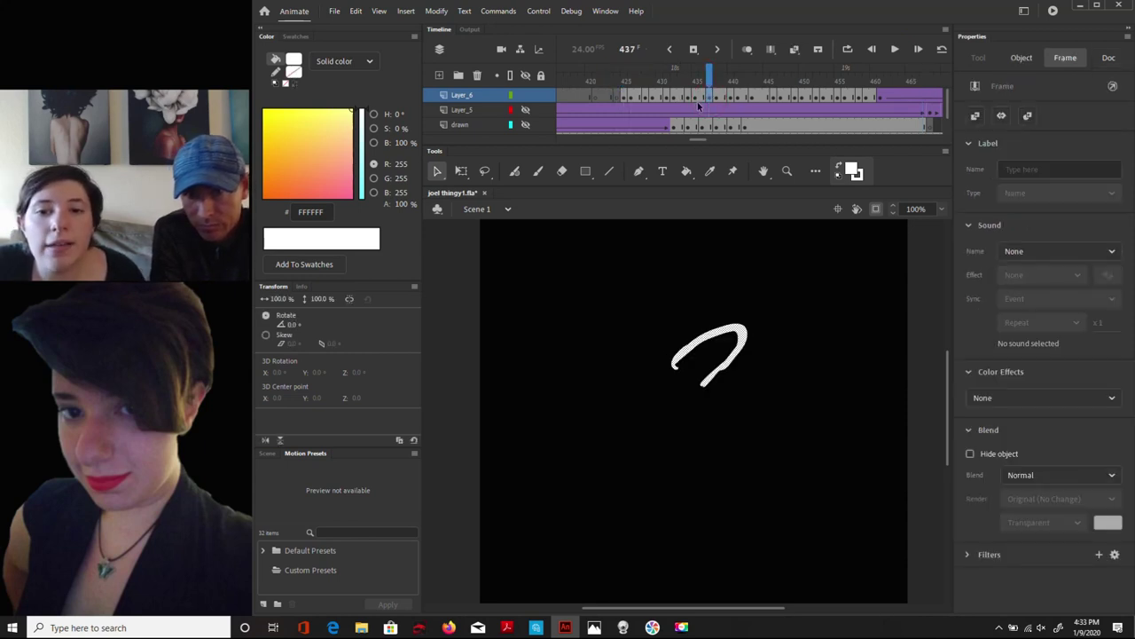
{"action": "mouse_move", "coordinate": [694, 101]}
{"action": "left_mouse_down"}
{"action": "mouse_move", "coordinate": [677, 105]}
{"action": "mouse_move", "coordinate": [645, 82]}
{"action": "mouse_move", "coordinate": [807, 86]}
{"action": "mouse_move", "coordinate": [620, 84]}
{"action": "mouse_move", "coordinate": [834, 105]}
{"action": "mouse_move", "coordinate": [823, 89]}
{"action": "mouse_move", "coordinate": [630, 76]}
{"action": "mouse_move", "coordinate": [884, 95]}
{"action": "mouse_move", "coordinate": [606, 84]}
{"action": "mouse_move", "coordinate": [902, 84]}
{"action": "mouse_move", "coordinate": [627, 80]}
{"action": "mouse_move", "coordinate": [853, 103]}
{"action": "mouse_move", "coordinate": [887, 88]}
{"action": "mouse_move", "coordinate": [616, 80]}
{"action": "mouse_move", "coordinate": [630, 80]}
{"action": "left_mouse_up"}
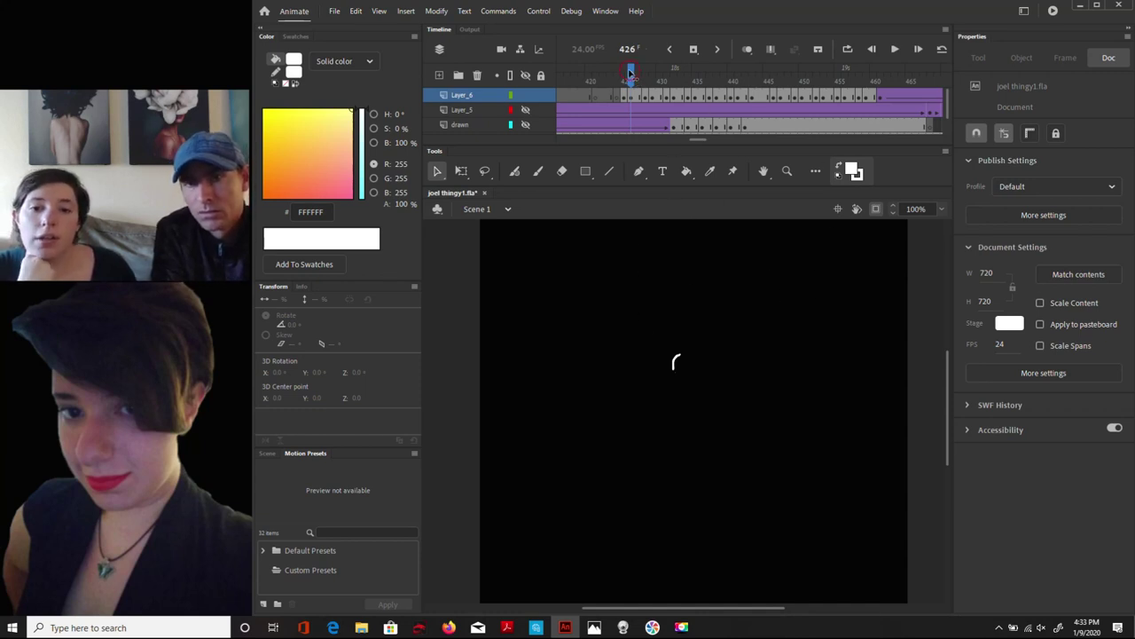
Turn on onion skinning and compare the signature's neighbouring strokes around frames 427 and 428
{"action": "left_click", "coordinate": [748, 50]}
{"action": "mouse_move", "coordinate": [632, 78]}
{"action": "left_mouse_down"}
{"action": "mouse_move", "coordinate": [656, 79]}
{"action": "mouse_move", "coordinate": [631, 78]}
{"action": "mouse_move", "coordinate": [645, 79]}
{"action": "left_mouse_up"}
{"action": "left_click", "coordinate": [646, 99]}
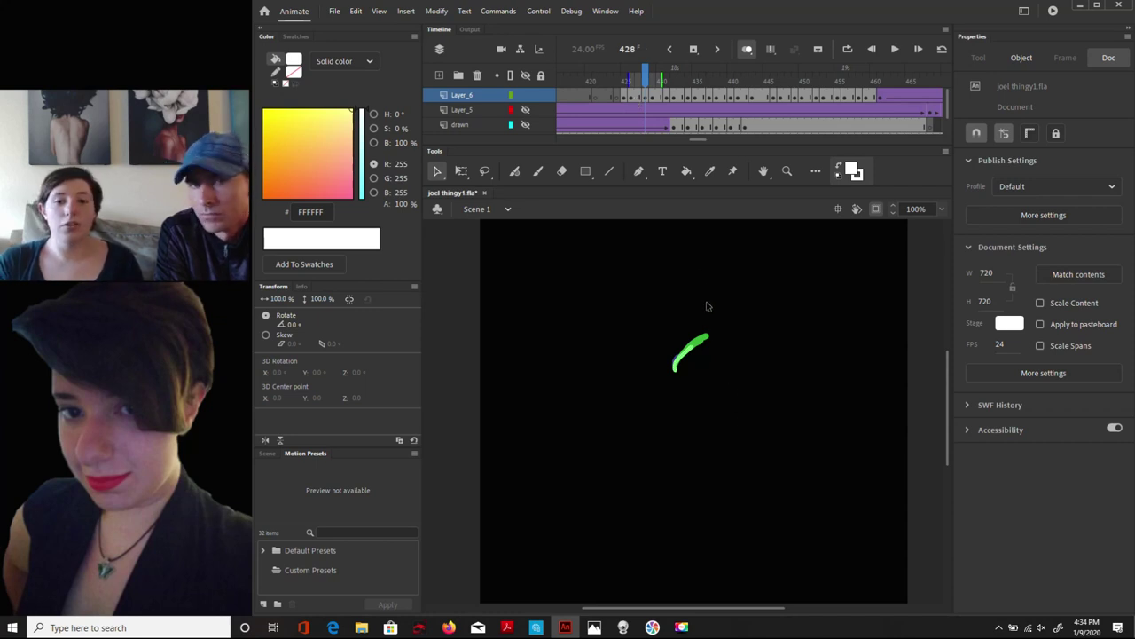
{"action": "mouse_move", "coordinate": [649, 82]}
{"action": "left_mouse_down"}
{"action": "mouse_move", "coordinate": [621, 81]}
{"action": "mouse_move", "coordinate": [727, 87]}
{"action": "mouse_move", "coordinate": [629, 92]}
{"action": "mouse_move", "coordinate": [653, 108]}
{"action": "left_mouse_up"}
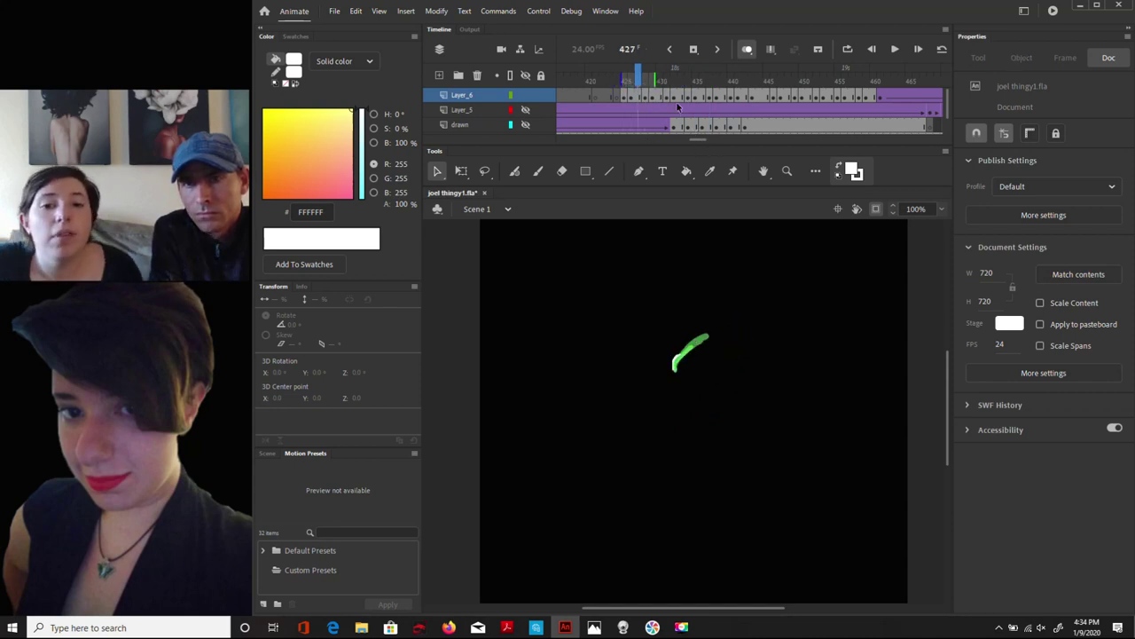
Play the signature through its growth to frame 518 with onion skinning off, and return to frame 426
{"action": "mouse_move", "coordinate": [611, 81]}
{"action": "left_mouse_down"}
{"action": "mouse_move", "coordinate": [861, 84]}
{"action": "mouse_move", "coordinate": [627, 83]}
{"action": "mouse_move", "coordinate": [773, 81]}
{"action": "left_mouse_up"}
{"action": "left_click", "coordinate": [729, 340]}
{"action": "mouse_move", "coordinate": [628, 82]}
{"action": "left_mouse_down"}
{"action": "mouse_move", "coordinate": [892, 80]}
{"action": "mouse_move", "coordinate": [584, 79]}
{"action": "mouse_move", "coordinate": [896, 71]}
{"action": "left_mouse_up"}
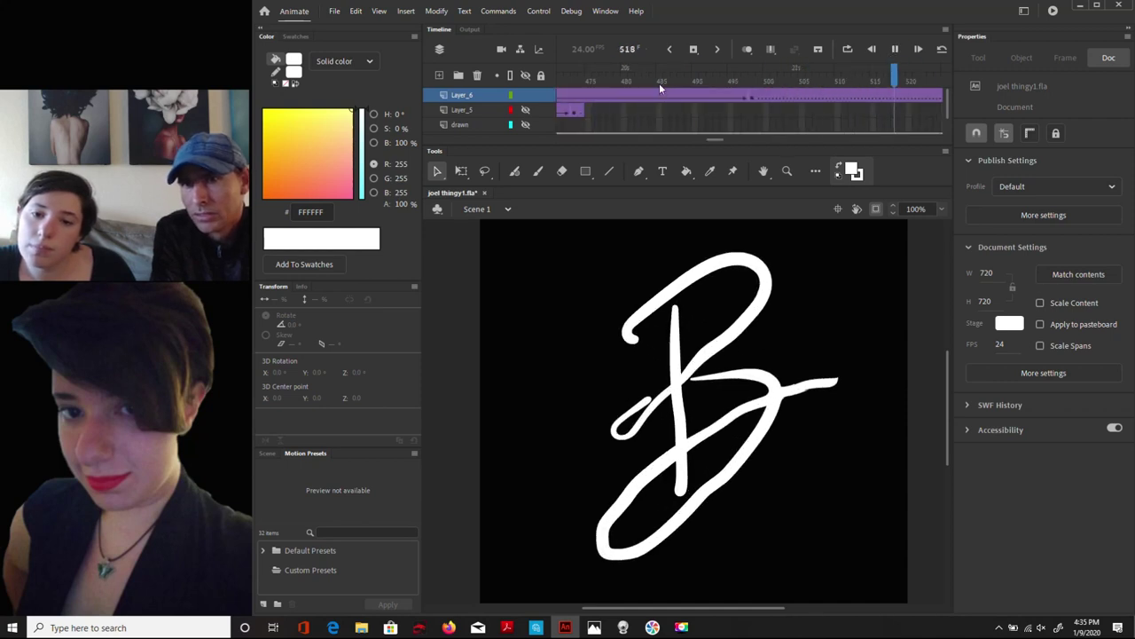
{"action": "left_click", "coordinate": [609, 74]}
{"action": "mouse_move", "coordinate": [608, 74]}
{"action": "left_mouse_down"}
{"action": "mouse_move", "coordinate": [559, 72]}
{"action": "mouse_move", "coordinate": [701, 73]}
{"action": "left_mouse_up"}
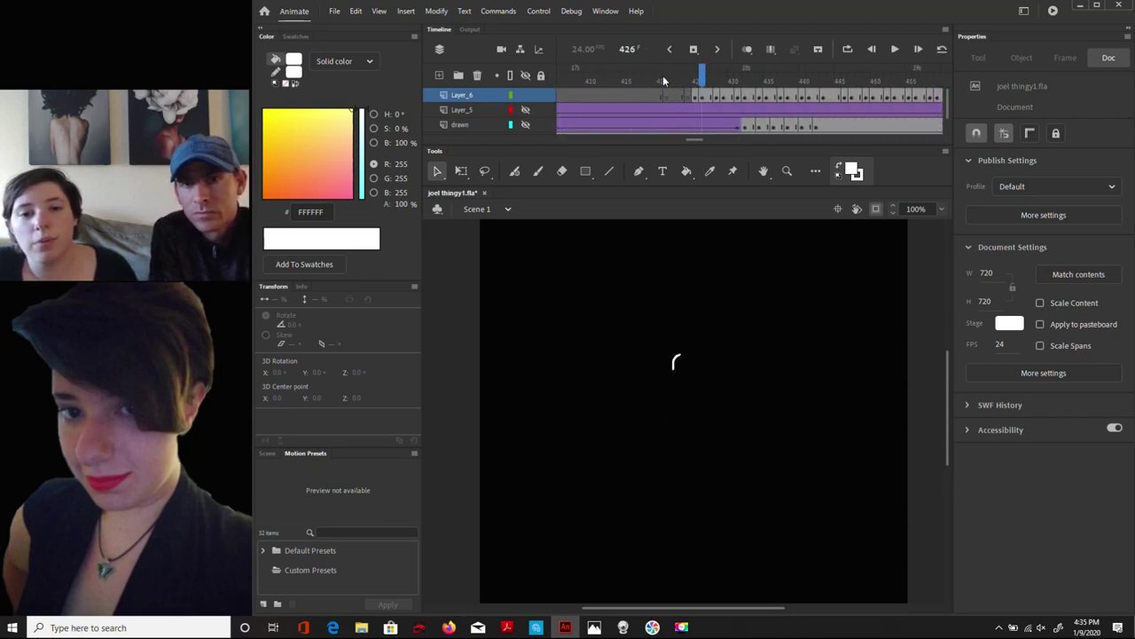
Show Layer_5 and scrub the signature together with the heart up to the heart's last frames, ending at frame 475
{"action": "mouse_move", "coordinate": [705, 85]}
{"action": "left_mouse_down"}
{"action": "mouse_move", "coordinate": [922, 94]}
{"action": "mouse_move", "coordinate": [783, 95]}
{"action": "left_mouse_up"}
{"action": "left_click", "coordinate": [524, 110]}
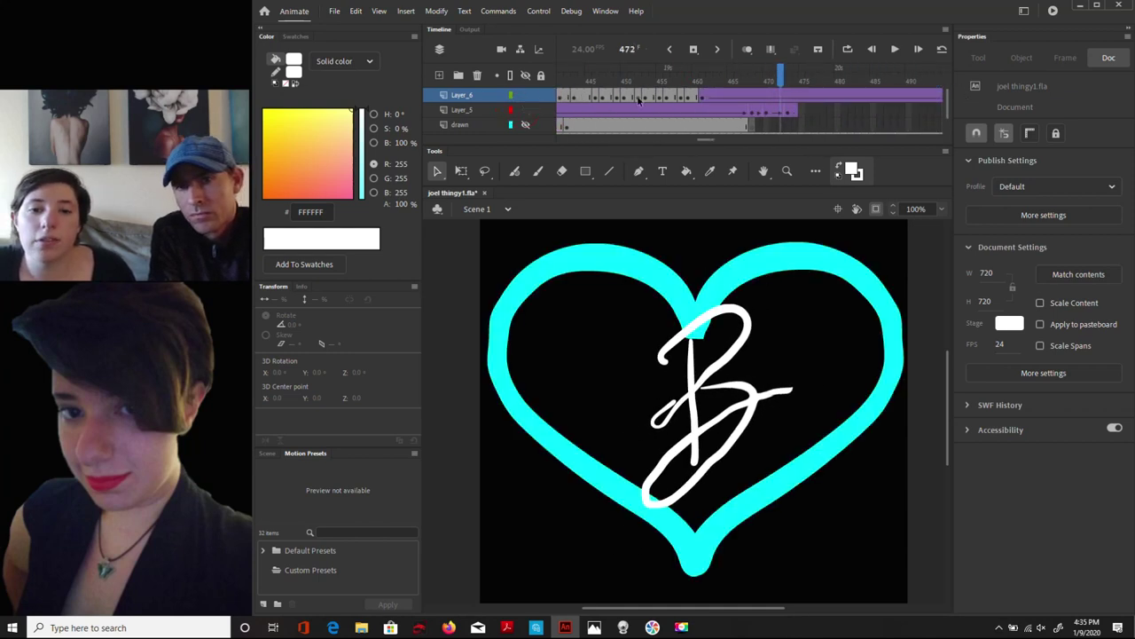
{"action": "mouse_move", "coordinate": [652, 79]}
{"action": "left_mouse_down"}
{"action": "mouse_move", "coordinate": [807, 80]}
{"action": "mouse_move", "coordinate": [757, 113]}
{"action": "left_mouse_up"}
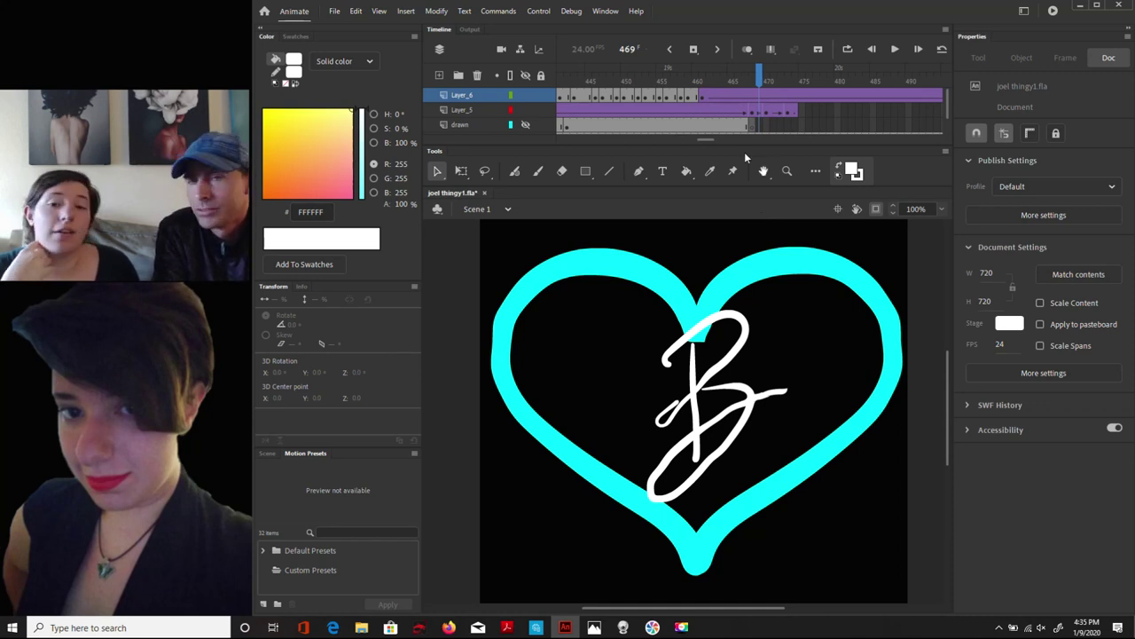
{"action": "mouse_move", "coordinate": [707, 82]}
{"action": "left_mouse_down"}
{"action": "mouse_move", "coordinate": [803, 81]}
{"action": "mouse_move", "coordinate": [785, 97]}
{"action": "left_mouse_up"}
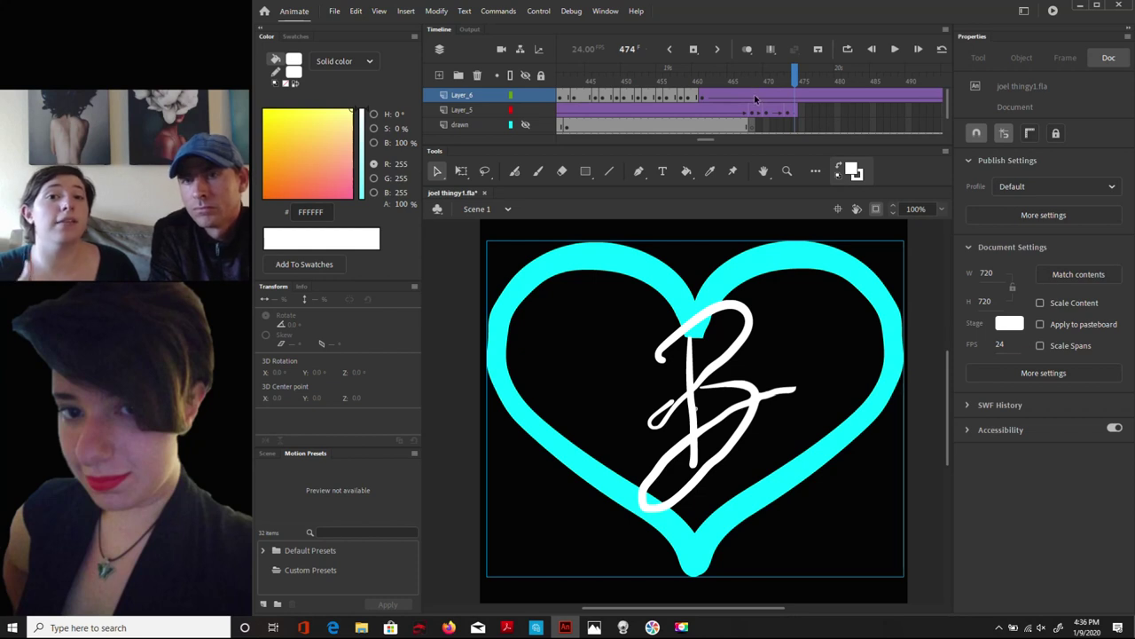
{"action": "left_click_drag", "start_coordinate": [732, 78], "coordinate": [794, 73]}
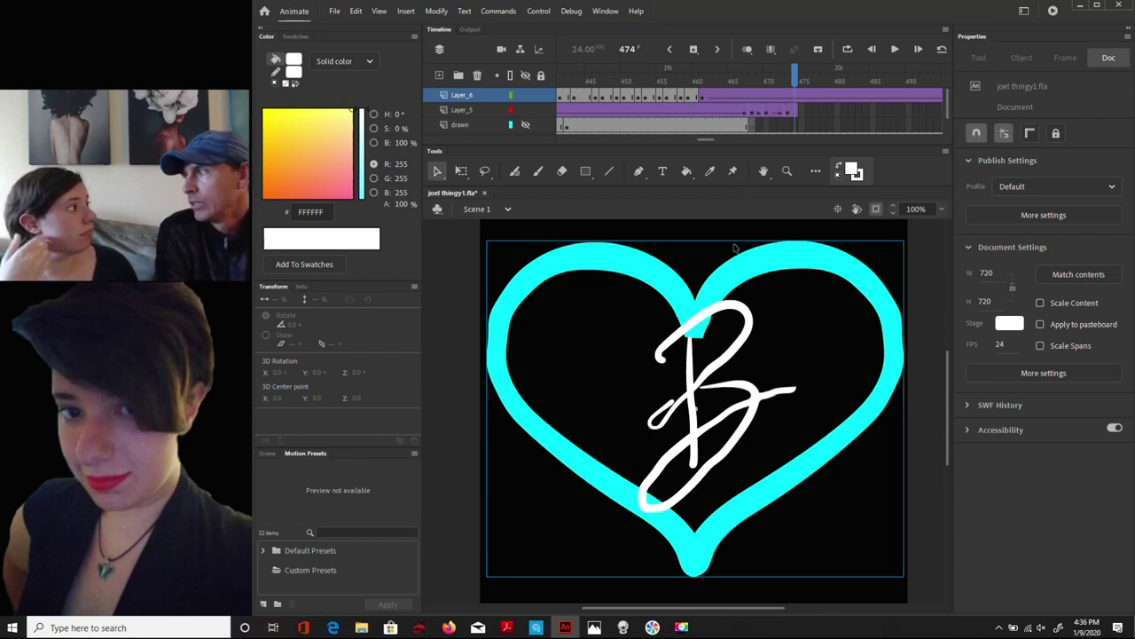
{"action": "left_click_drag", "start_coordinate": [794, 69], "coordinate": [797, 109]}
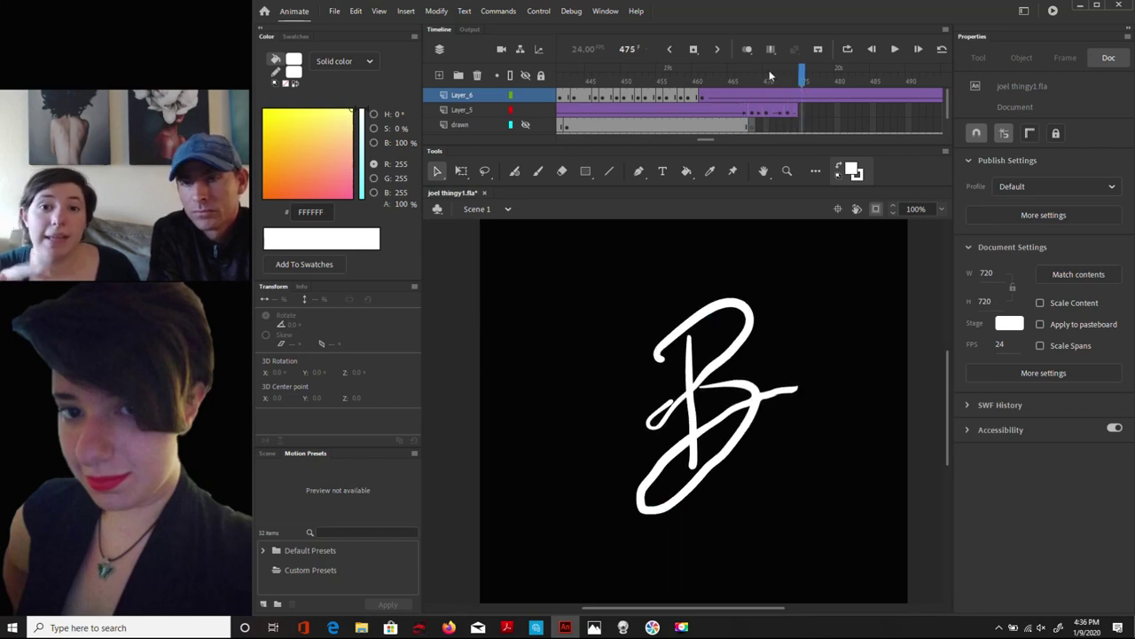
Scrub again through the signature being written inside the growing heart and stop at frame 474
{"action": "mouse_move", "coordinate": [753, 74]}
{"action": "left_mouse_down"}
{"action": "mouse_move", "coordinate": [579, 71]}
{"action": "mouse_move", "coordinate": [633, 75]}
{"action": "mouse_move", "coordinate": [562, 88]}
{"action": "mouse_move", "coordinate": [875, 80]}
{"action": "left_mouse_up"}
{"action": "scroll", "coordinate": [697, 140], "scroll_direction": "right", "scroll_amount": 2}
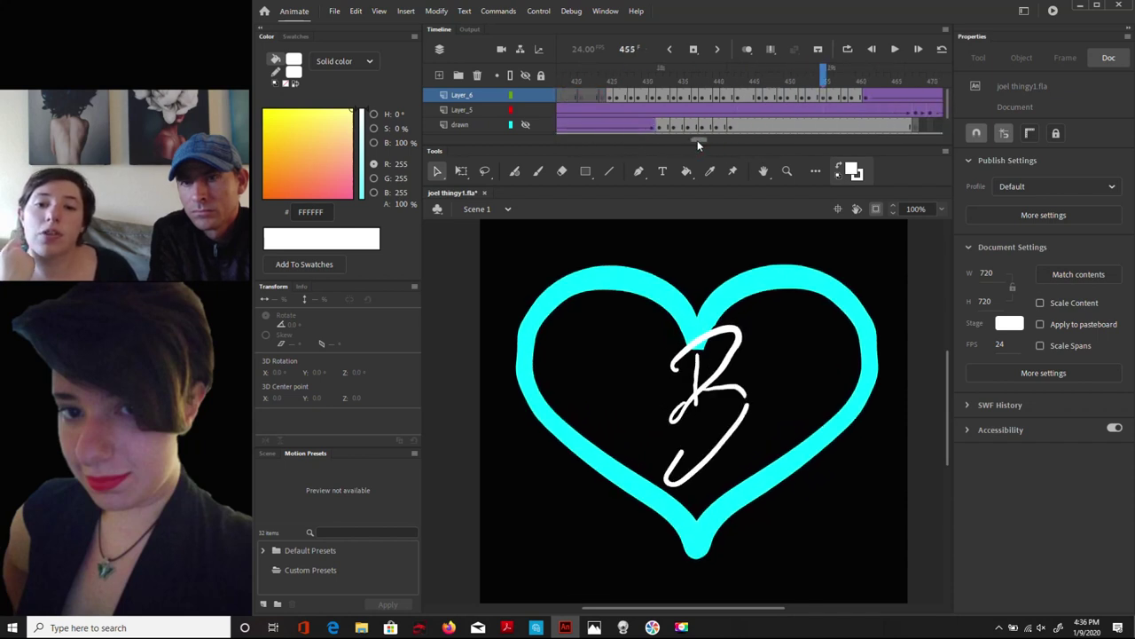
{"action": "left_click", "coordinate": [619, 82]}
{"action": "mouse_move", "coordinate": [619, 81]}
{"action": "left_mouse_down"}
{"action": "mouse_move", "coordinate": [816, 85]}
{"action": "mouse_move", "coordinate": [681, 92]}
{"action": "mouse_move", "coordinate": [844, 82]}
{"action": "left_mouse_up"}
{"action": "scroll", "coordinate": [700, 139], "scroll_direction": "right", "scroll_amount": 6}
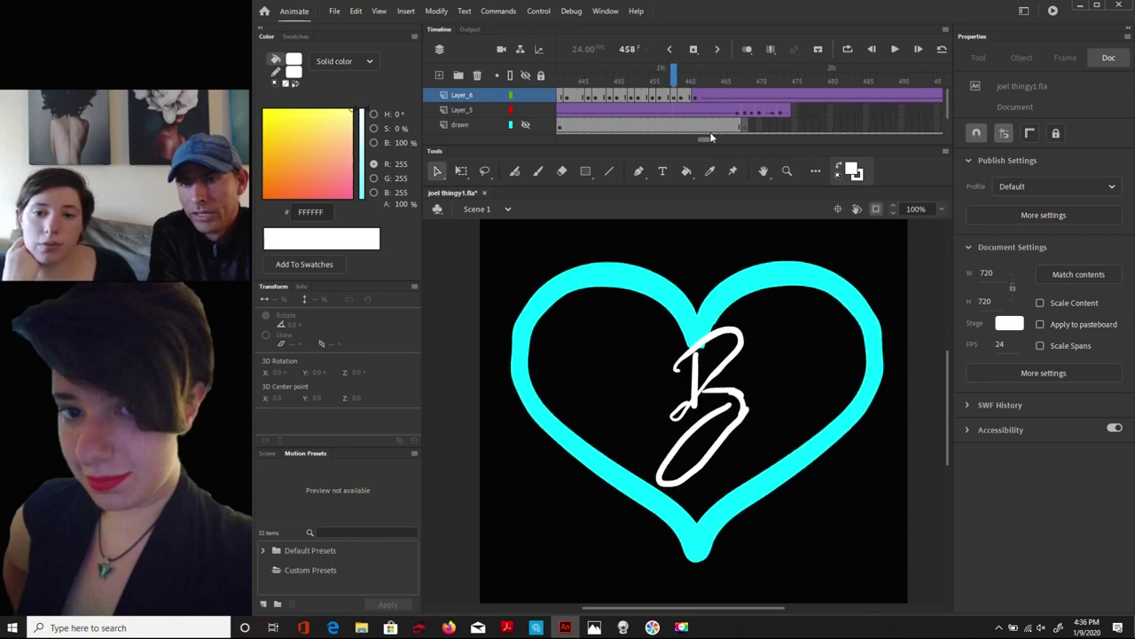
{"action": "left_click", "coordinate": [728, 78]}
{"action": "left_click_drag", "start_coordinate": [728, 78], "coordinate": [787, 82]}
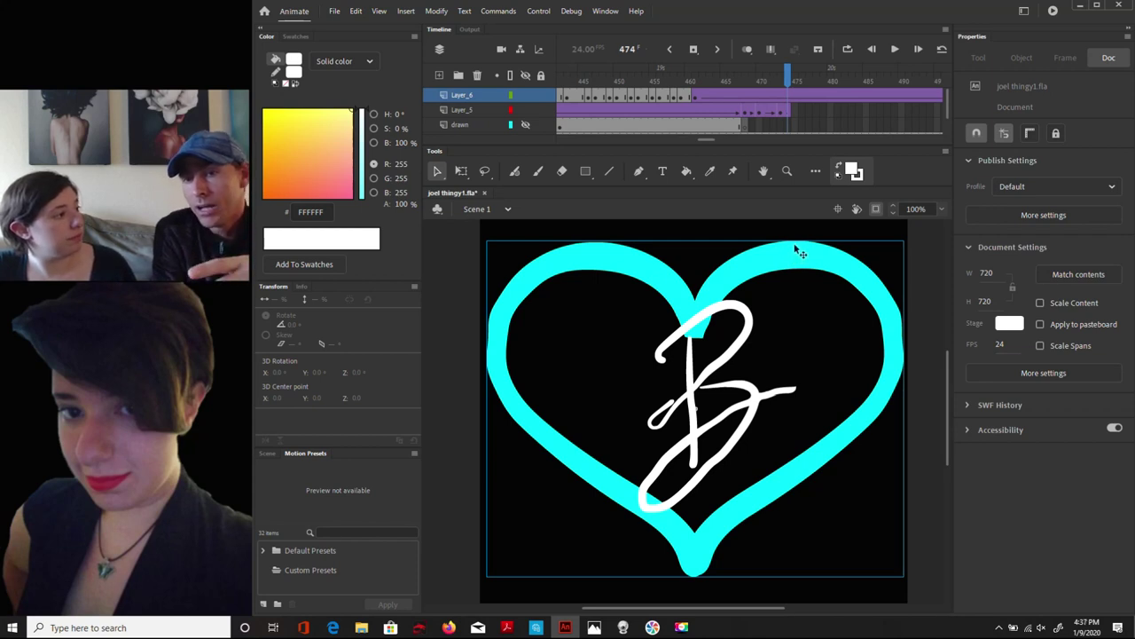
Go back to the early part of the timeline and scrub past frame 108 to the drawn layer's first keyframes
{"action": "left_click_drag", "start_coordinate": [708, 139], "coordinate": [709, 144]}
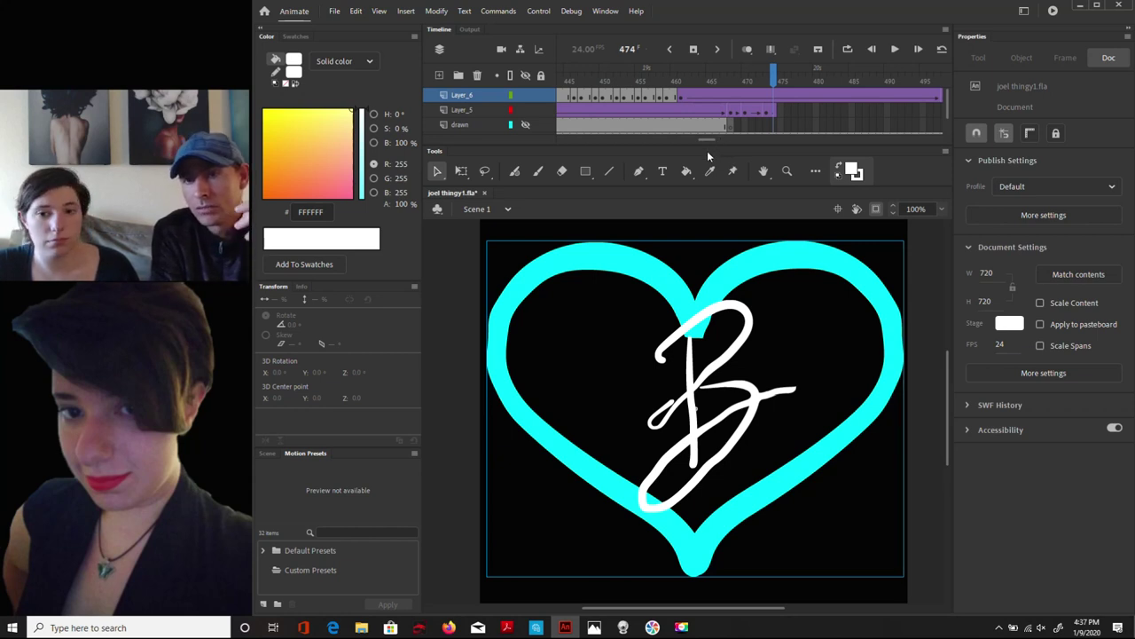
{"action": "mouse_move", "coordinate": [712, 140]}
{"action": "left_mouse_down"}
{"action": "mouse_move", "coordinate": [725, 139]}
{"action": "mouse_move", "coordinate": [715, 139]}
{"action": "left_mouse_up"}
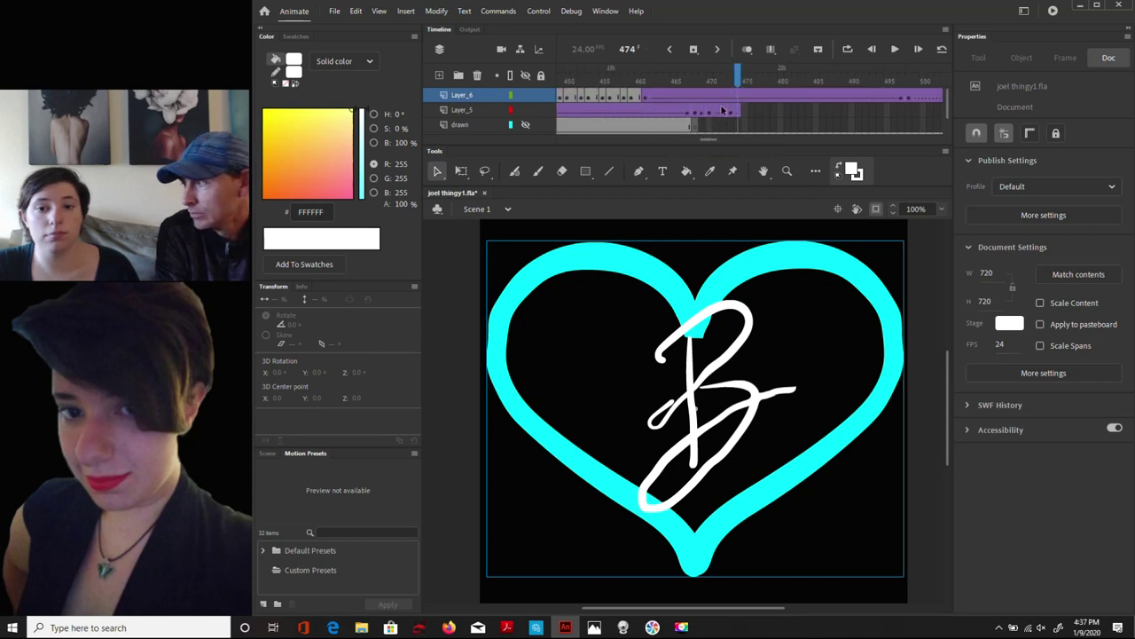
{"action": "key", "text": "Return"}
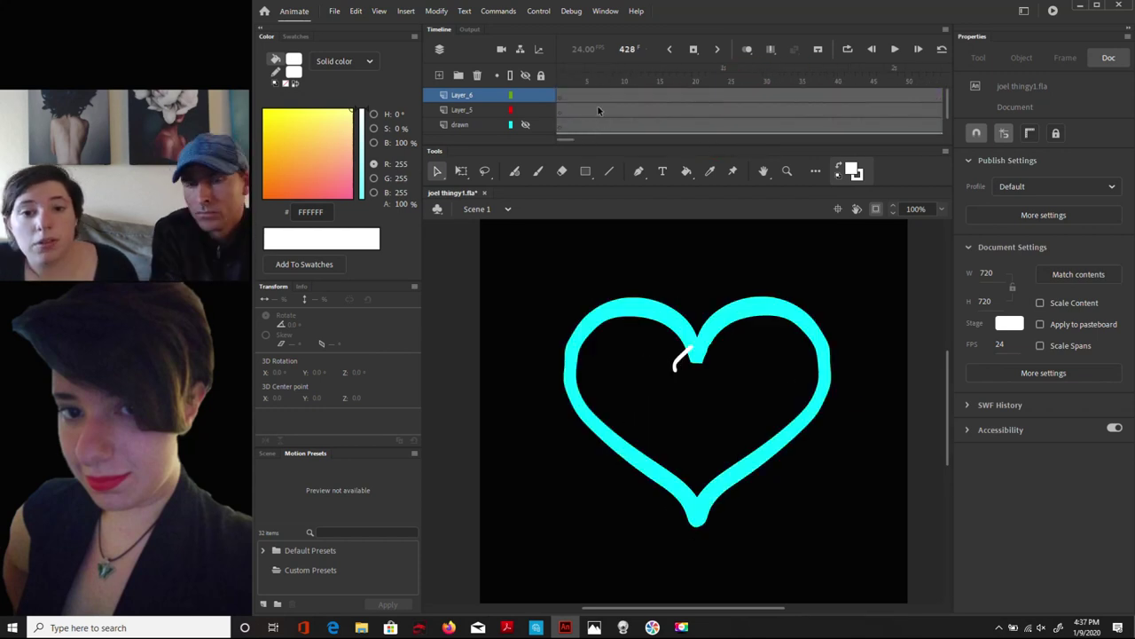
{"action": "left_click_drag", "start_coordinate": [604, 81], "coordinate": [754, 83]}
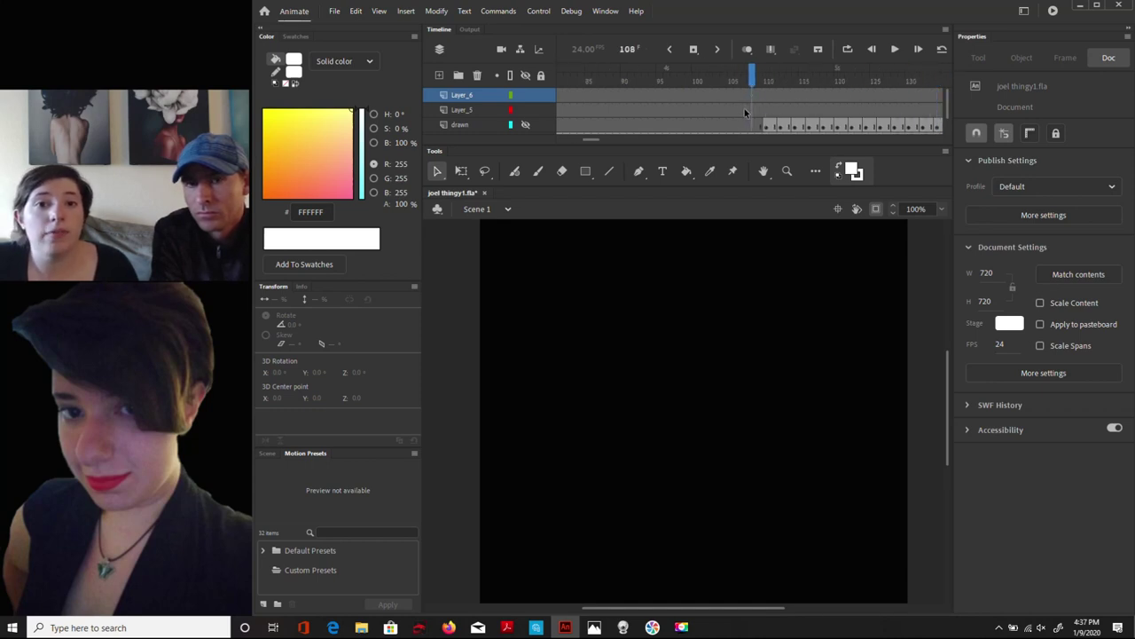
{"action": "left_click_drag", "start_coordinate": [752, 76], "coordinate": [777, 71]}
Play the animation with the drawn layer hidden, show that layer at frame 203, and play on to frame 612
{"action": "left_click", "coordinate": [896, 49]}
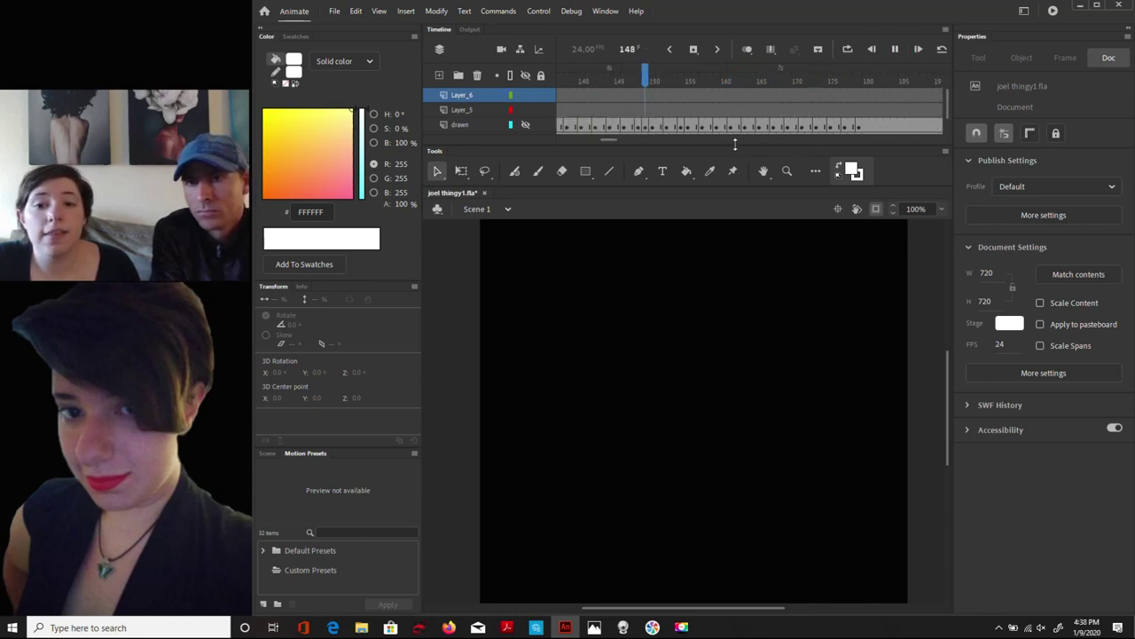
{"action": "key", "text": "Return"}
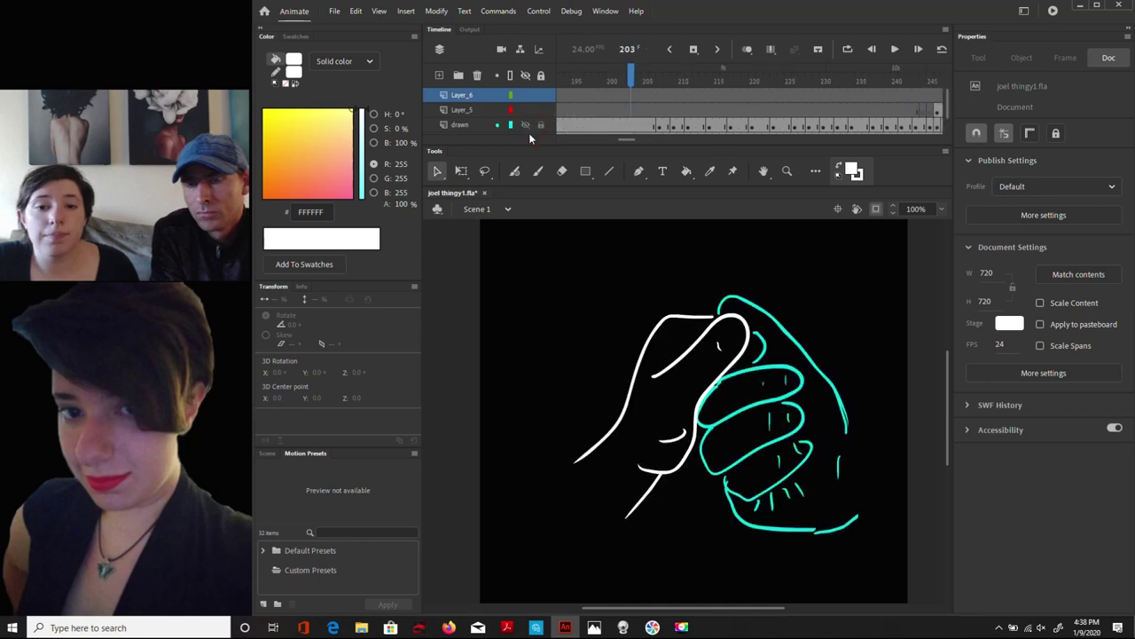
{"action": "left_click", "coordinate": [894, 49]}
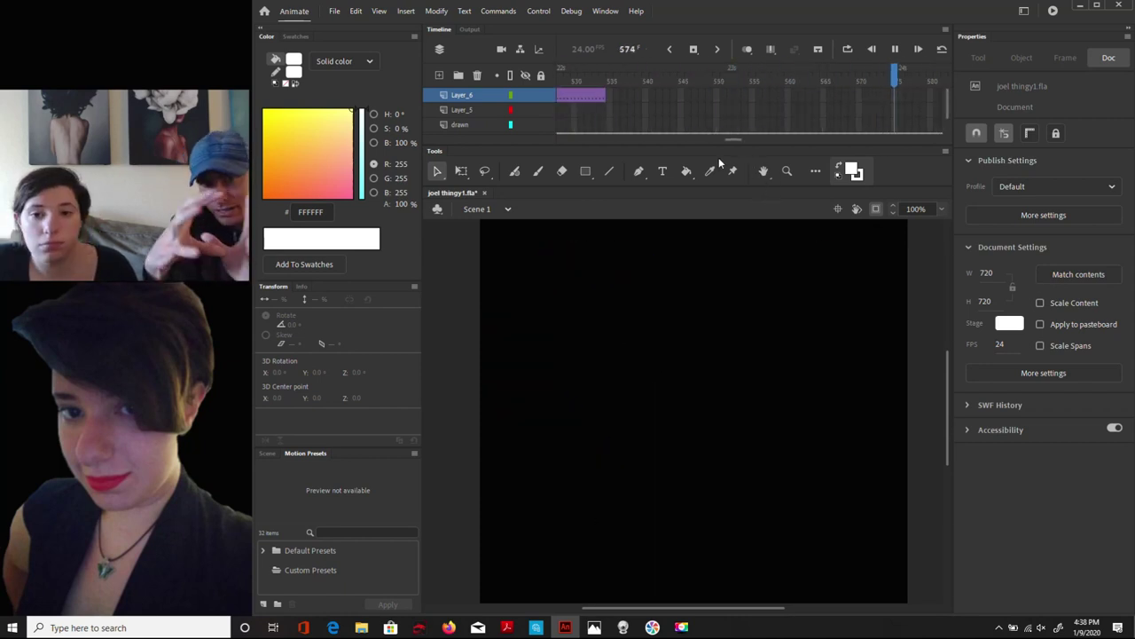
{"action": "left_click", "coordinate": [893, 51]}
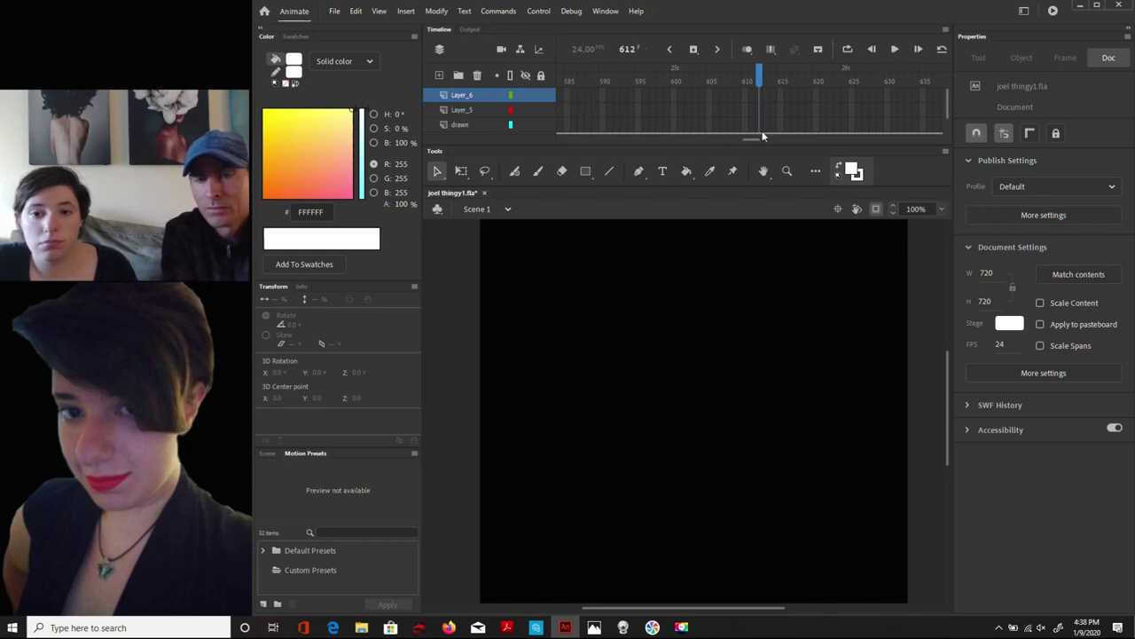
Return to the heart with Layer_6 and the drawn layer hidden, and scrub its tween back from frame 451 to 437
{"action": "left_click_drag", "start_coordinate": [752, 140], "coordinate": [732, 140]}
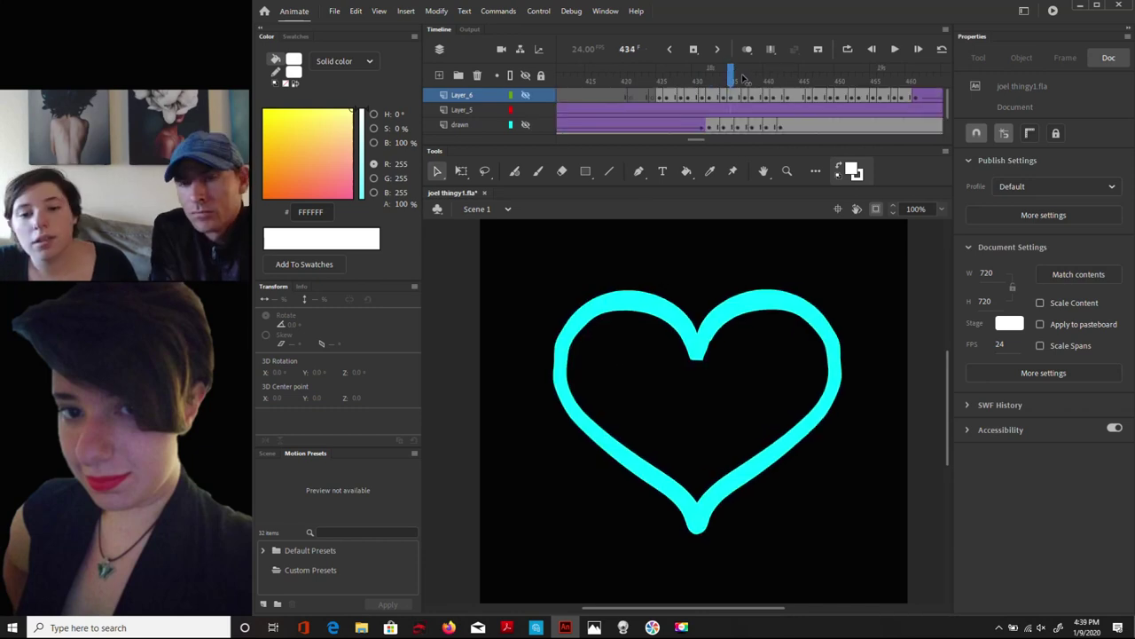
{"action": "left_click_drag", "start_coordinate": [866, 138], "coordinate": [680, 139]}
{"action": "key", "text": "Return"}
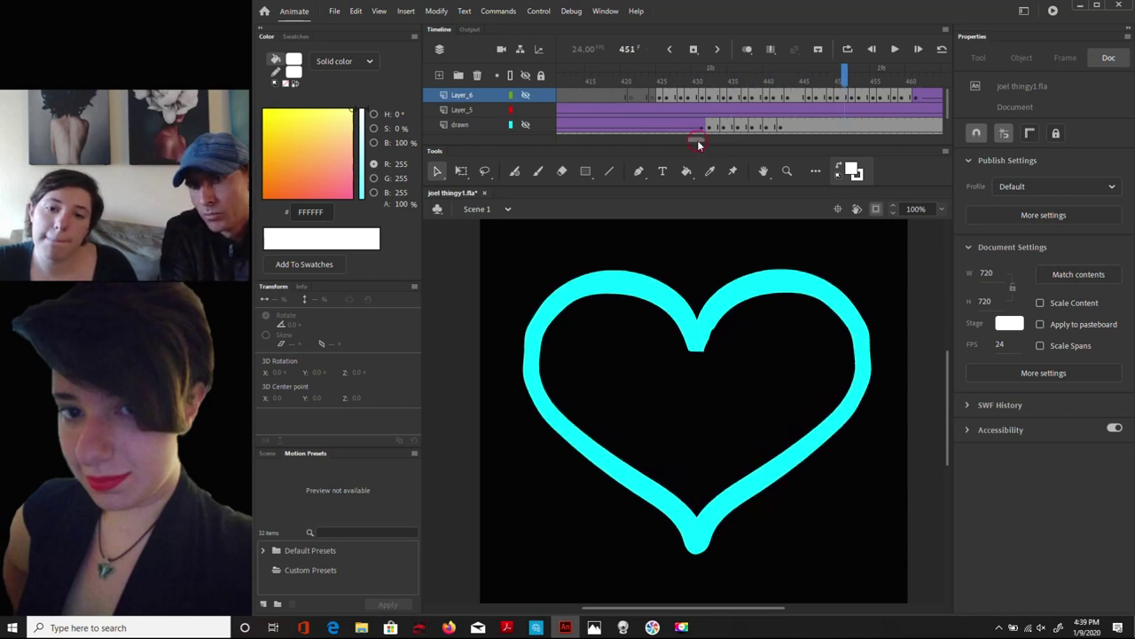
{"action": "left_click_drag", "start_coordinate": [836, 69], "coordinate": [656, 71]}
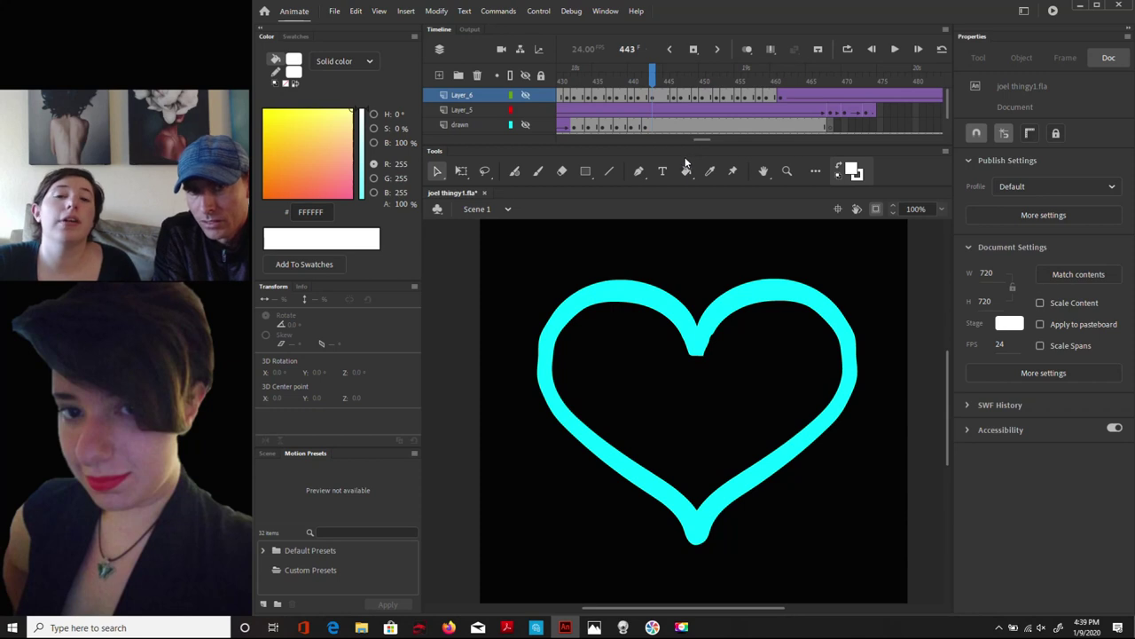
{"action": "mouse_move", "coordinate": [618, 82]}
{"action": "left_mouse_down"}
{"action": "mouse_move", "coordinate": [787, 82]}
{"action": "mouse_move", "coordinate": [608, 96]}
{"action": "mouse_move", "coordinate": [581, 80]}
{"action": "mouse_move", "coordinate": [781, 80]}
{"action": "mouse_move", "coordinate": [608, 80]}
{"action": "left_mouse_up"}
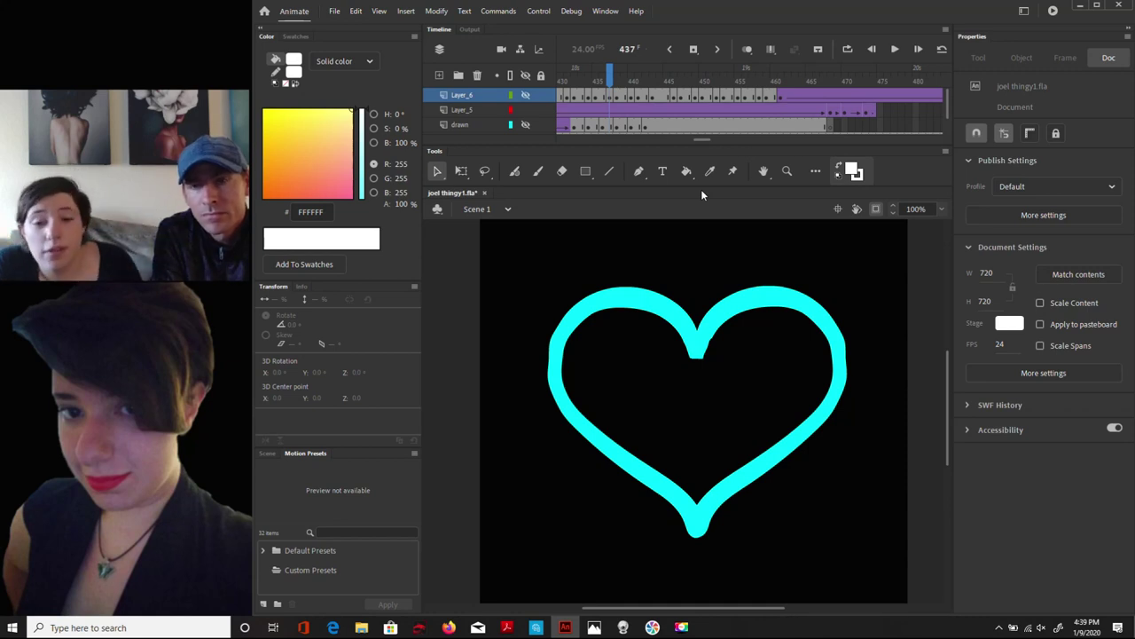
Step back through the heart's tween and go to its small starting shape at frame 396
{"action": "left_click_drag", "start_coordinate": [703, 140], "coordinate": [694, 141]}
{"action": "key", "text": "comma"}
{"action": "key", "text": "comma"}
{"action": "key", "text": "comma"}
{"action": "key", "text": "comma"}
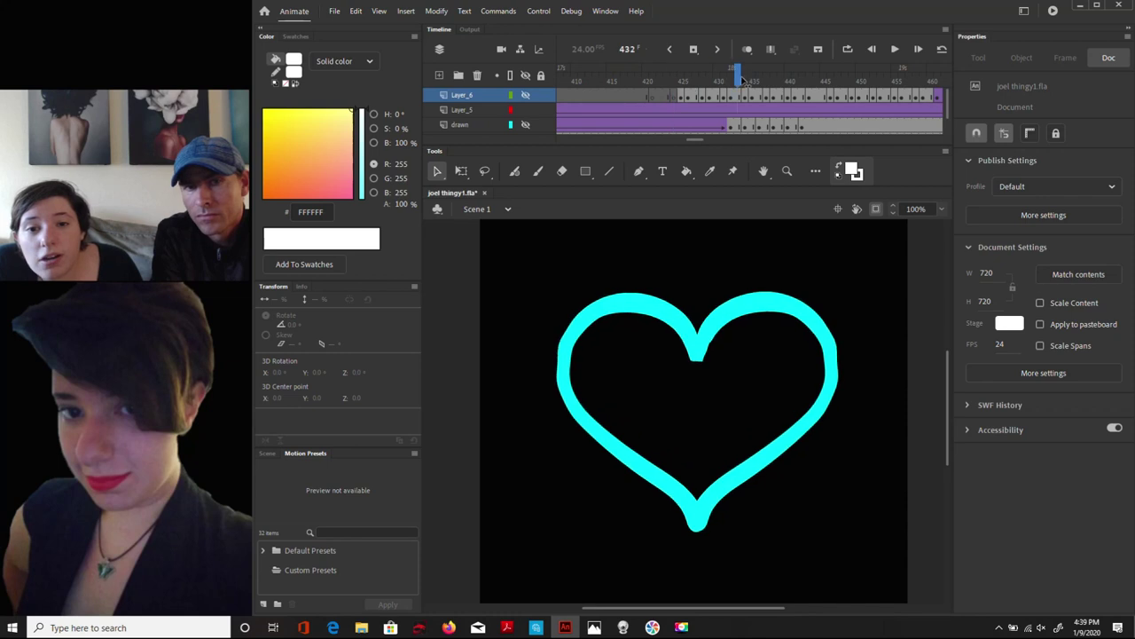
{"action": "left_click_drag", "start_coordinate": [696, 140], "coordinate": [685, 142]}
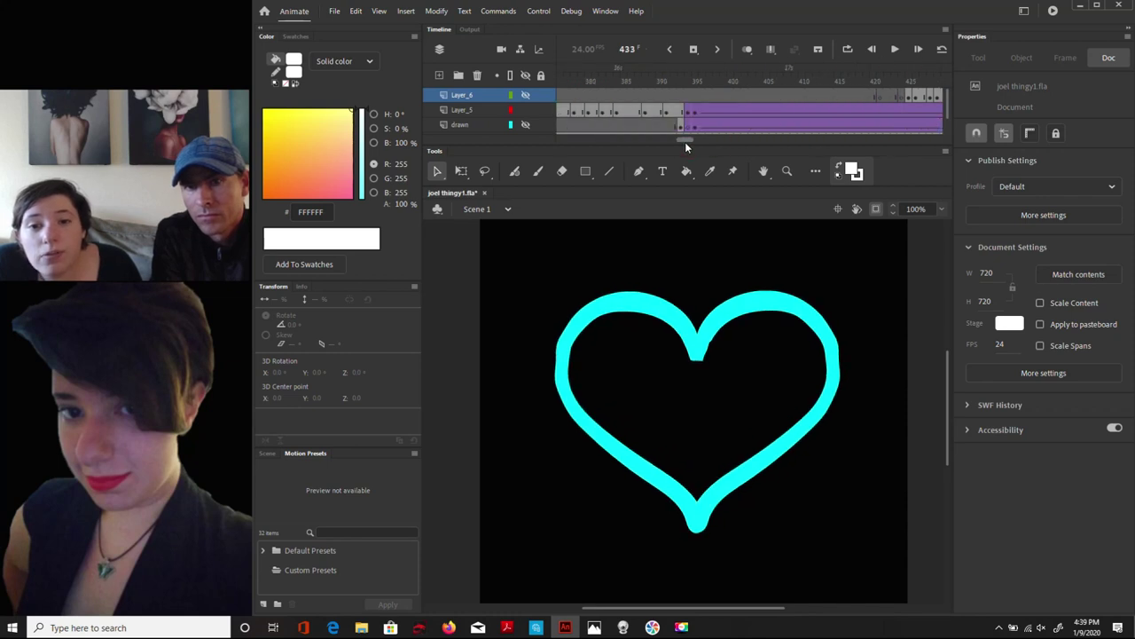
{"action": "left_click", "coordinate": [699, 89]}
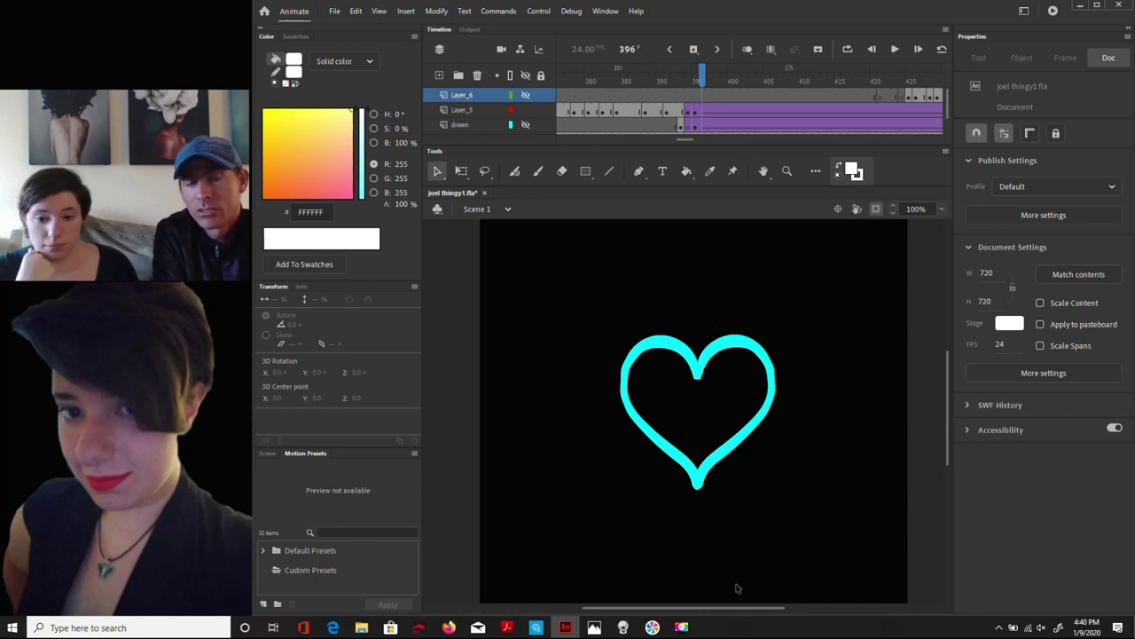
Switch to Photos and view the finished logo animation GIF
{"action": "mouse_move", "coordinate": [599, 627]}
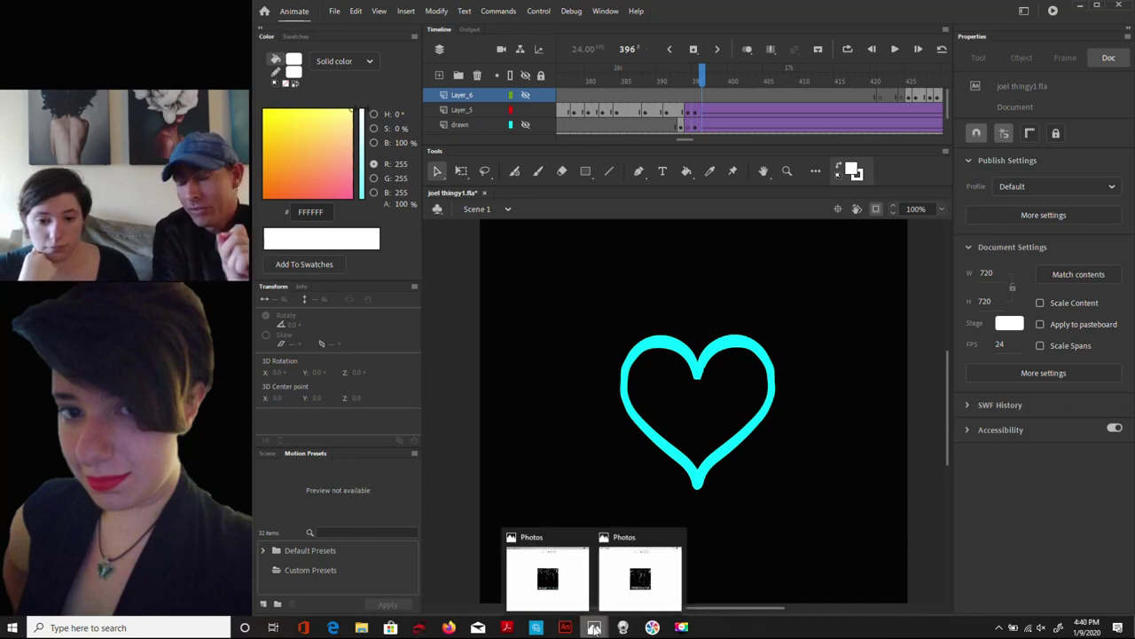
{"action": "left_click", "coordinate": [576, 577]}
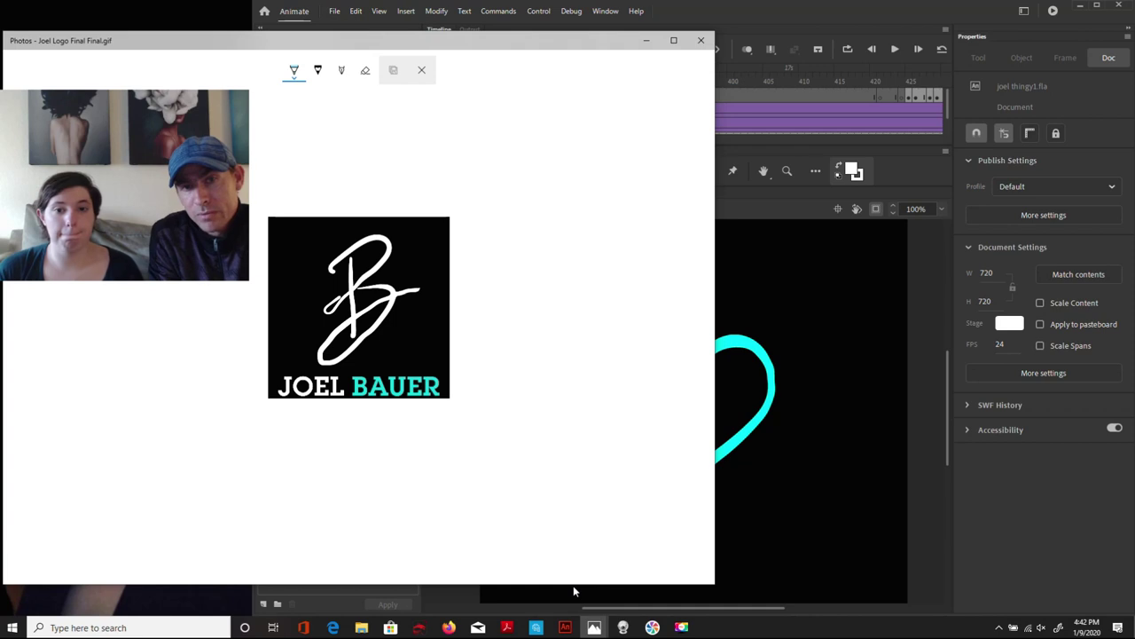
Open PPP Final Logo.gif in Photos and place its window beside the other logo GIF to compare the animations
{"action": "left_click", "coordinate": [594, 627]}
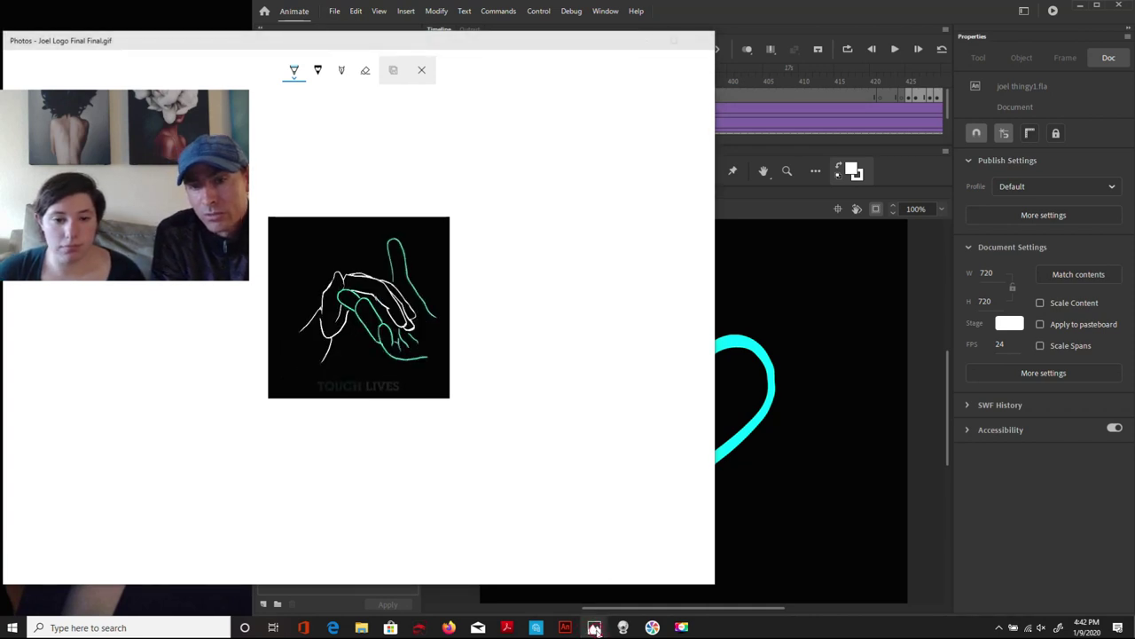
{"action": "left_click", "coordinate": [629, 578]}
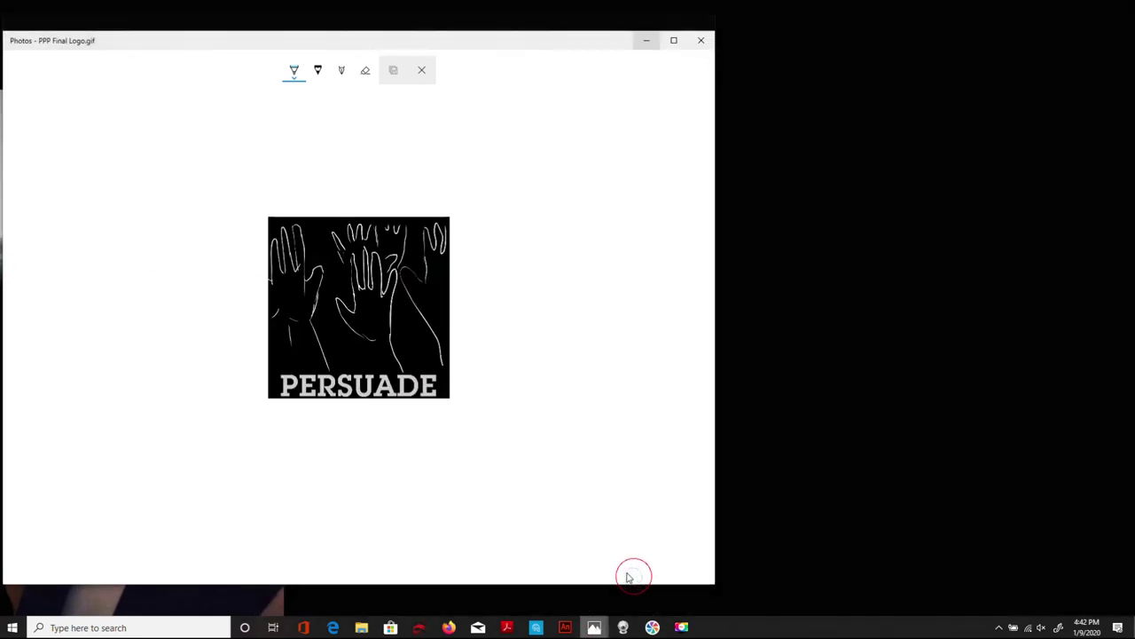
{"action": "left_click_drag", "start_coordinate": [337, 46], "coordinate": [830, 50]}
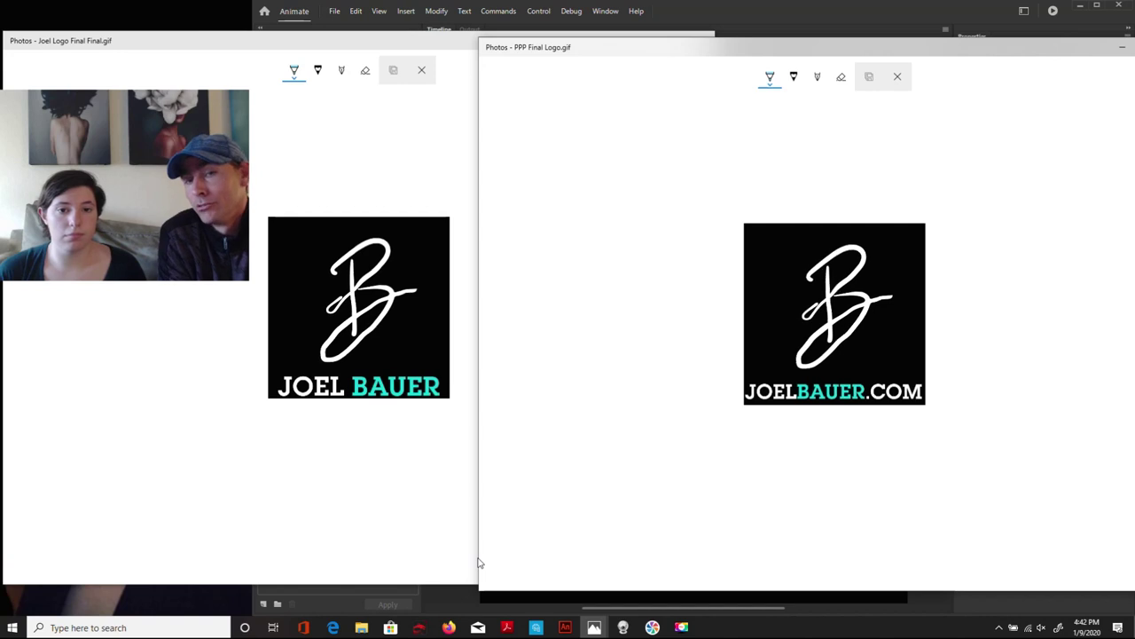
{"action": "right_click", "coordinate": [621, 49]}
{"action": "left_click", "coordinate": [621, 48]}
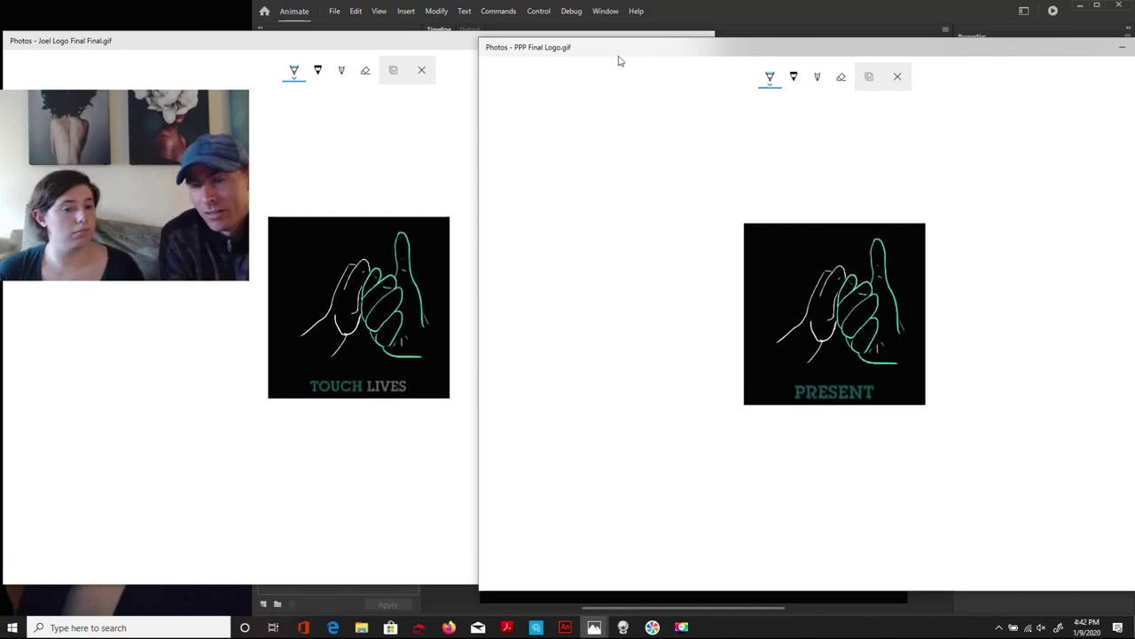
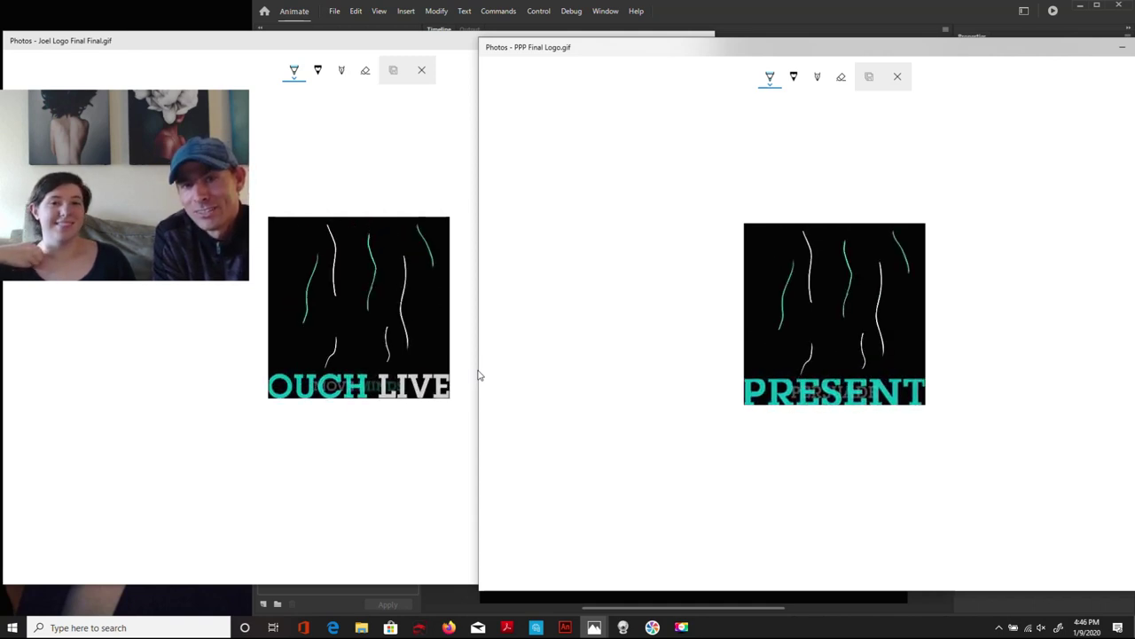
Shift the PPP Final Logo.gif window over the other GIF and minimise both to return to Animate
{"action": "left_click_drag", "start_coordinate": [1040, 51], "coordinate": [895, 53]}
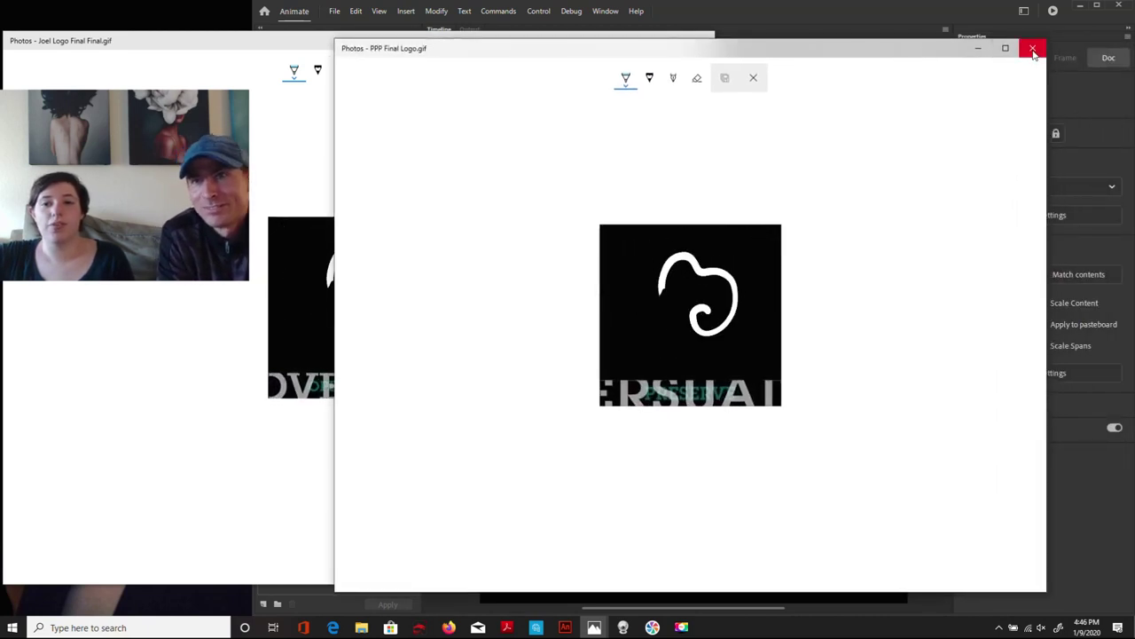
{"action": "left_click", "coordinate": [983, 48]}
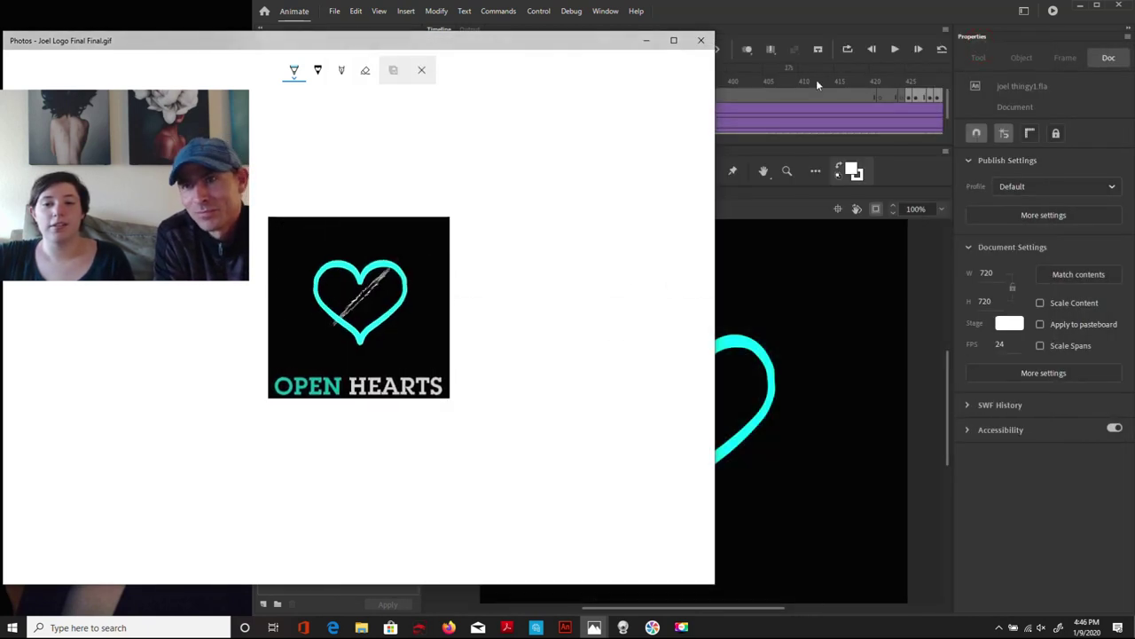
{"action": "left_click", "coordinate": [651, 42]}
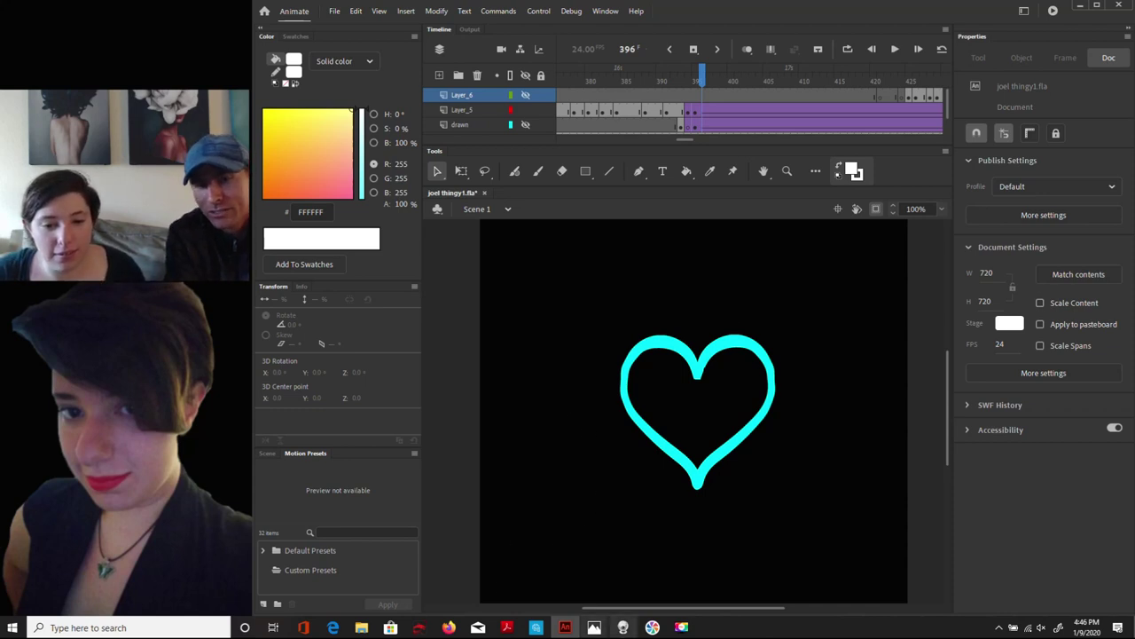
Reopen both logo GIFs in Photos, view each one in front, and minimise them to return to Animate
{"action": "left_click", "coordinate": [594, 628]}
{"action": "left_click", "coordinate": [590, 581]}
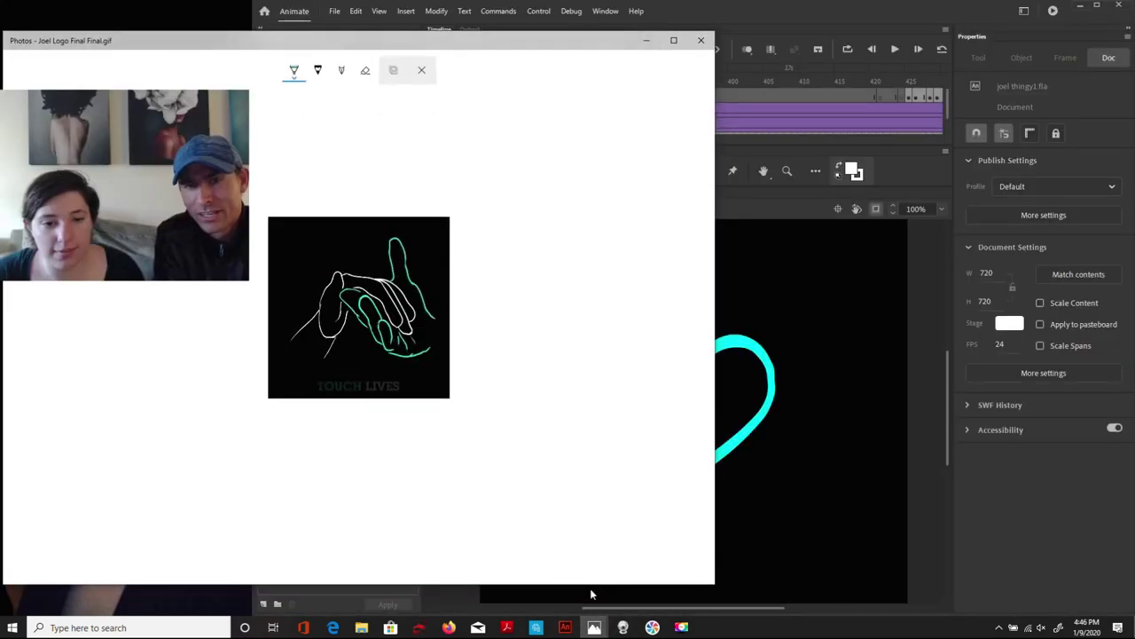
{"action": "mouse_move", "coordinate": [595, 627]}
{"action": "left_click", "coordinate": [635, 576]}
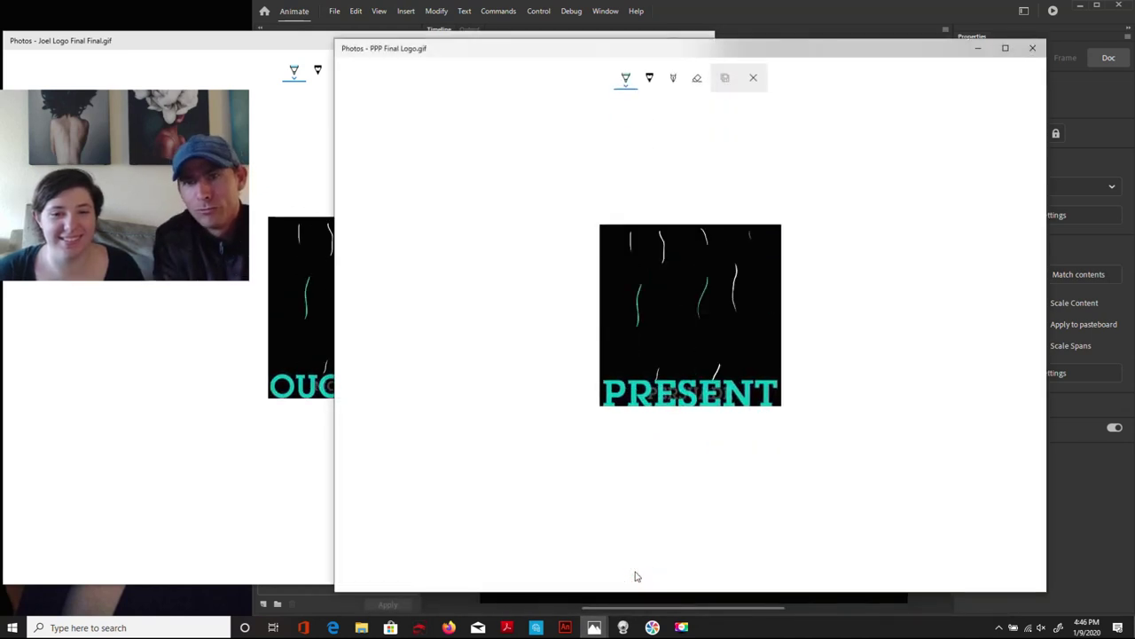
{"action": "left_click", "coordinate": [330, 437]}
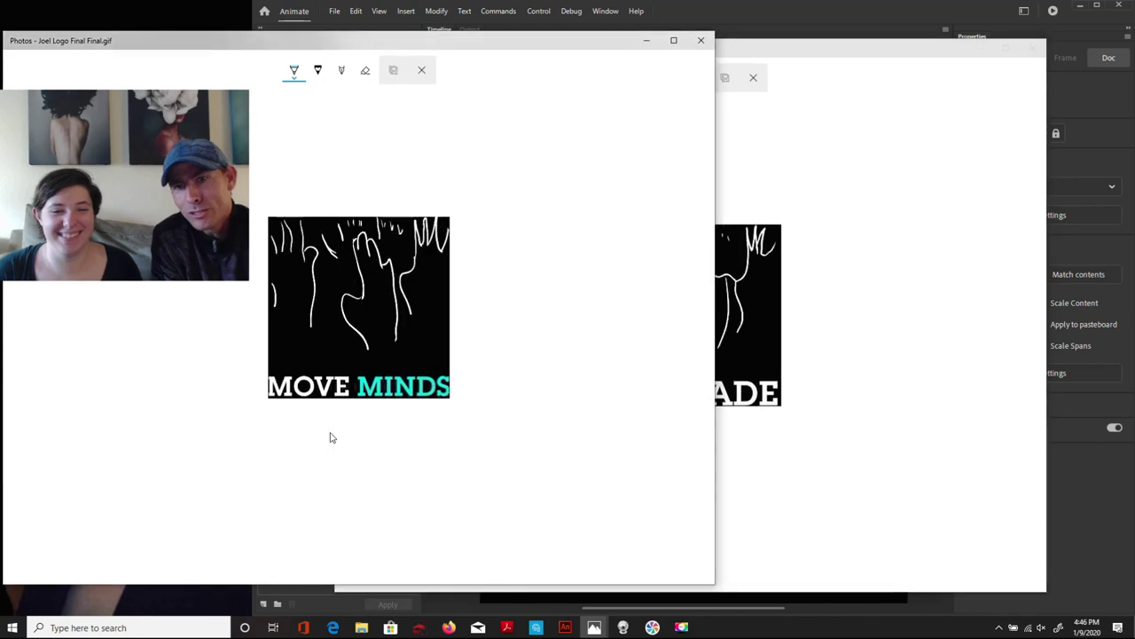
{"action": "left_click", "coordinate": [642, 39]}
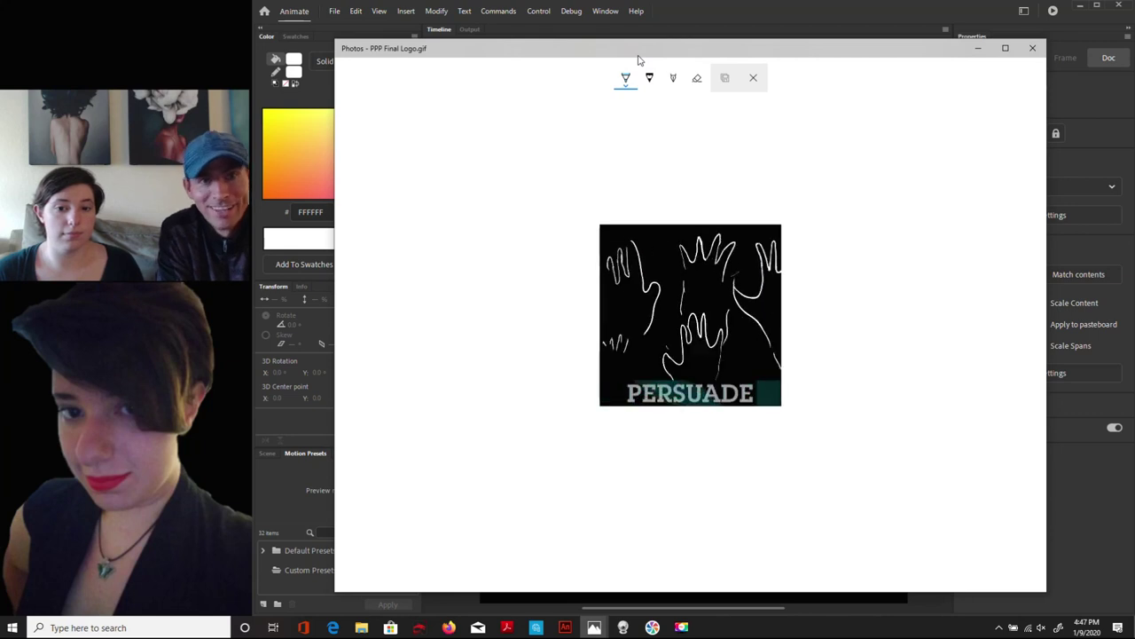
{"action": "left_click", "coordinate": [976, 49]}
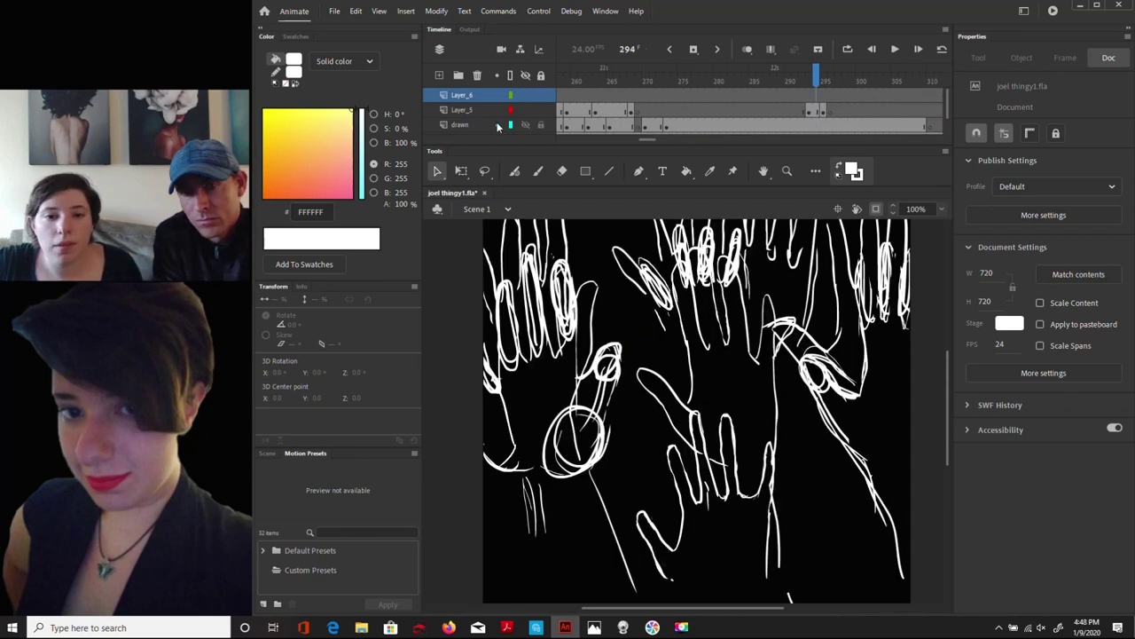
Compare the hand drawings on Layer_5 and the drawn layer at frame 294, leaving the drawn layer hidden
{"action": "left_click", "coordinate": [526, 126]}
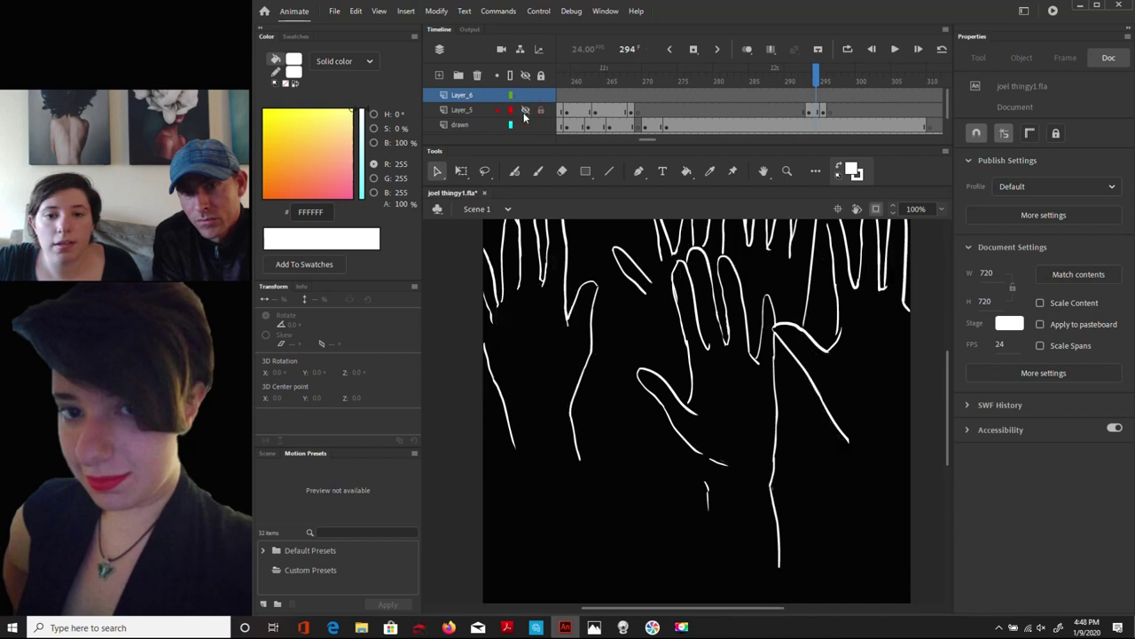
{"action": "left_click", "coordinate": [525, 125]}
{"action": "left_click", "coordinate": [525, 126]}
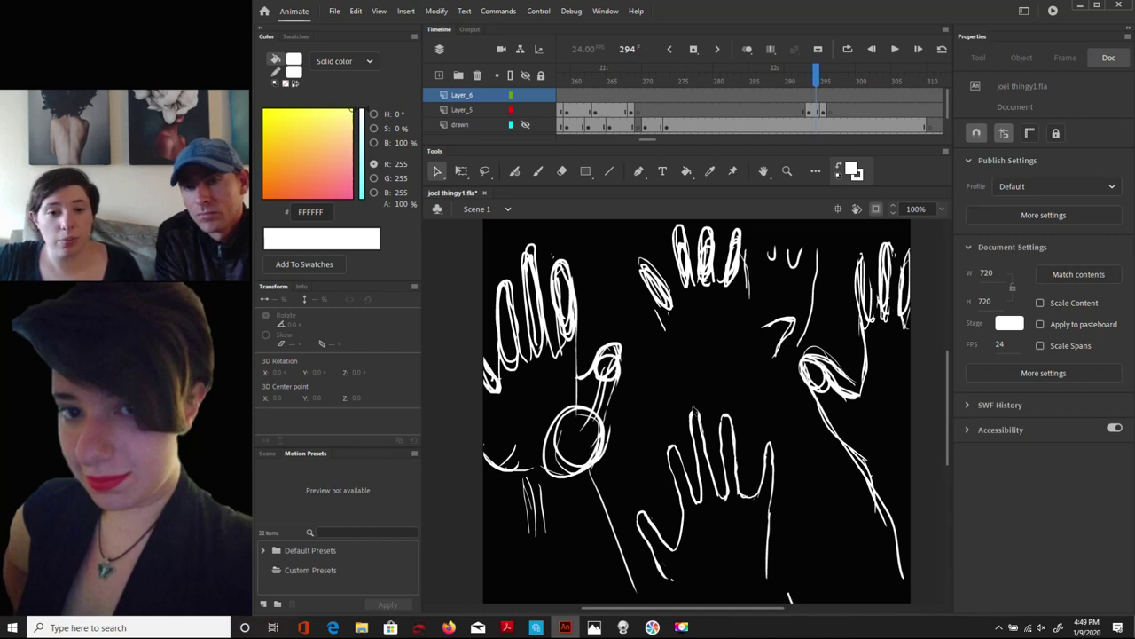
Paint Classic Brush strokes along the leftmost hand's little finger on Layer_6 at frame 294
{"action": "left_click", "coordinate": [538, 170]}
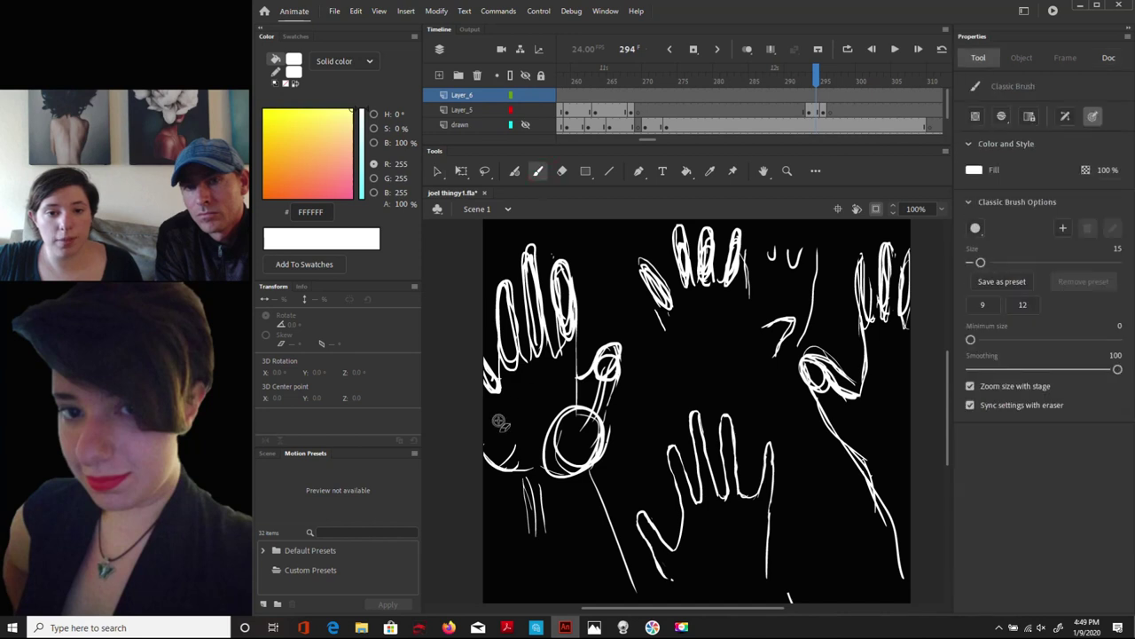
{"action": "mouse_move", "coordinate": [510, 338]}
{"action": "left_mouse_down"}
{"action": "mouse_move", "coordinate": [504, 330]}
{"action": "mouse_move", "coordinate": [500, 390]}
{"action": "left_mouse_up"}
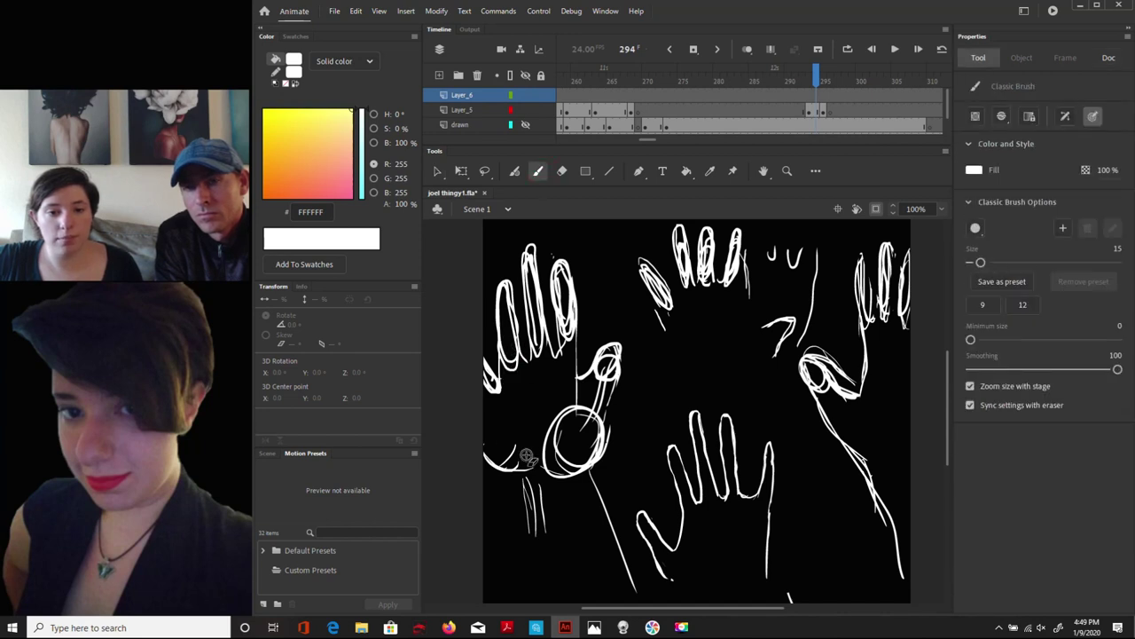
{"action": "left_click_drag", "start_coordinate": [514, 348], "coordinate": [512, 416]}
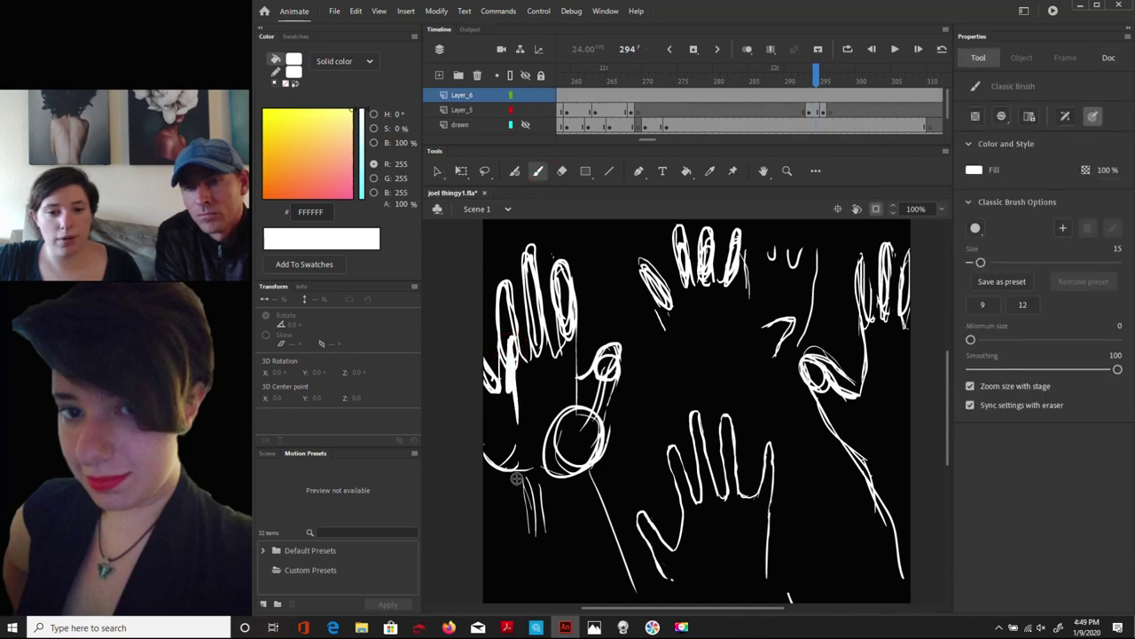
Clean up and thicken the leftmost hand's finger outlines on Layer_5 at frame 293 with the Classic Brush
{"action": "left_click", "coordinate": [811, 110]}
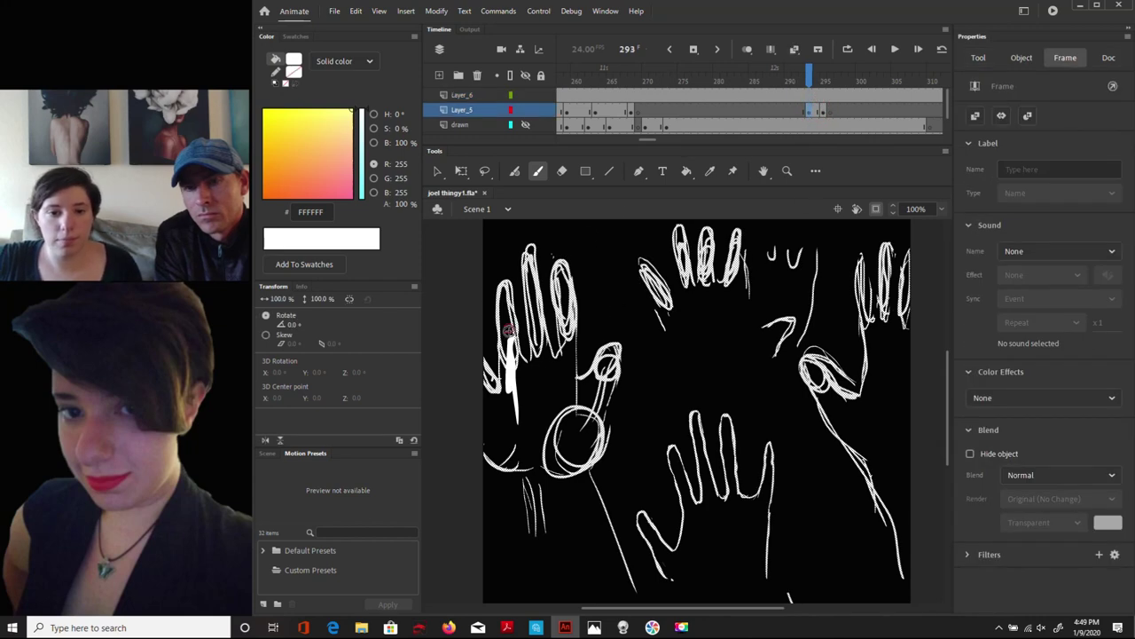
{"action": "left_click_drag", "start_coordinate": [510, 337], "coordinate": [515, 391]}
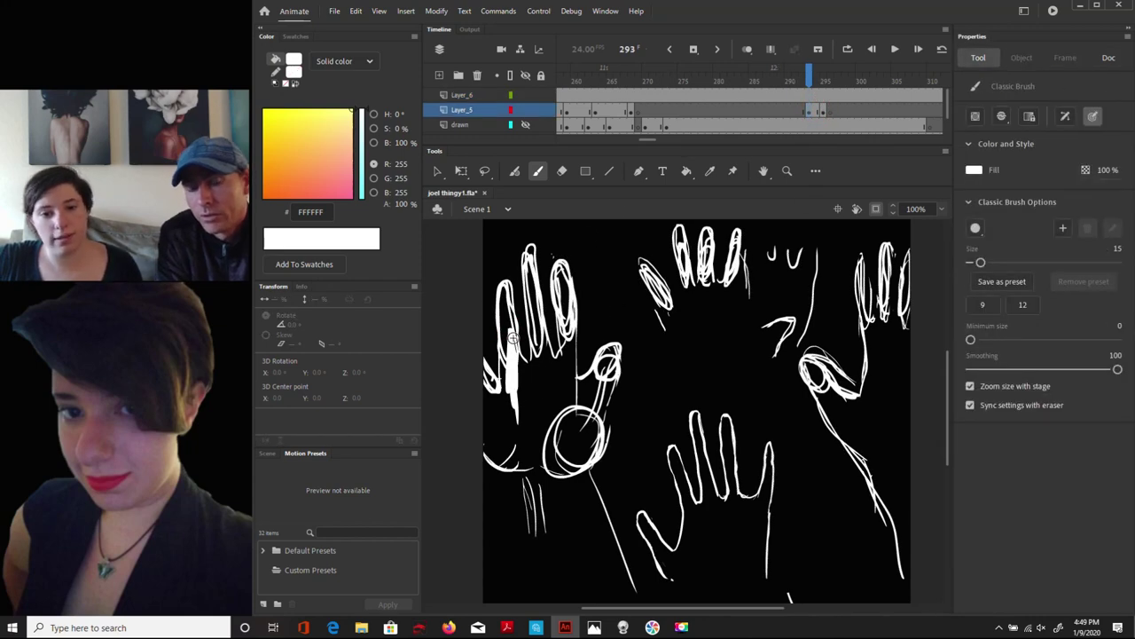
{"action": "left_click_drag", "start_coordinate": [517, 392], "coordinate": [516, 436]}
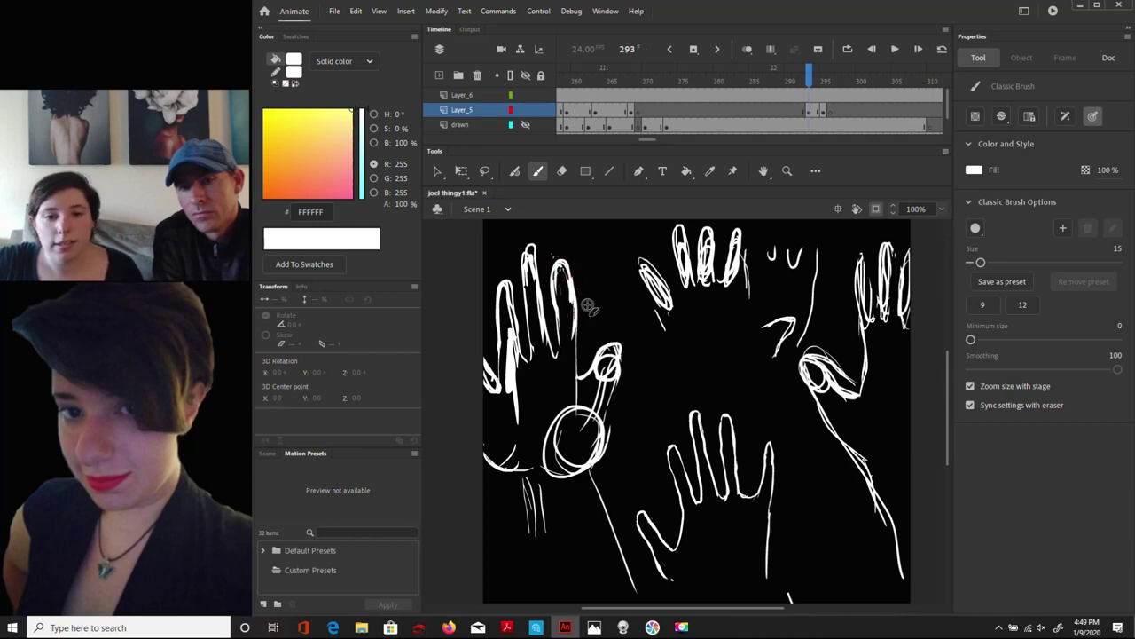
{"action": "mouse_move", "coordinate": [572, 301]}
{"action": "left_mouse_down"}
{"action": "mouse_move", "coordinate": [574, 398]}
{"action": "mouse_move", "coordinate": [578, 379]}
{"action": "left_mouse_up"}
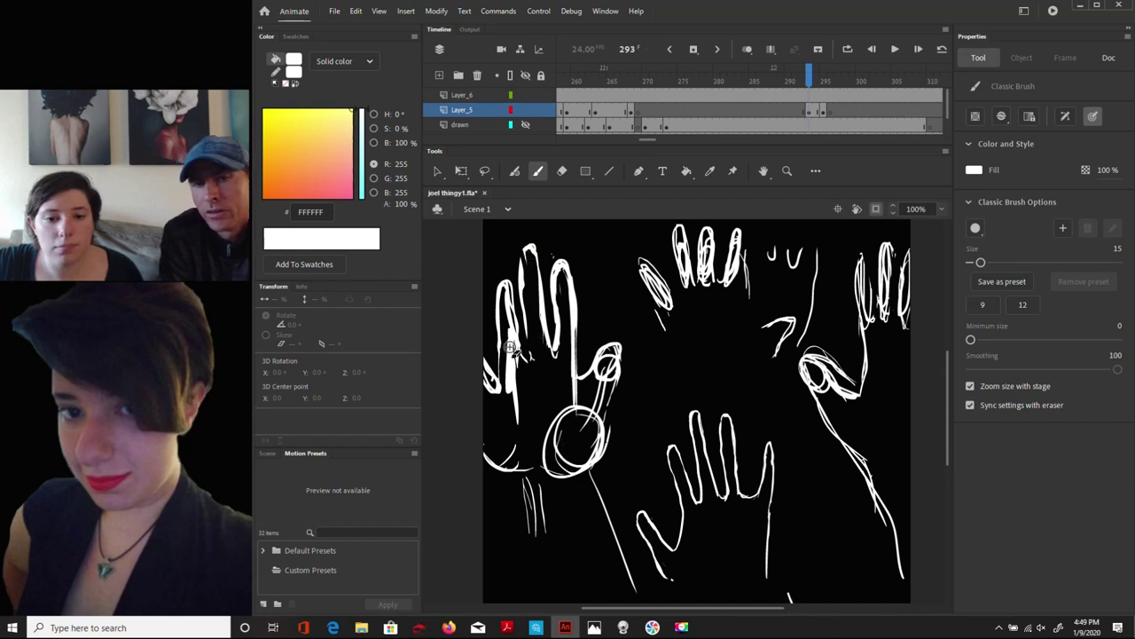
Erase the strokes over the leftmost hand's little finger on Layer_6 at frame 294
{"action": "left_click", "coordinate": [814, 95]}
{"action": "left_click_drag", "start_coordinate": [507, 327], "coordinate": [513, 401]}
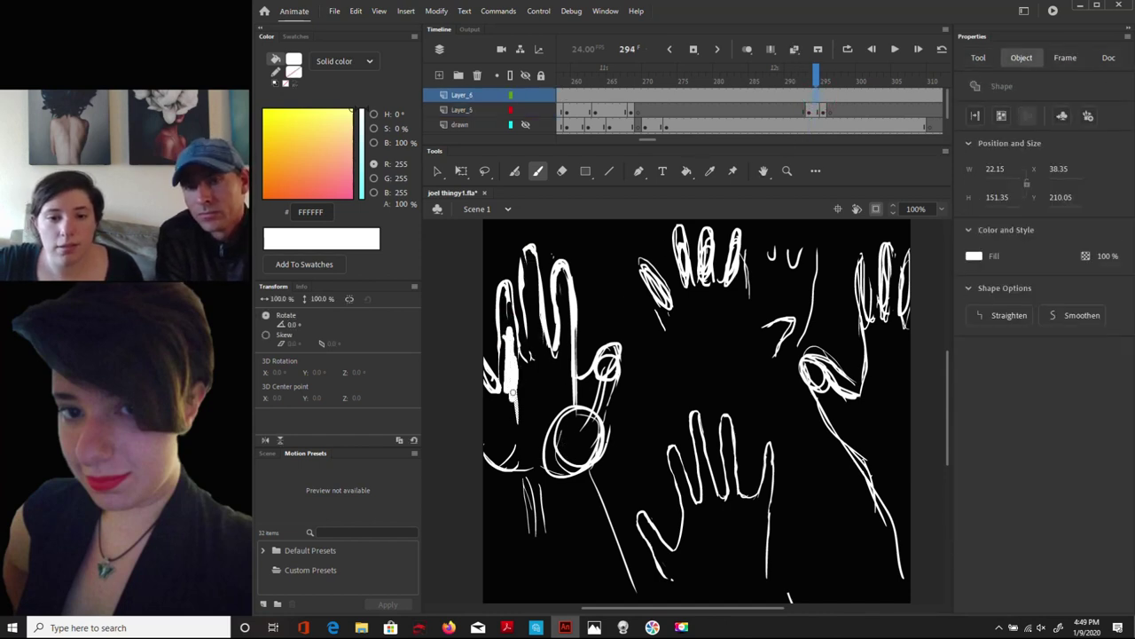
{"action": "mouse_move", "coordinate": [504, 352]}
{"action": "left_mouse_down"}
{"action": "mouse_move", "coordinate": [533, 435]}
{"action": "mouse_move", "coordinate": [576, 443]}
{"action": "left_mouse_up"}
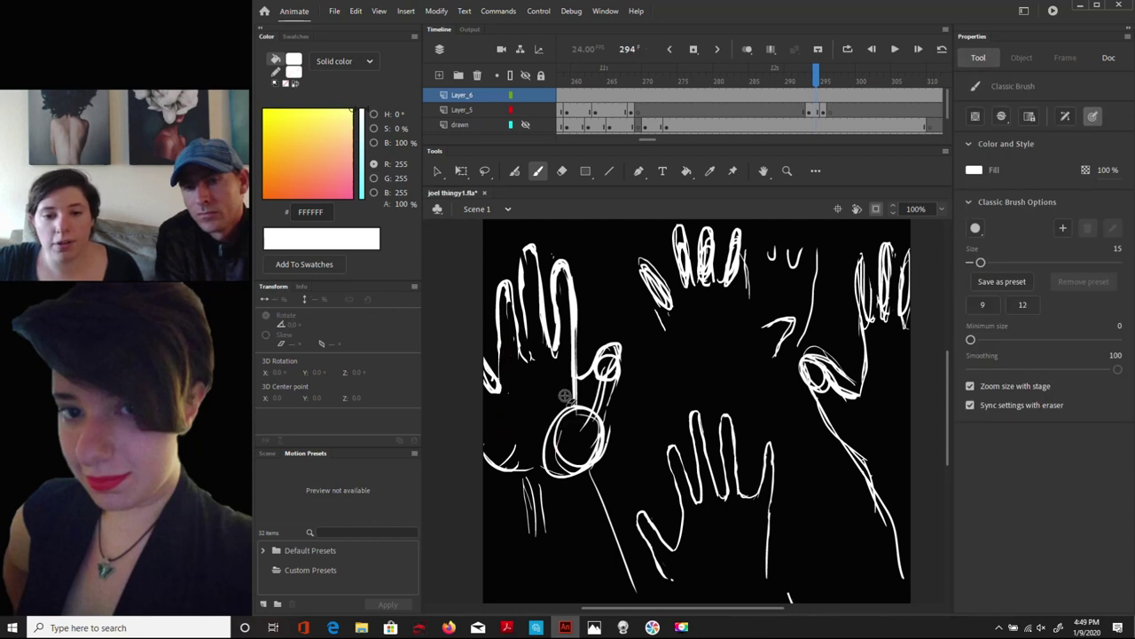
Brush over the leftmost hand's thumb base, palm and forearm lines on Layer_5 at frame 293, undoing a stray stroke
{"action": "left_click", "coordinate": [808, 110]}
{"action": "mouse_move", "coordinate": [539, 396]}
{"action": "left_mouse_down"}
{"action": "mouse_move", "coordinate": [614, 355]}
{"action": "mouse_move", "coordinate": [599, 448]}
{"action": "mouse_move", "coordinate": [543, 489]}
{"action": "mouse_move", "coordinate": [608, 447]}
{"action": "left_mouse_up"}
{"action": "key", "text": "ctrl+z"}
{"action": "mouse_move", "coordinate": [486, 466]}
{"action": "left_mouse_down"}
{"action": "mouse_move", "coordinate": [493, 426]}
{"action": "mouse_move", "coordinate": [558, 537]}
{"action": "mouse_move", "coordinate": [516, 482]}
{"action": "mouse_move", "coordinate": [530, 537]}
{"action": "left_mouse_up"}
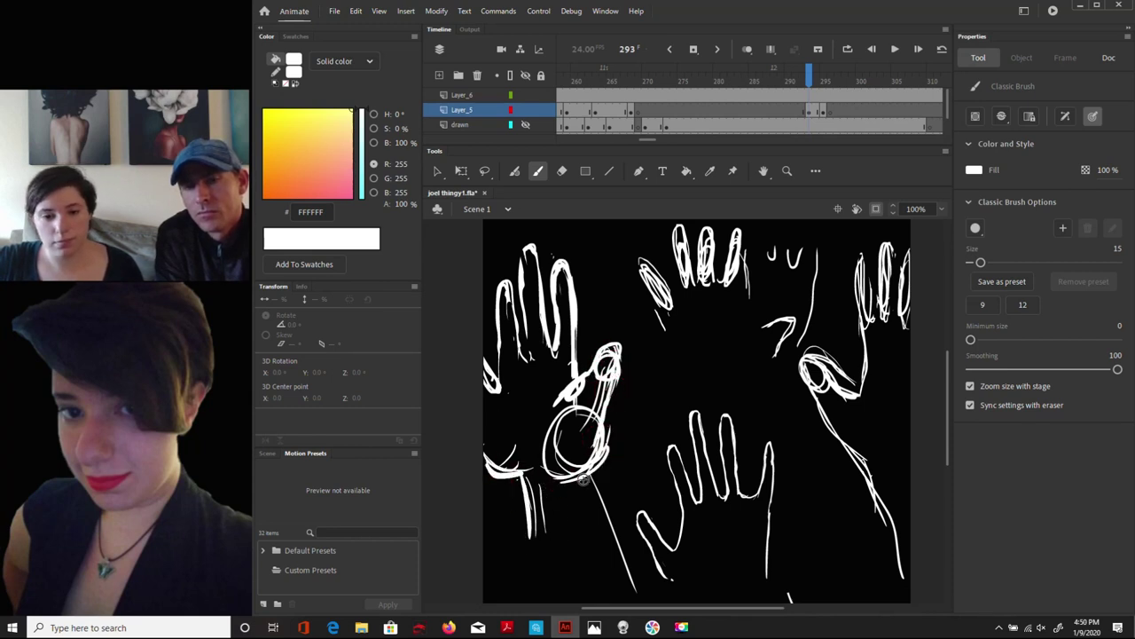
{"action": "left_click_drag", "start_coordinate": [584, 480], "coordinate": [629, 576]}
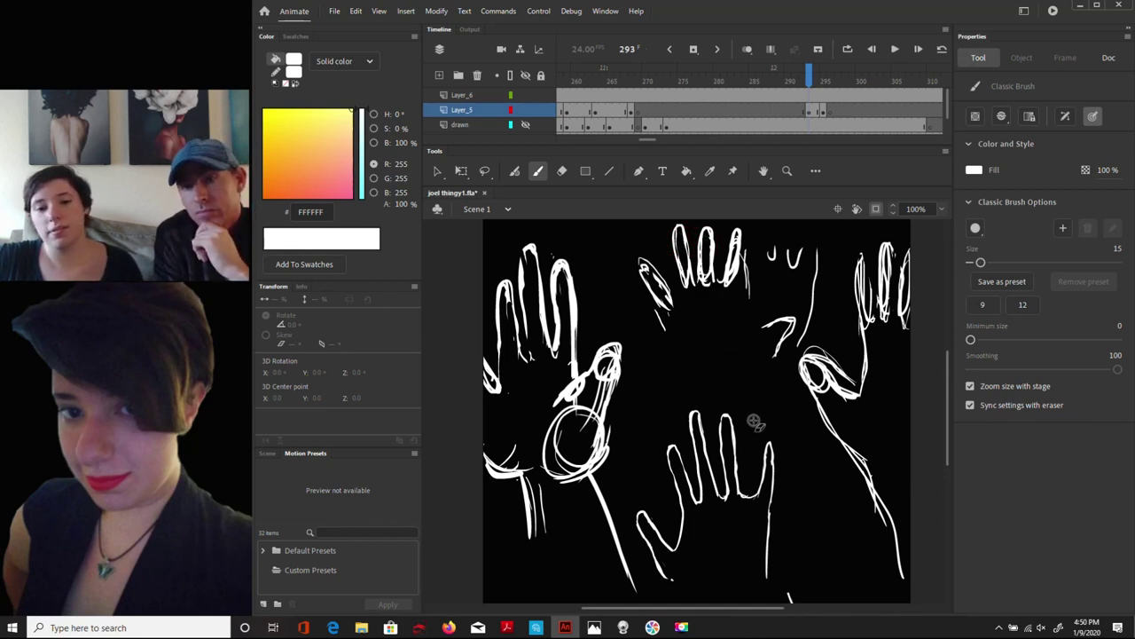
Rework the upper middle hand's fingers, draw an oval loop at the neighbouring thumb, and scrub the hands animation up to frame 293
{"action": "mouse_move", "coordinate": [704, 273]}
{"action": "left_mouse_down"}
{"action": "mouse_move", "coordinate": [736, 237]}
{"action": "mouse_move", "coordinate": [732, 286]}
{"action": "left_mouse_up"}
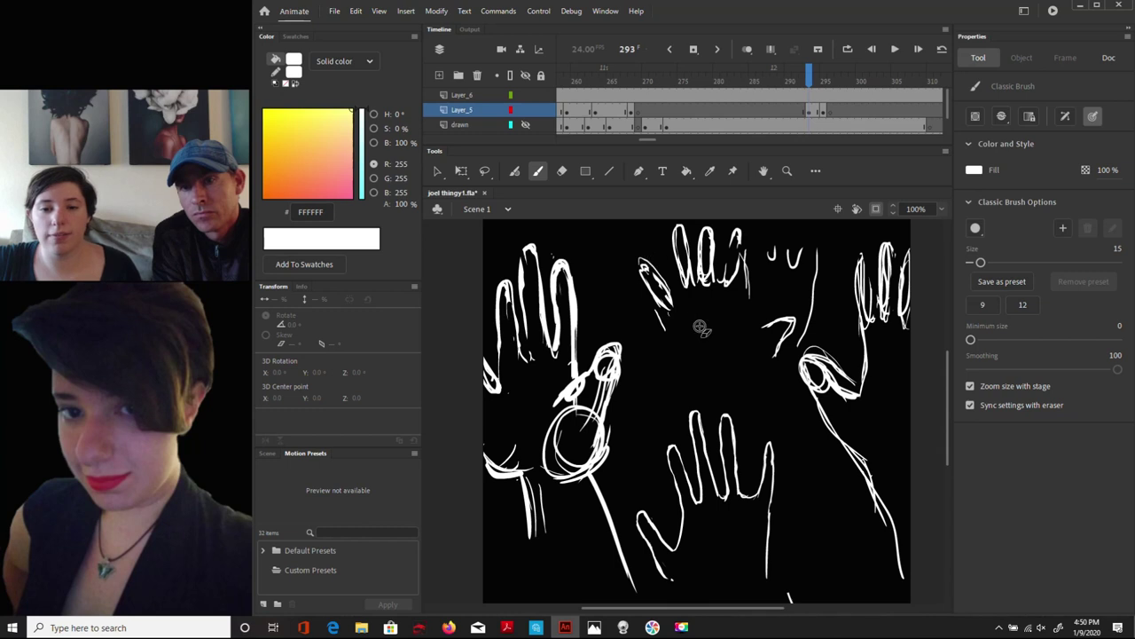
{"action": "mouse_move", "coordinate": [741, 266]}
{"action": "left_mouse_down"}
{"action": "mouse_move", "coordinate": [728, 241]}
{"action": "mouse_move", "coordinate": [724, 279]}
{"action": "mouse_move", "coordinate": [738, 237]}
{"action": "mouse_move", "coordinate": [737, 277]}
{"action": "left_mouse_up"}
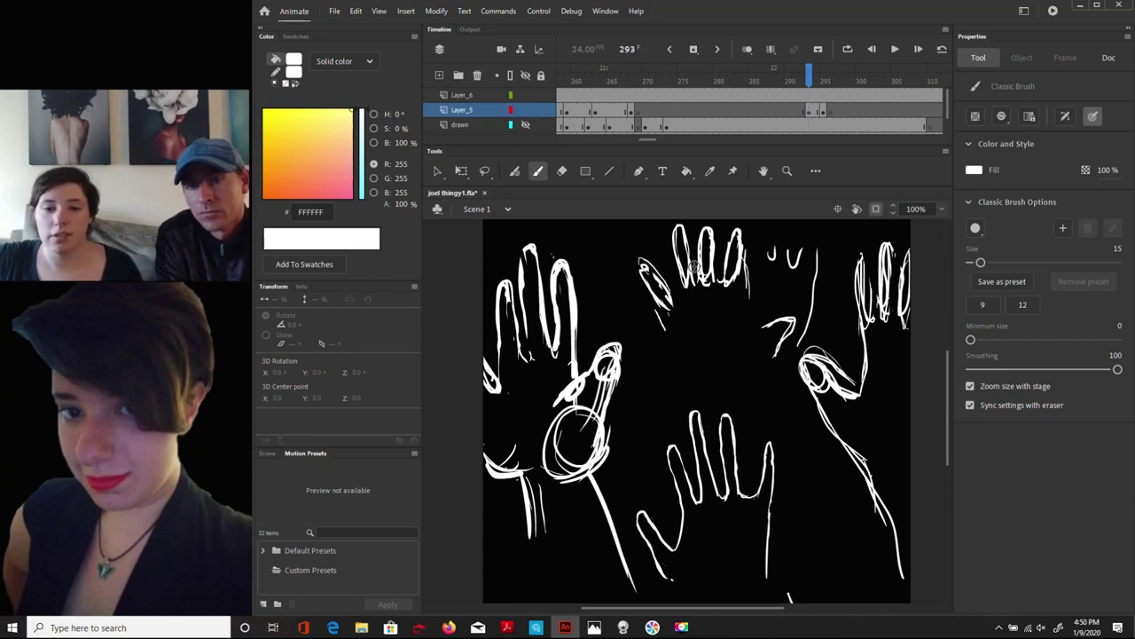
{"action": "left_click_drag", "start_coordinate": [761, 352], "coordinate": [783, 312]}
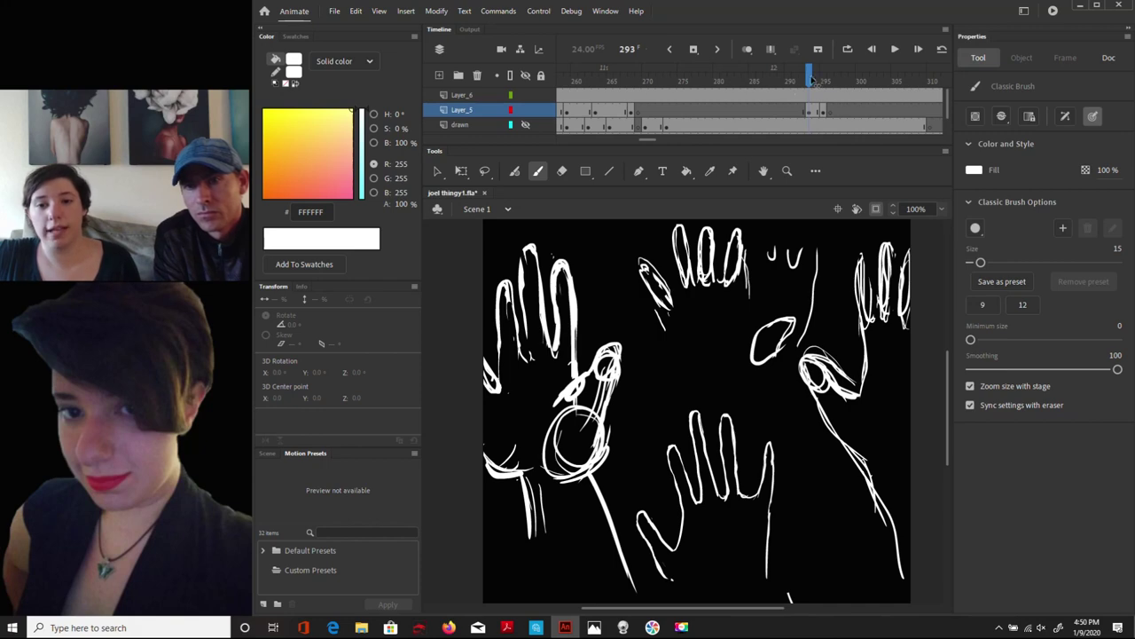
{"action": "left_click", "coordinate": [652, 75]}
{"action": "left_click_drag", "start_coordinate": [683, 86], "coordinate": [808, 84]}
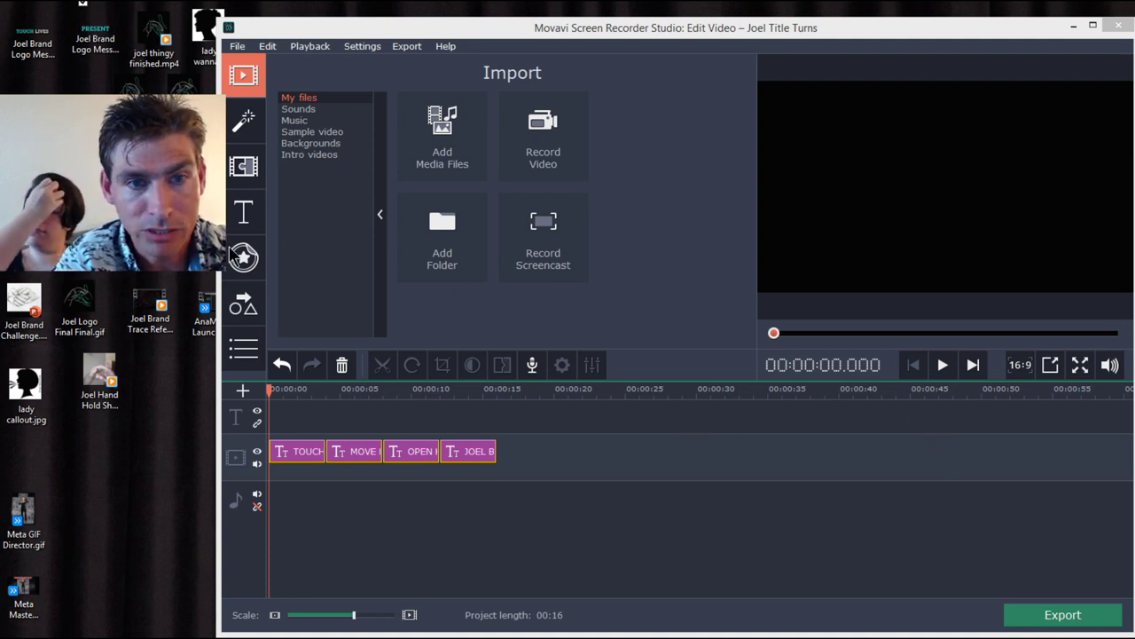
Switch to Movavi Screen Recorder Studio and browse its title presets, first the Featured group and then all of them
{"action": "left_click", "coordinate": [244, 214]}
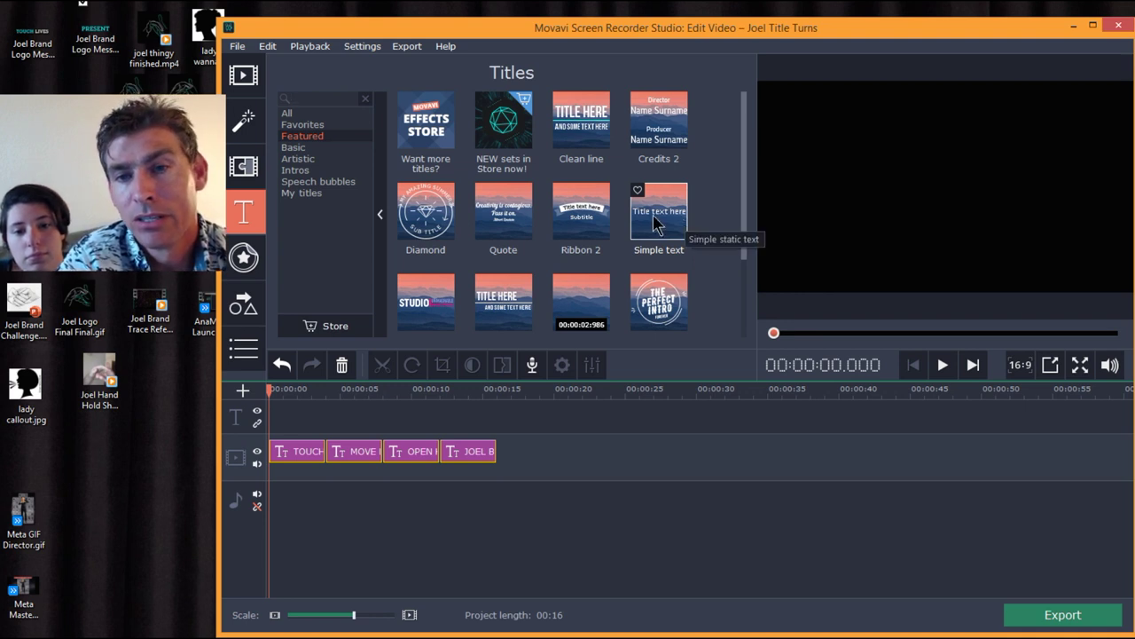
{"action": "mouse_move", "coordinate": [743, 181]}
{"action": "left_mouse_down"}
{"action": "mouse_move", "coordinate": [763, 260]}
{"action": "mouse_move", "coordinate": [742, 175]}
{"action": "left_mouse_up"}
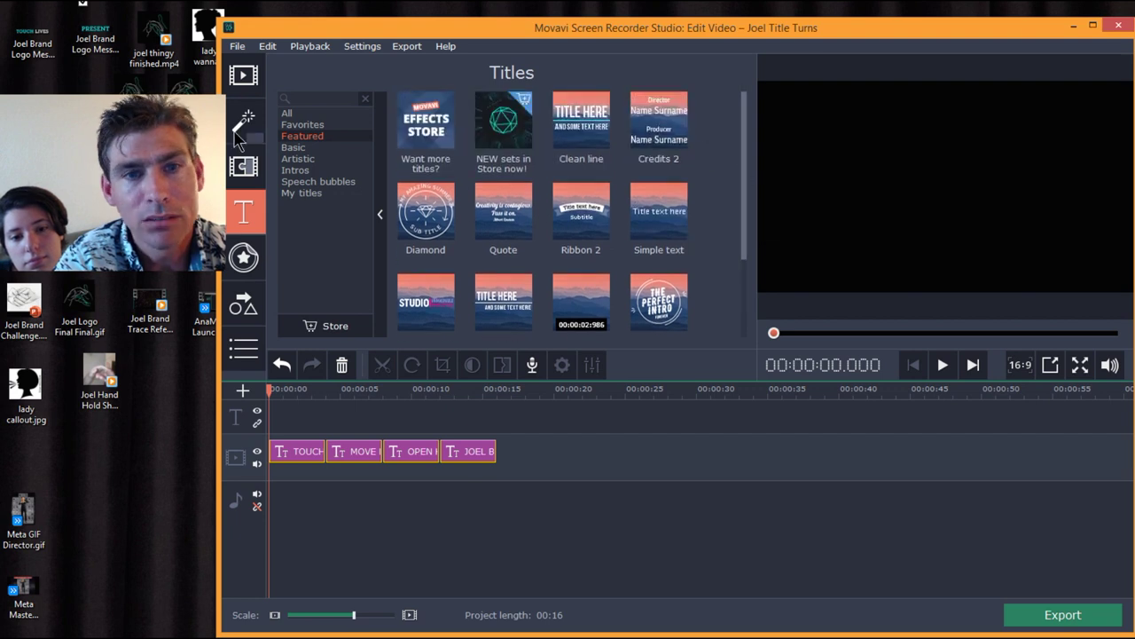
{"action": "left_click", "coordinate": [287, 113]}
{"action": "left_click_drag", "start_coordinate": [748, 111], "coordinate": [745, 333]}
{"action": "scroll", "coordinate": [737, 307], "scroll_direction": "up", "scroll_amount": 15}
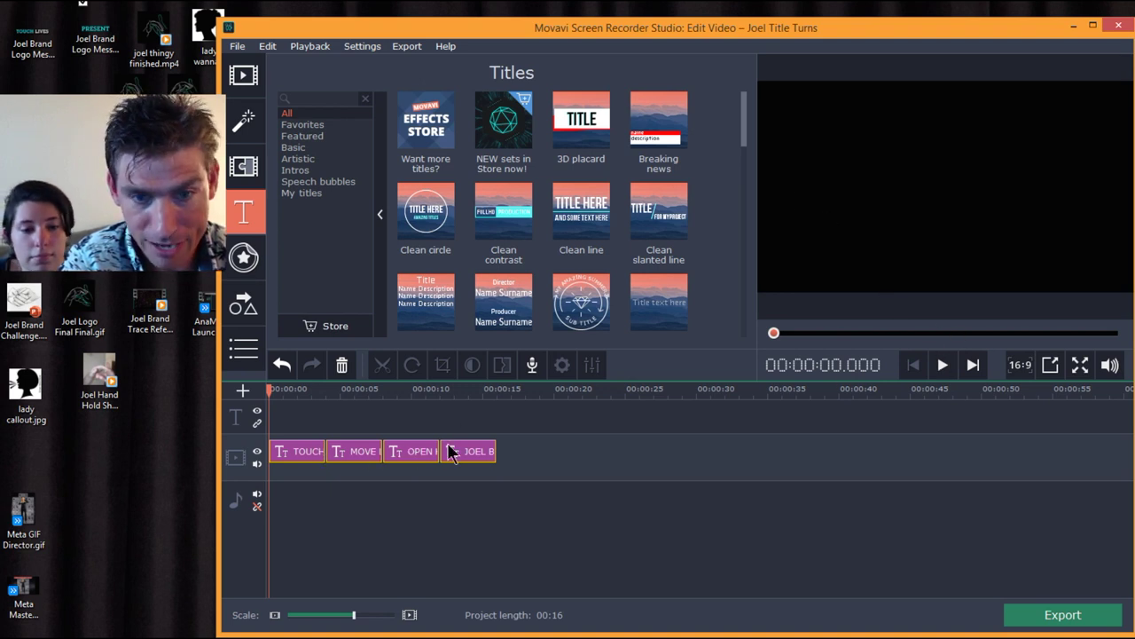
Play the four-title sequence from the start and pause it on the last title at about 14.5 seconds
{"action": "left_click", "coordinate": [942, 365]}
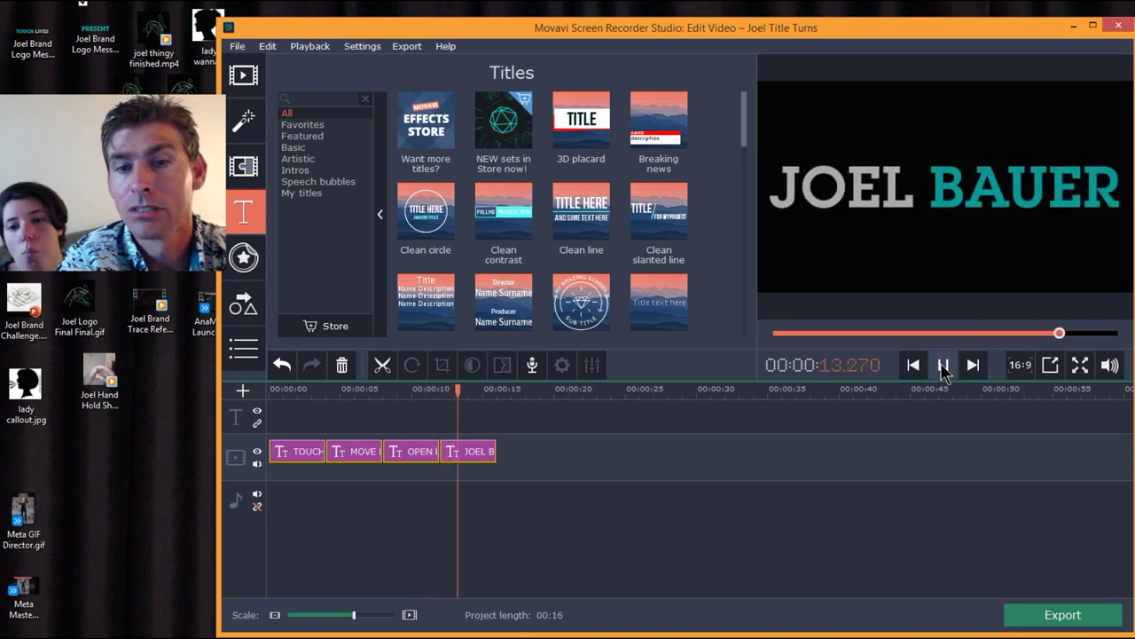
{"action": "left_click", "coordinate": [943, 368]}
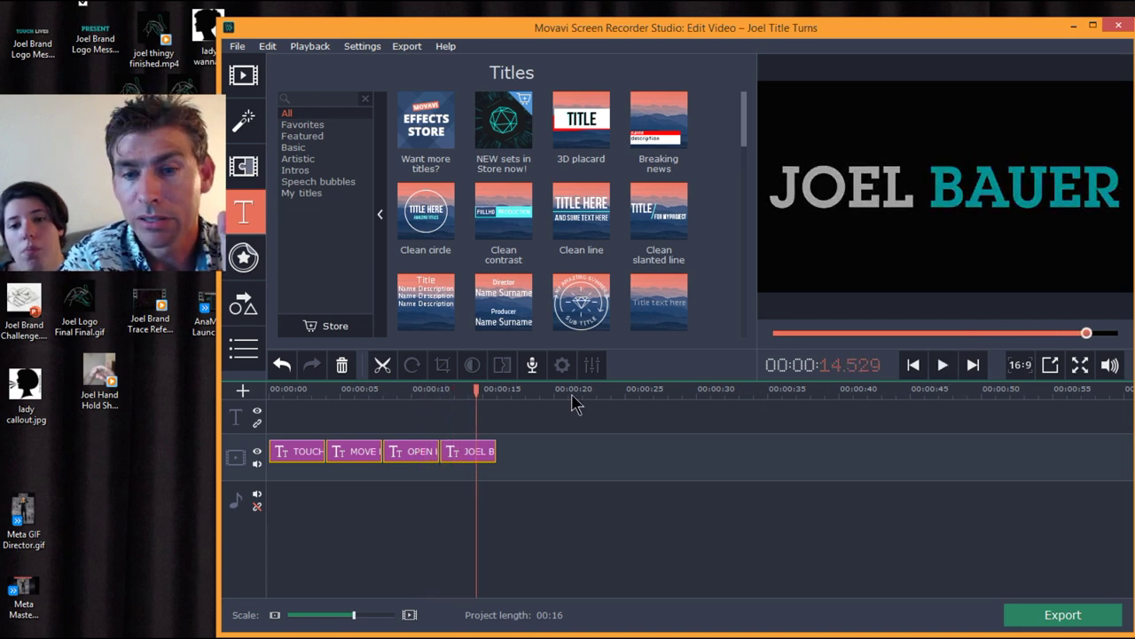
Open the TOUCH LIVES title for editing and move its text slightly down, then back up to its original height
{"action": "double_click", "coordinate": [311, 444]}
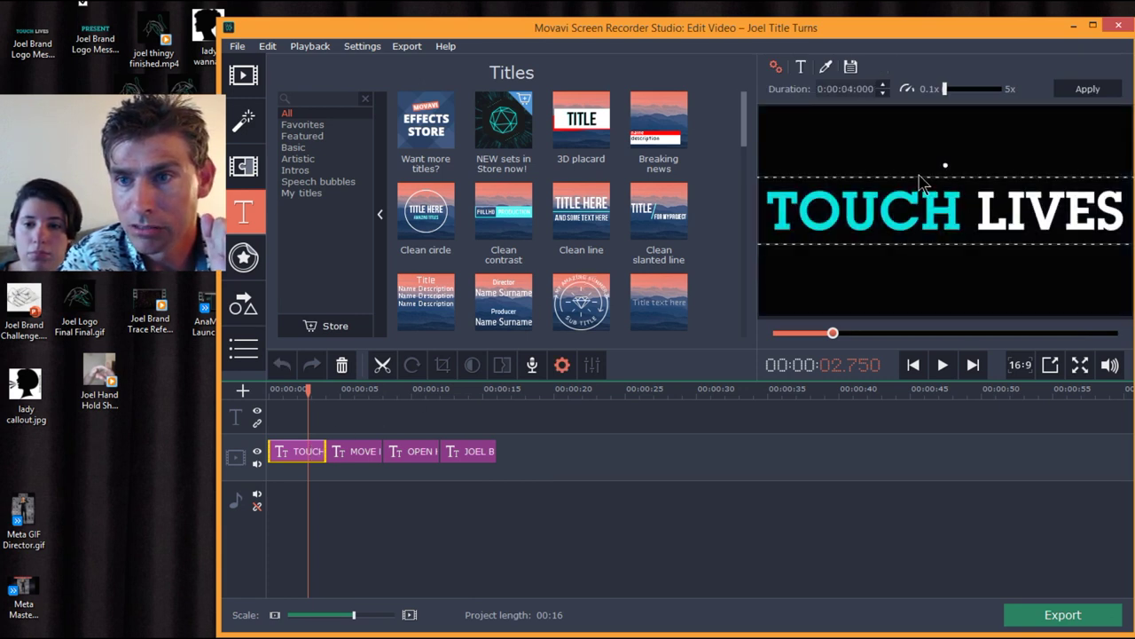
{"action": "mouse_move", "coordinate": [847, 193]}
{"action": "left_mouse_down"}
{"action": "mouse_move", "coordinate": [850, 269]}
{"action": "mouse_move", "coordinate": [862, 197]}
{"action": "mouse_move", "coordinate": [844, 201]}
{"action": "left_mouse_up"}
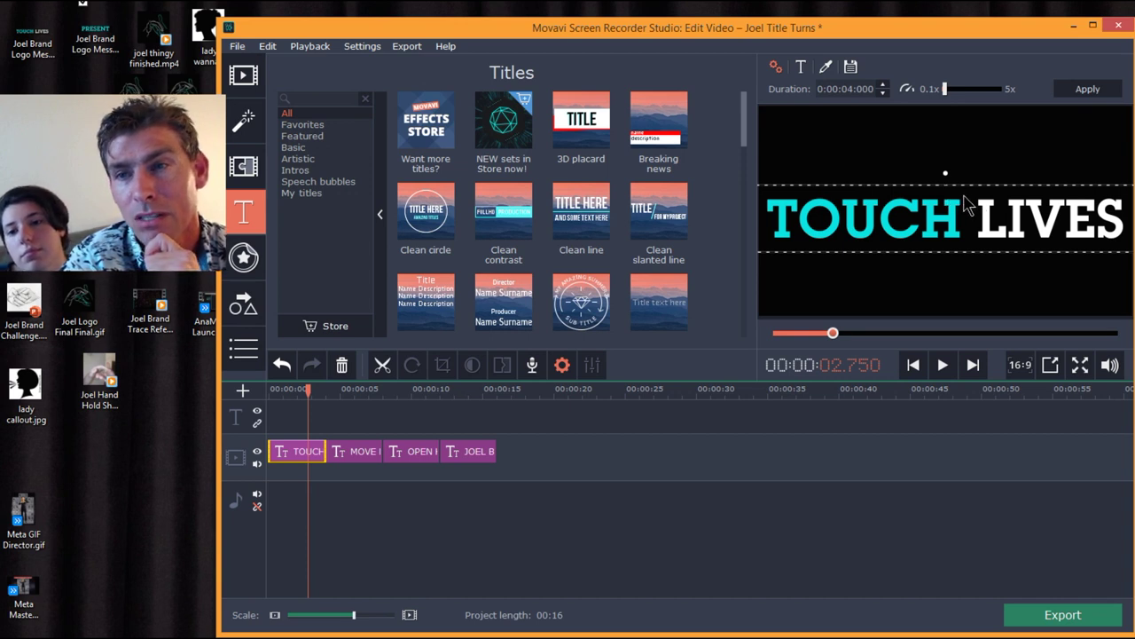
{"action": "left_click_drag", "start_coordinate": [963, 195], "coordinate": [961, 186]}
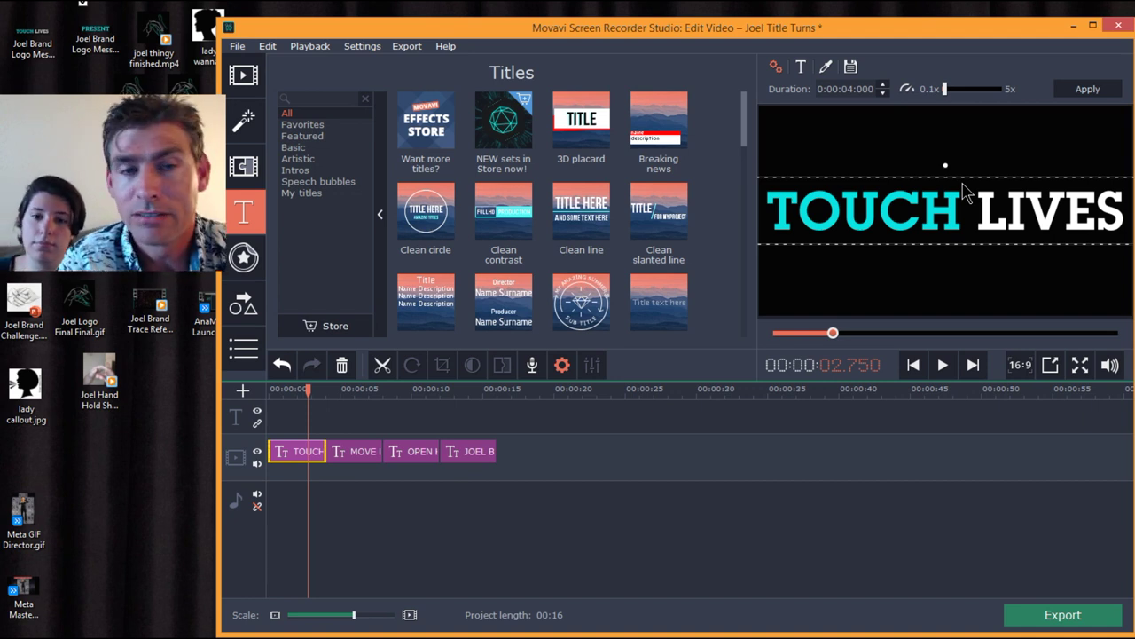
Switch to the PowerPoint file Joel Brand Logo Messages - Copy.pptx and play its slide show from the beginning
{"action": "mouse_move", "coordinate": [5, 76]}
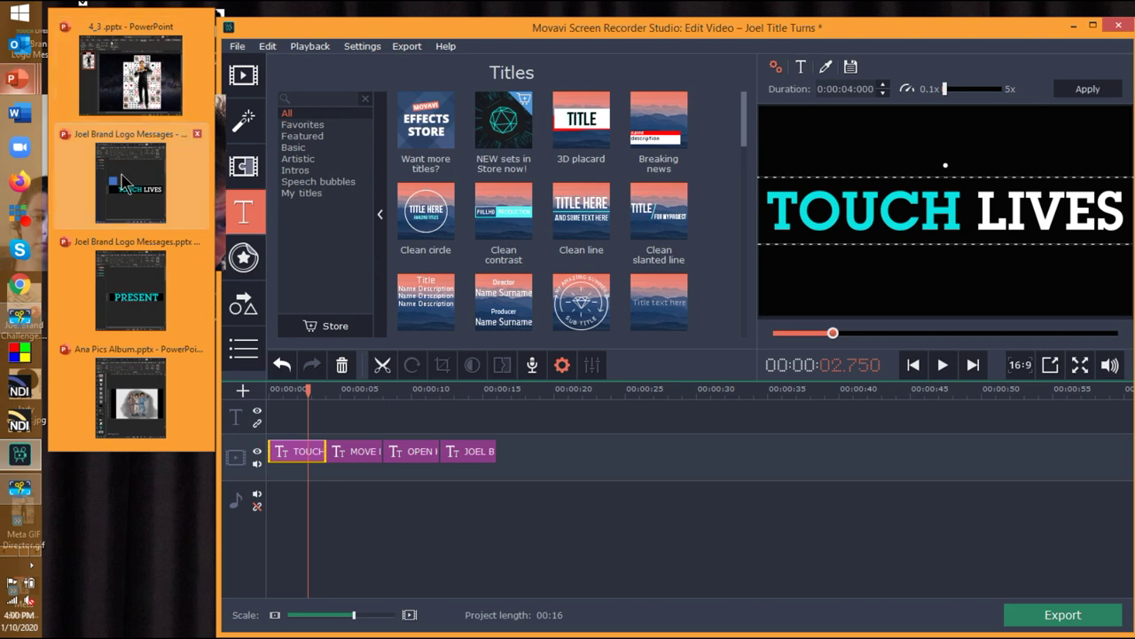
{"action": "mouse_move", "coordinate": [138, 197]}
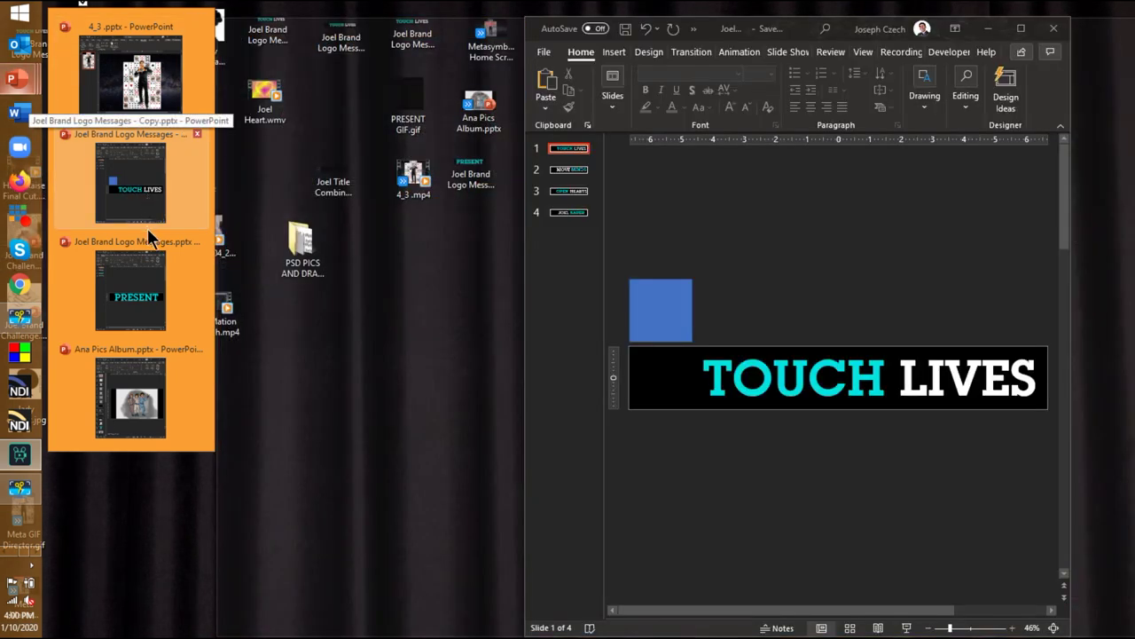
{"action": "left_click", "coordinate": [133, 181]}
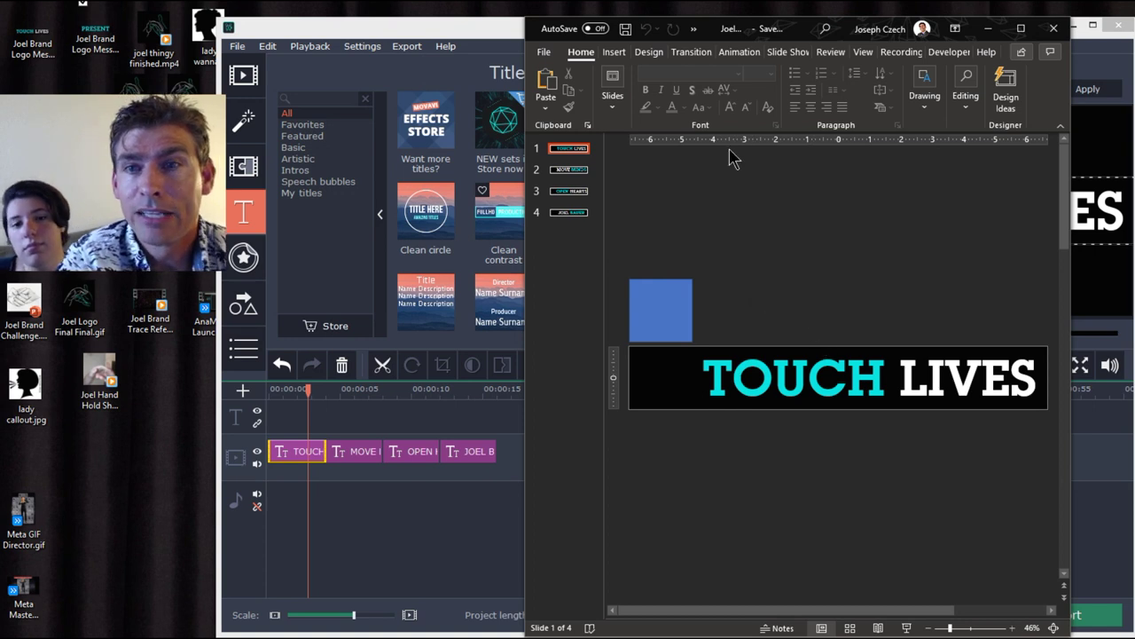
{"action": "left_click", "coordinate": [901, 51]}
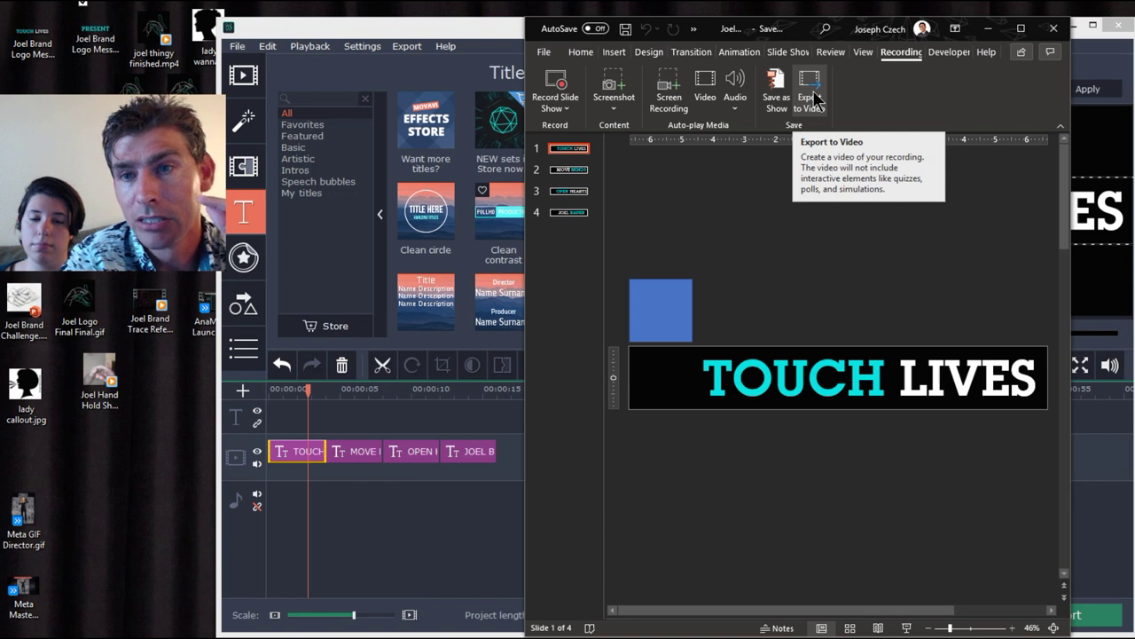
{"action": "left_click", "coordinate": [788, 51]}
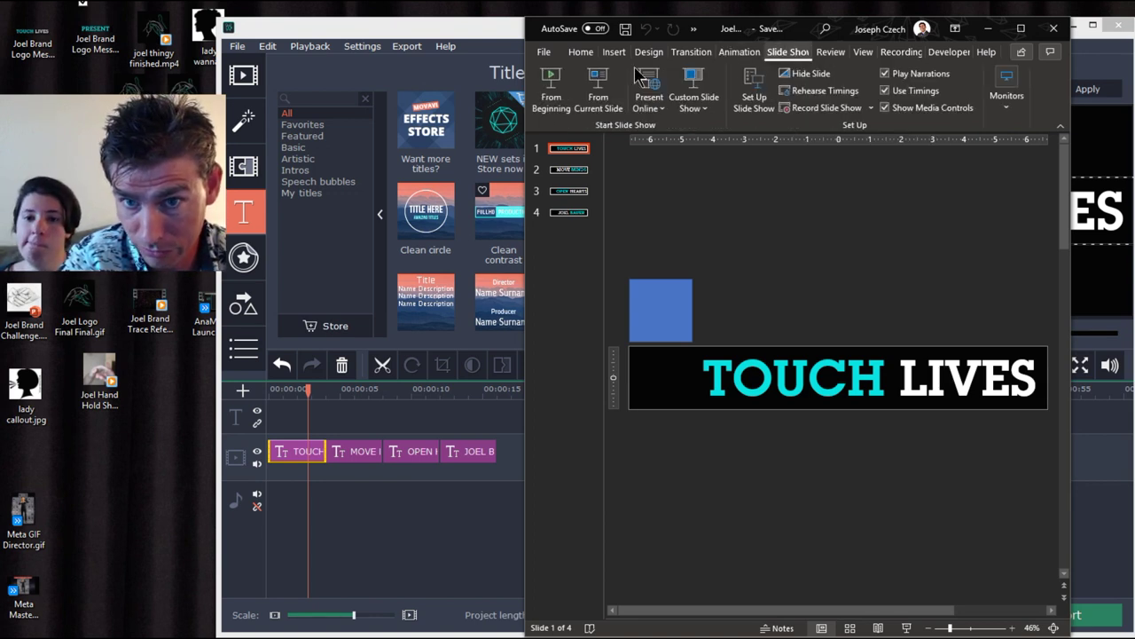
{"action": "left_click", "coordinate": [551, 88]}
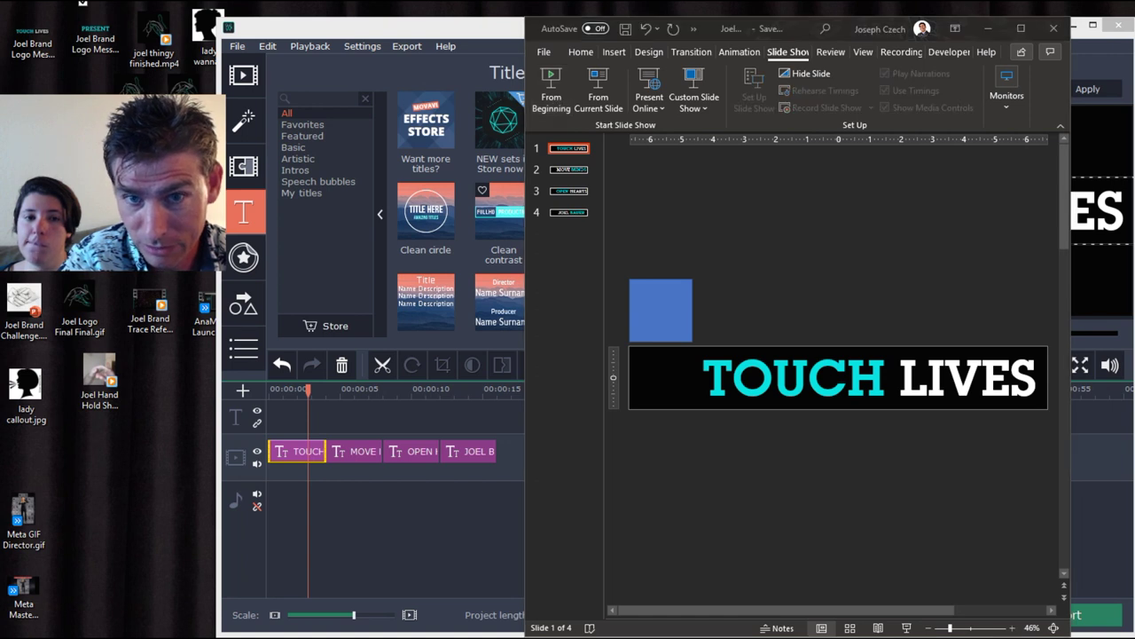
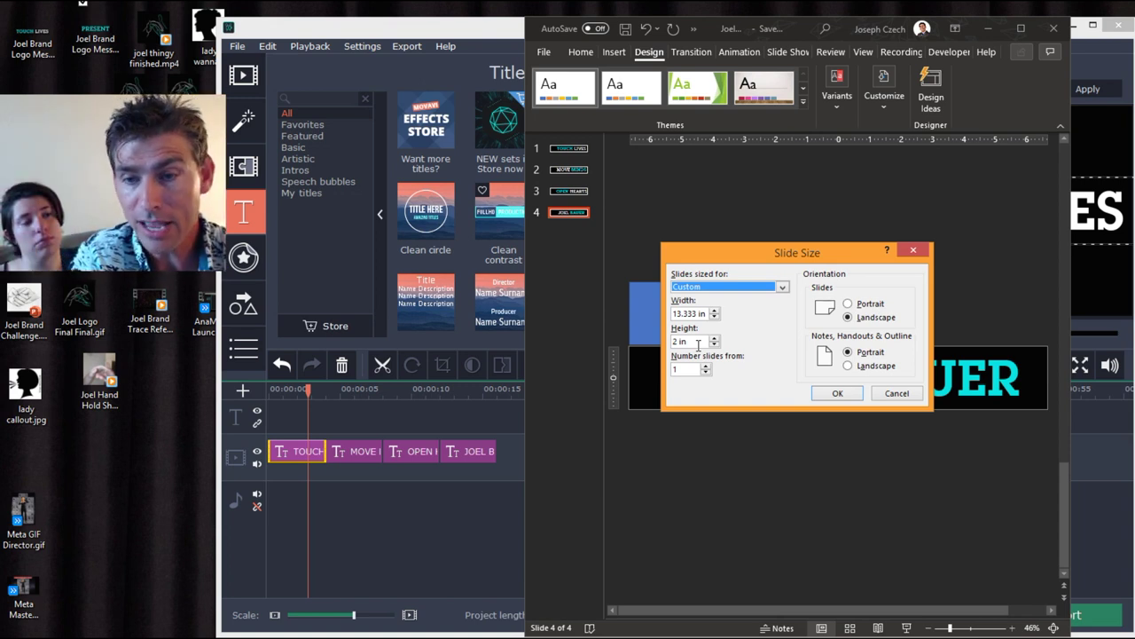
Close the Slide Size settings without changes and review the TOUCH LIVES and JOEL BAUER slides
{"action": "left_click", "coordinate": [897, 393]}
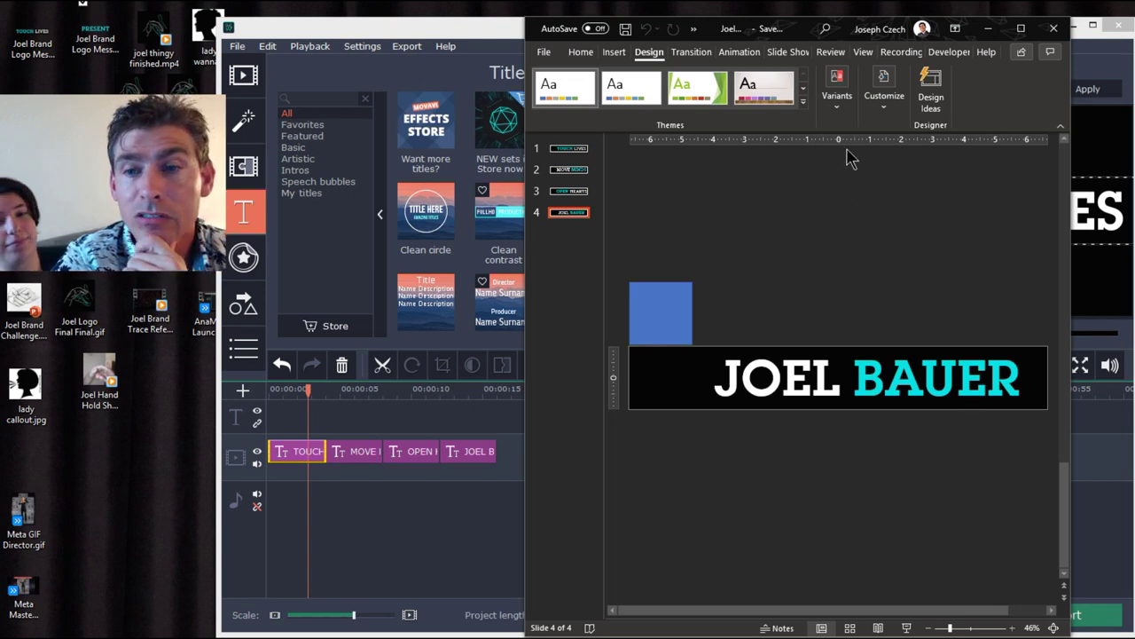
{"action": "left_click", "coordinate": [901, 53]}
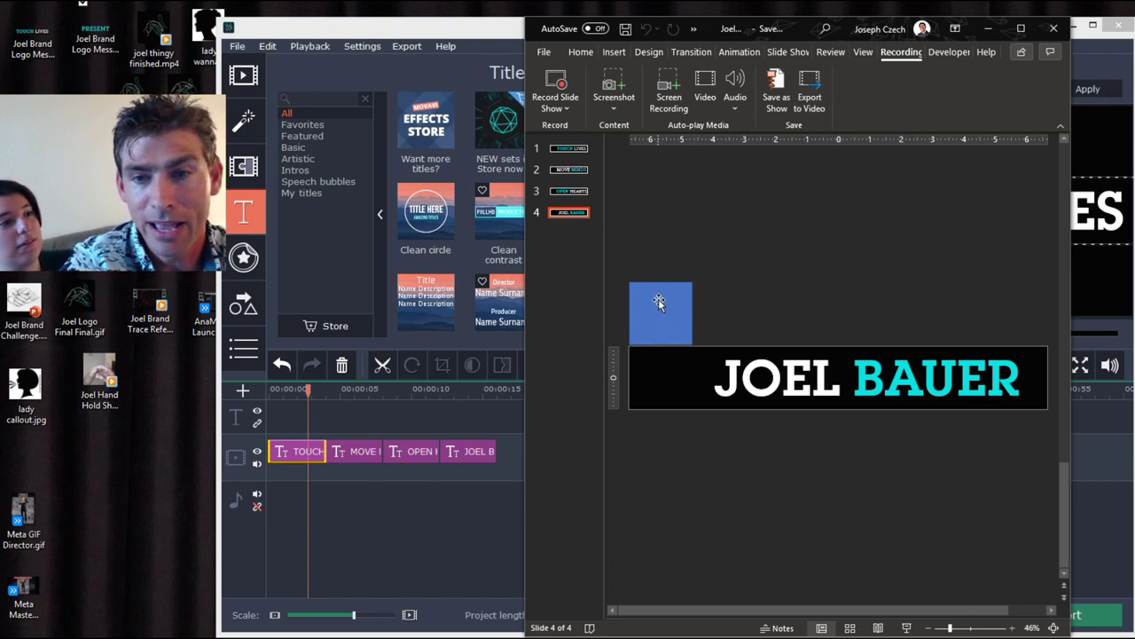
{"action": "left_click", "coordinate": [568, 168]}
{"action": "left_click", "coordinate": [570, 149]}
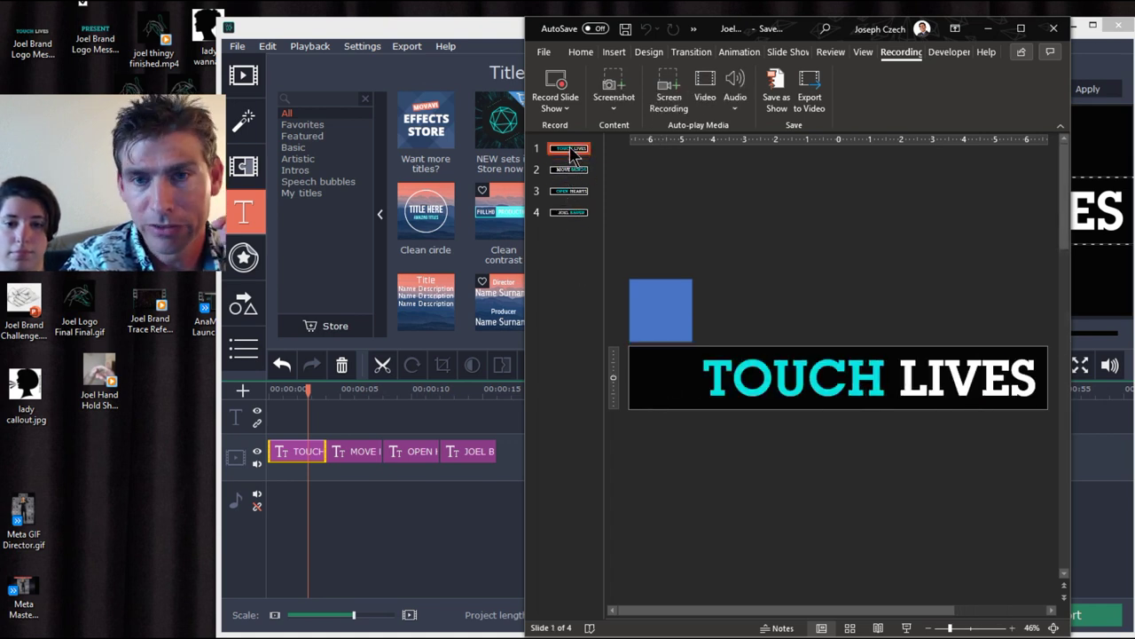
{"action": "left_click", "coordinate": [571, 213]}
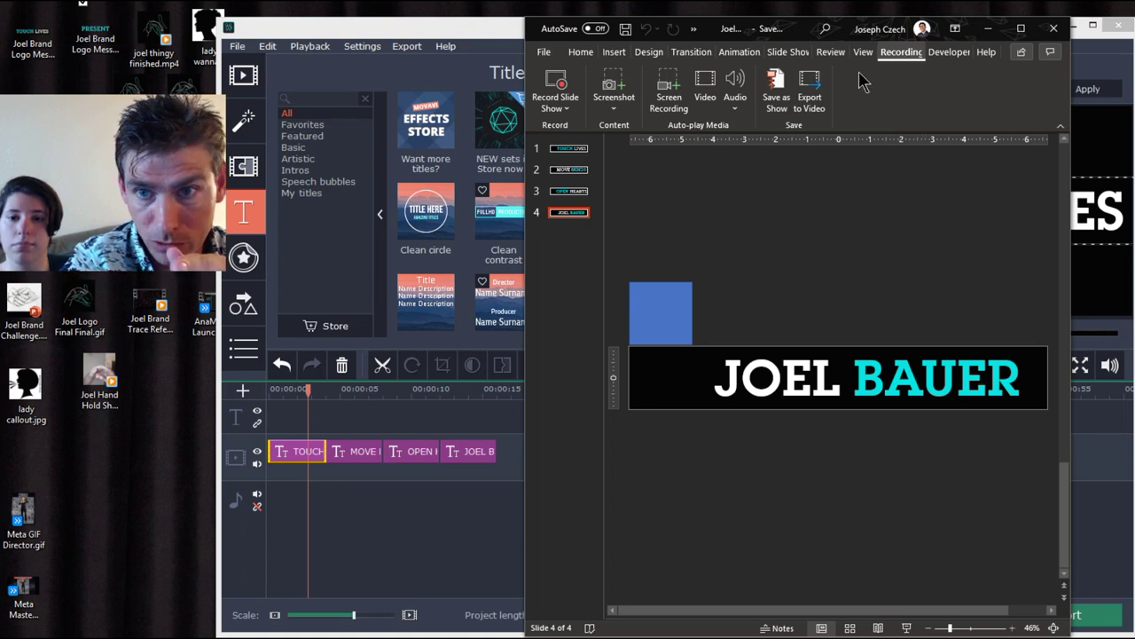
Choose HD (720p) in the video export settings, check the recorded timings options, and return to the slides without exporting
{"action": "left_click", "coordinate": [810, 89]}
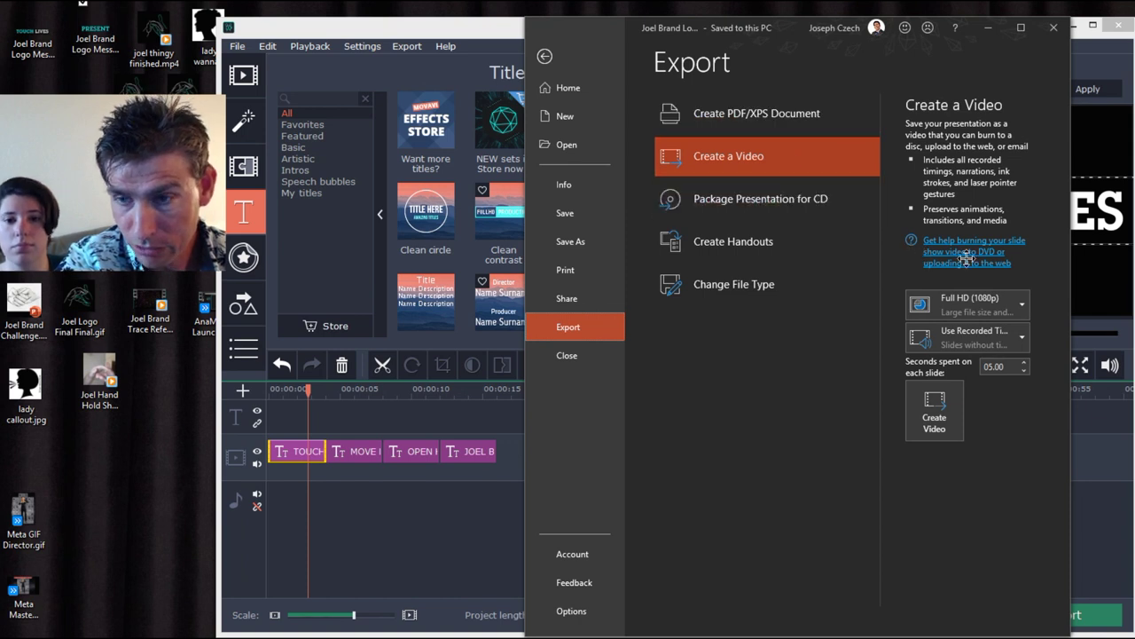
{"action": "left_click", "coordinate": [1020, 311]}
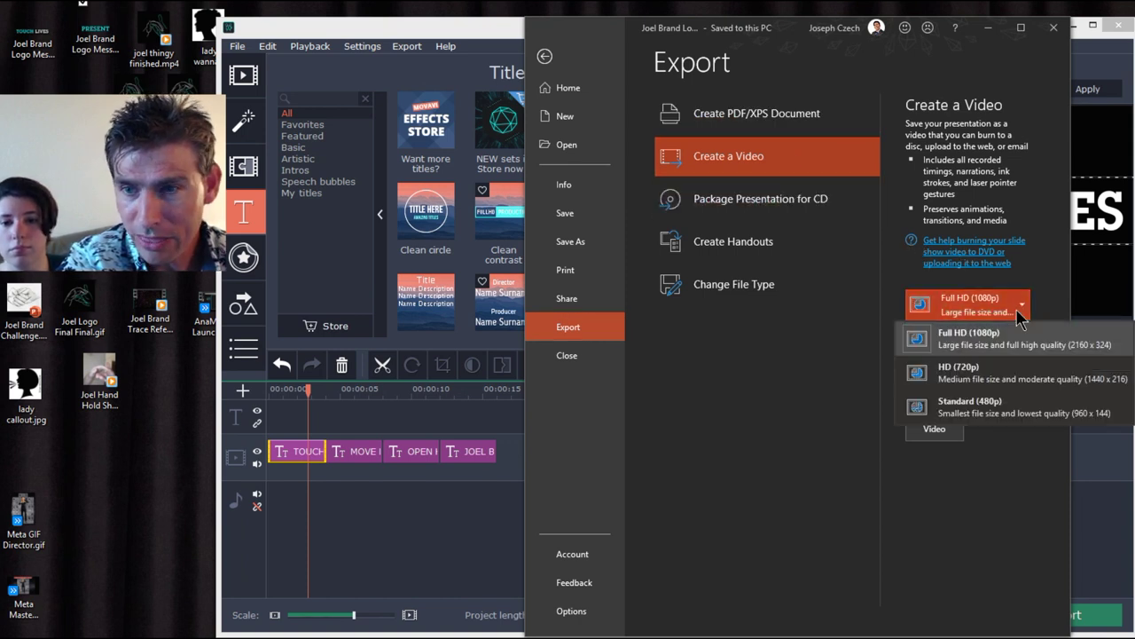
{"action": "left_click", "coordinate": [1010, 380]}
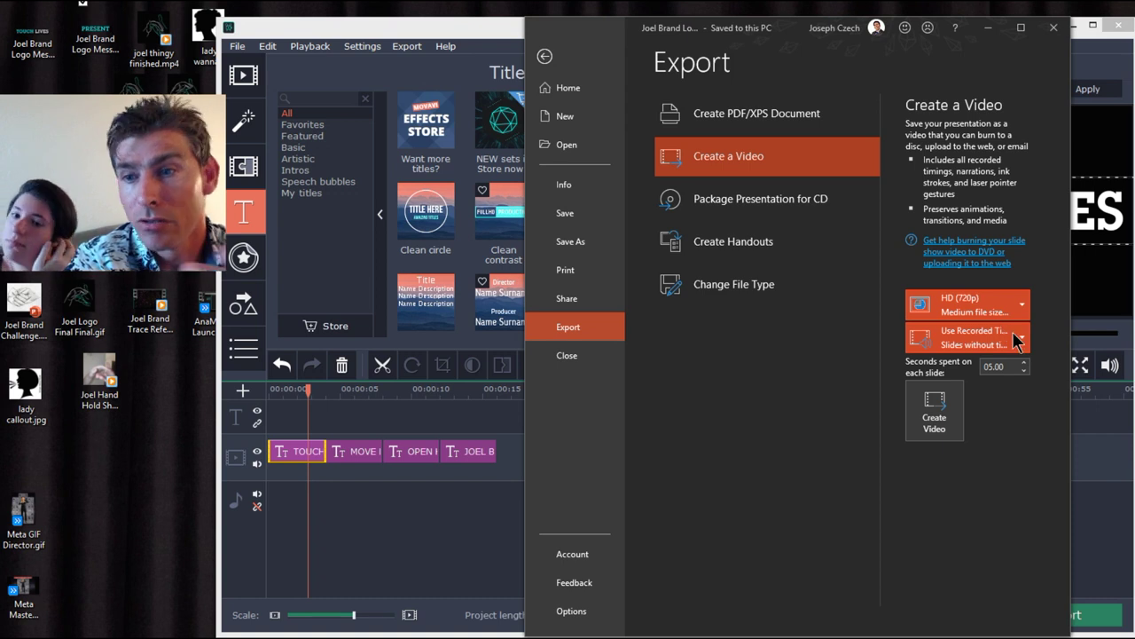
{"action": "left_click", "coordinate": [1017, 339]}
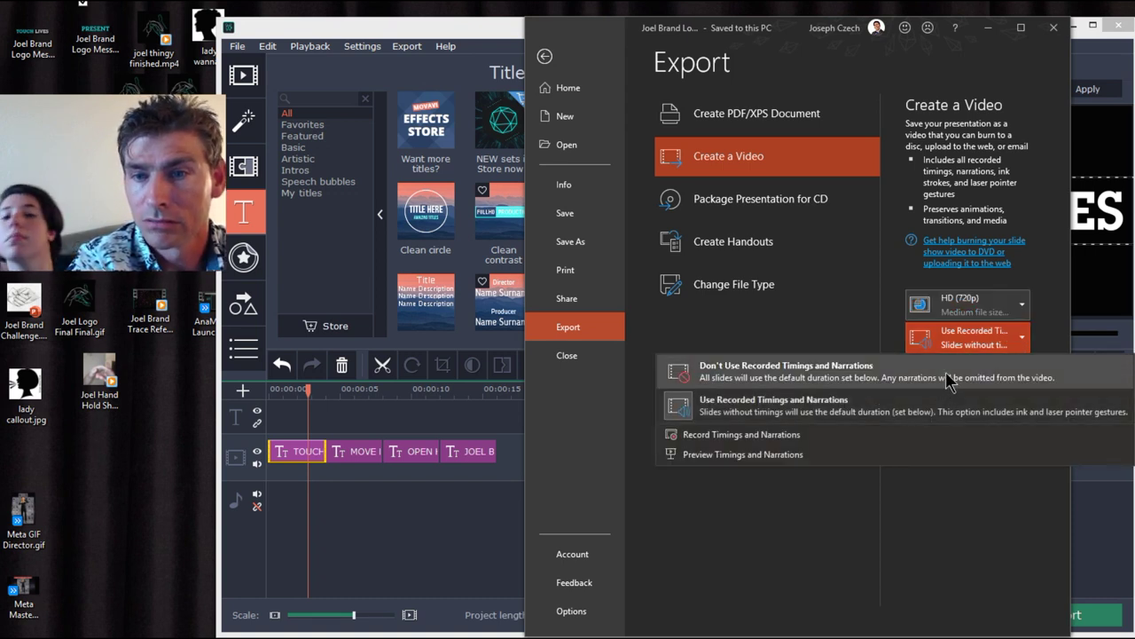
{"action": "left_click", "coordinate": [992, 346]}
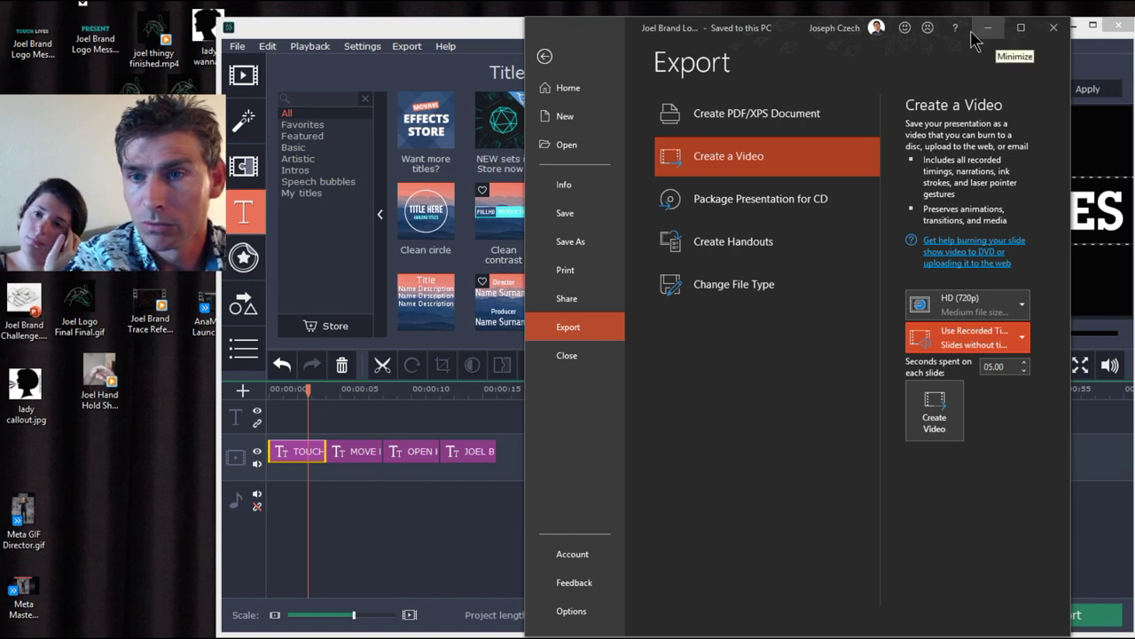
{"action": "left_click", "coordinate": [543, 58]}
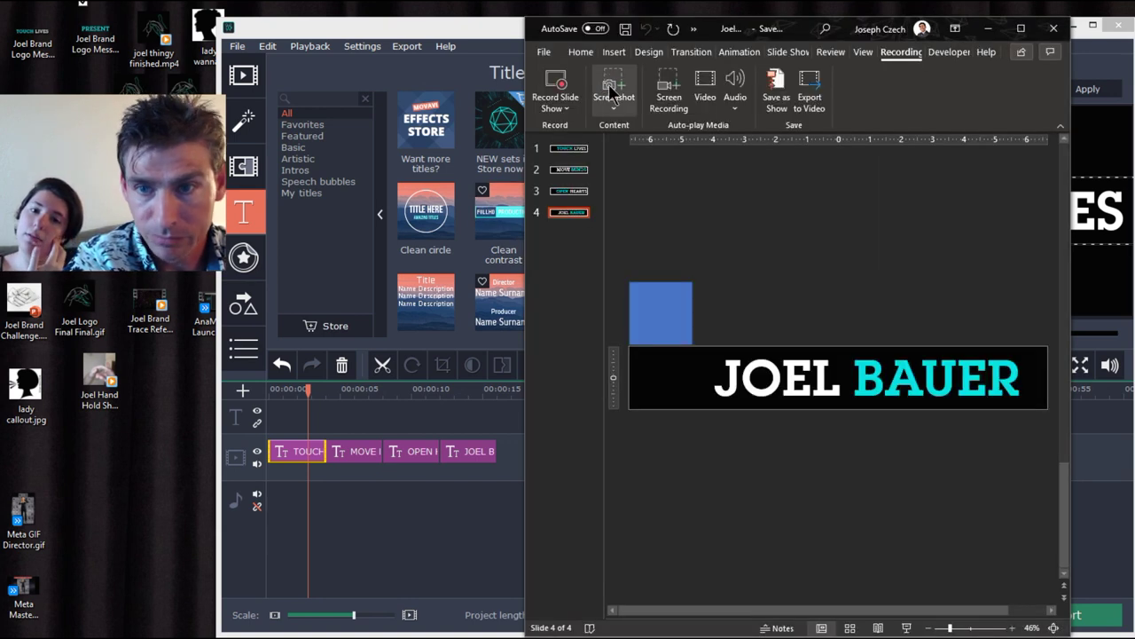
Switch back to Movavi and open the project Joel Title Overlaid First Rough, discarding the title project's changes
{"action": "left_click", "coordinate": [414, 36]}
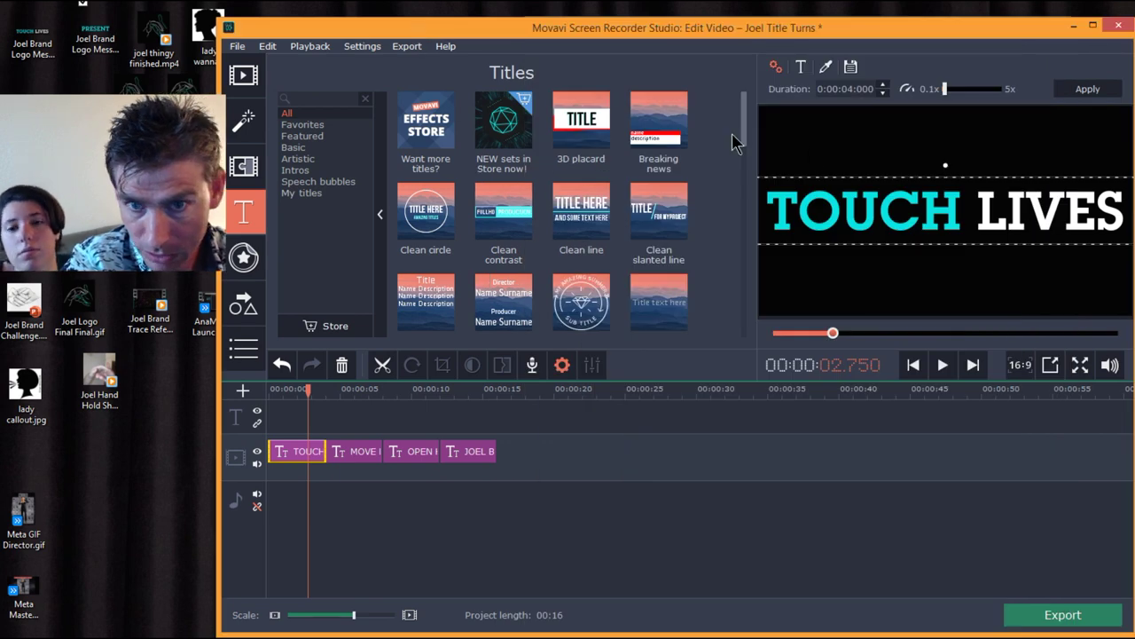
{"action": "left_click", "coordinate": [943, 368]}
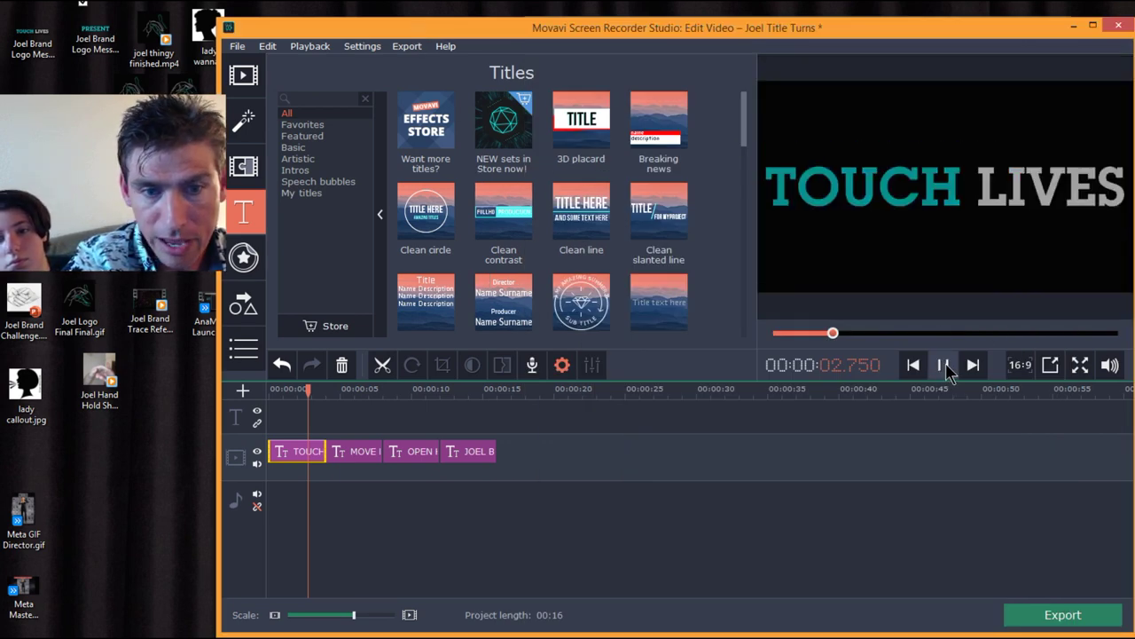
{"action": "left_click", "coordinate": [266, 46]}
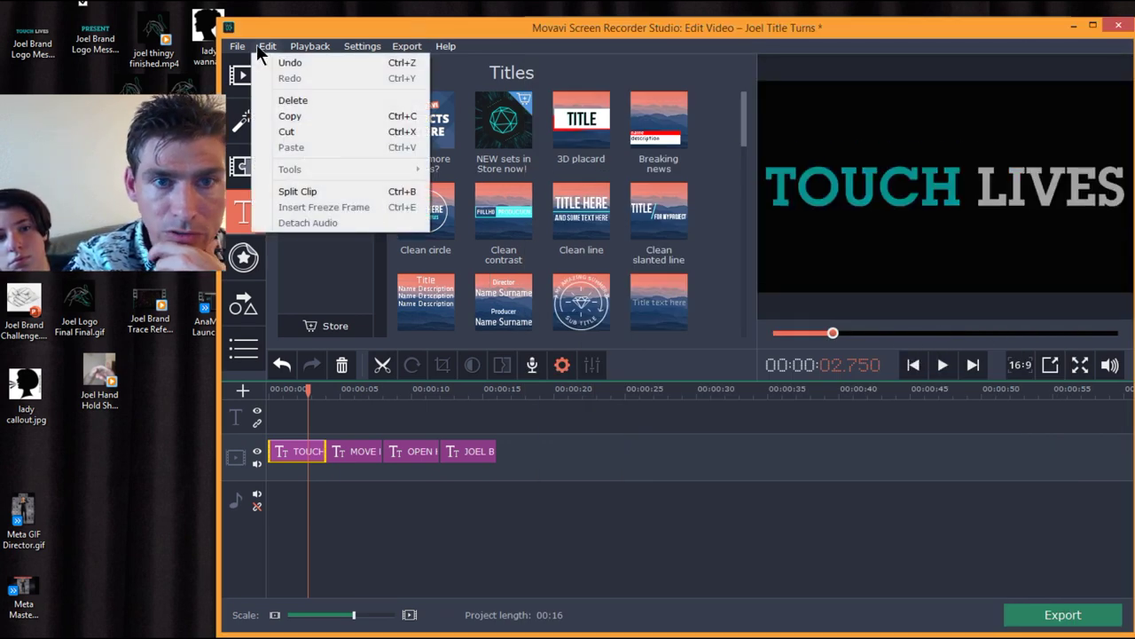
{"action": "mouse_move", "coordinate": [242, 47]}
{"action": "left_click", "coordinate": [283, 136]}
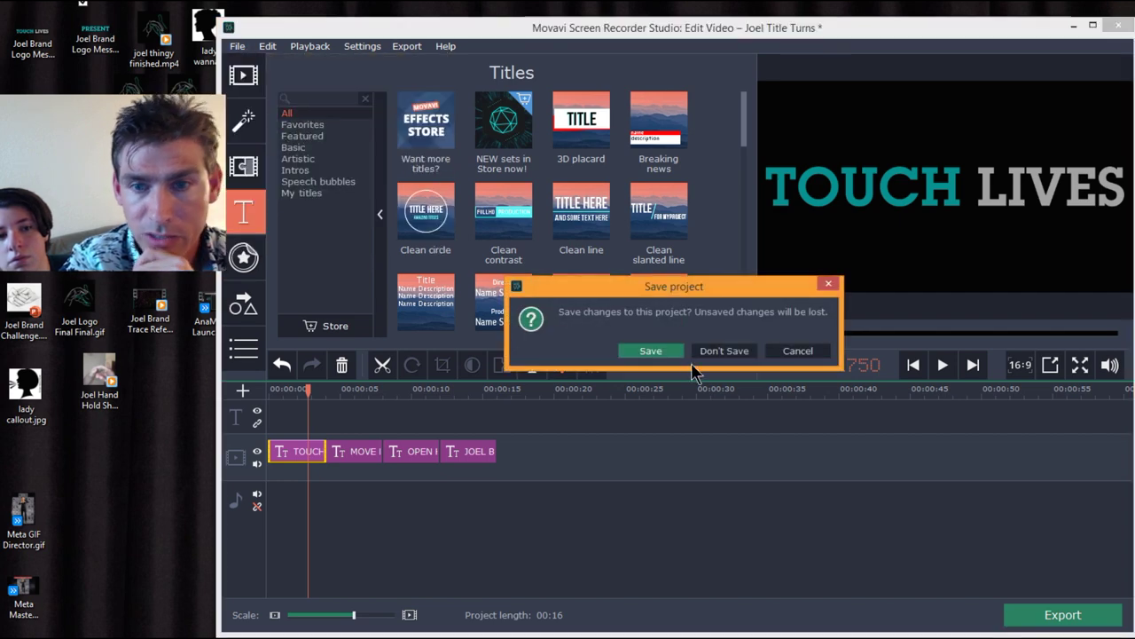
{"action": "left_click", "coordinate": [725, 351]}
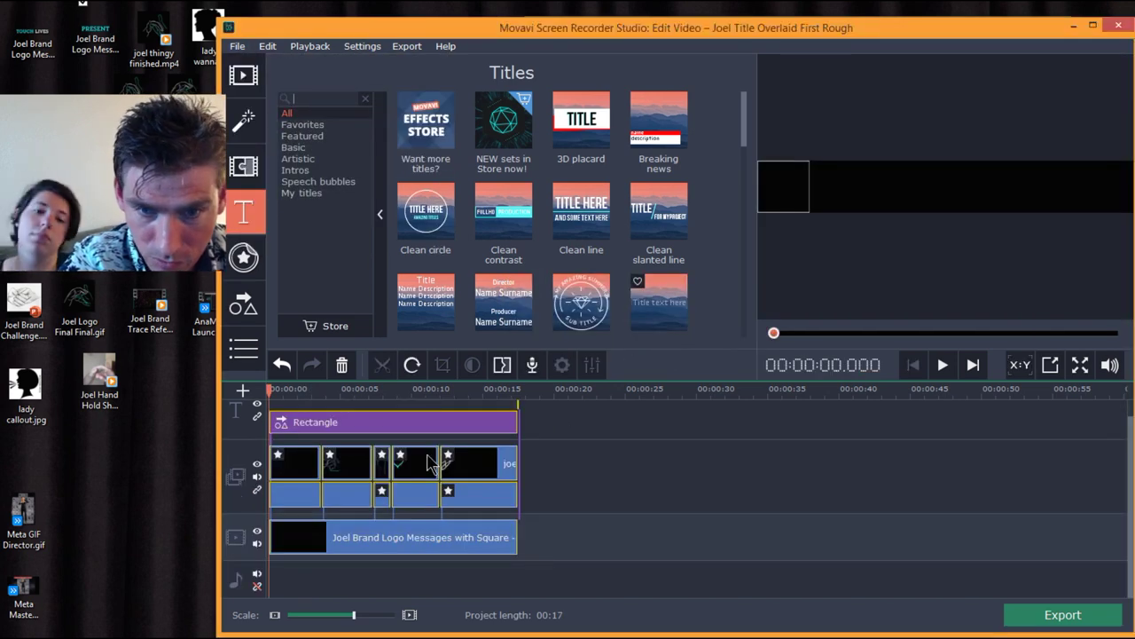
Inspect the overlay track's hand-drawing and signature clips one by one, and the Rectangle callout above them
{"action": "left_click", "coordinate": [302, 463]}
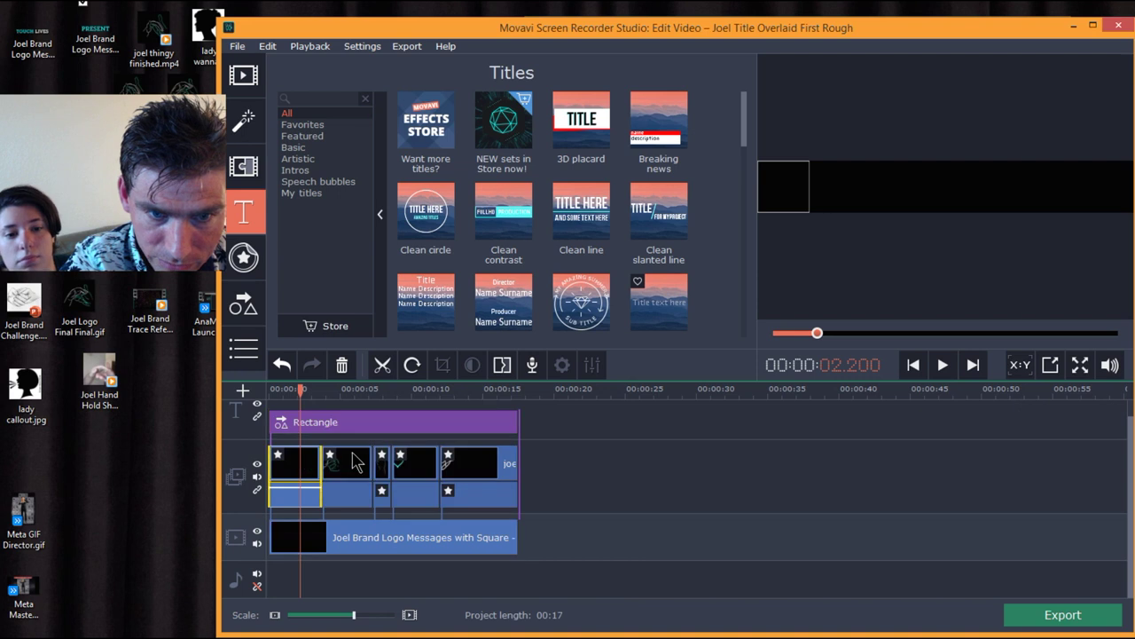
{"action": "left_click", "coordinate": [366, 455]}
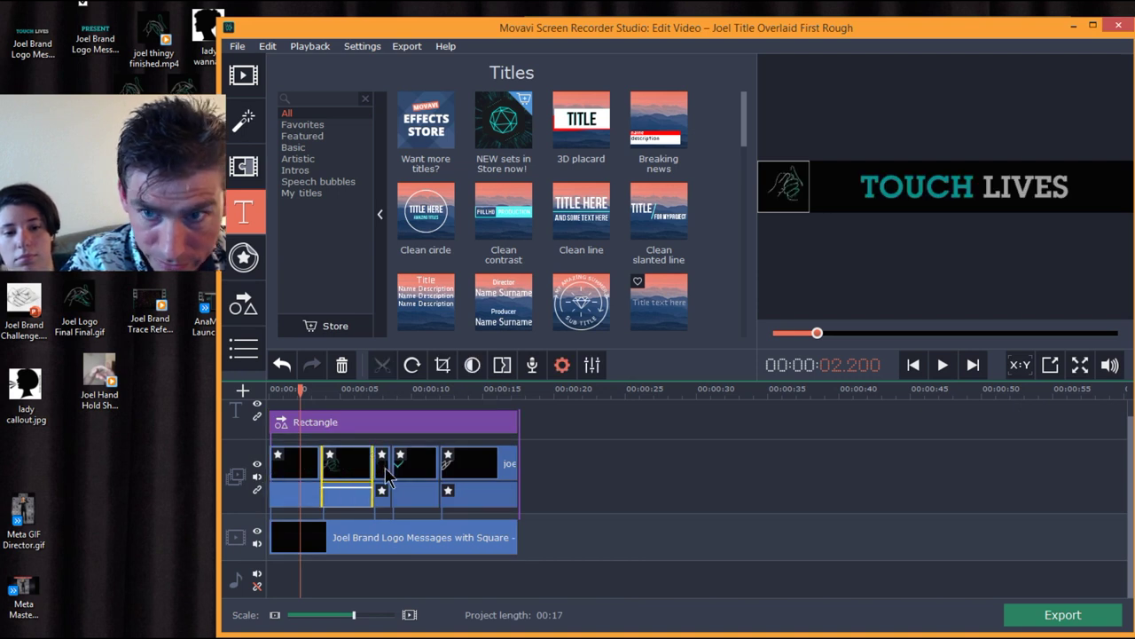
{"action": "left_click", "coordinate": [385, 476]}
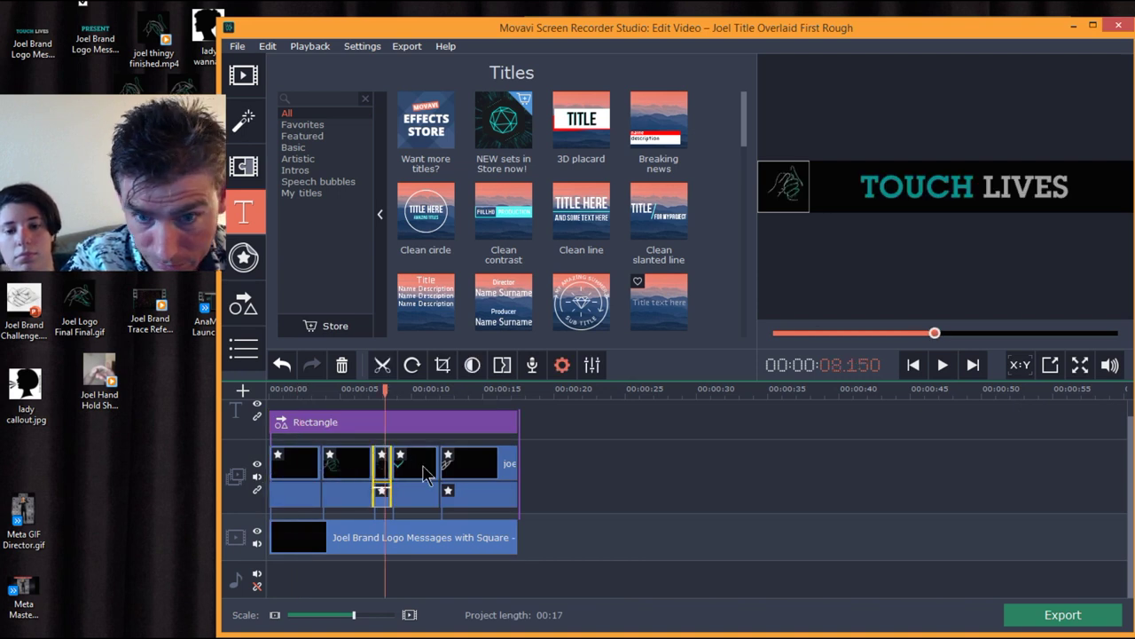
{"action": "left_click", "coordinate": [461, 470]}
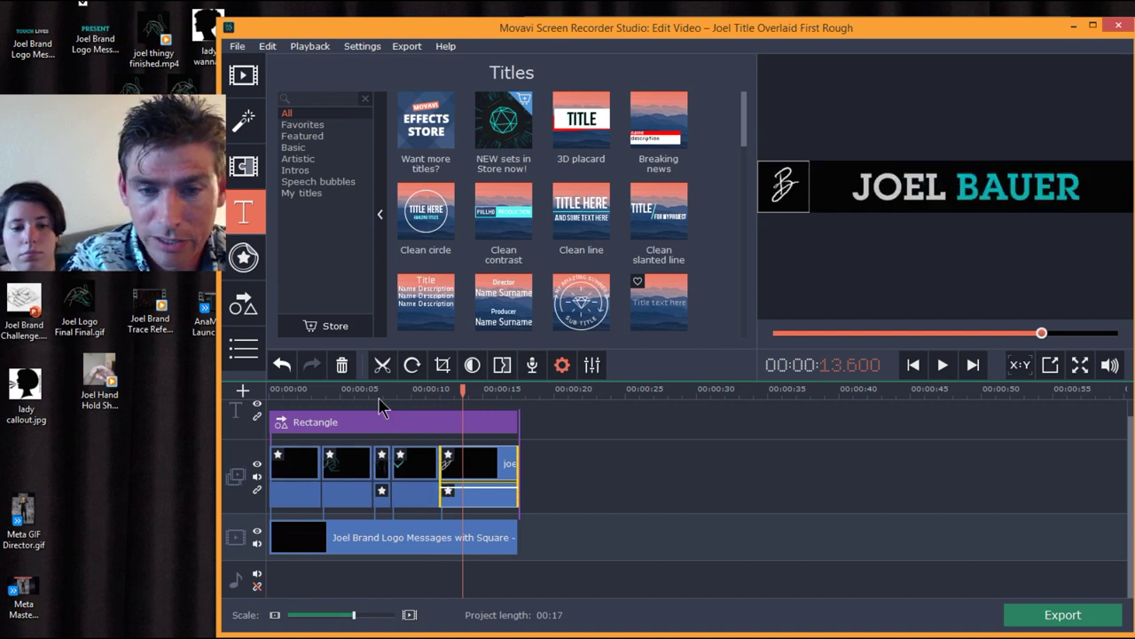
{"action": "left_click", "coordinate": [346, 422]}
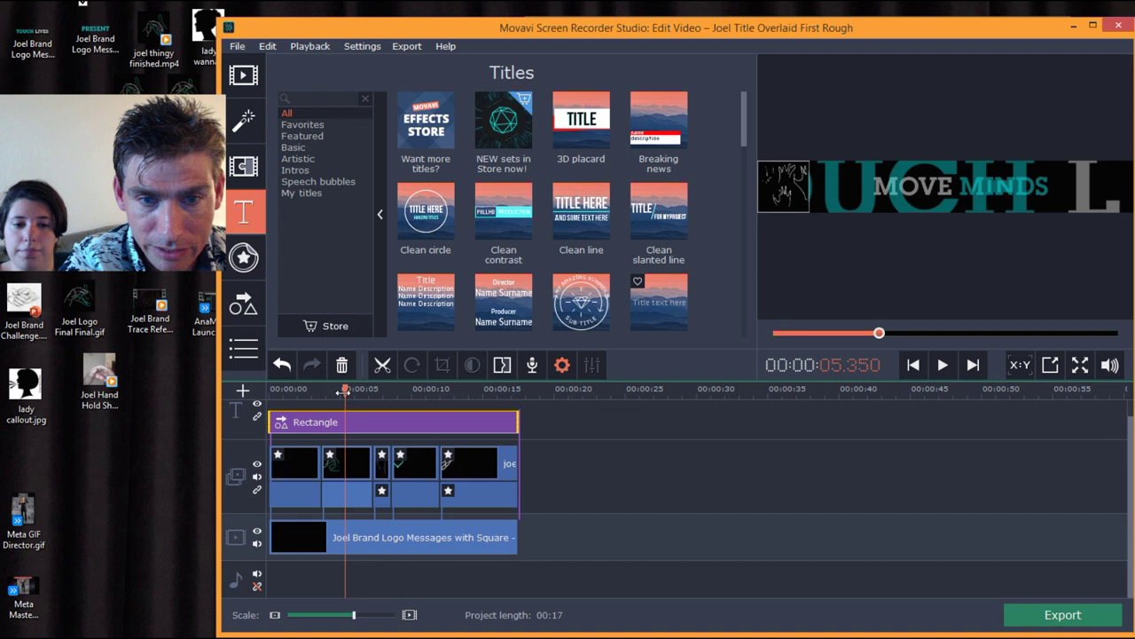
Play the combined logo and title sequence to its end, scrub its final part, and replay it from the start
{"action": "left_click", "coordinate": [944, 367]}
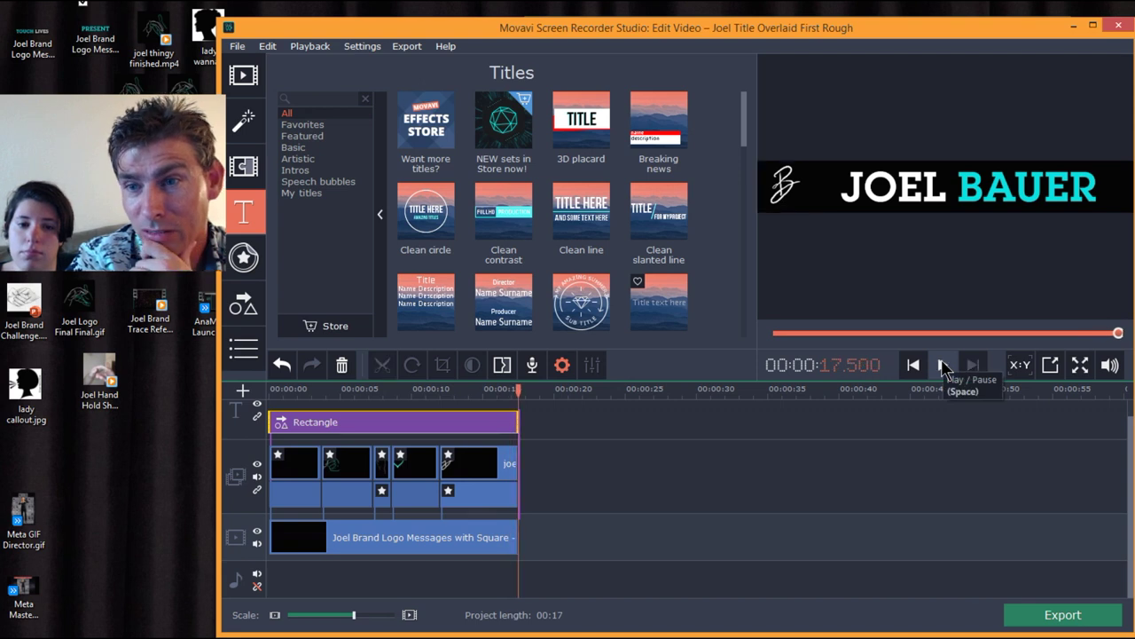
{"action": "left_click_drag", "start_coordinate": [1016, 335], "coordinate": [1131, 344]}
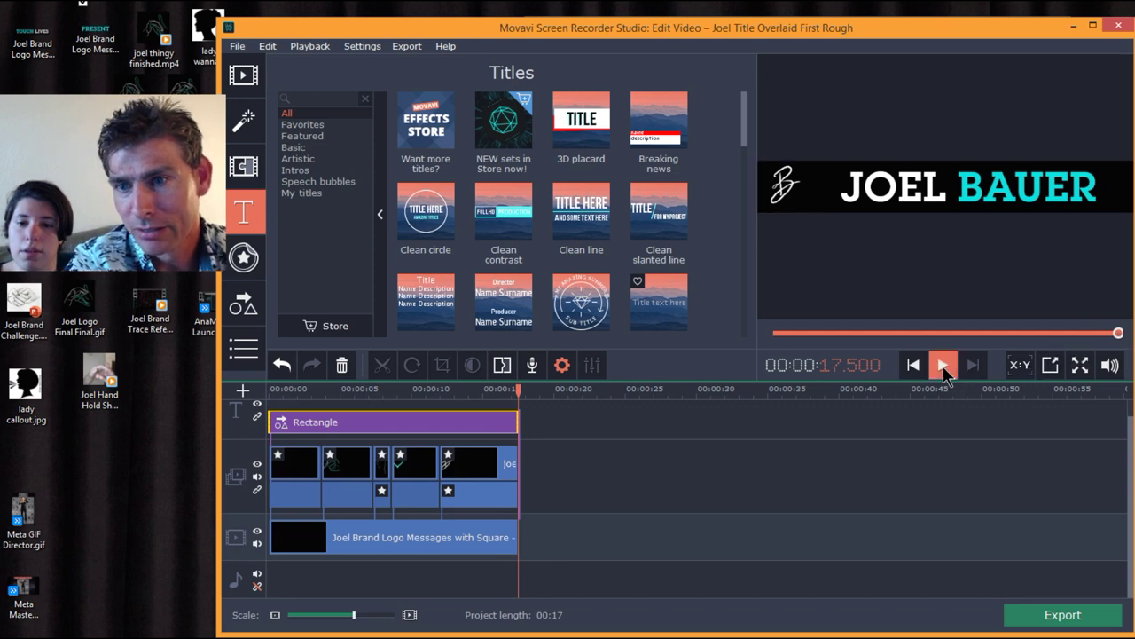
{"action": "left_click", "coordinate": [943, 365]}
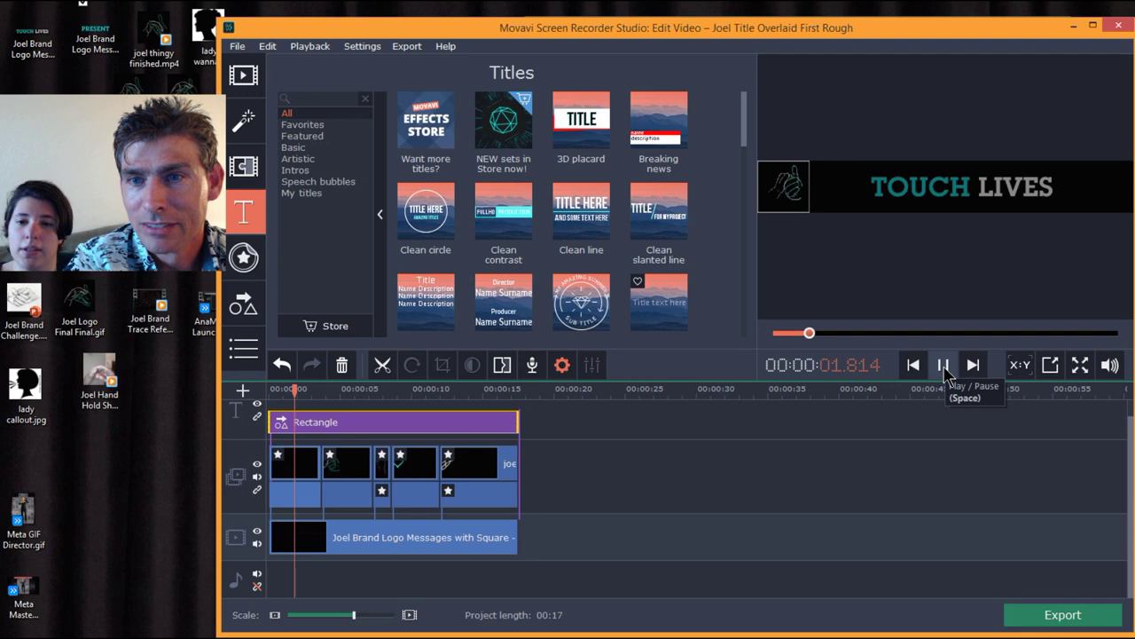
Try cropping the first hand-drawing overlay clip to a horizontal strip across the middle of the hands, and undo the crop
{"action": "left_click", "coordinate": [943, 365]}
{"action": "right_click", "coordinate": [296, 455]}
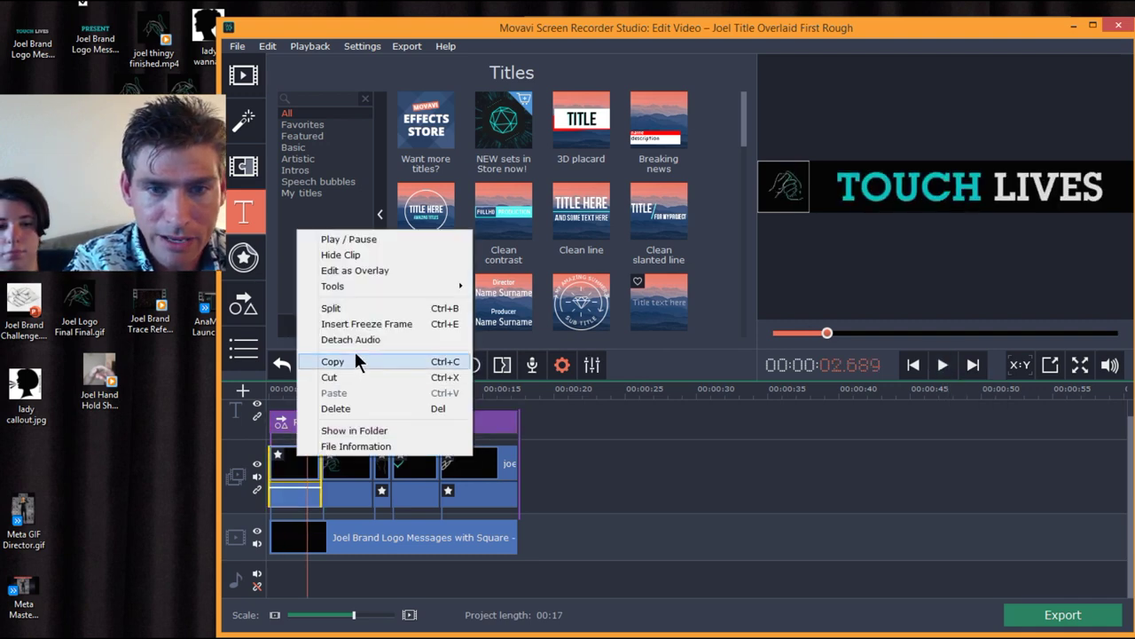
{"action": "left_click", "coordinate": [355, 270]}
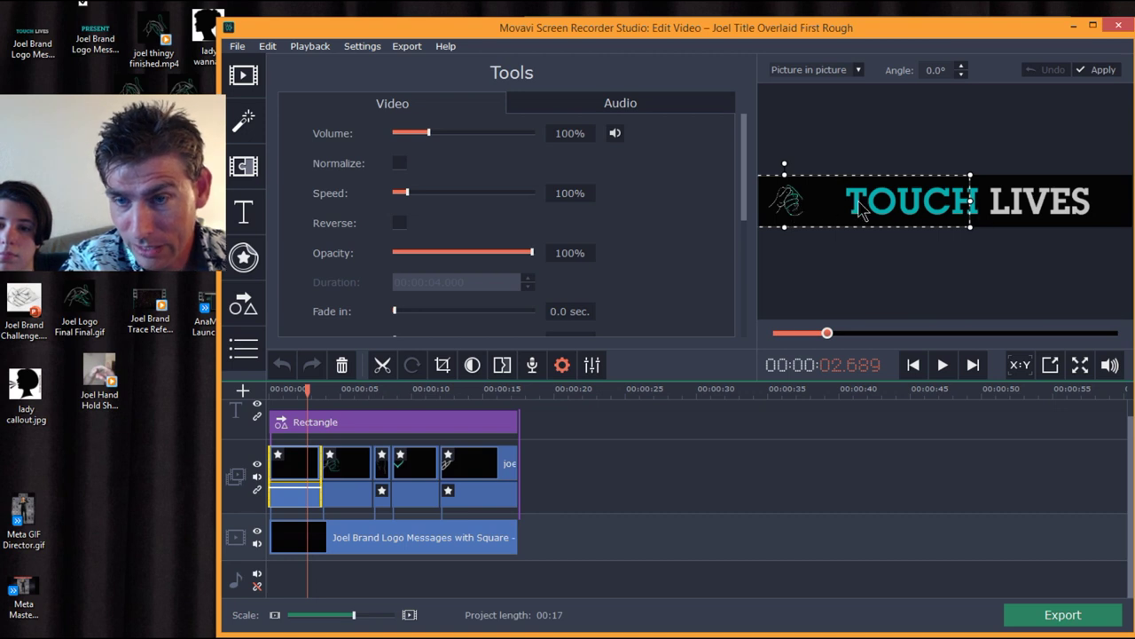
{"action": "left_click", "coordinate": [443, 367]}
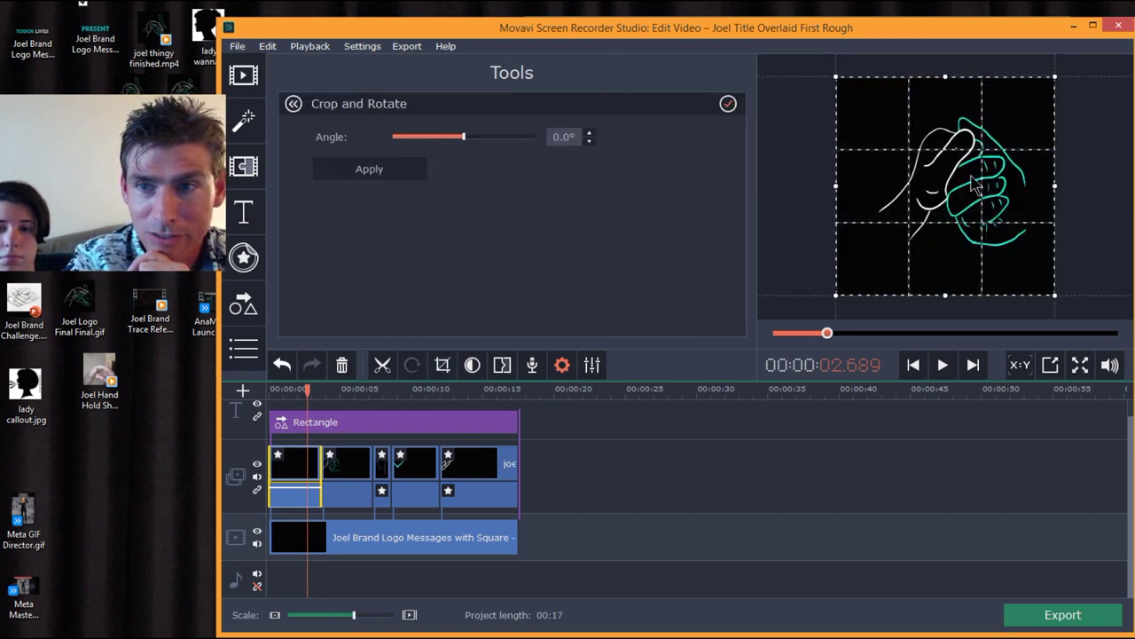
{"action": "left_click_drag", "start_coordinate": [941, 295], "coordinate": [943, 222]}
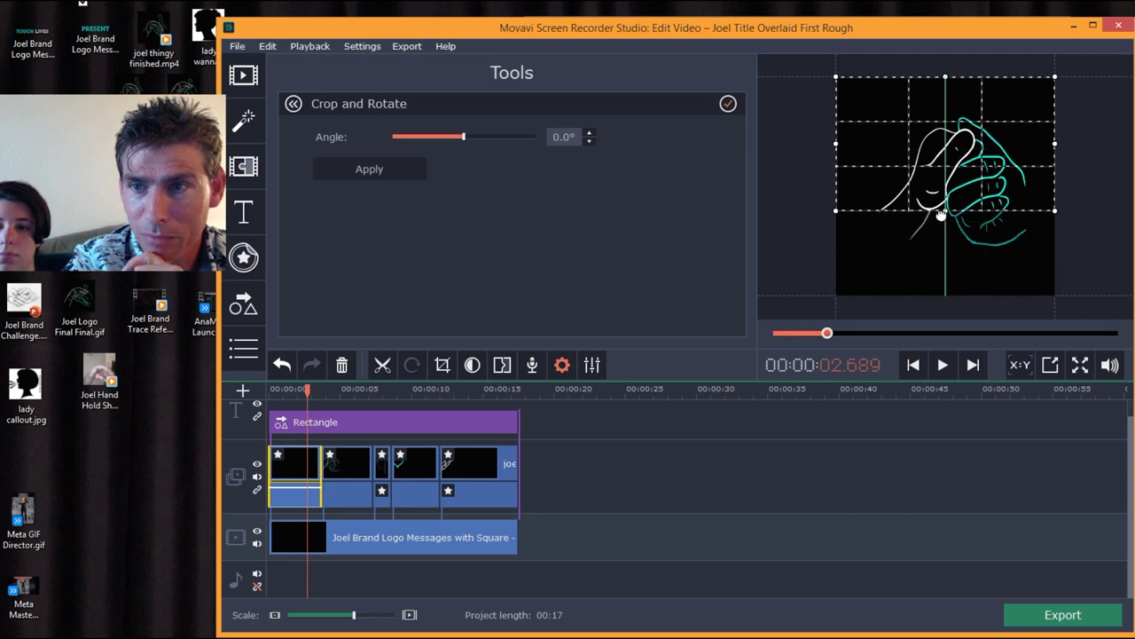
{"action": "left_click_drag", "start_coordinate": [946, 76], "coordinate": [945, 163]}
{"action": "left_click", "coordinate": [410, 177]}
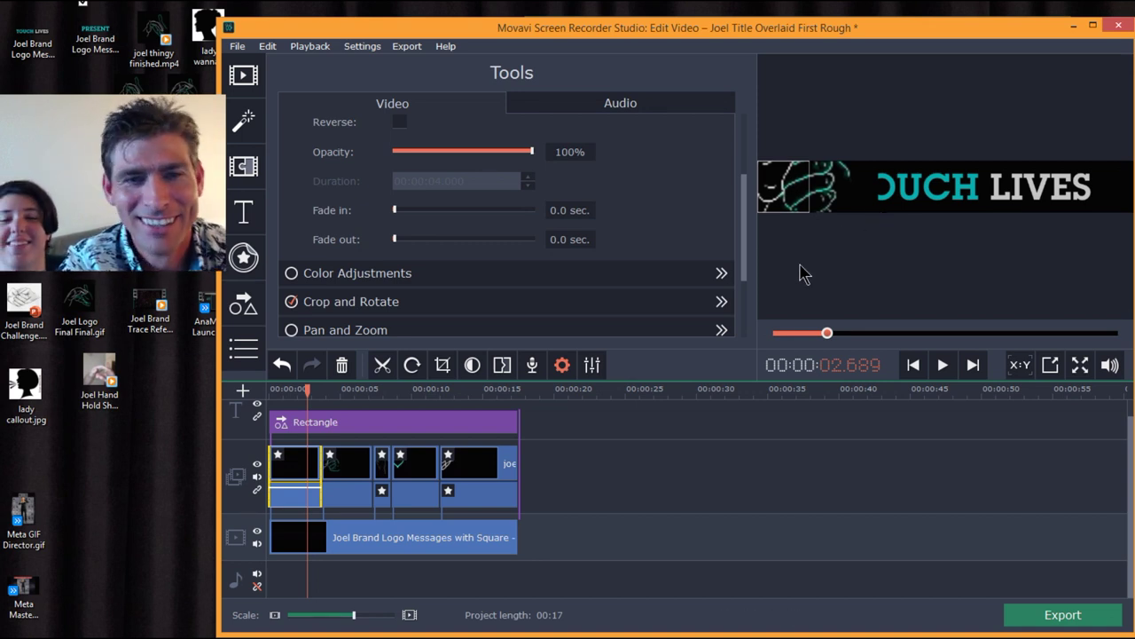
{"action": "key", "text": "ctrl+z"}
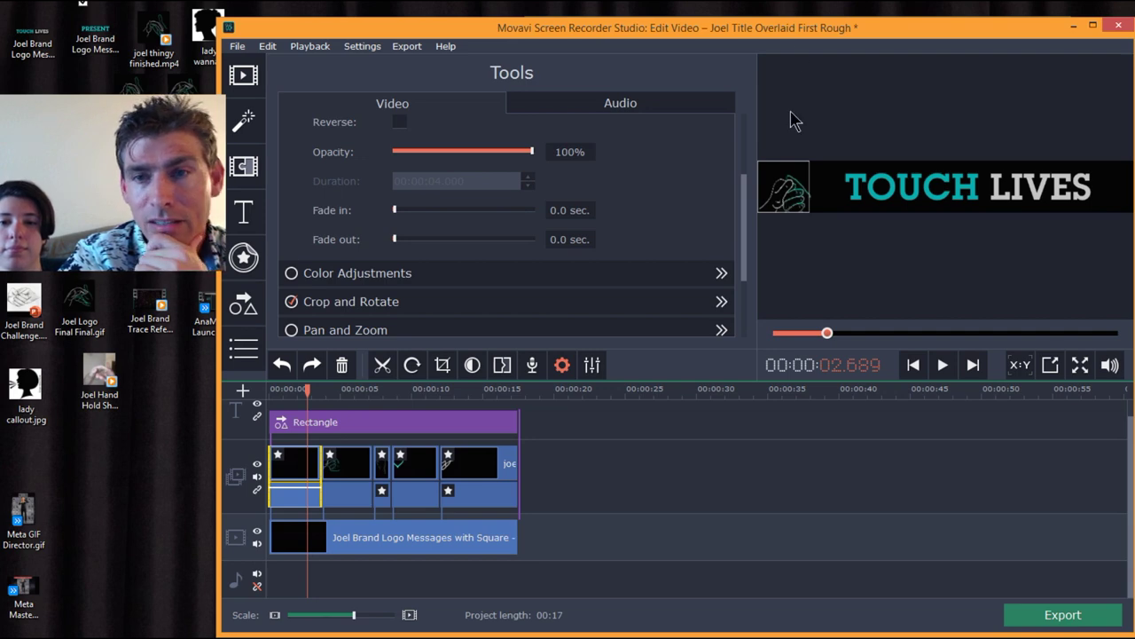
Minimize Movavi and PowerPoint, and open Joel Title Combined Rough.gif from the desktop
{"action": "left_click", "coordinate": [1078, 27]}
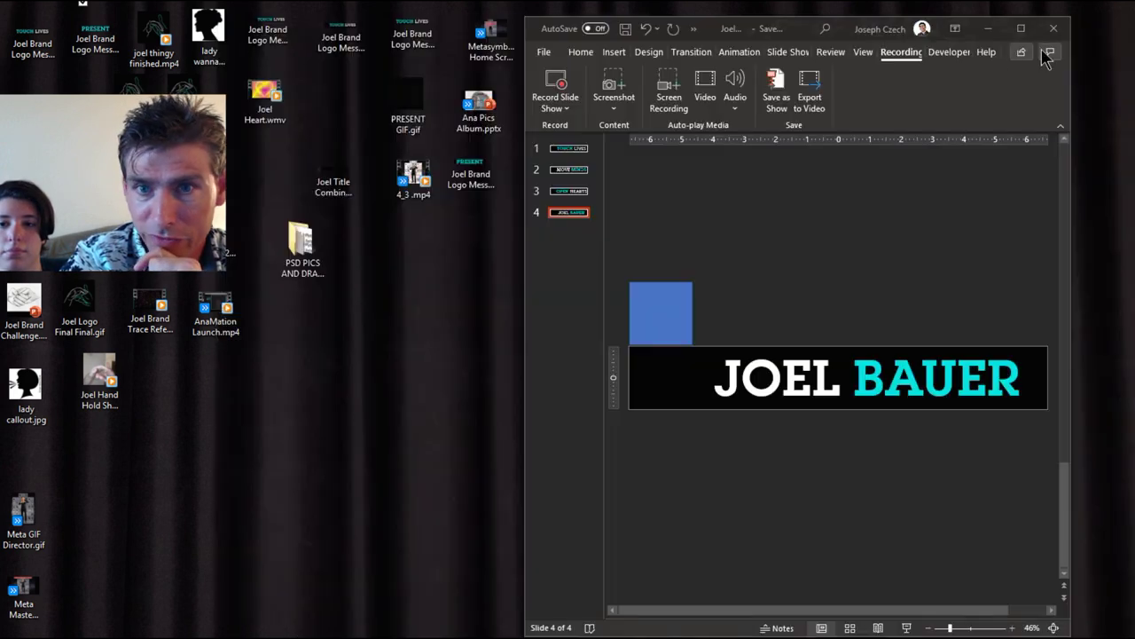
{"action": "left_click", "coordinate": [988, 28]}
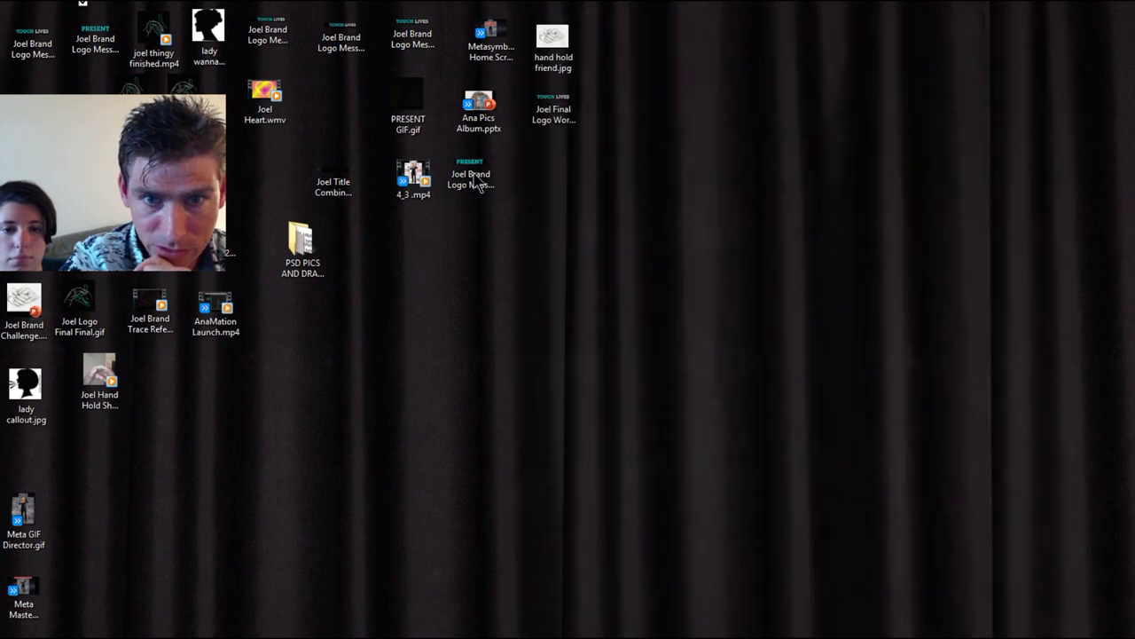
{"action": "left_click", "coordinate": [342, 188]}
{"action": "double_click", "coordinate": [344, 183]}
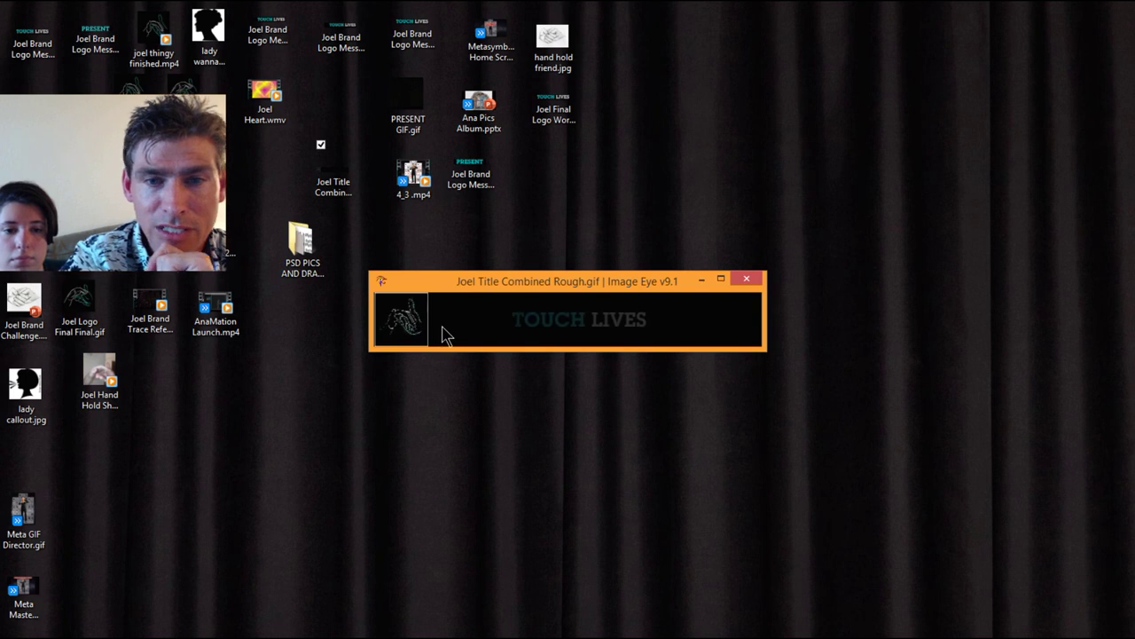
Enlarge and reposition the image viewer window, watch the combined logo and title animation, and close it
{"action": "left_click_drag", "start_coordinate": [756, 348], "coordinate": [858, 444]}
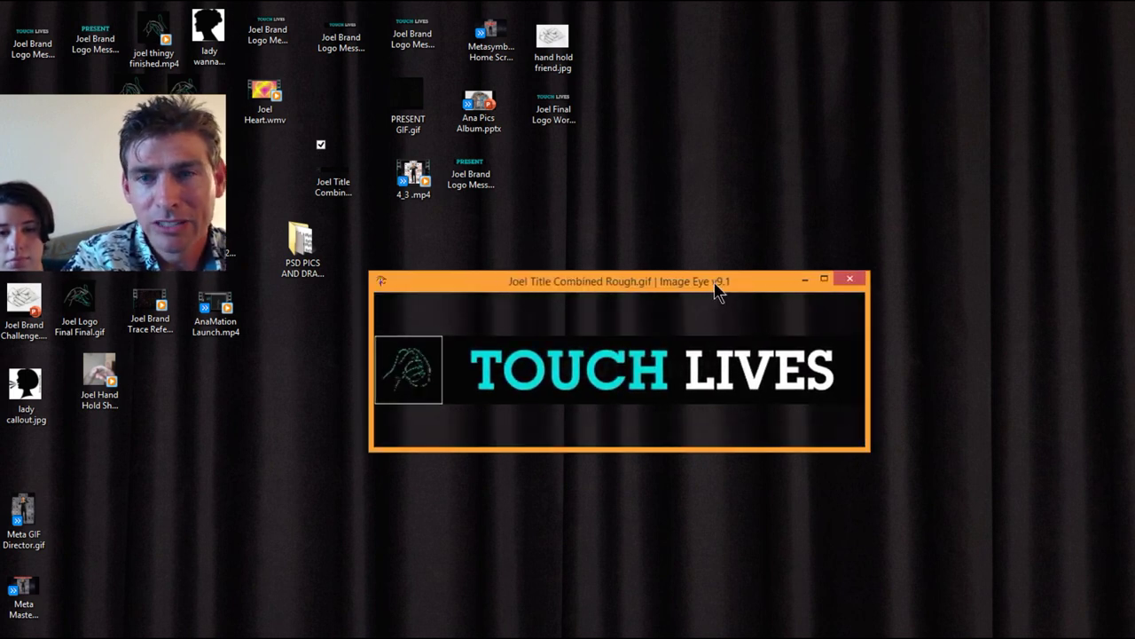
{"action": "left_click_drag", "start_coordinate": [712, 284], "coordinate": [641, 277]}
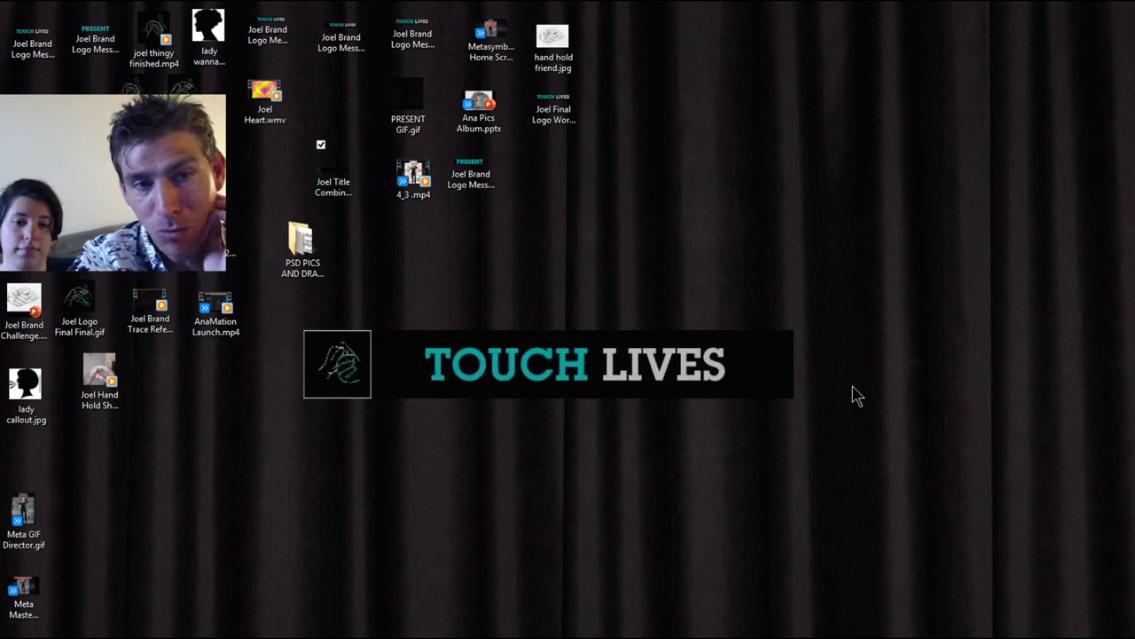
{"action": "mouse_move", "coordinate": [736, 381]}
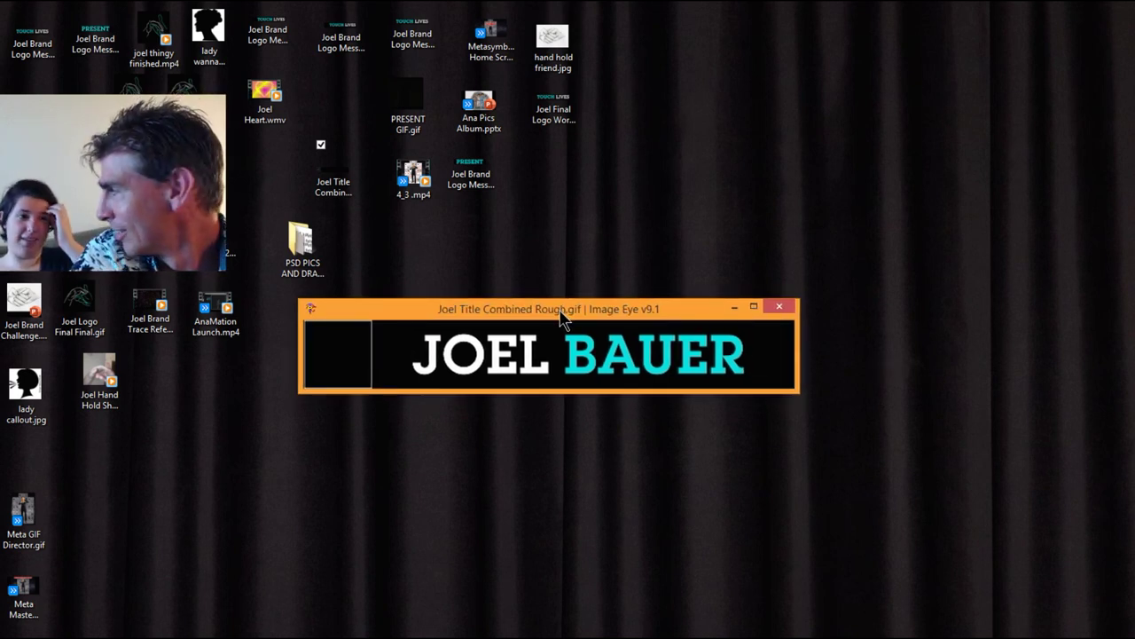
{"action": "left_click_drag", "start_coordinate": [561, 318], "coordinate": [564, 320]}
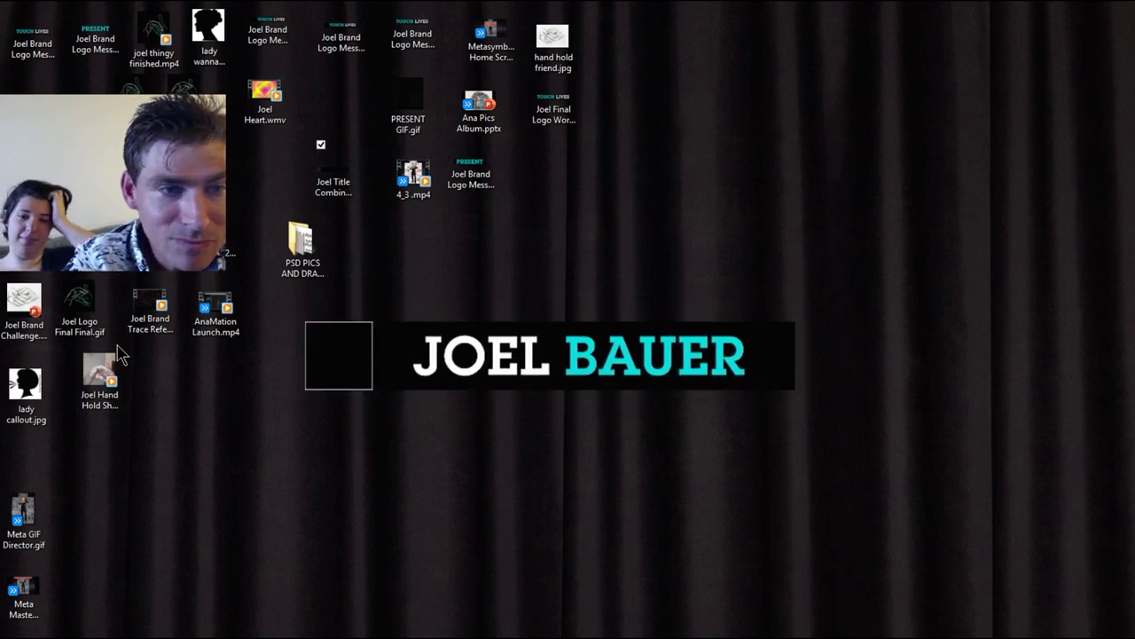
{"action": "left_click", "coordinate": [780, 308]}
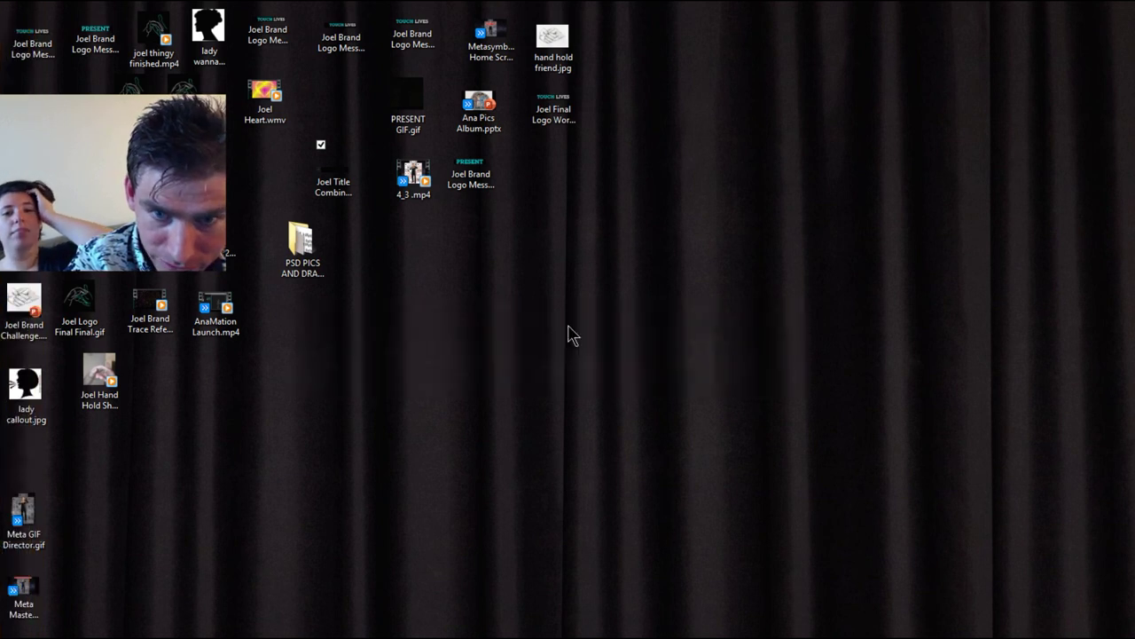
Switch back to Movavi and leave the overlaid title project for a new one, discarding its changes
{"action": "mouse_move", "coordinate": [17, 350]}
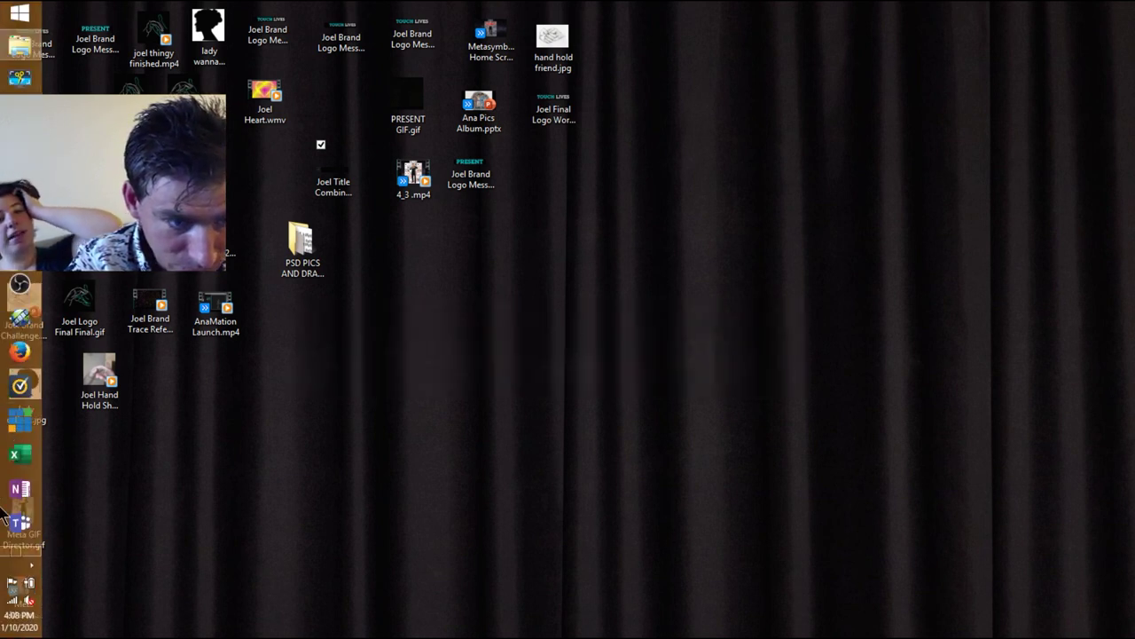
{"action": "left_click", "coordinate": [31, 565]}
{"action": "mouse_move", "coordinate": [33, 324]}
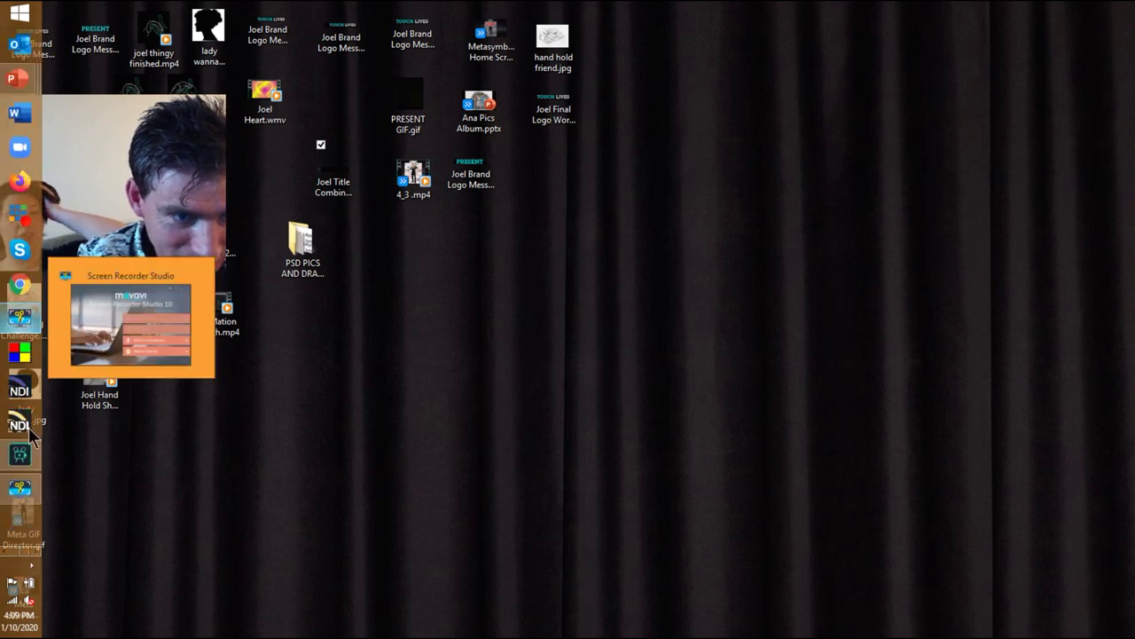
{"action": "left_click", "coordinate": [125, 319]}
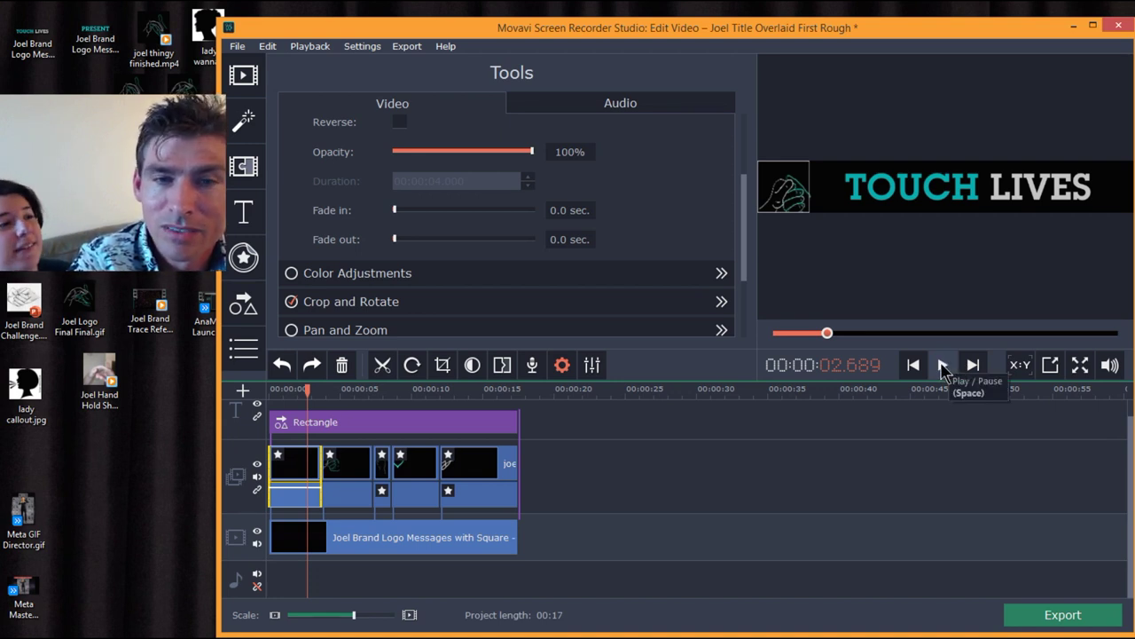
{"action": "left_click", "coordinate": [236, 47]}
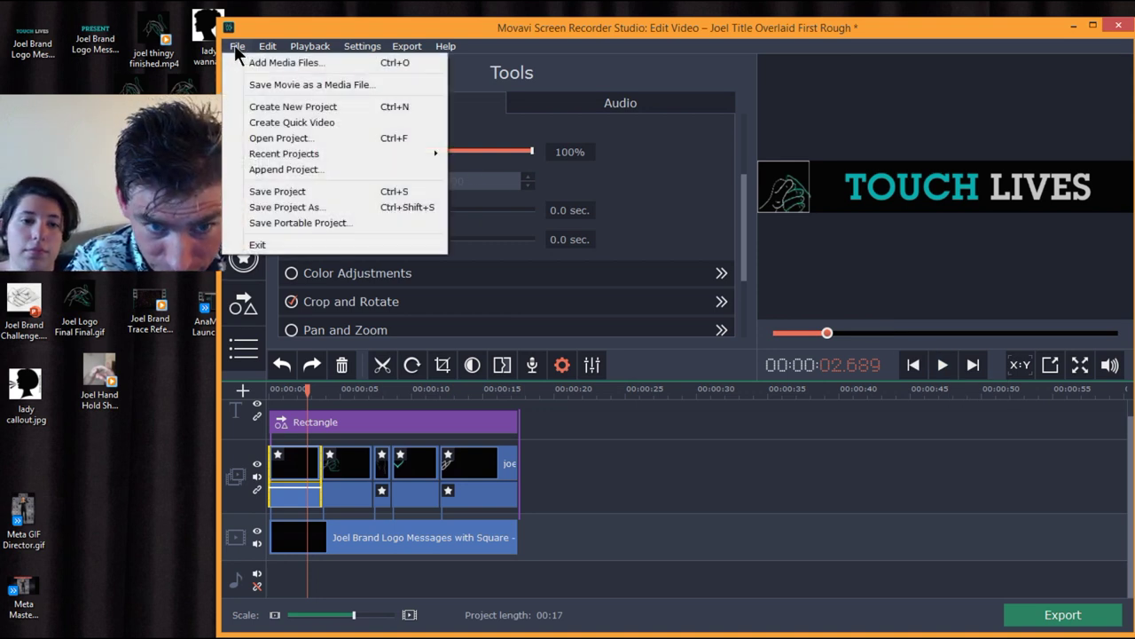
{"action": "left_click", "coordinate": [291, 110]}
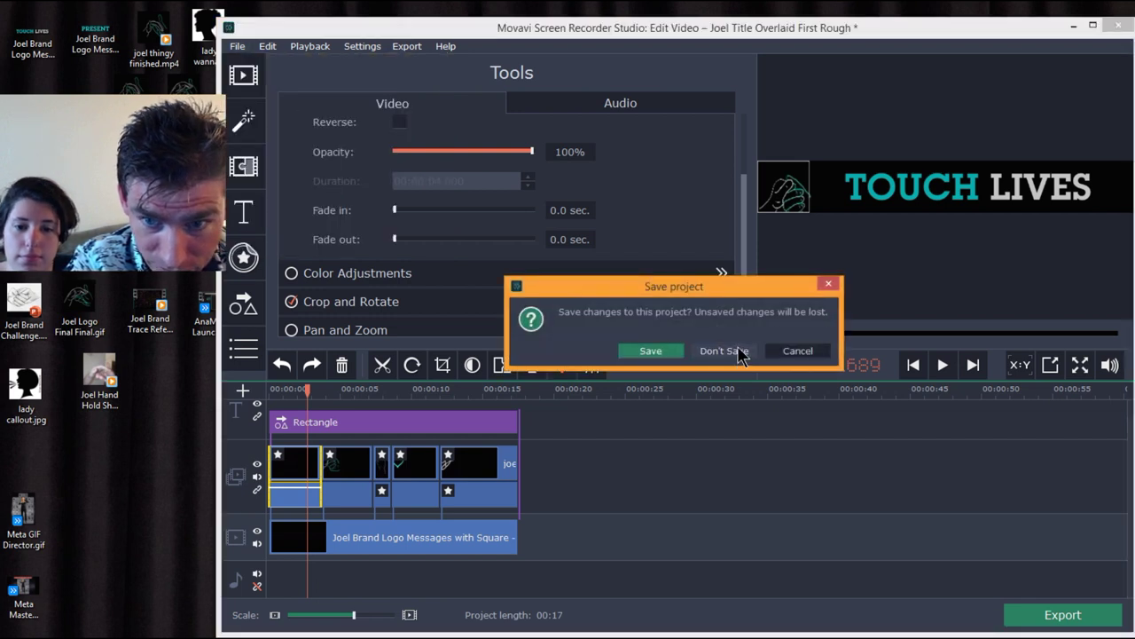
{"action": "left_click", "coordinate": [739, 351]}
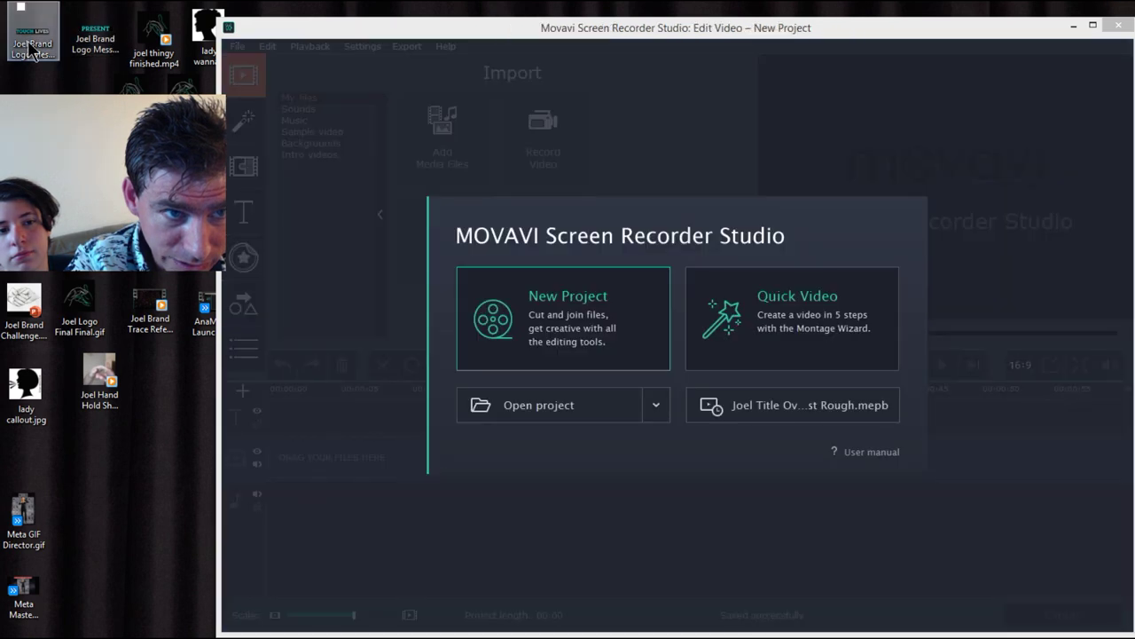
Start a regular new project and place joel thingy finished.mp4 from the desktop on the video track
{"action": "left_click", "coordinate": [153, 46]}
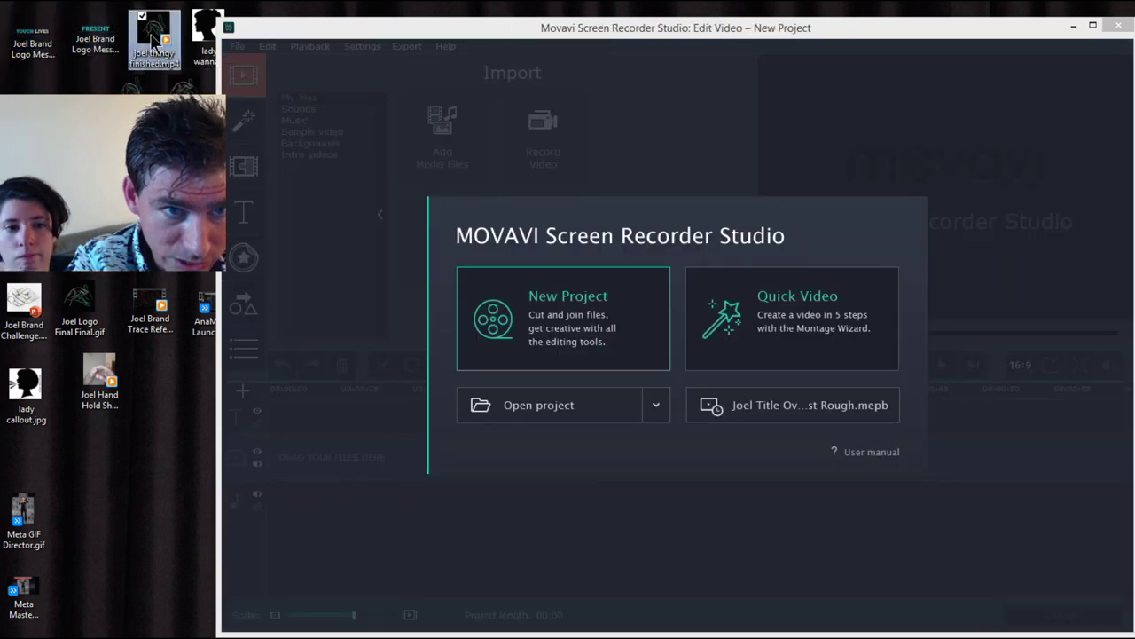
{"action": "left_click", "coordinate": [510, 318]}
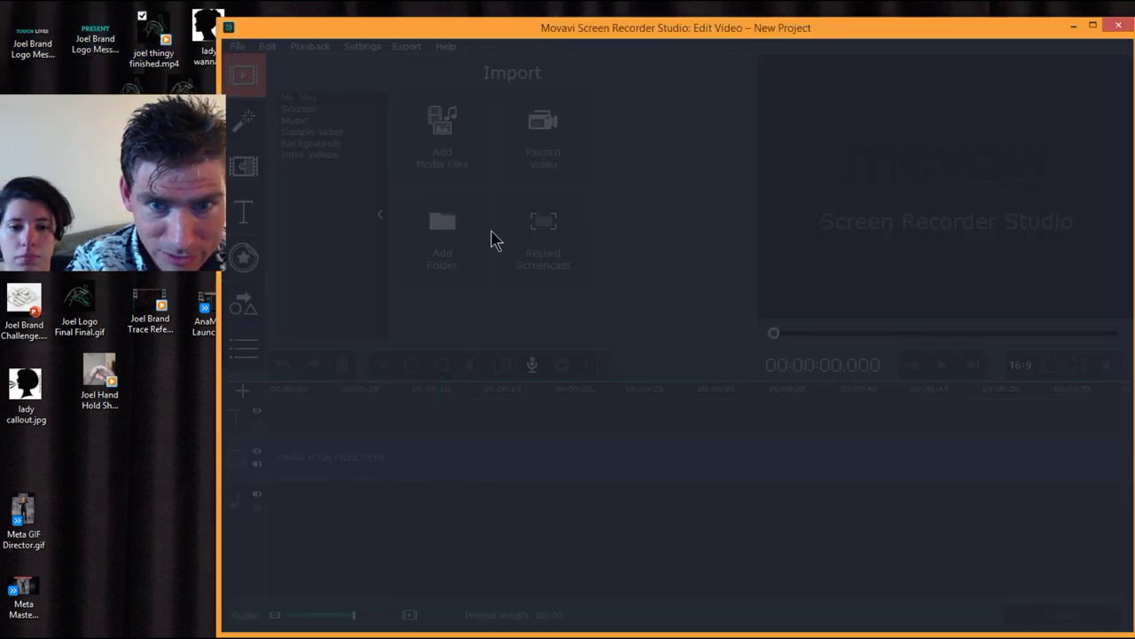
{"action": "left_click_drag", "start_coordinate": [145, 40], "coordinate": [362, 437]}
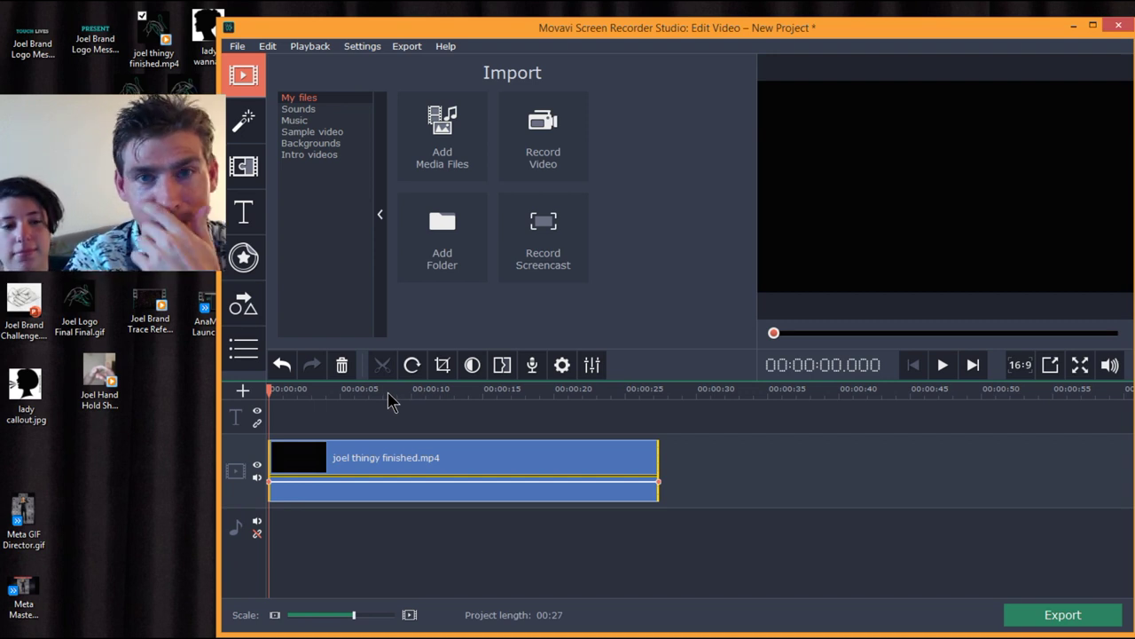
Play the imported clip from its start, stopping among the moving hand outlines at about 10 and 11 seconds
{"action": "left_click", "coordinate": [944, 366]}
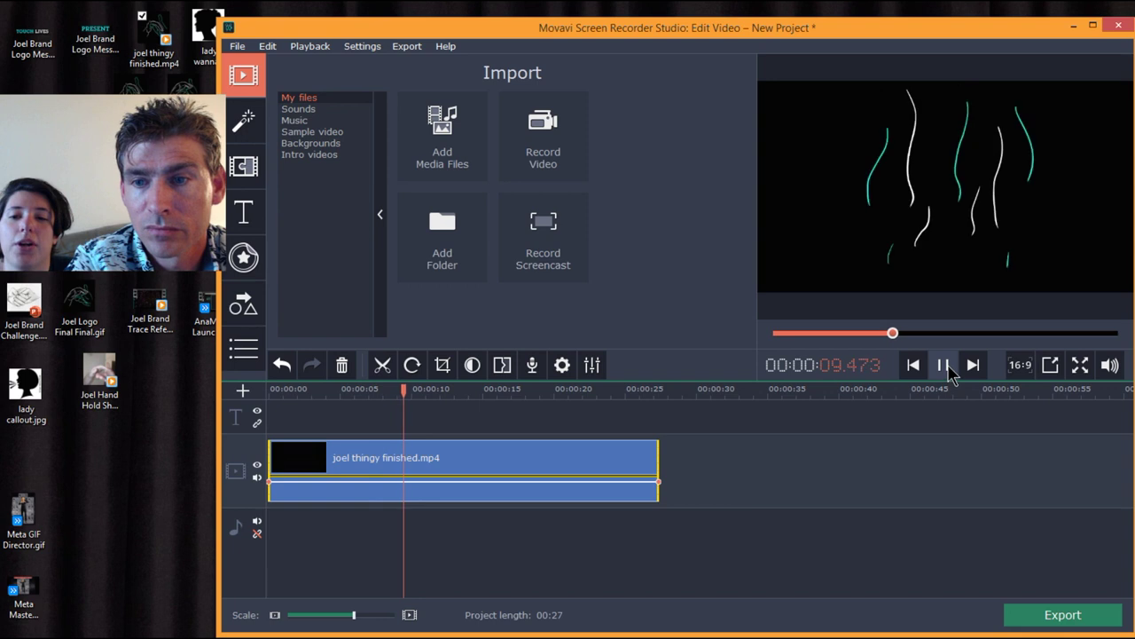
{"action": "left_click", "coordinate": [948, 370]}
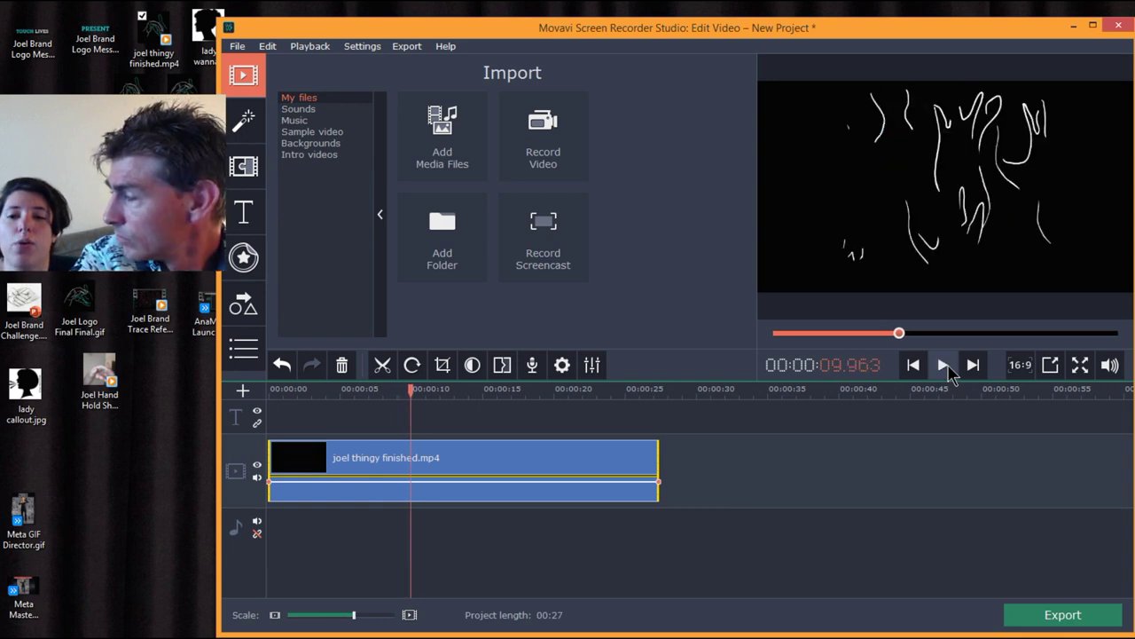
{"action": "left_click", "coordinate": [944, 365]}
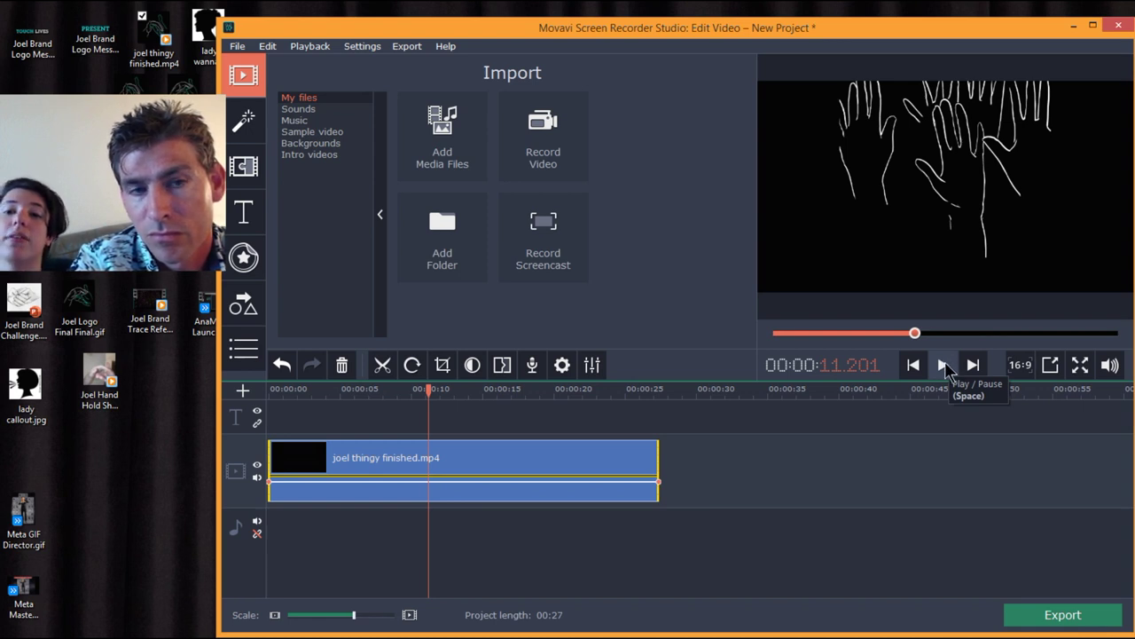
Replay the raised-hands section around 11 to 13 seconds several times, rewinding slightly between plays, to examine its transition
{"action": "left_click", "coordinate": [944, 366]}
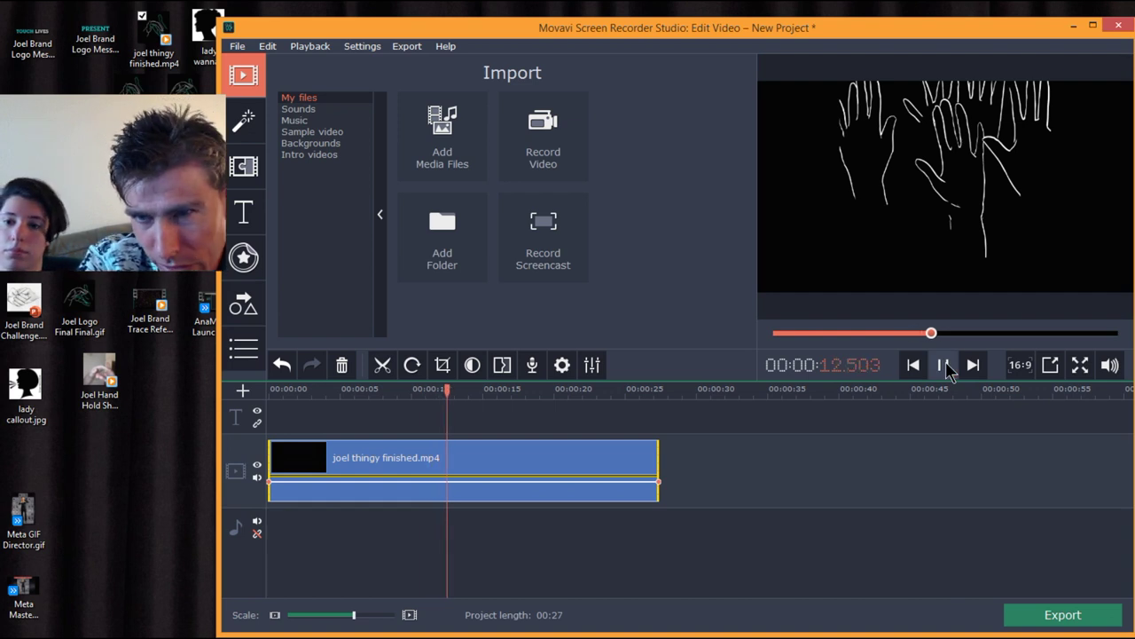
{"action": "left_click", "coordinate": [944, 366]}
{"action": "left_click_drag", "start_coordinate": [936, 335], "coordinate": [925, 342]}
{"action": "left_click", "coordinate": [943, 366]}
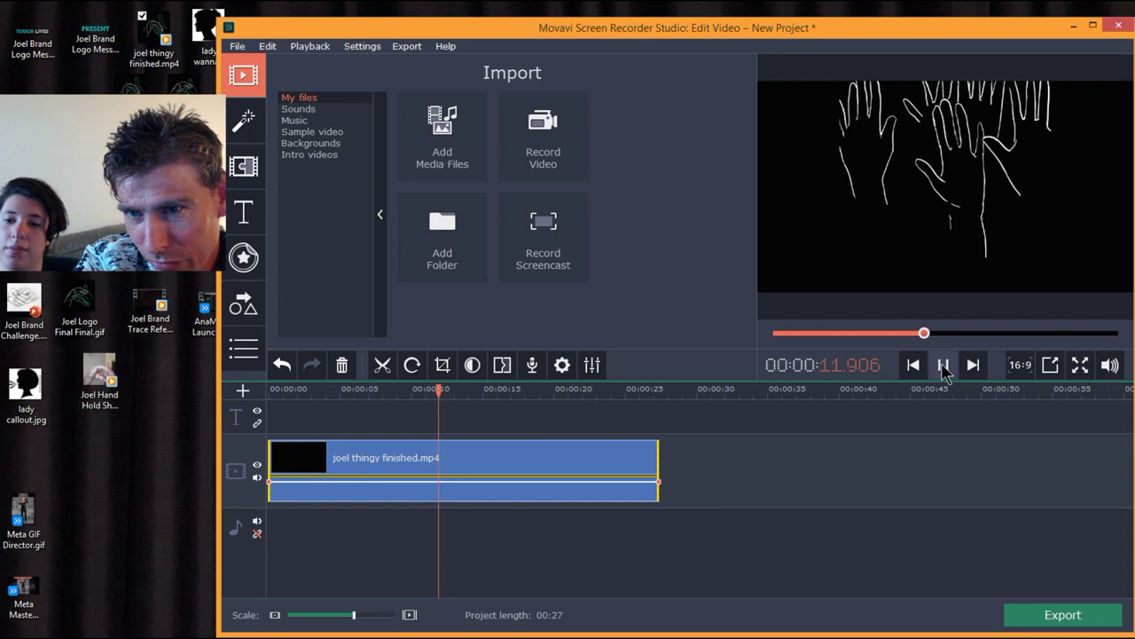
{"action": "left_click", "coordinate": [944, 366]}
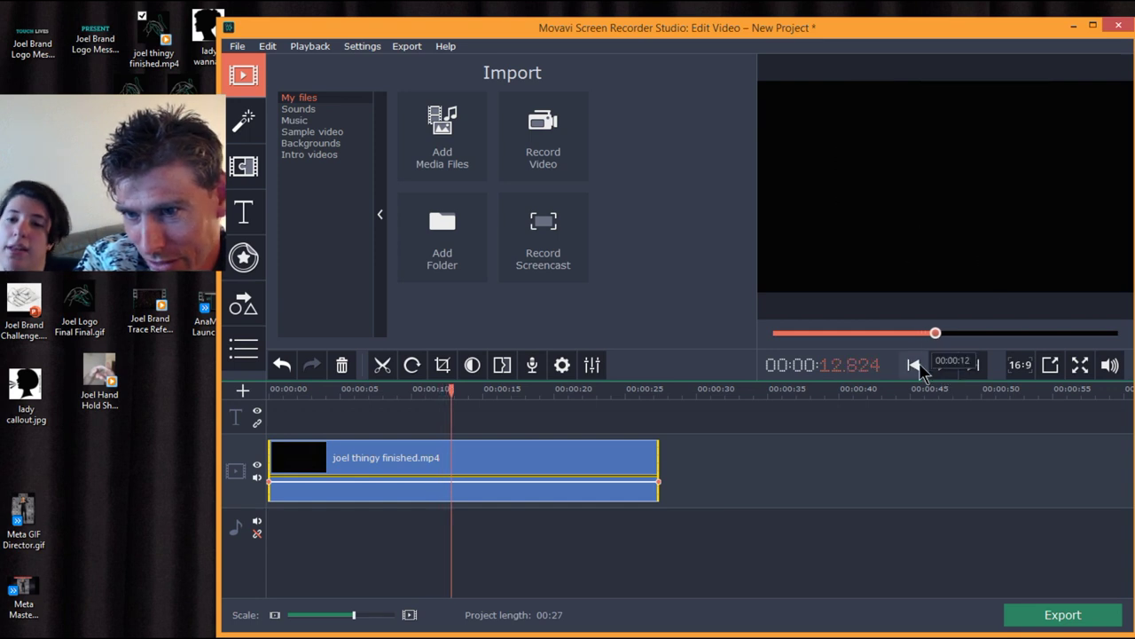
{"action": "left_click_drag", "start_coordinate": [935, 335], "coordinate": [916, 336]}
{"action": "left_click", "coordinate": [972, 366]}
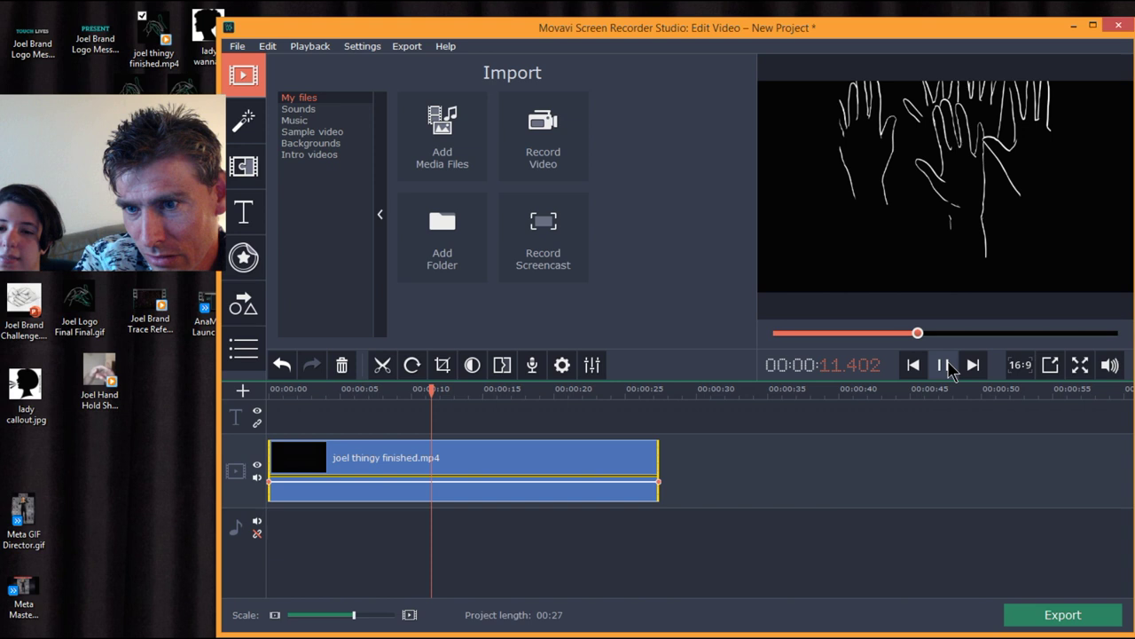
{"action": "left_click", "coordinate": [943, 365]}
{"action": "left_click_drag", "start_coordinate": [930, 333], "coordinate": [922, 333]}
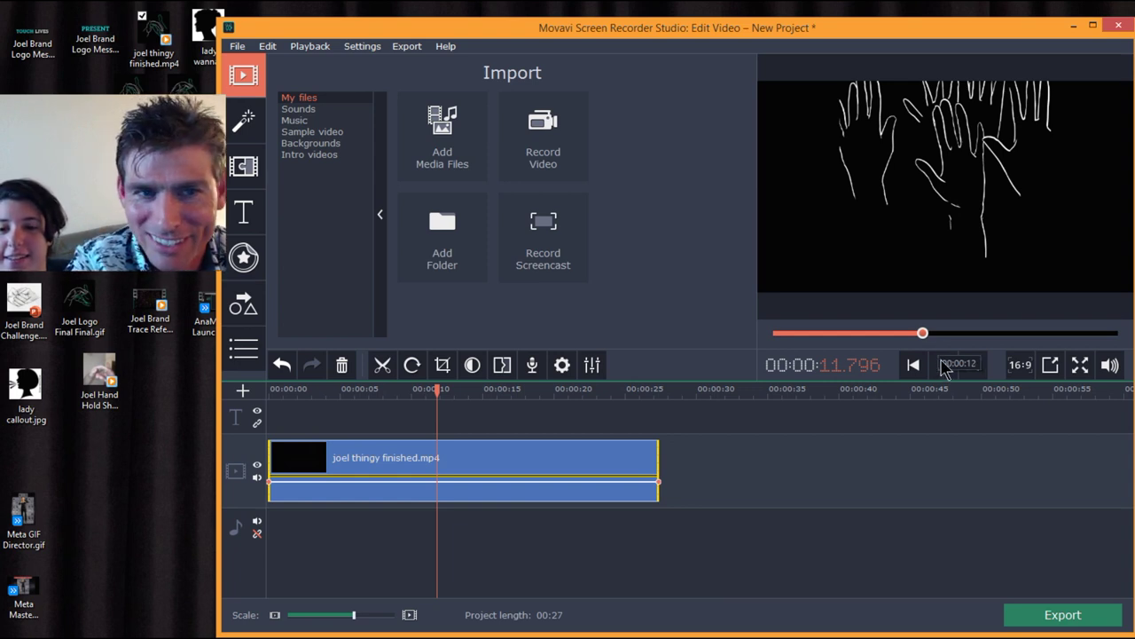
Play on through the heart drawing and pause on the B signature at about 19.7 seconds
{"action": "left_click", "coordinate": [944, 365]}
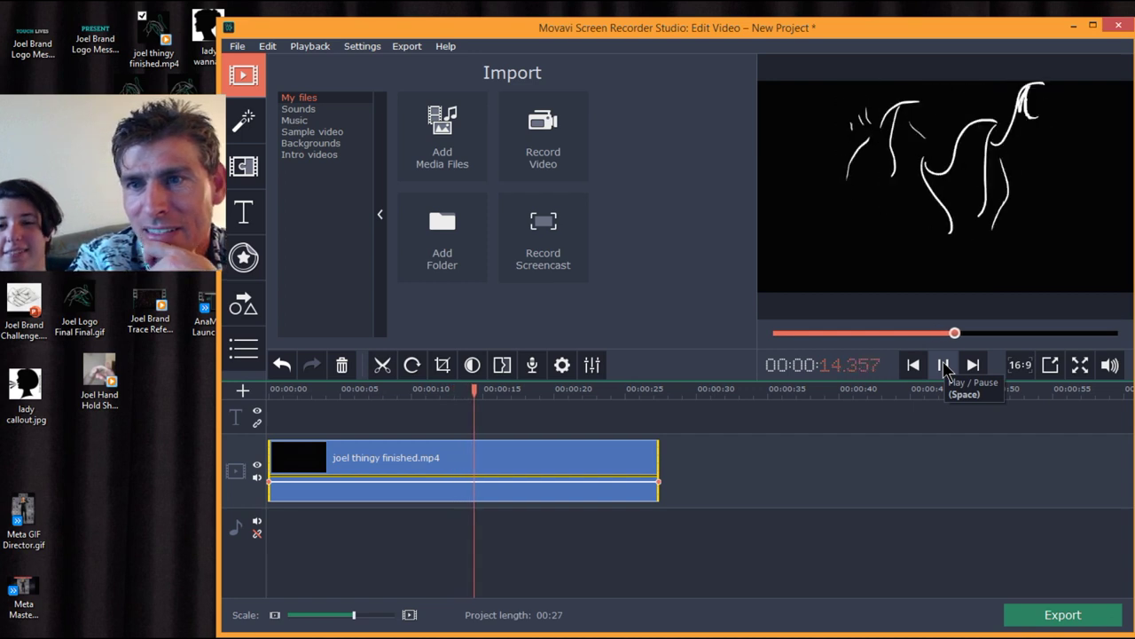
{"action": "left_click", "coordinate": [943, 365]}
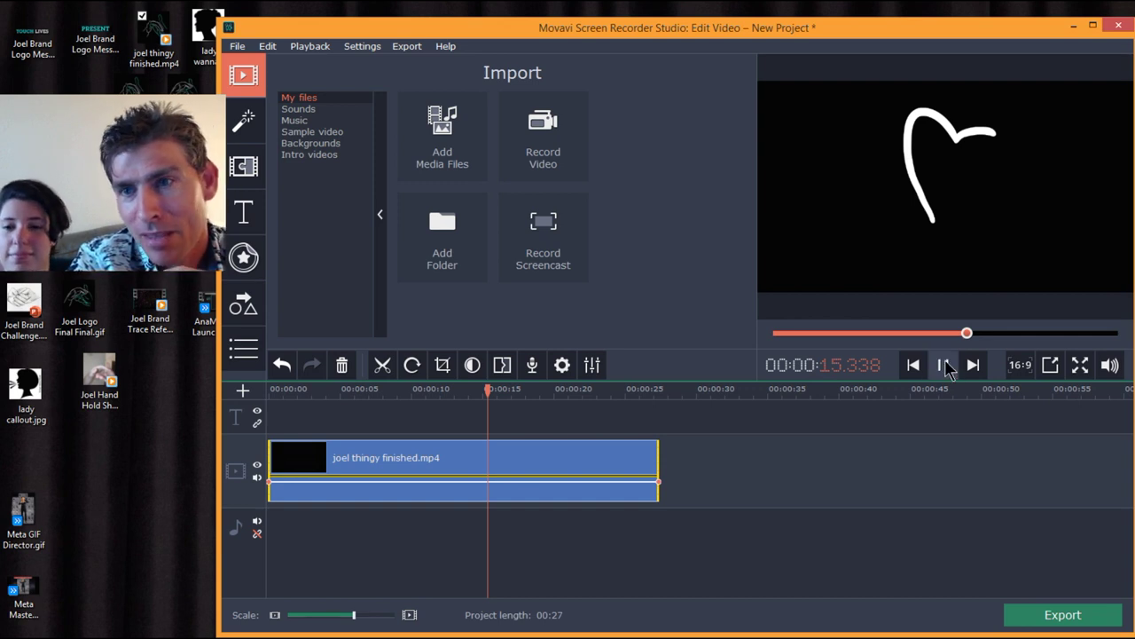
{"action": "left_click", "coordinate": [945, 365]}
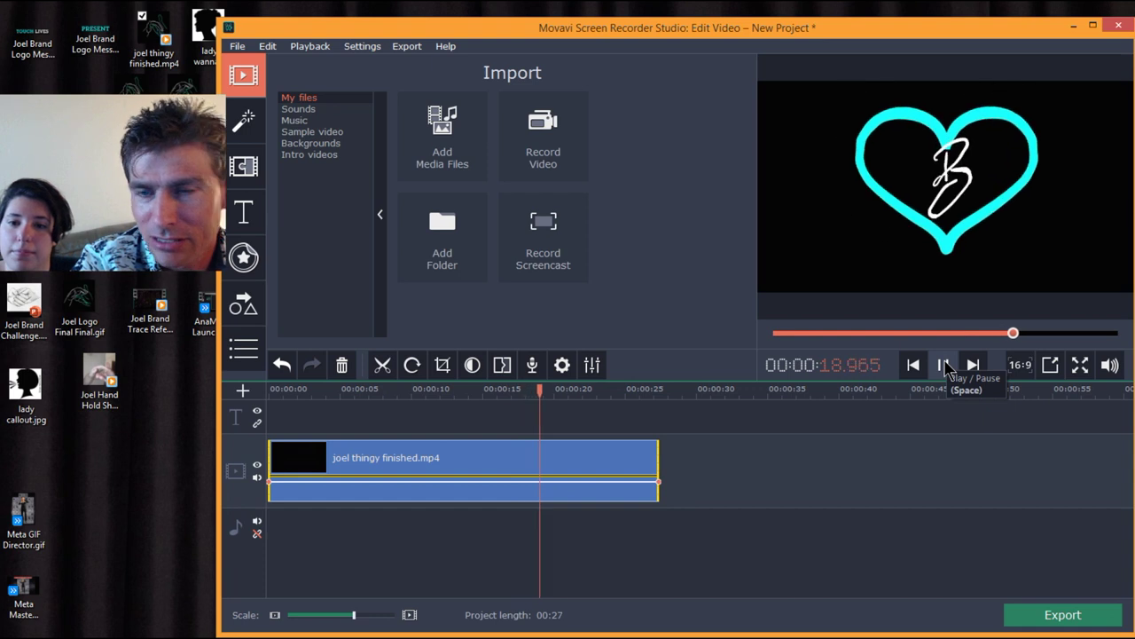
{"action": "left_click", "coordinate": [944, 366]}
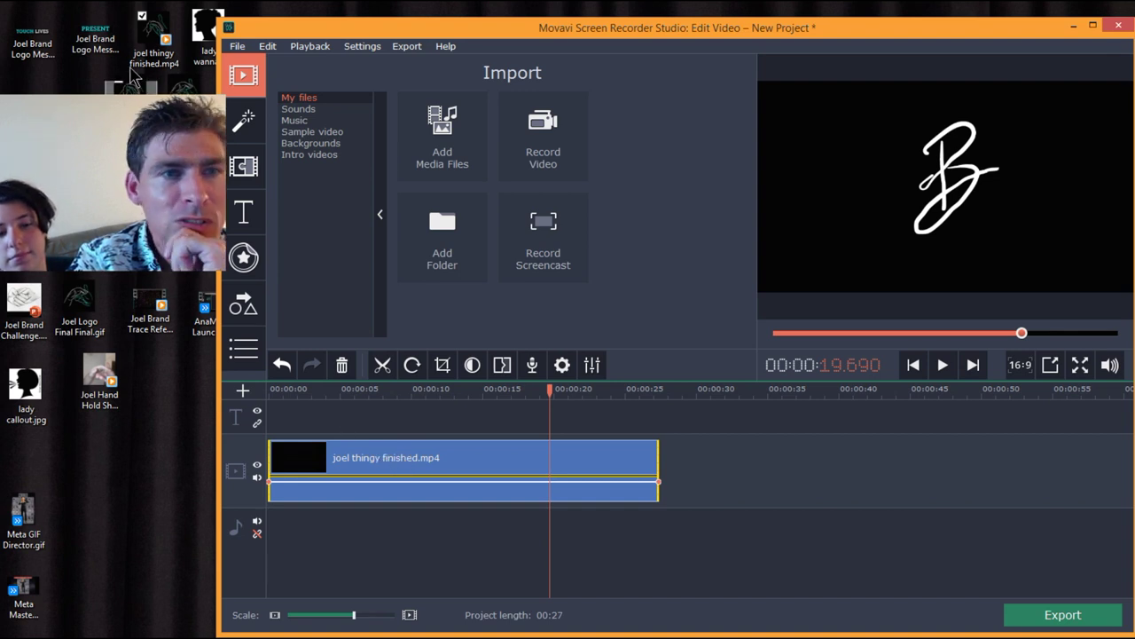
Add an overlay video track and place Joel Brand Logo Messages_2.mp4 from the desktop on it, starting at zero above the hand animation
{"action": "left_click", "coordinate": [84, 34]}
{"action": "left_click", "coordinate": [42, 35]}
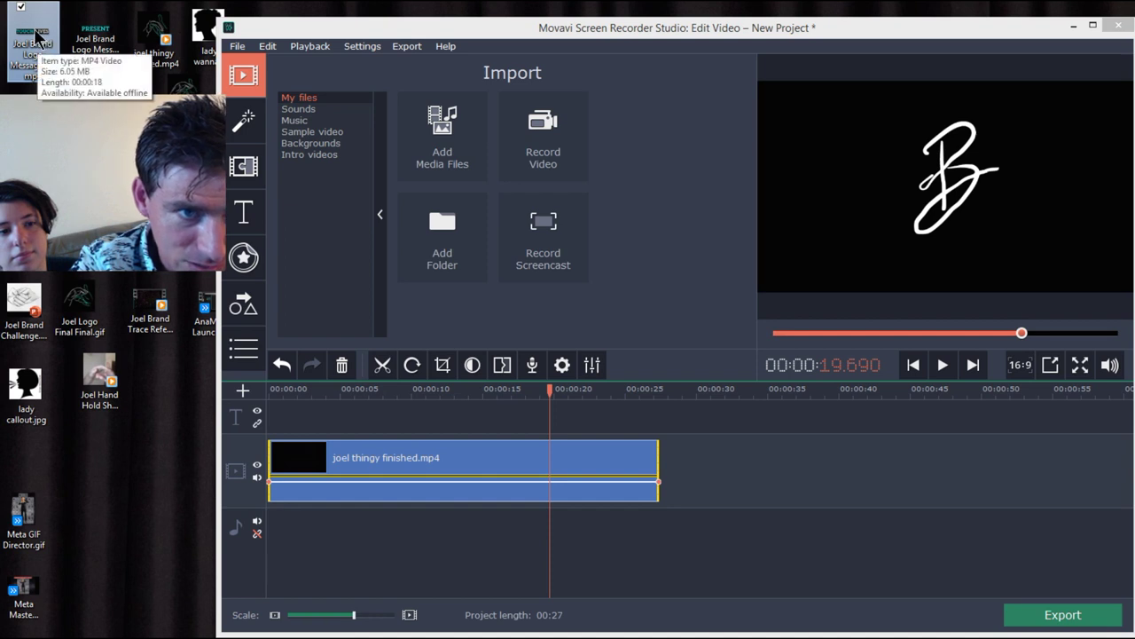
{"action": "left_click_drag", "start_coordinate": [42, 36], "coordinate": [378, 410]}
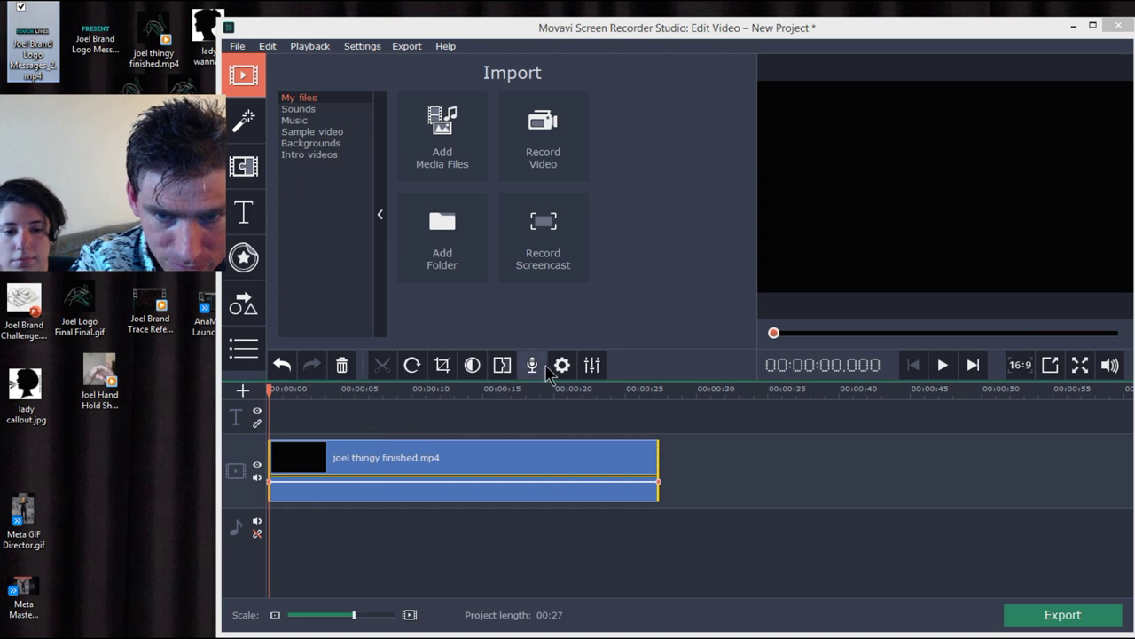
{"action": "left_click", "coordinate": [243, 390]}
{"action": "left_click", "coordinate": [279, 415]}
{"action": "left_click_drag", "start_coordinate": [377, 494], "coordinate": [365, 446]}
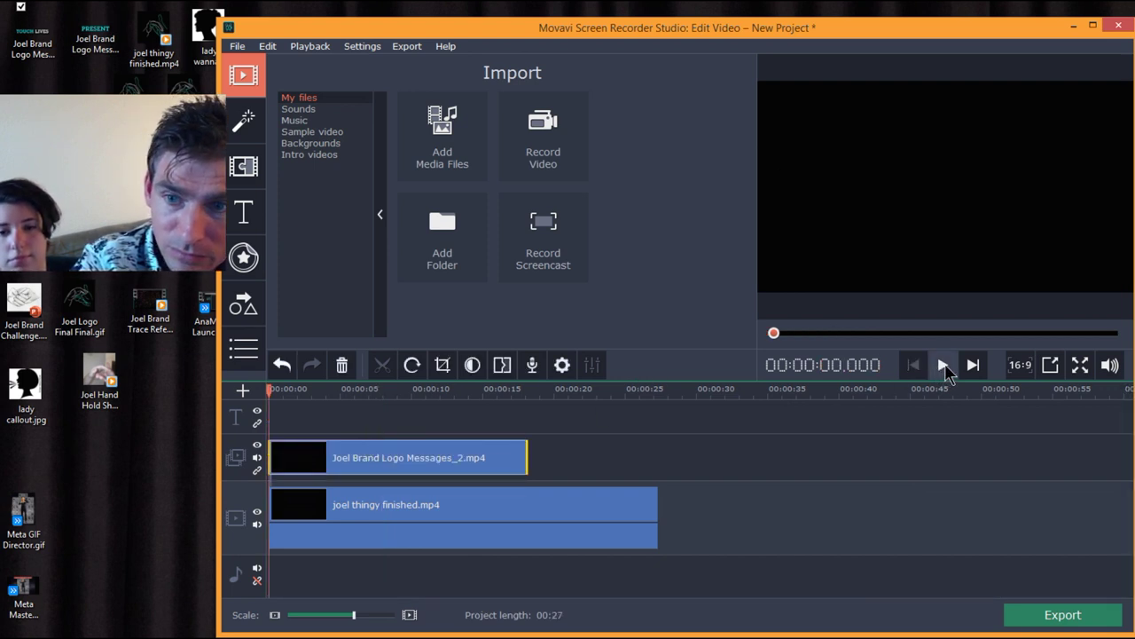
Play to the TOUCH LIVES title and crop the messages overlay to a full-width strip around the text
{"action": "left_click", "coordinate": [944, 365]}
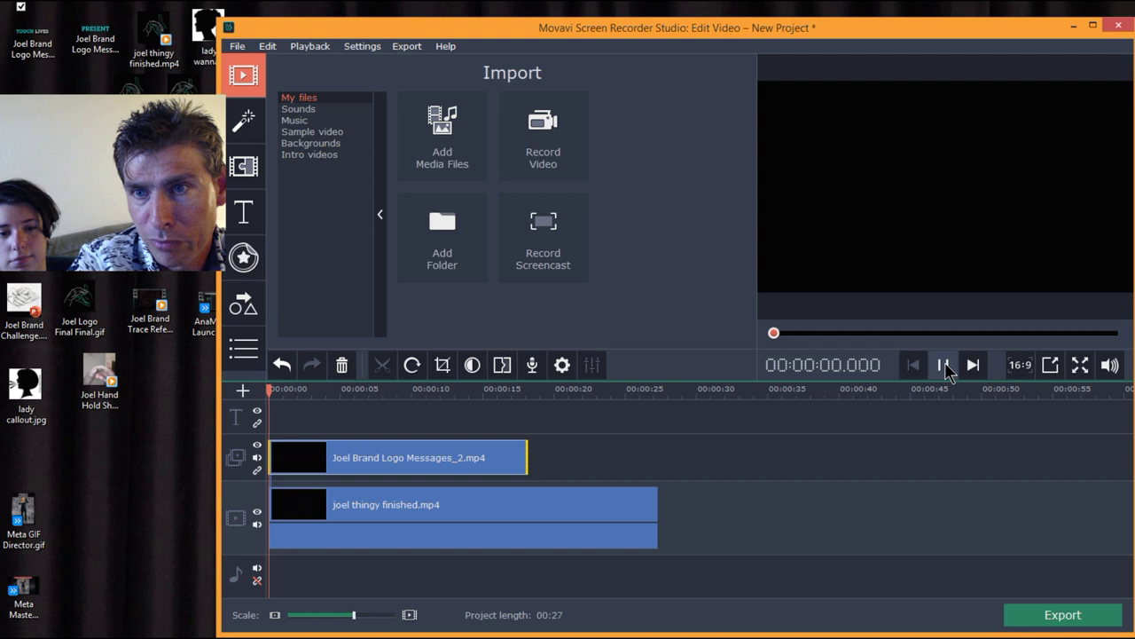
{"action": "key", "text": "space"}
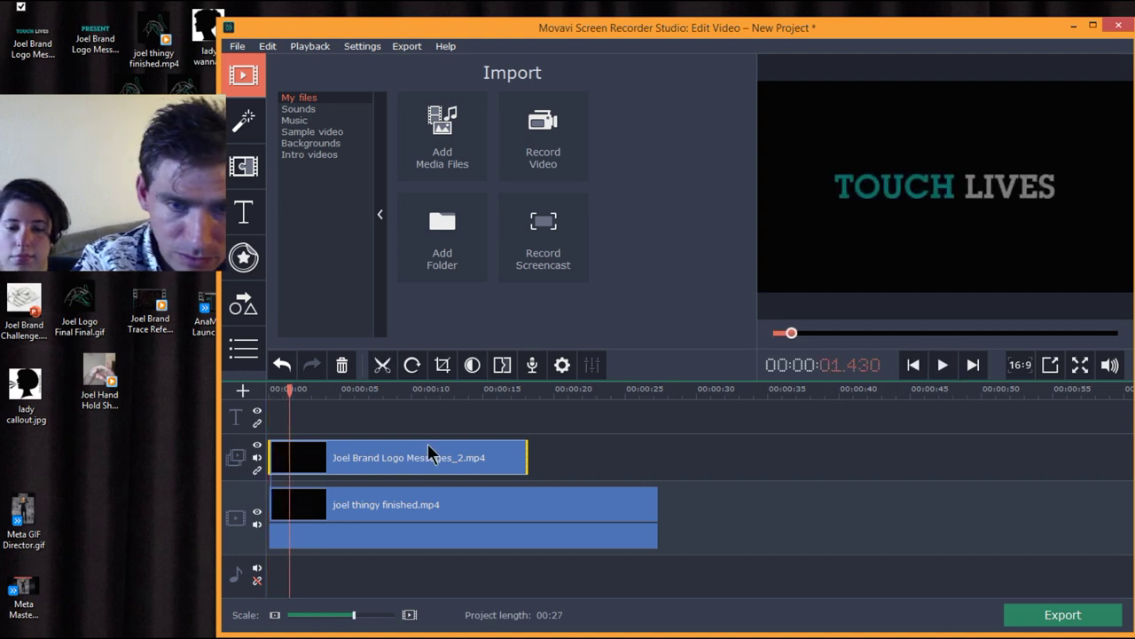
{"action": "right_click", "coordinate": [399, 454]}
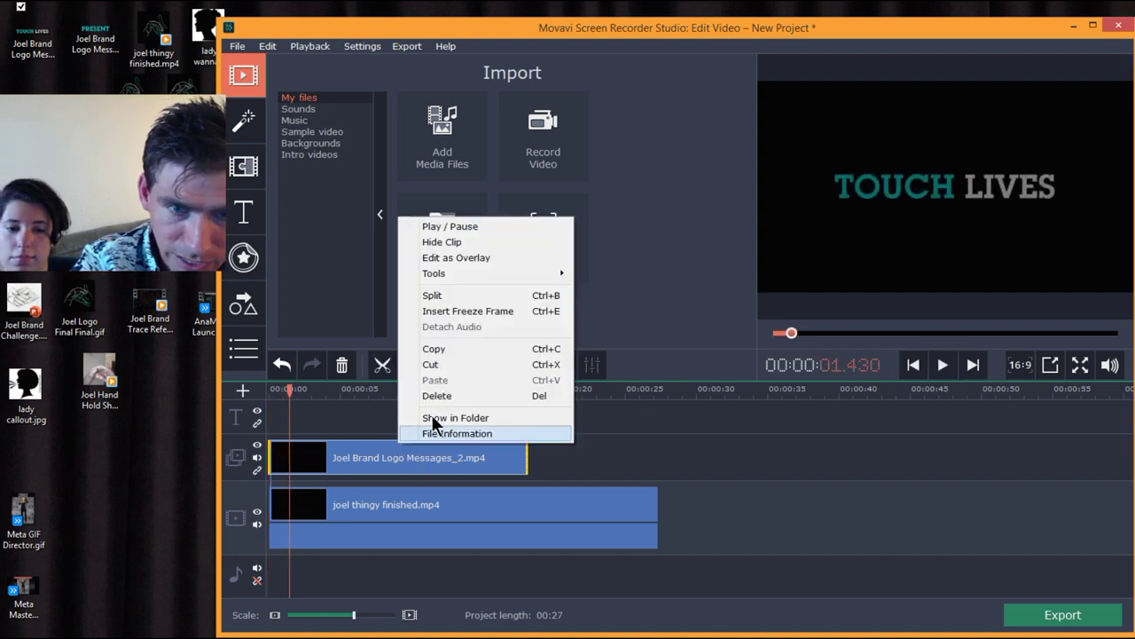
{"action": "left_click", "coordinate": [464, 255]}
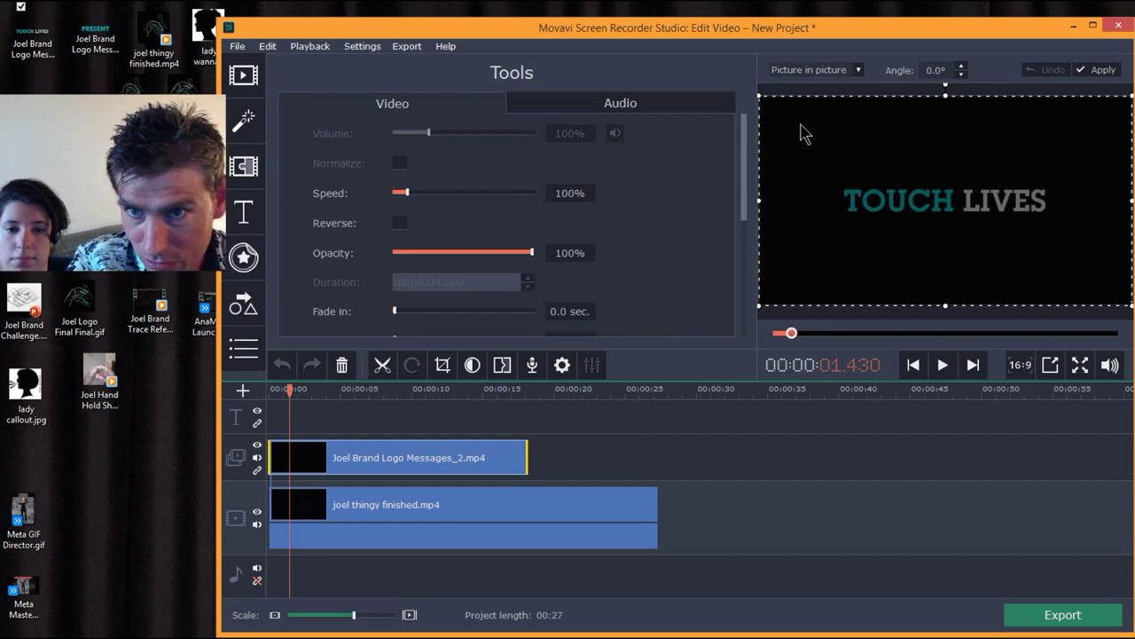
{"action": "left_click", "coordinate": [442, 365]}
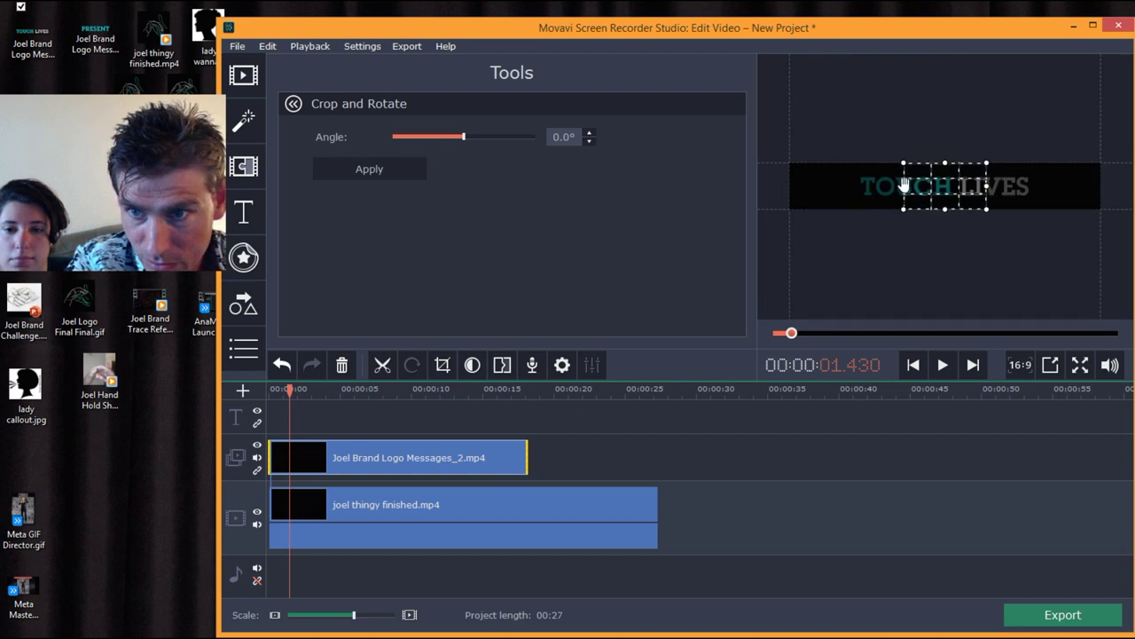
{"action": "left_click_drag", "start_coordinate": [905, 185], "coordinate": [792, 185]}
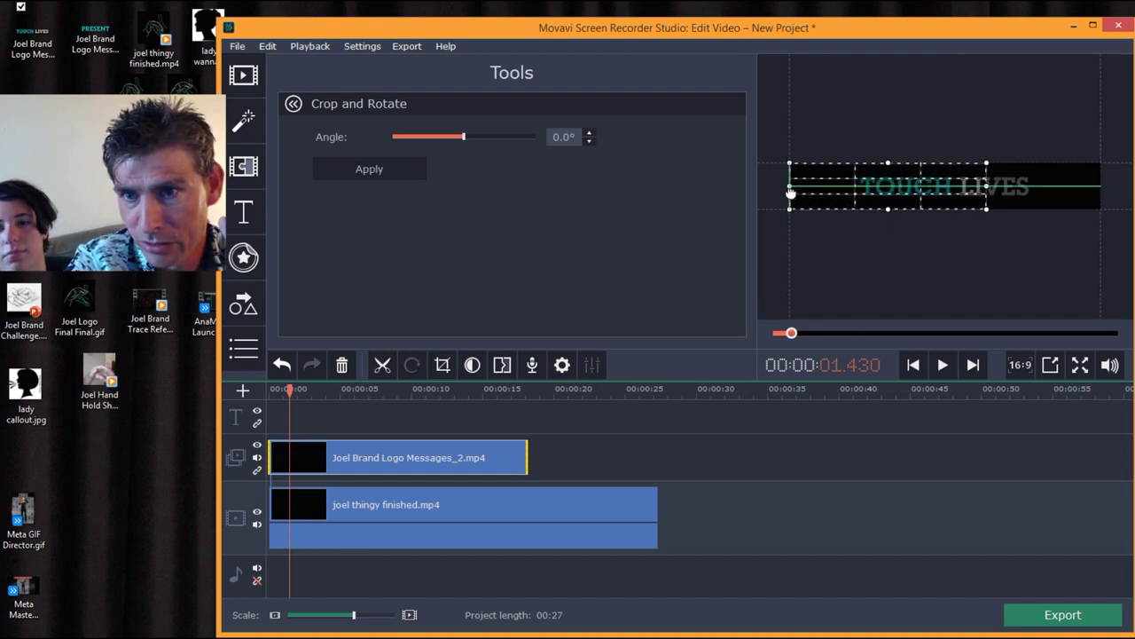
{"action": "left_click_drag", "start_coordinate": [987, 190], "coordinate": [1100, 190]}
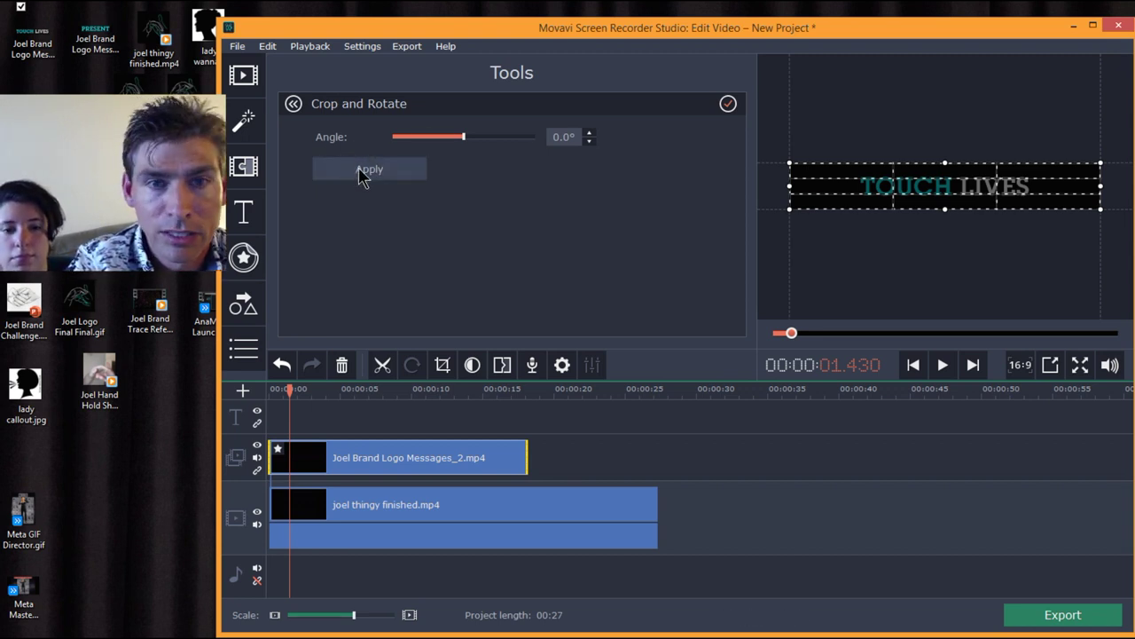
{"action": "left_click", "coordinate": [364, 170]}
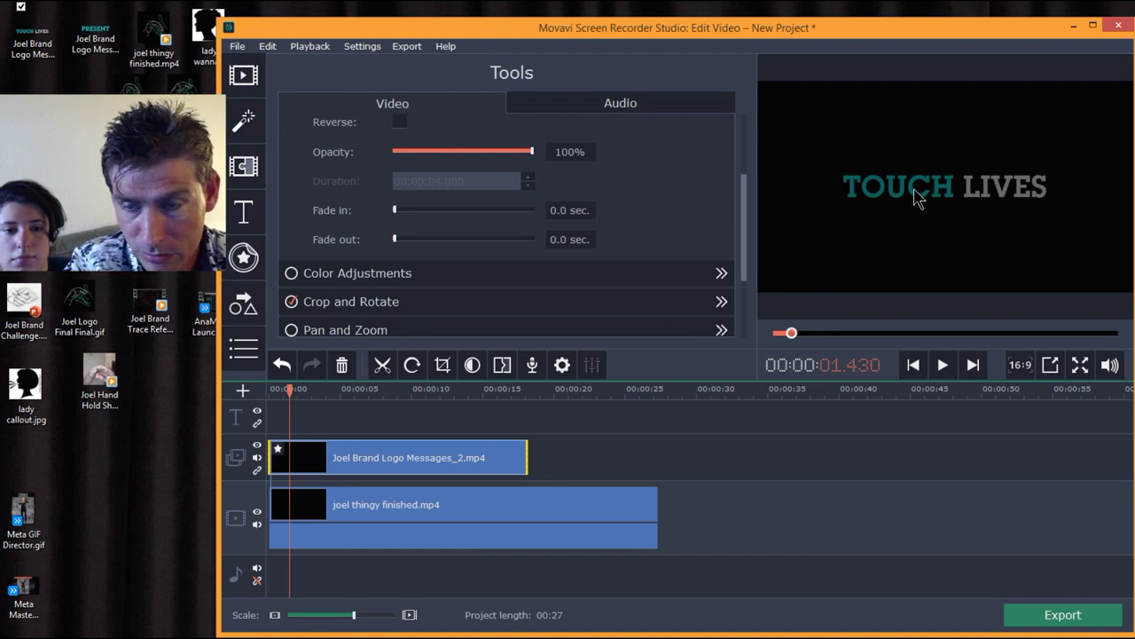
Edit the messages clip as an overlay, stretching its frame slightly downward and moving the title to the lower part of the picture
{"action": "right_click", "coordinate": [431, 458]}
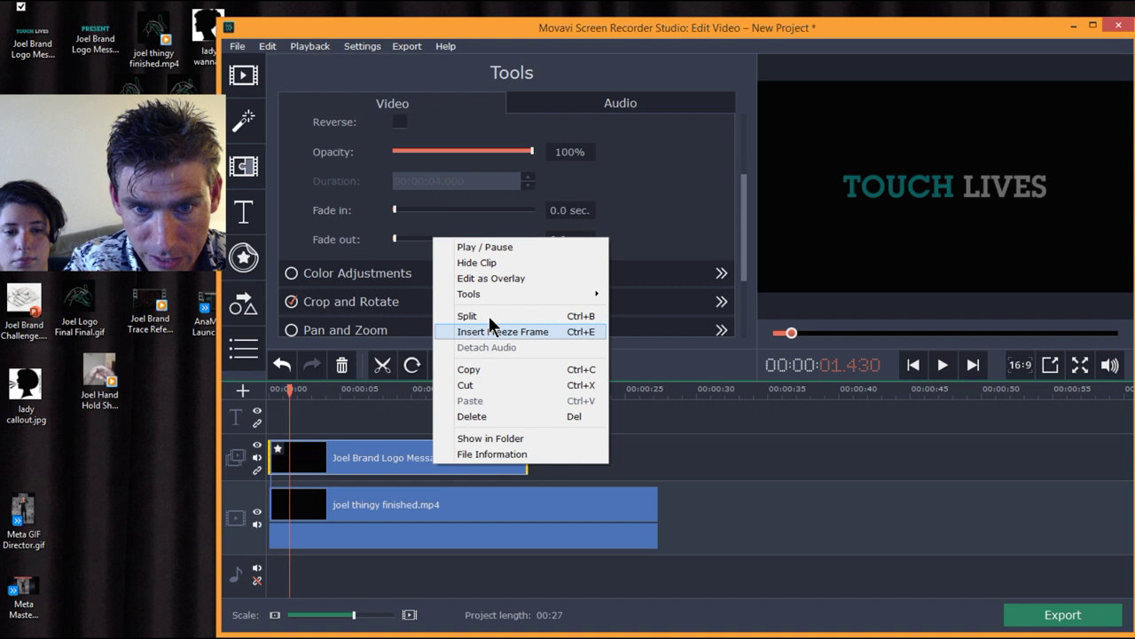
{"action": "left_click", "coordinate": [510, 278]}
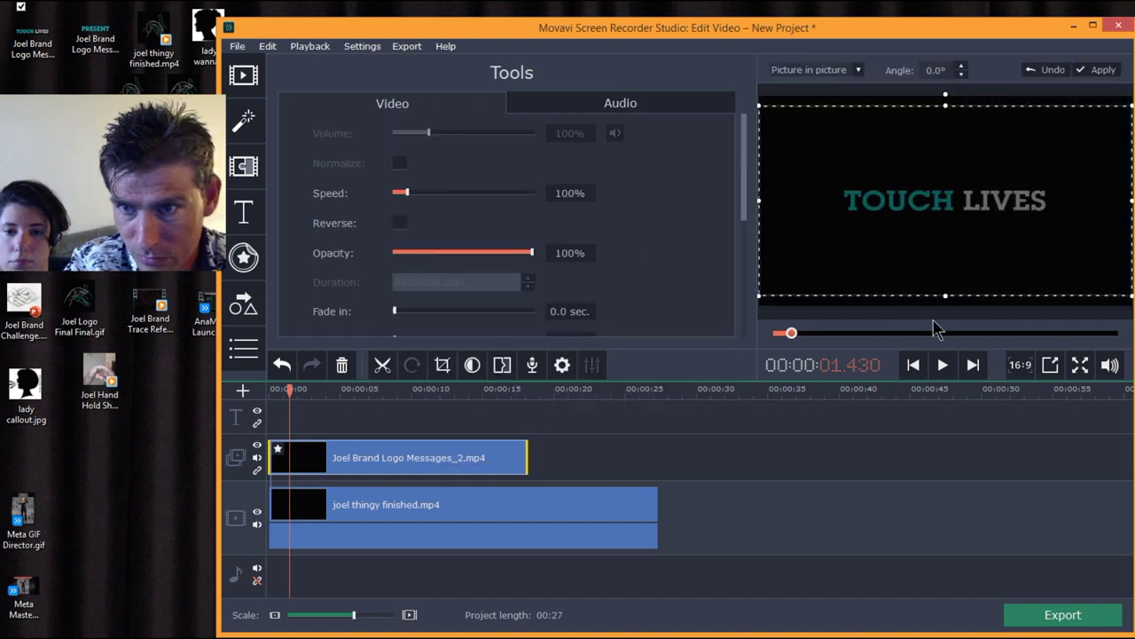
{"action": "left_click_drag", "start_coordinate": [945, 288], "coordinate": [945, 304]}
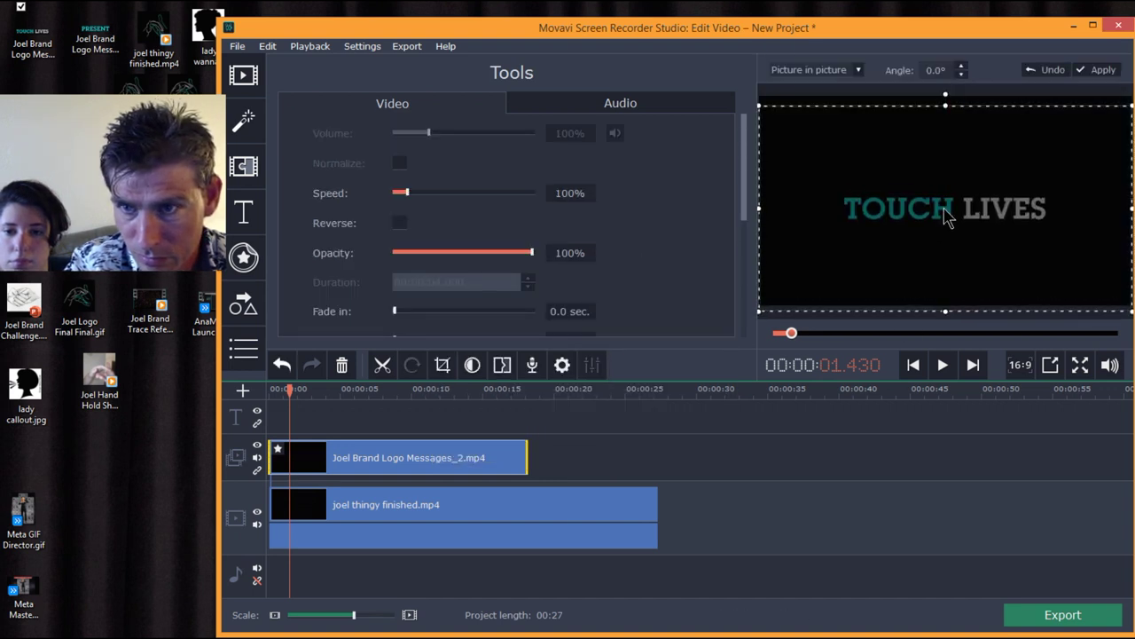
{"action": "left_click_drag", "start_coordinate": [945, 249], "coordinate": [949, 299]}
Set the project aspect ratio to 1:1 and move the messages overlay up so its title clears the picture's lower edge
{"action": "left_click", "coordinate": [1025, 367]}
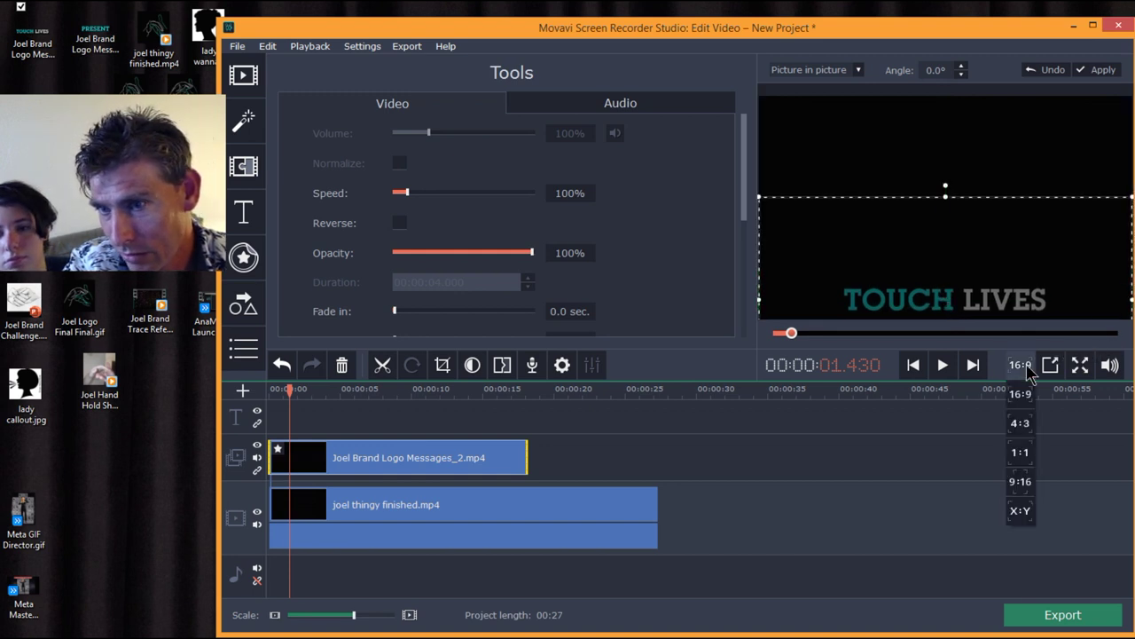
{"action": "left_click", "coordinate": [1020, 454]}
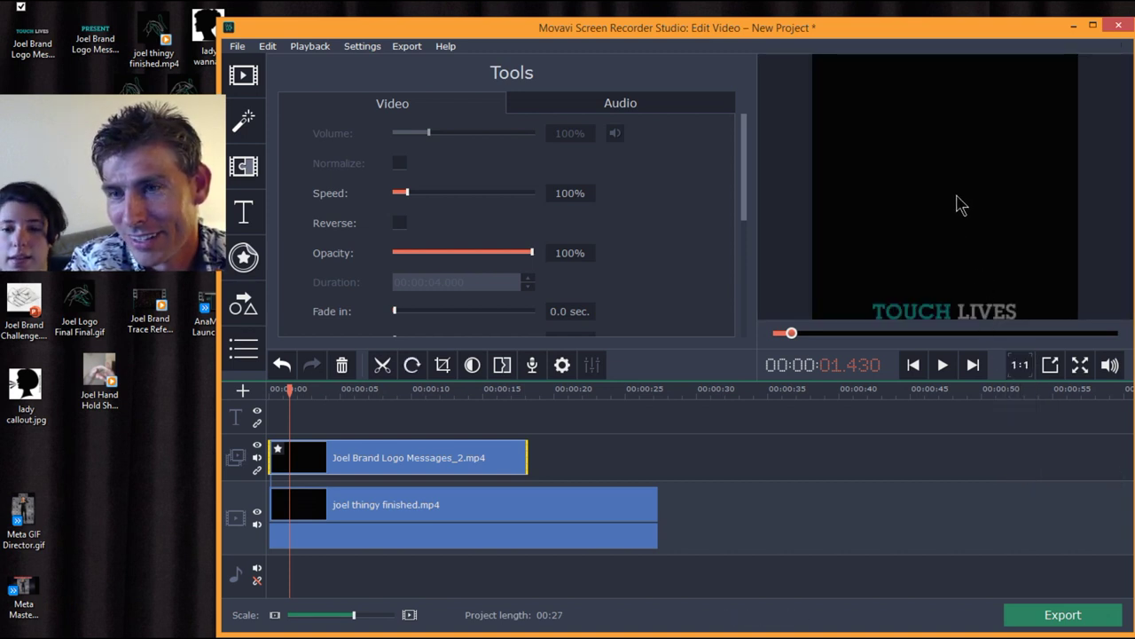
{"action": "right_click", "coordinate": [353, 459]}
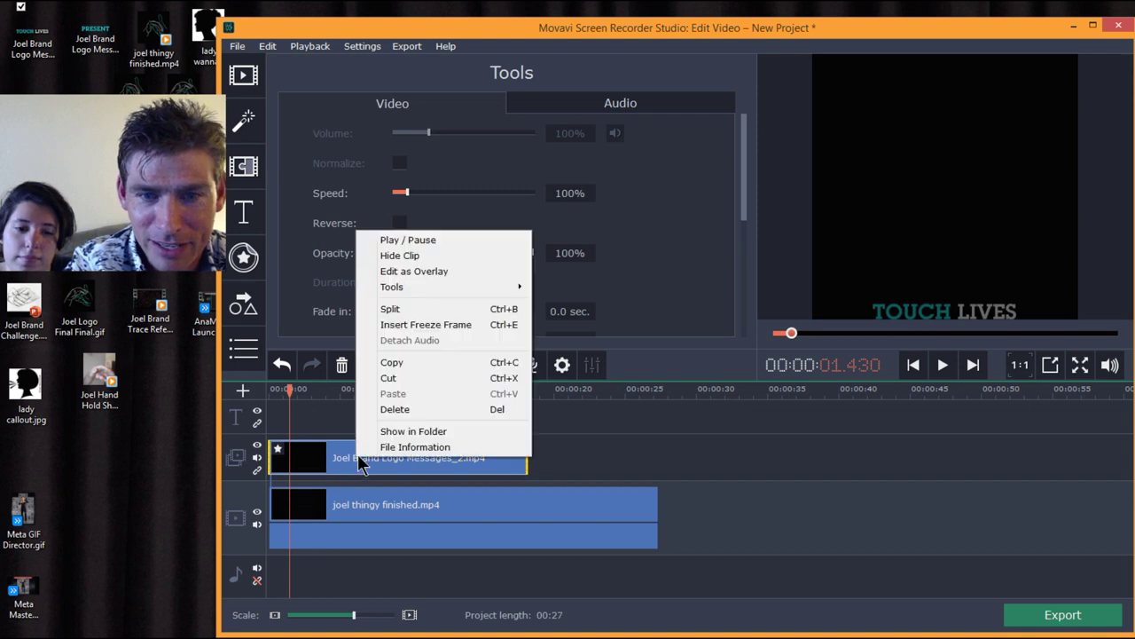
{"action": "left_click", "coordinate": [430, 268]}
{"action": "left_click_drag", "start_coordinate": [965, 287], "coordinate": [969, 237]}
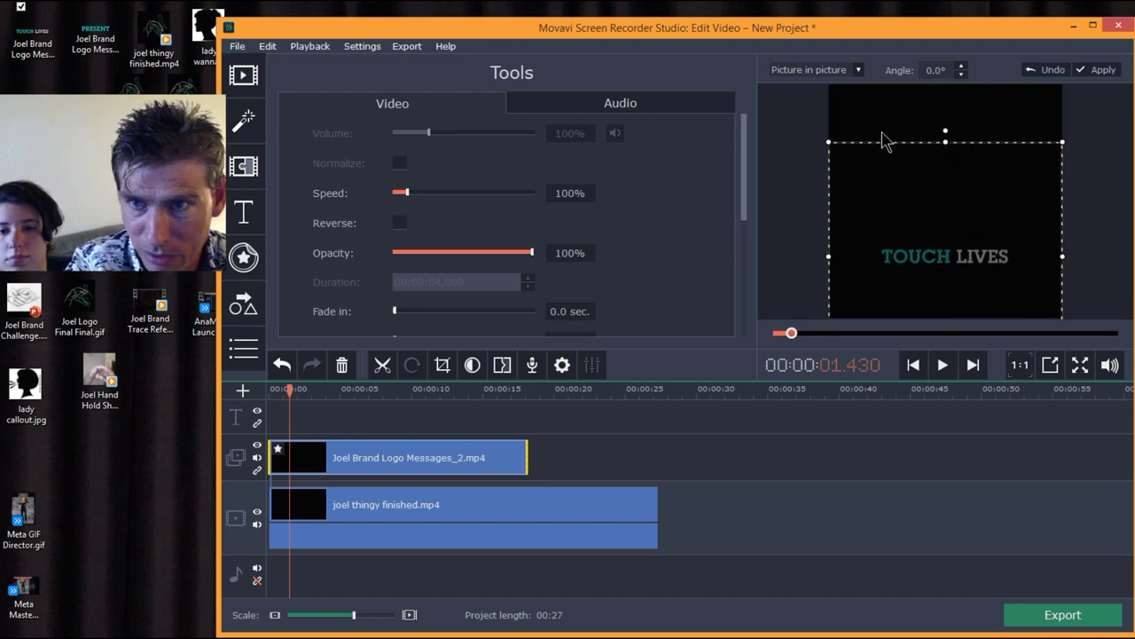
Play the combined hands and titles from the start to about 9.6 seconds, and scrub on to the B signature at about 21 seconds
{"action": "left_click", "coordinate": [400, 446]}
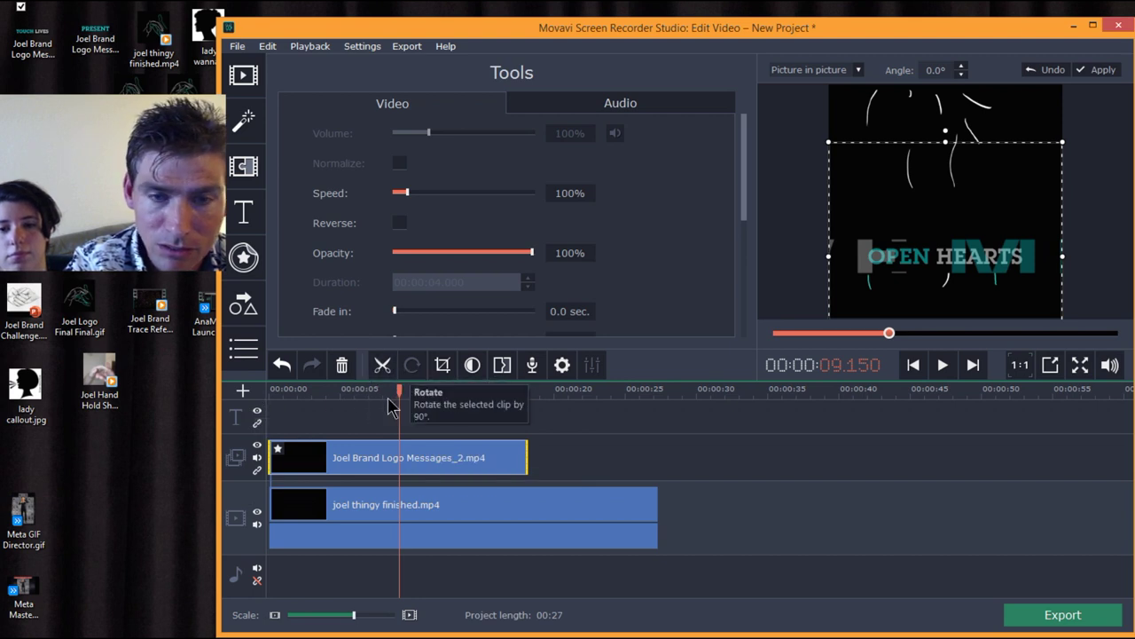
{"action": "left_click", "coordinate": [292, 401]}
{"action": "left_click_drag", "start_coordinate": [244, 412], "coordinate": [244, 411]}
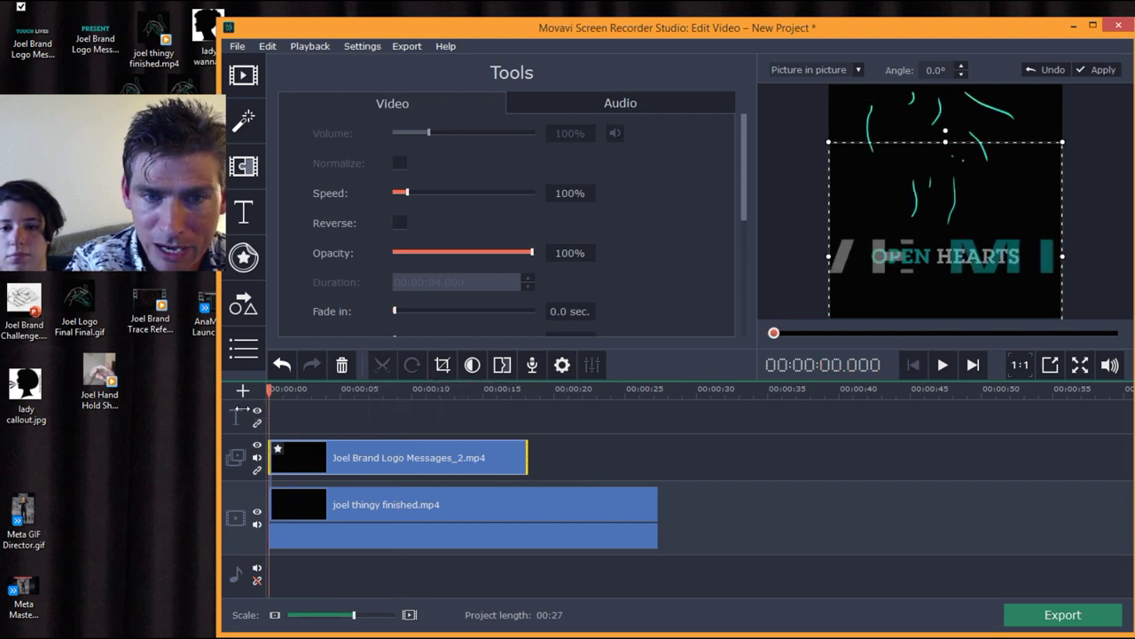
{"action": "left_click", "coordinate": [945, 365]}
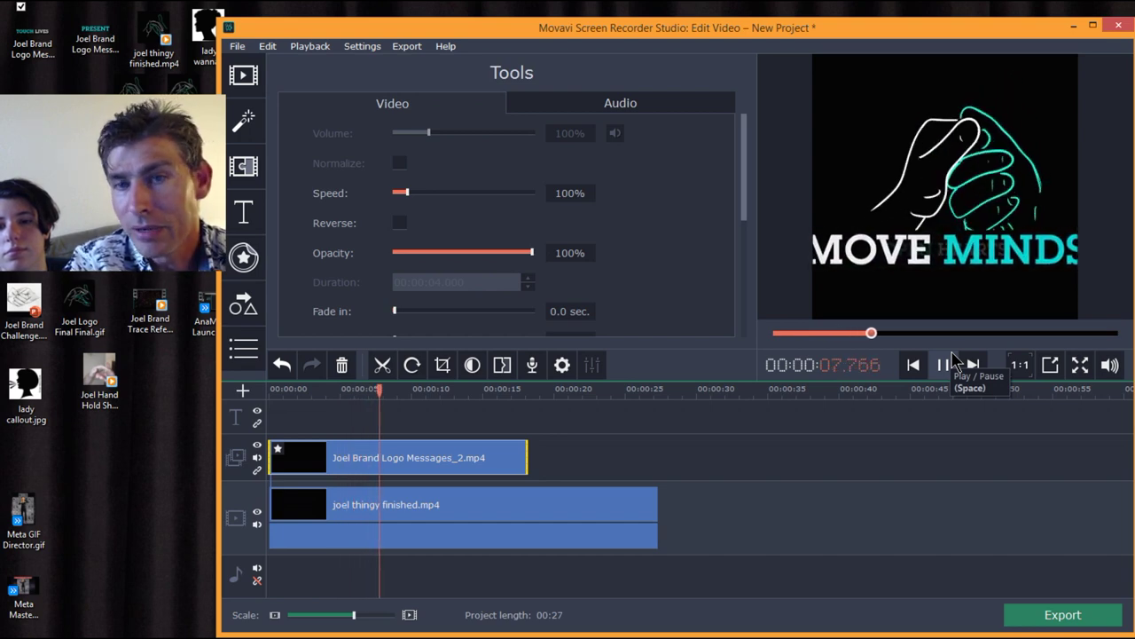
{"action": "left_click", "coordinate": [945, 363]}
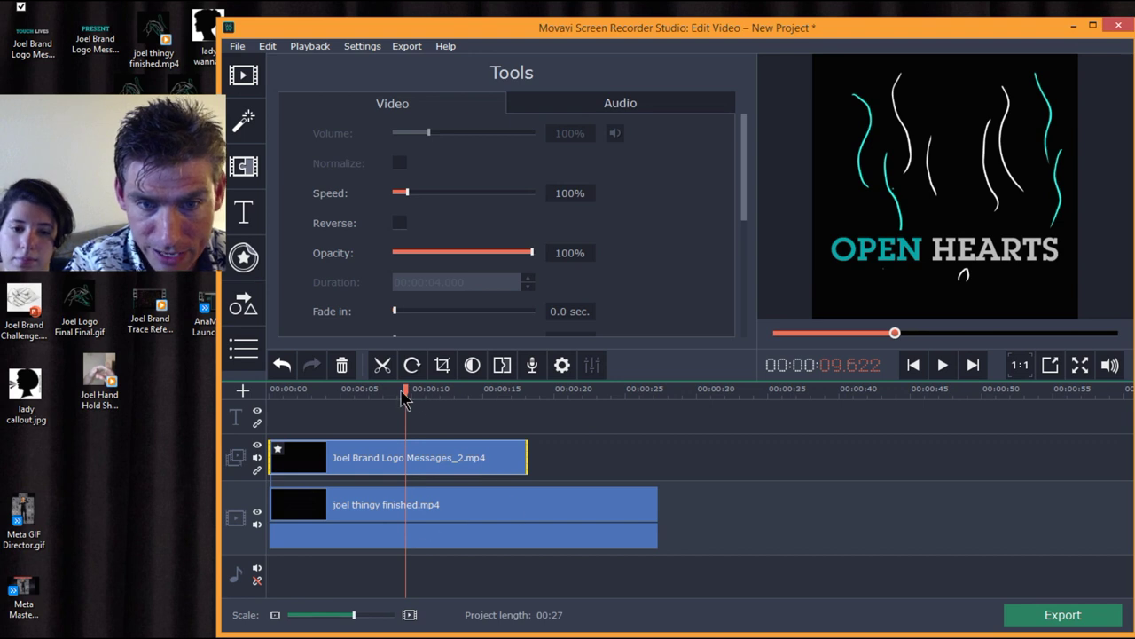
{"action": "left_click_drag", "start_coordinate": [405, 390], "coordinate": [572, 423]}
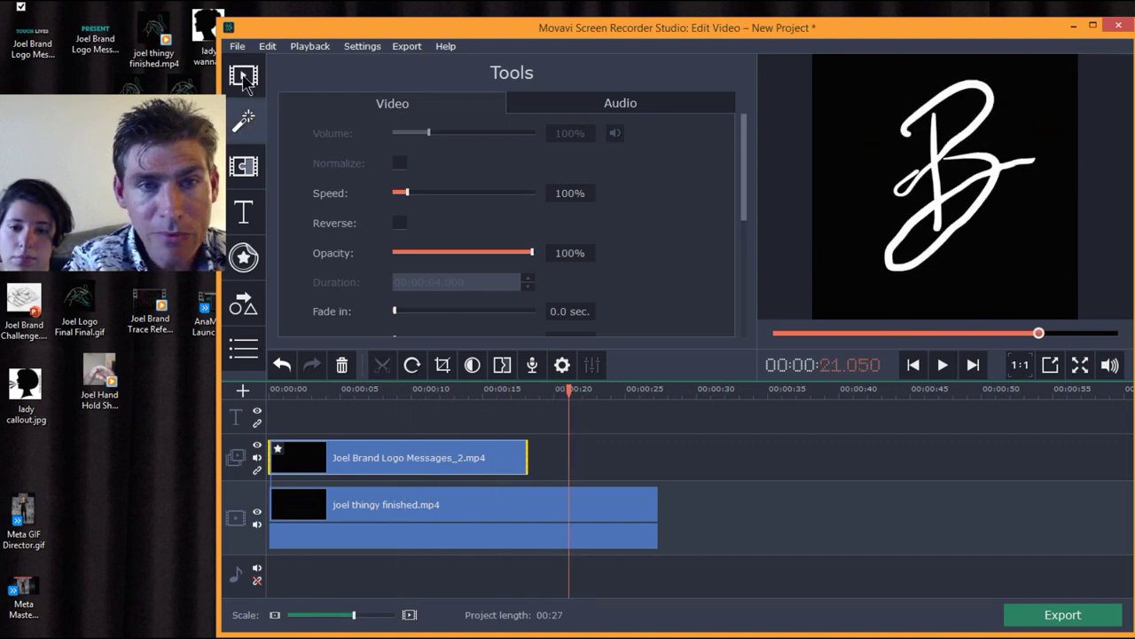
{"action": "left_click", "coordinate": [267, 46]}
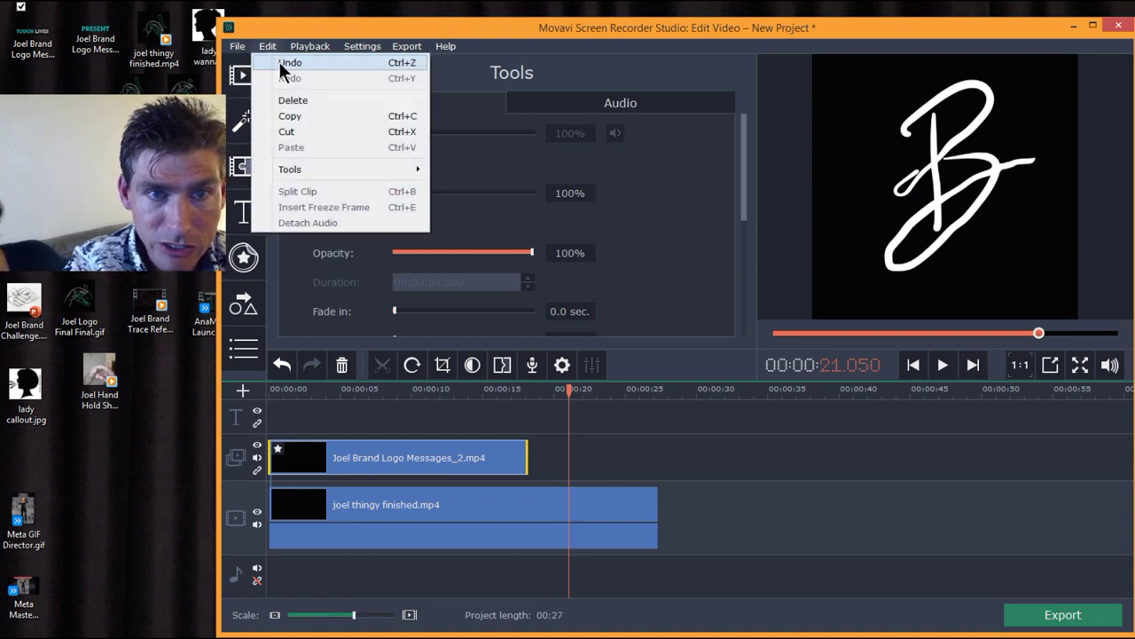
{"action": "left_click", "coordinate": [282, 48]}
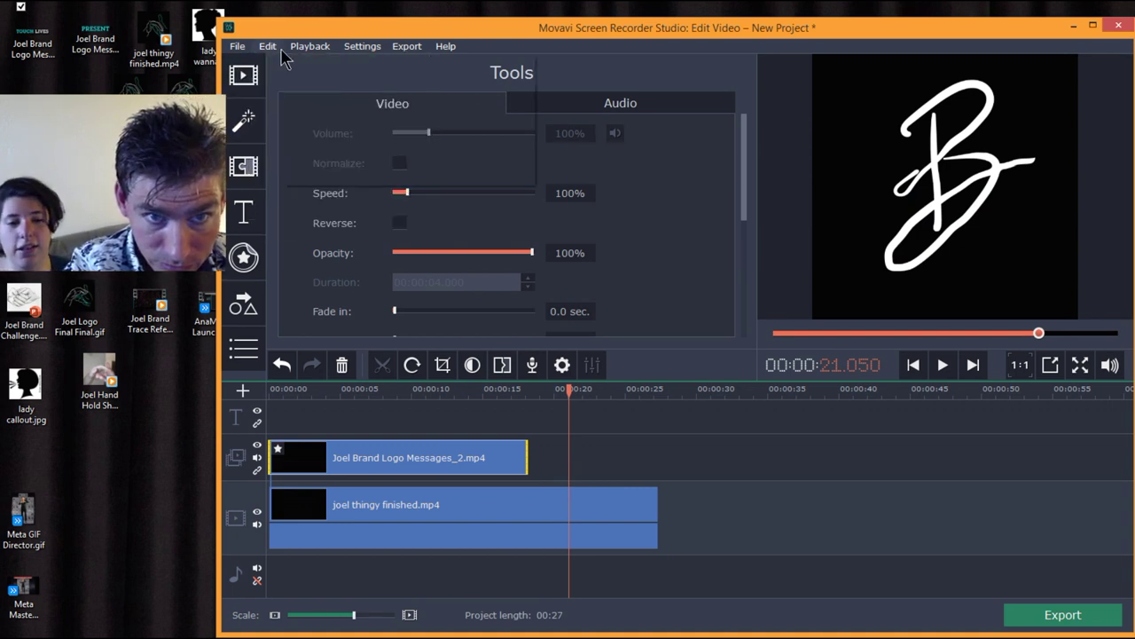
{"action": "left_click", "coordinate": [281, 48]}
{"action": "left_click", "coordinate": [268, 43]}
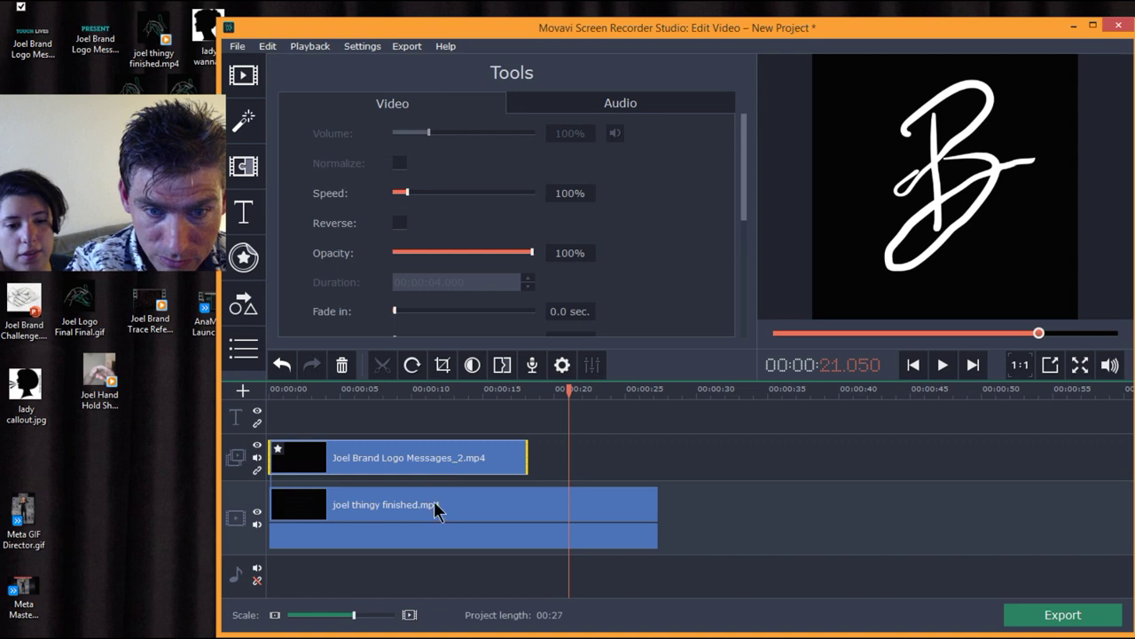
Scrub between about 17.4 and 18 seconds to examine how the TOUCH LIVES title sits over the heart drawing
{"action": "left_click", "coordinate": [519, 513]}
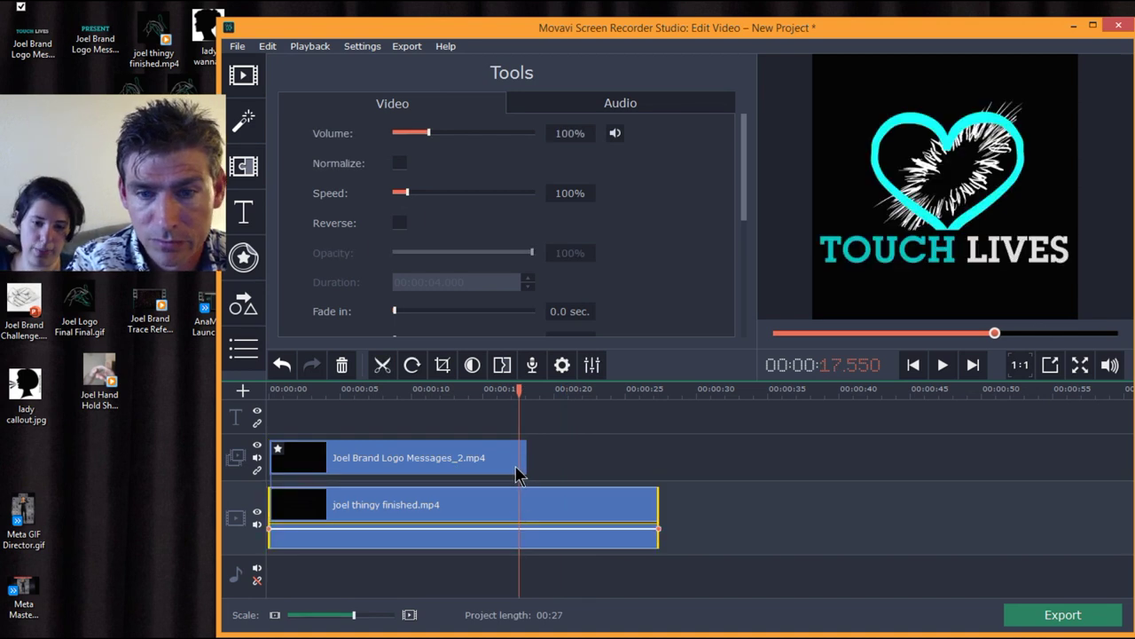
{"action": "left_click", "coordinate": [516, 462]}
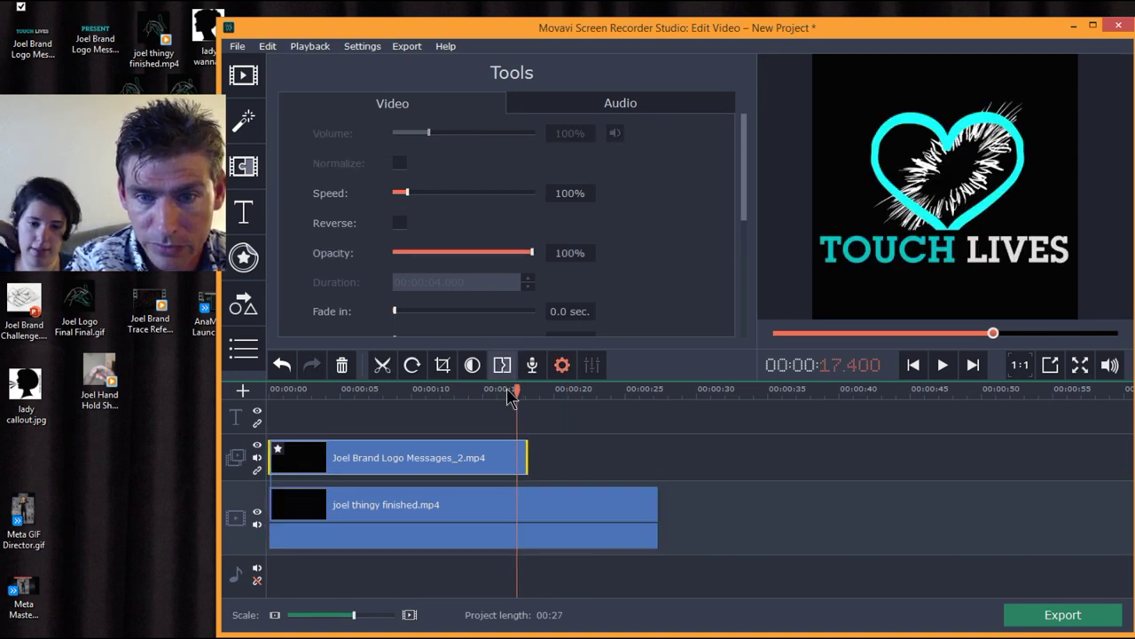
{"action": "left_click", "coordinate": [513, 389]}
{"action": "left_click_drag", "start_coordinate": [510, 389], "coordinate": [524, 391]}
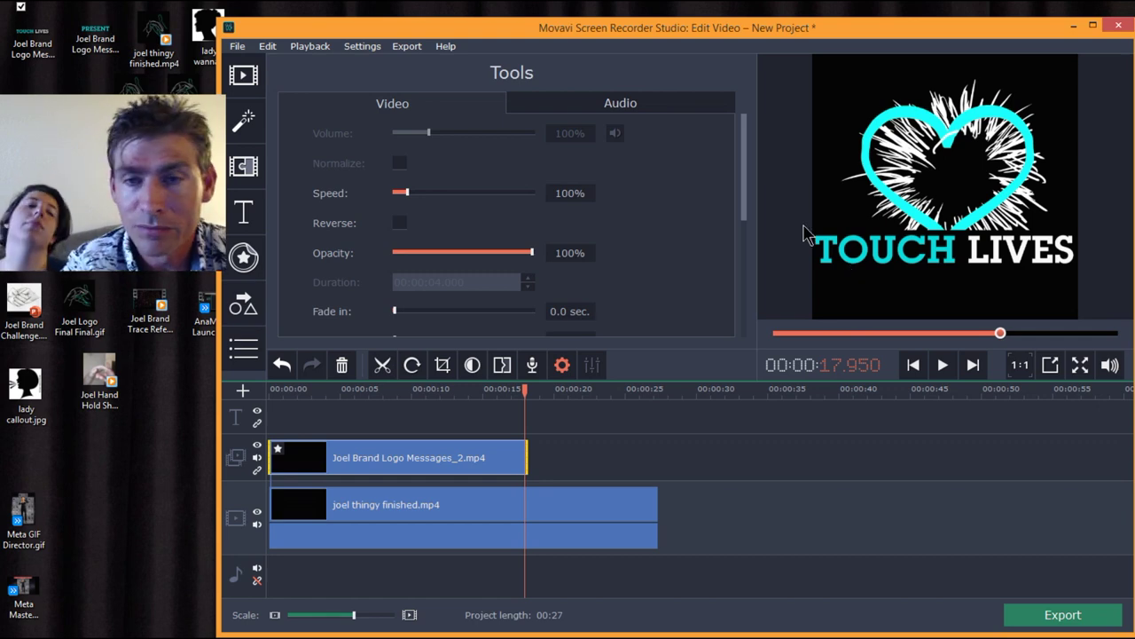
Open the saved project Joel Logo Final Final.mepb from the Projects folder
{"action": "key", "text": "ctrl+o"}
{"action": "scroll", "coordinate": [775, 204], "scroll_direction": "down", "scroll_amount": 5}
{"action": "scroll", "coordinate": [775, 206], "scroll_direction": "down", "scroll_amount": 2}
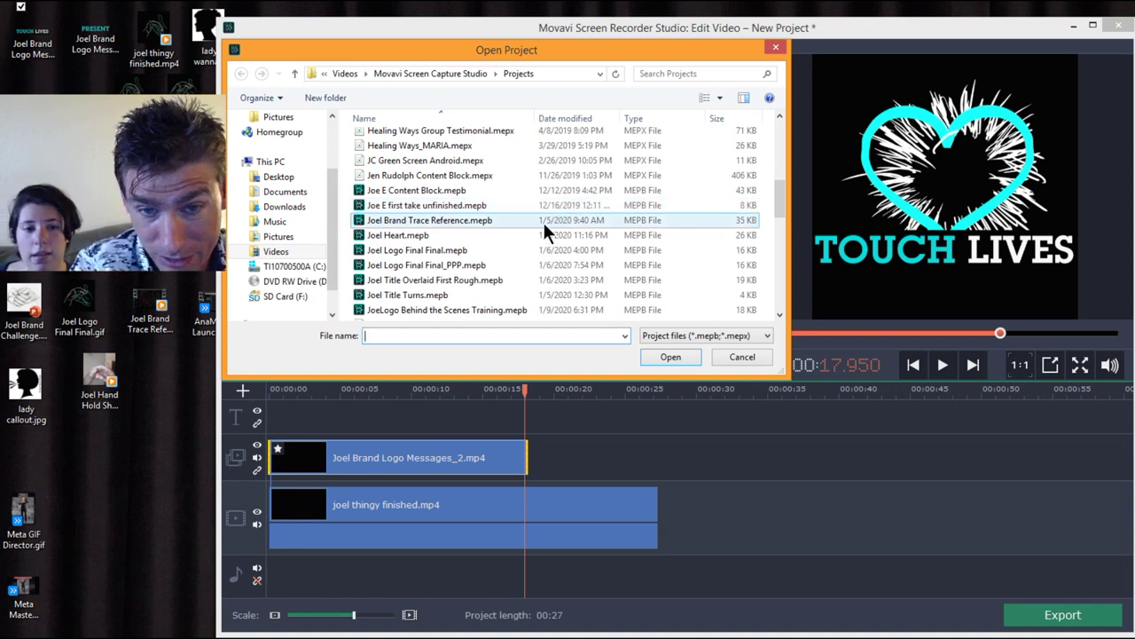
{"action": "left_click", "coordinate": [488, 250]}
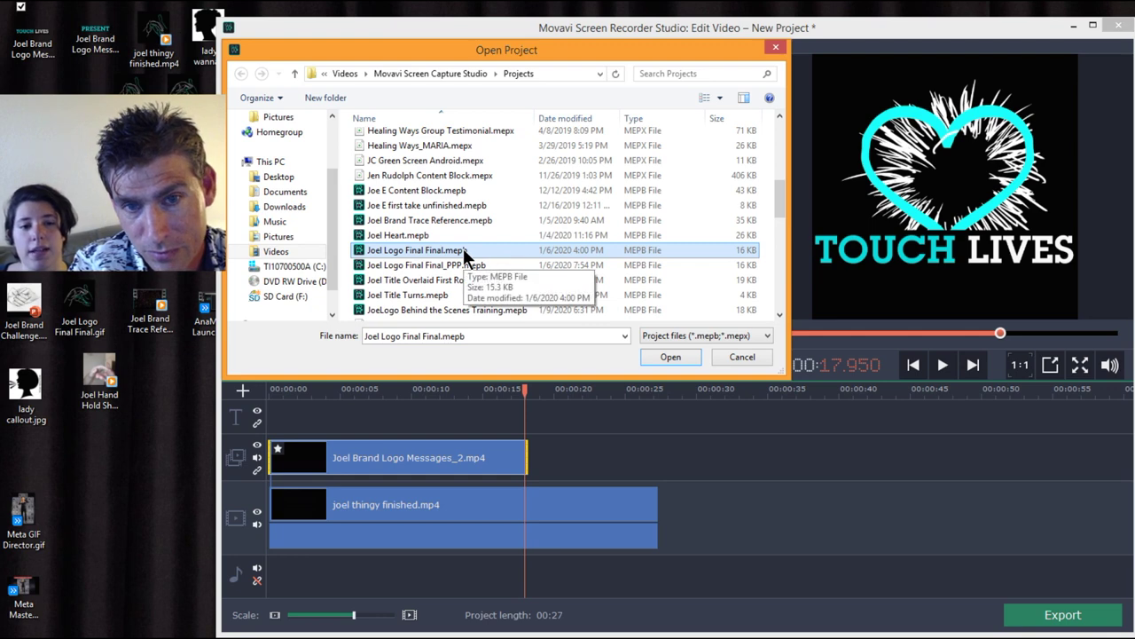
{"action": "double_click", "coordinate": [463, 249]}
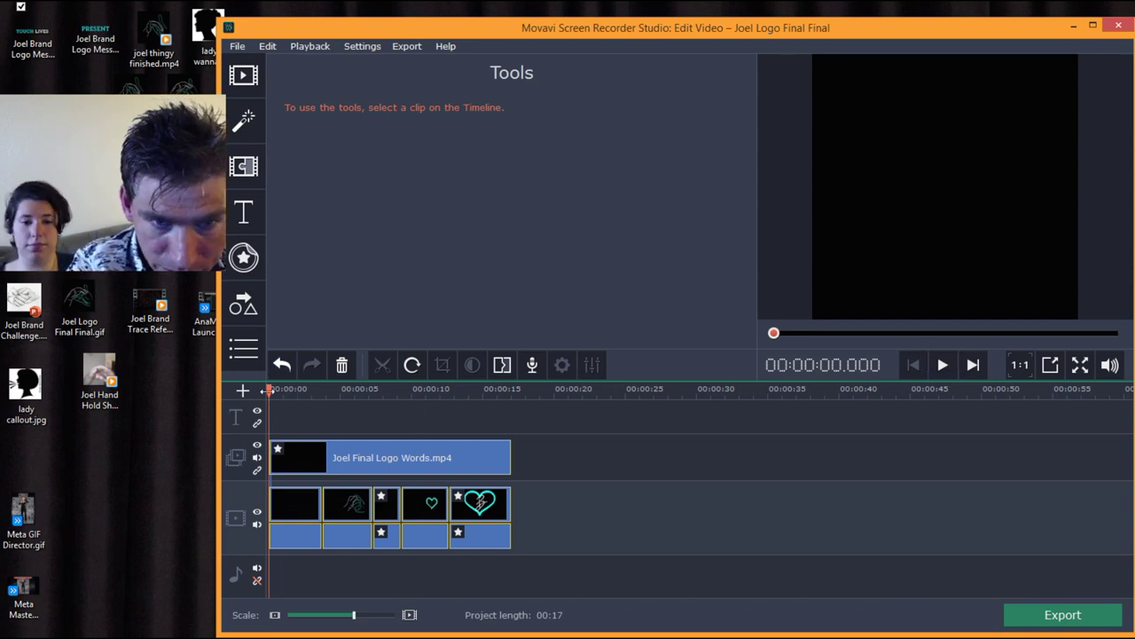
Scrub through the opening hands section and select the third and second video clips to examine their speed settings
{"action": "left_click_drag", "start_coordinate": [270, 391], "coordinate": [343, 392]}
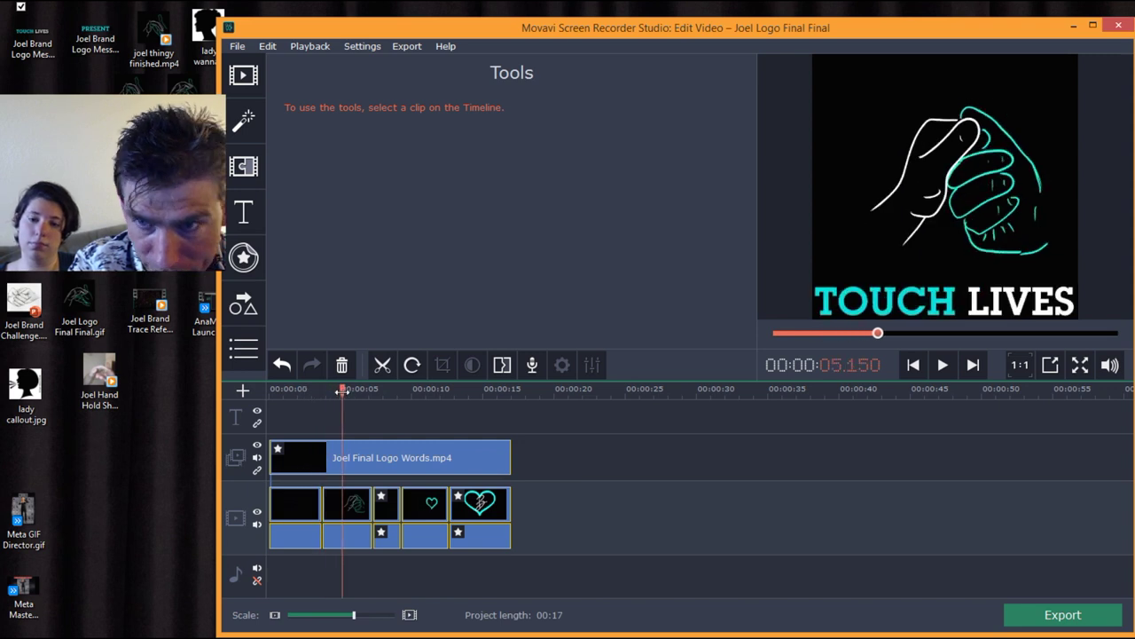
{"action": "left_click", "coordinate": [392, 503]}
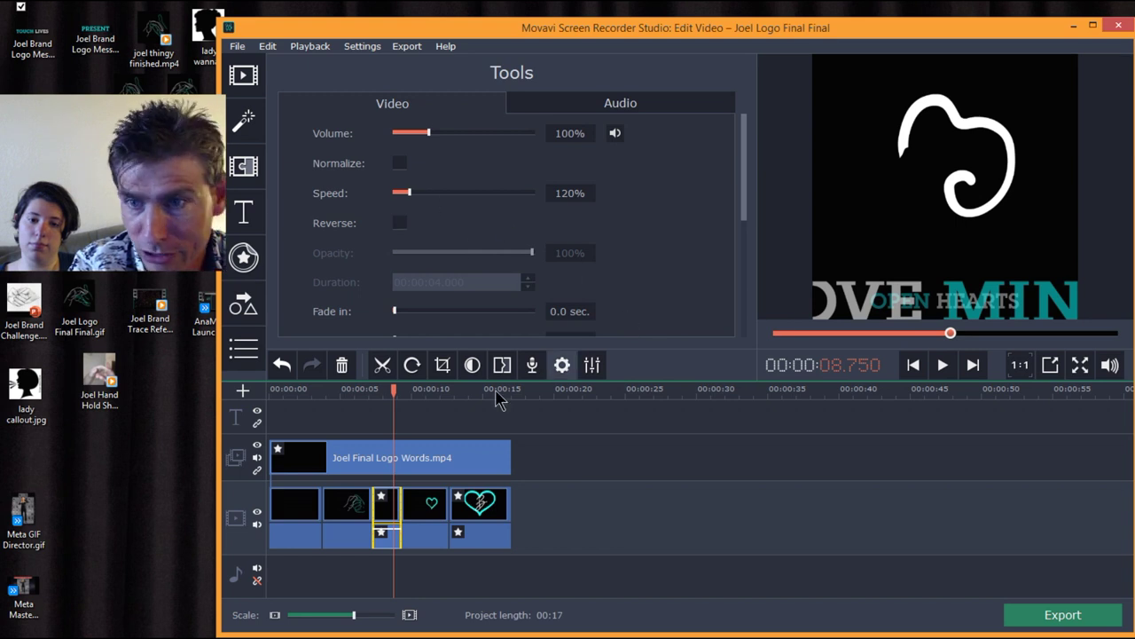
{"action": "left_click_drag", "start_coordinate": [394, 392], "coordinate": [377, 446]}
{"action": "left_click", "coordinate": [349, 502]}
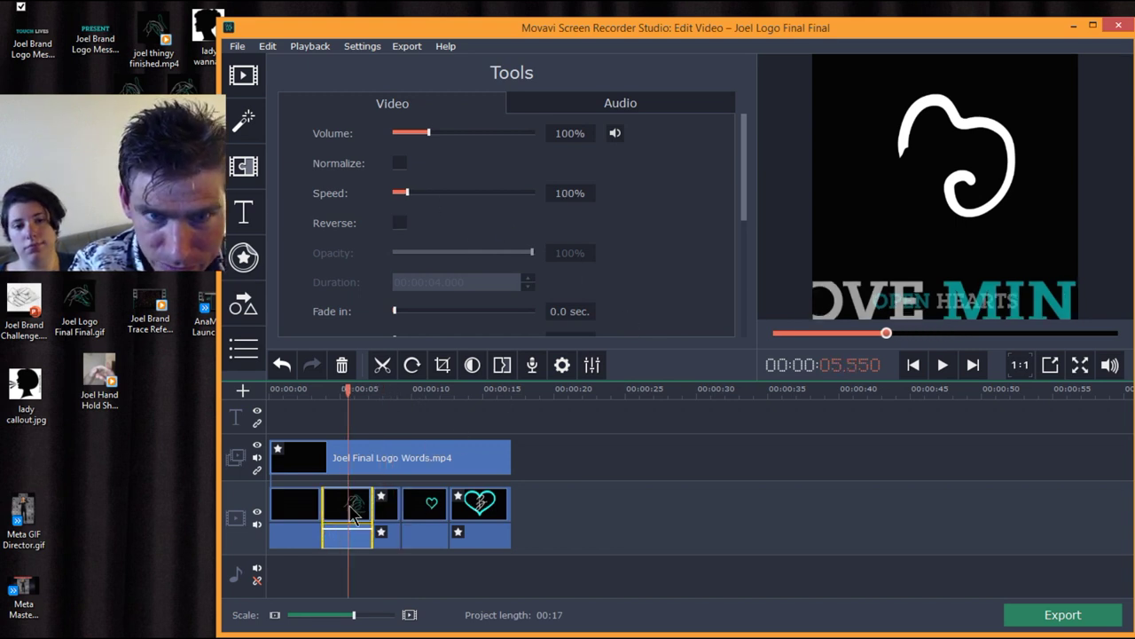
Select the fourth and fifth video clips on the main track to examine their speed settings
{"action": "left_click", "coordinate": [424, 507]}
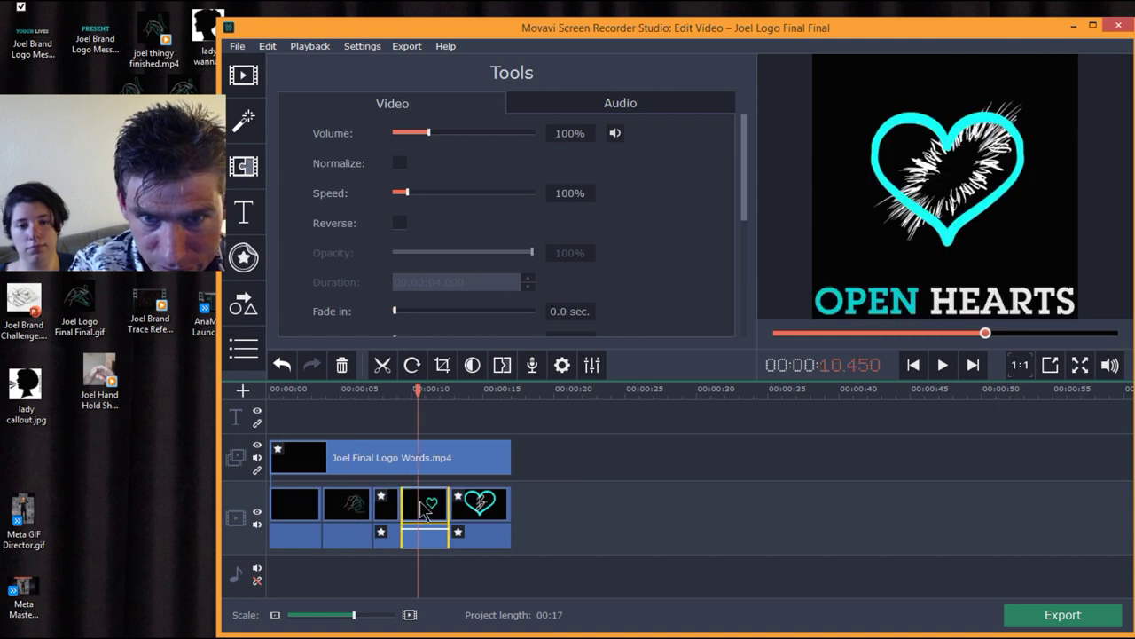
{"action": "left_click", "coordinate": [477, 522]}
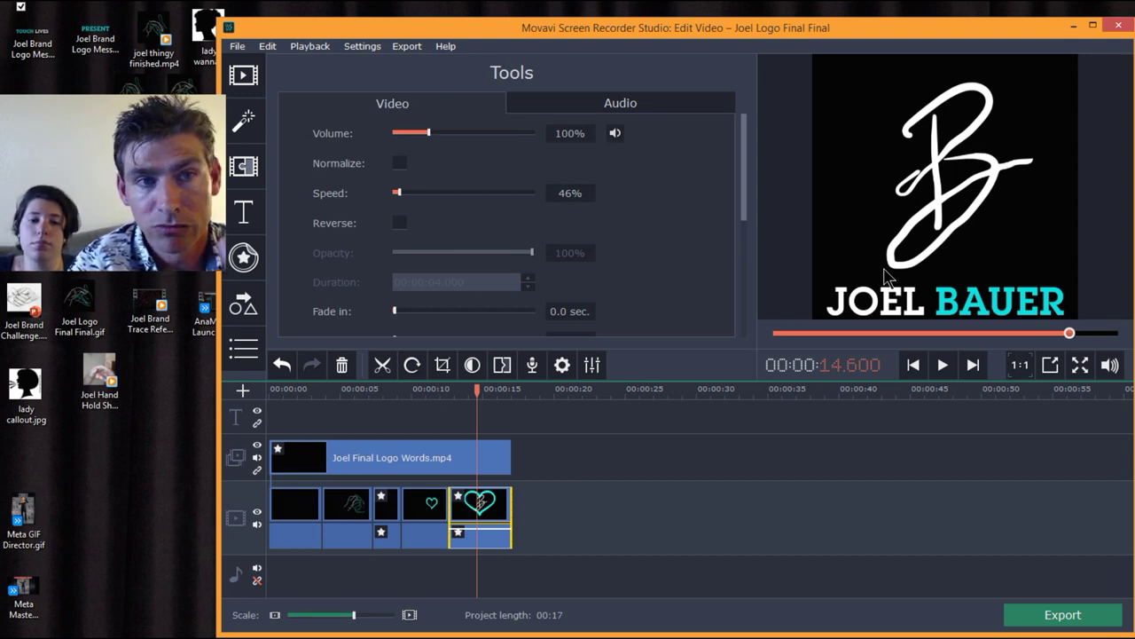
Open the saved project Joel Logo Final Final_PPP.mepb from the Projects folder
{"action": "left_click", "coordinate": [265, 45]}
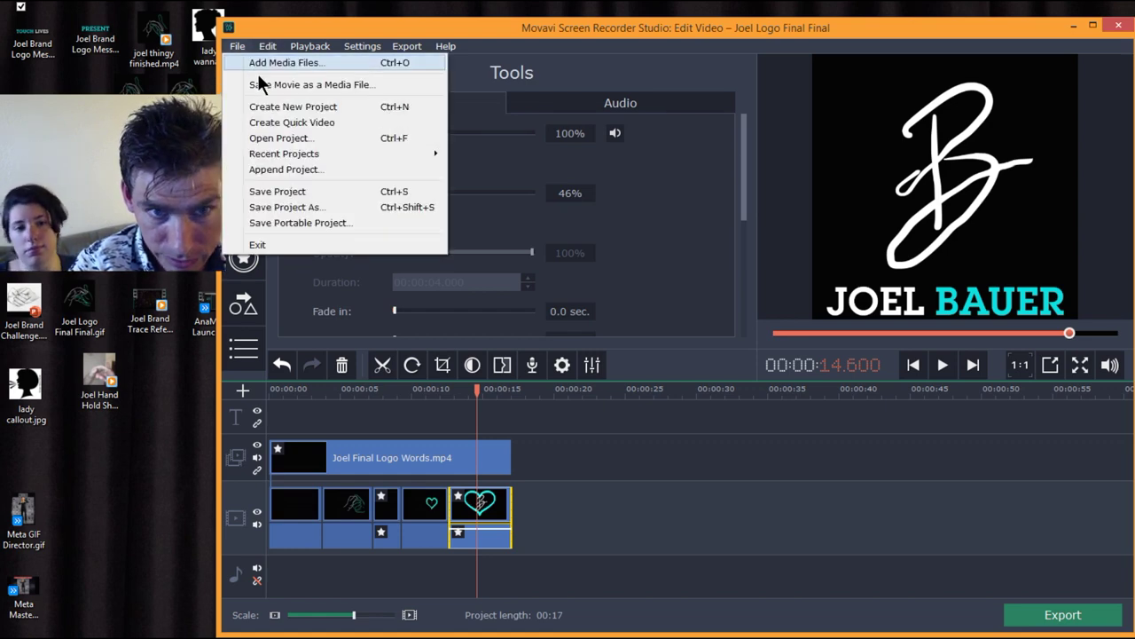
{"action": "left_click", "coordinate": [306, 138]}
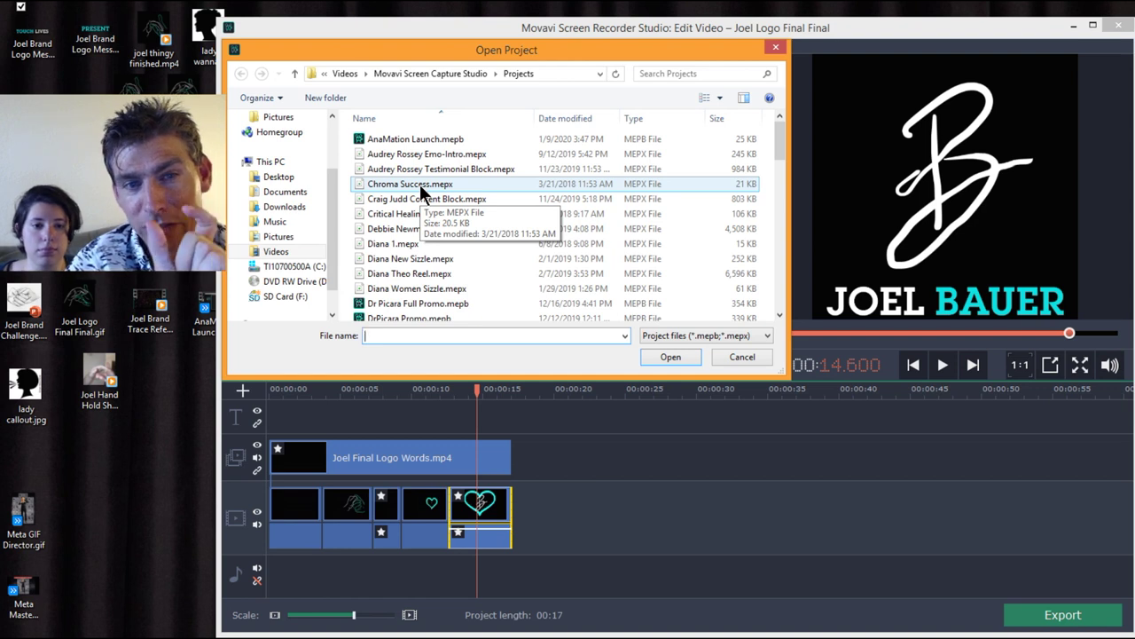
{"action": "left_click_drag", "start_coordinate": [782, 145], "coordinate": [787, 156]}
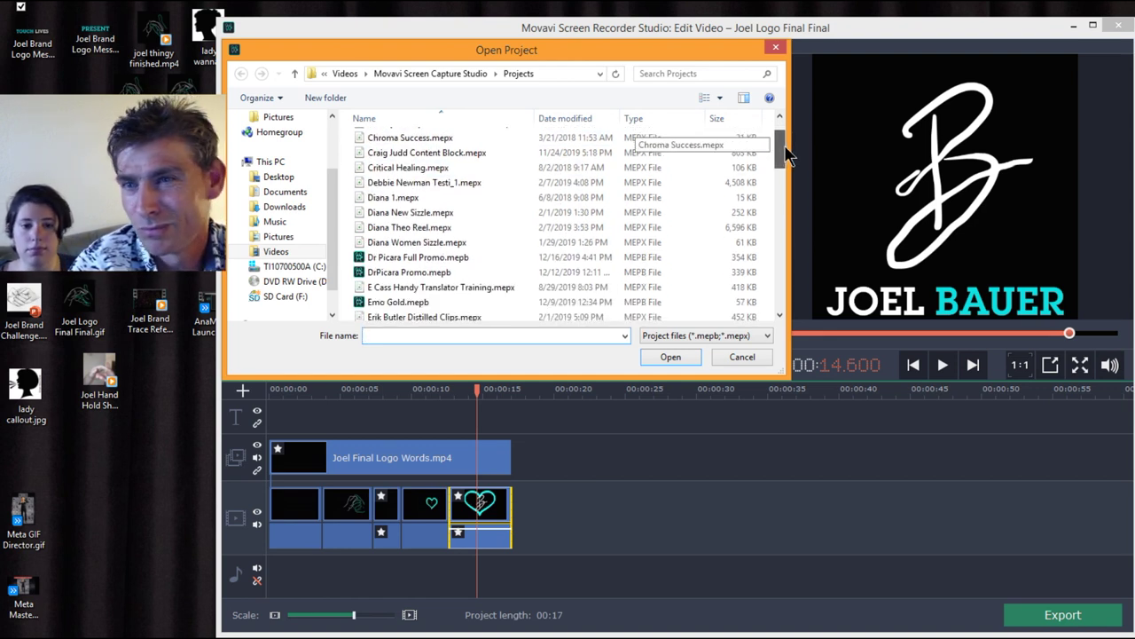
{"action": "left_click_drag", "start_coordinate": [787, 155], "coordinate": [791, 195]}
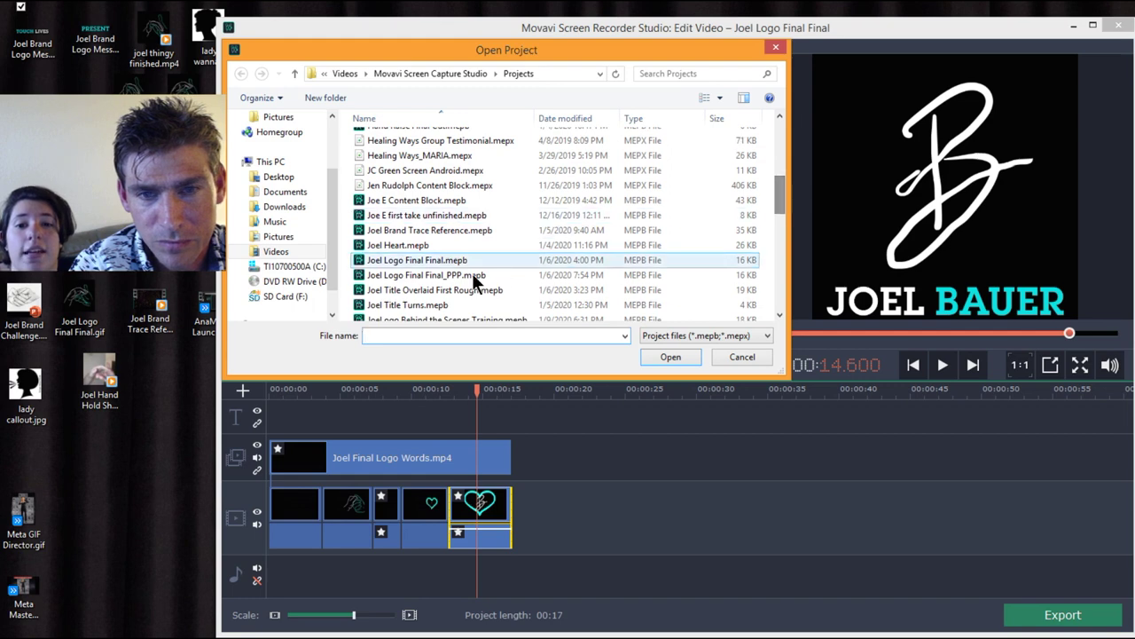
{"action": "left_click", "coordinate": [476, 281]}
{"action": "left_click", "coordinate": [671, 355]}
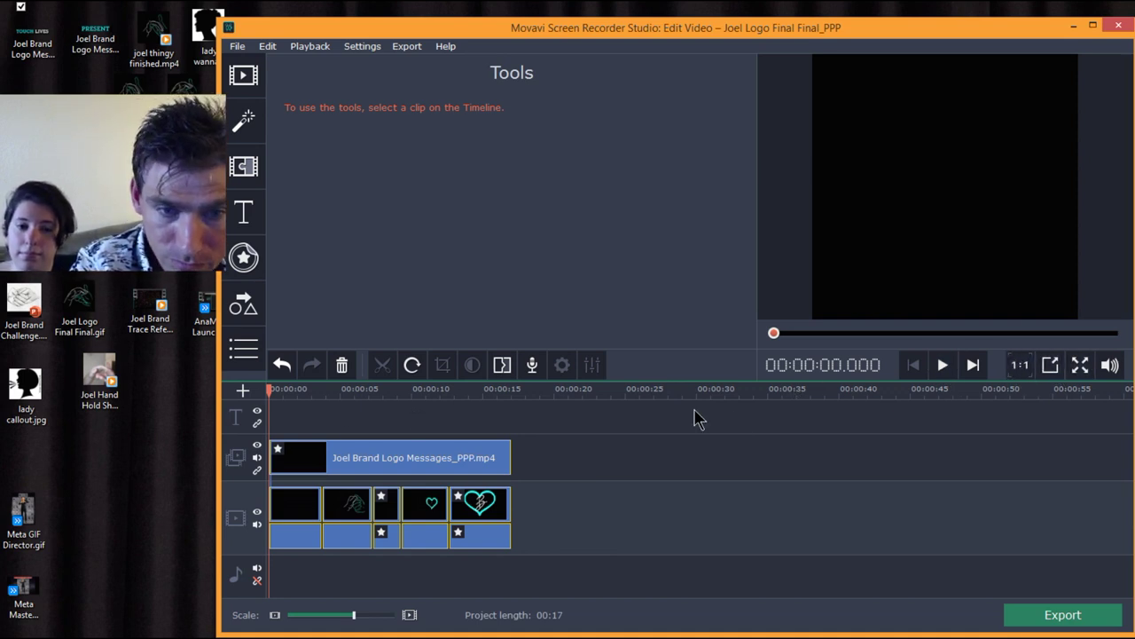
Scrub to about 14.75 seconds and play the JOELBAUER.COM ending through to the end of the timeline
{"action": "left_click_drag", "start_coordinate": [269, 390], "coordinate": [479, 418]}
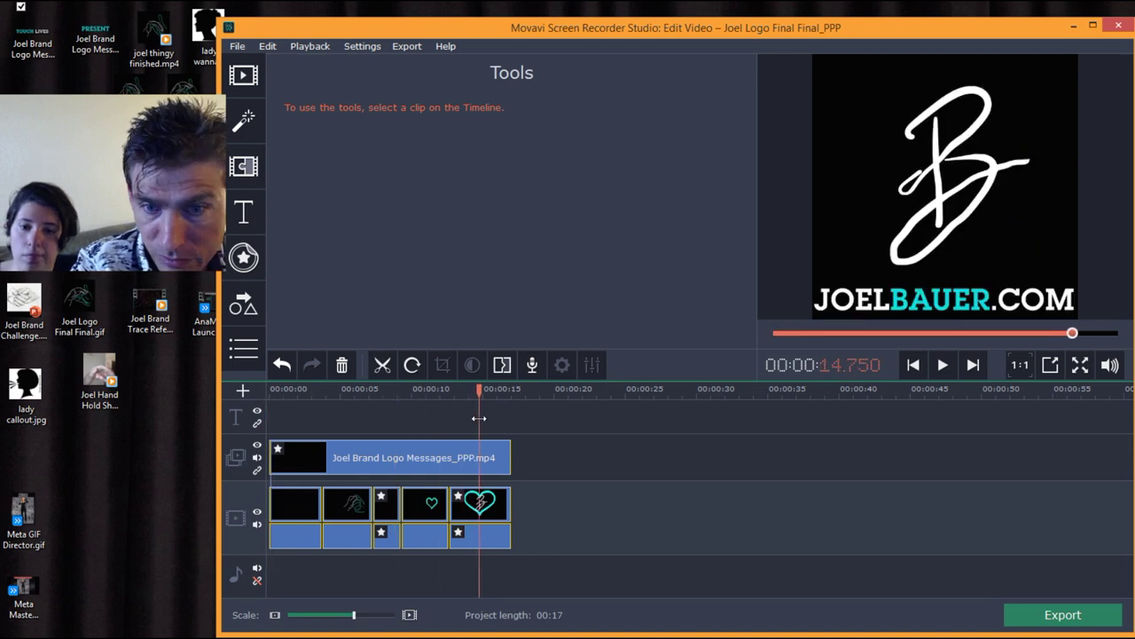
{"action": "left_click", "coordinate": [945, 368]}
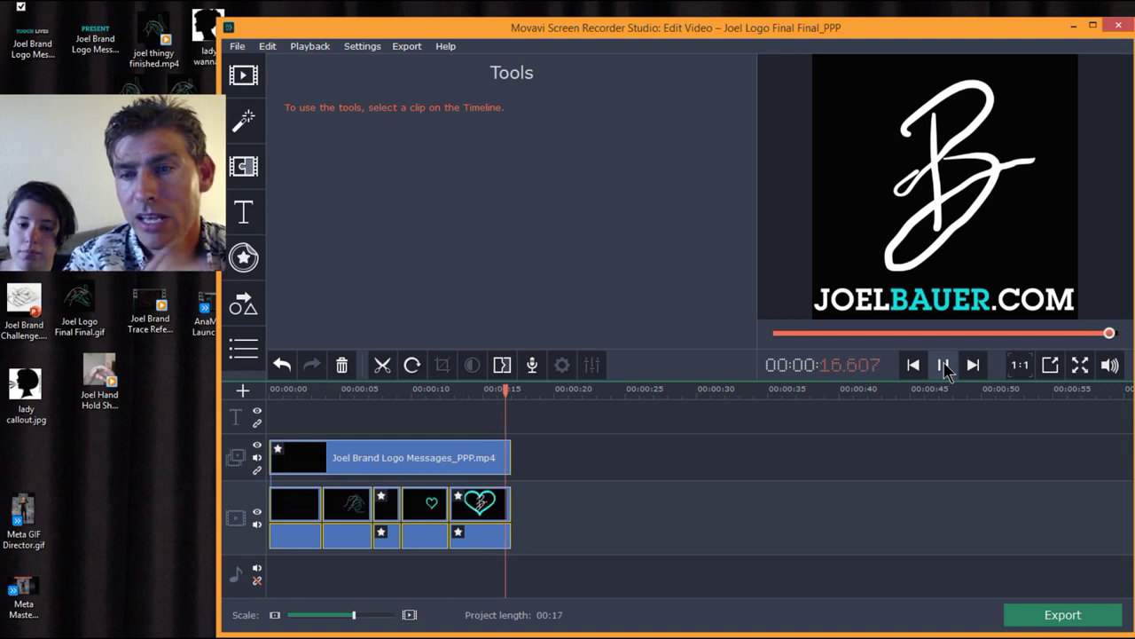
Examine the GIF format in the video export settings, and close the settings and the video editor without exporting
{"action": "left_click", "coordinate": [406, 47]}
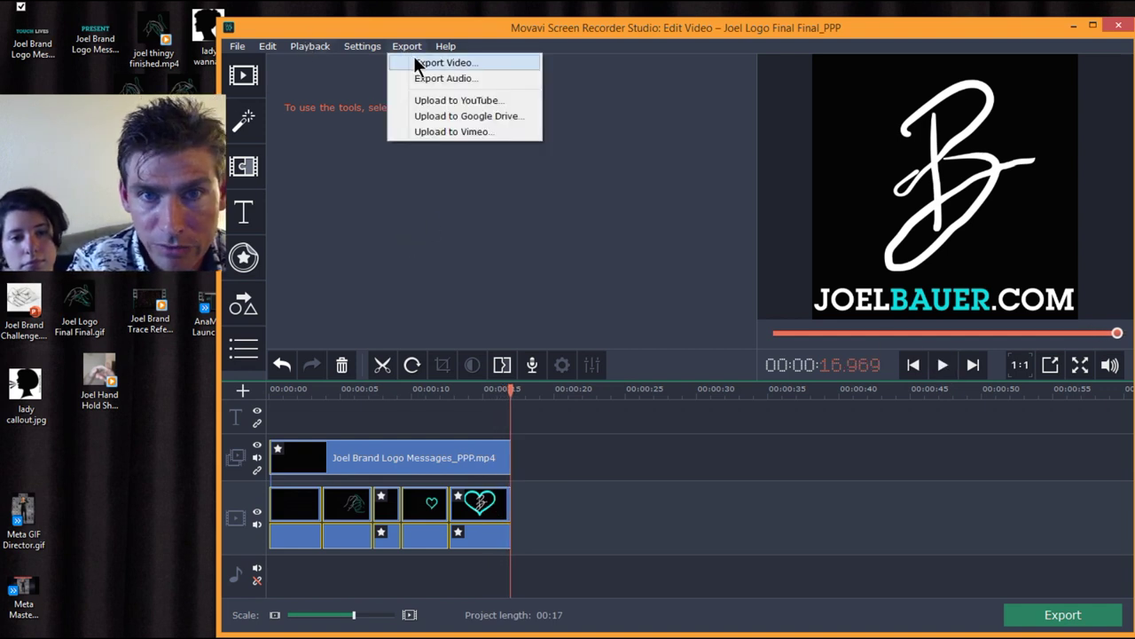
{"action": "left_click", "coordinate": [419, 62]}
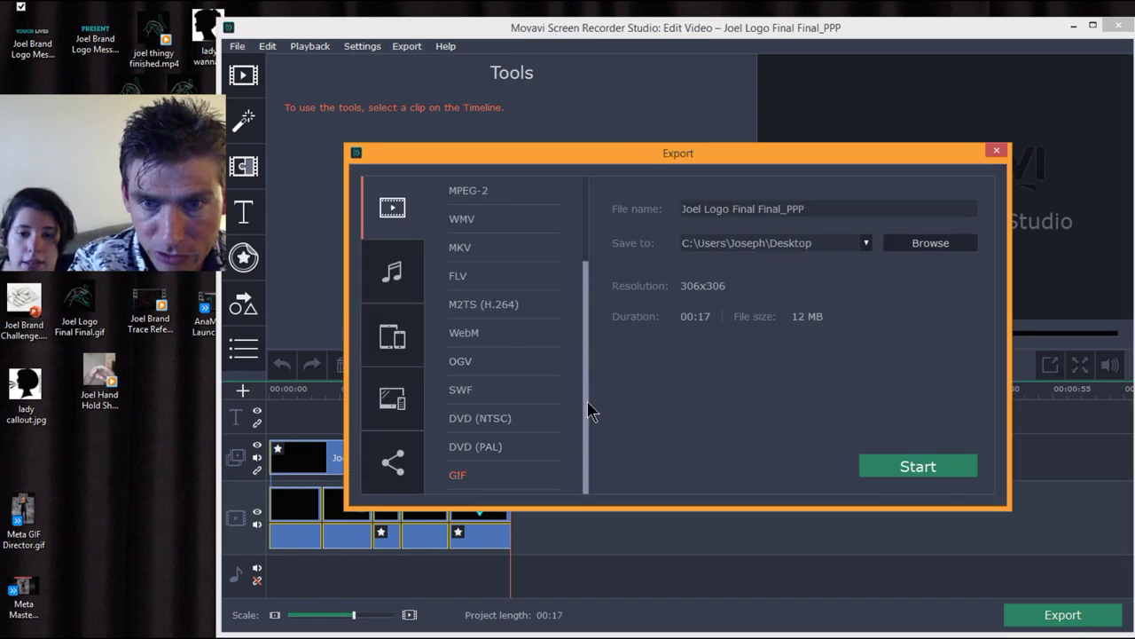
{"action": "left_click_drag", "start_coordinate": [591, 385], "coordinate": [573, 431]}
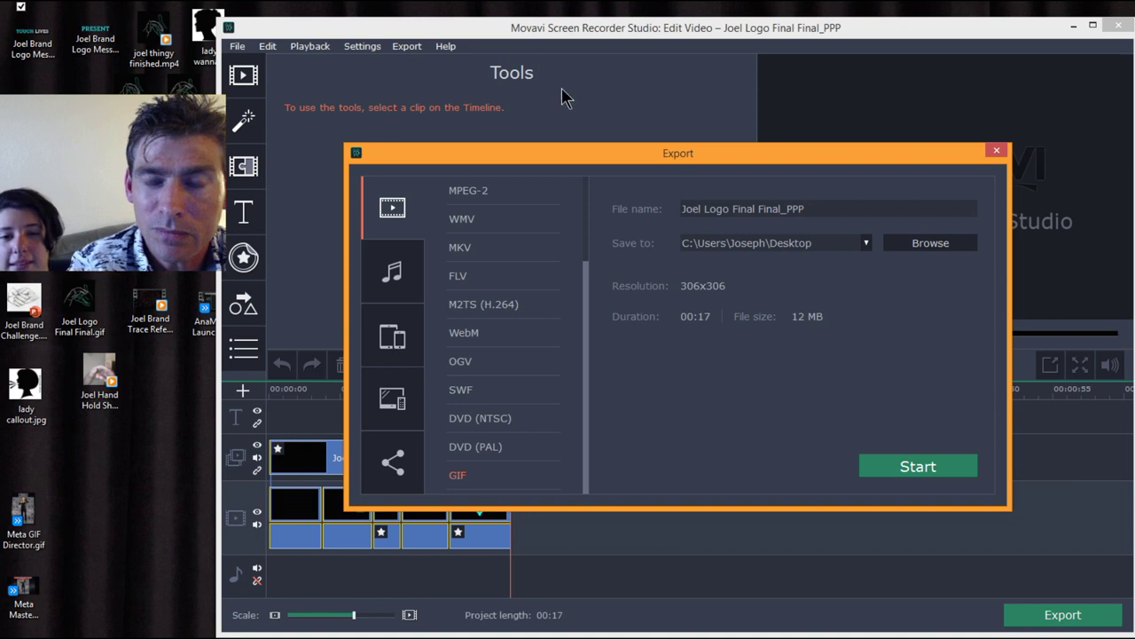
{"action": "left_click_drag", "start_coordinate": [752, 156], "coordinate": [710, 139]}
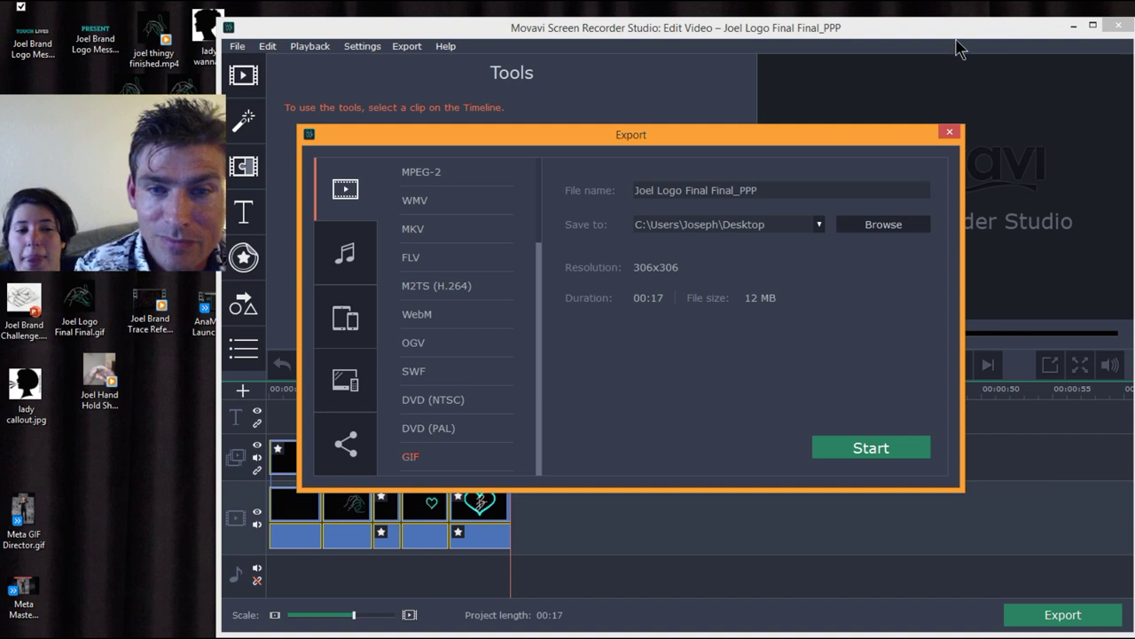
{"action": "left_click", "coordinate": [949, 131]}
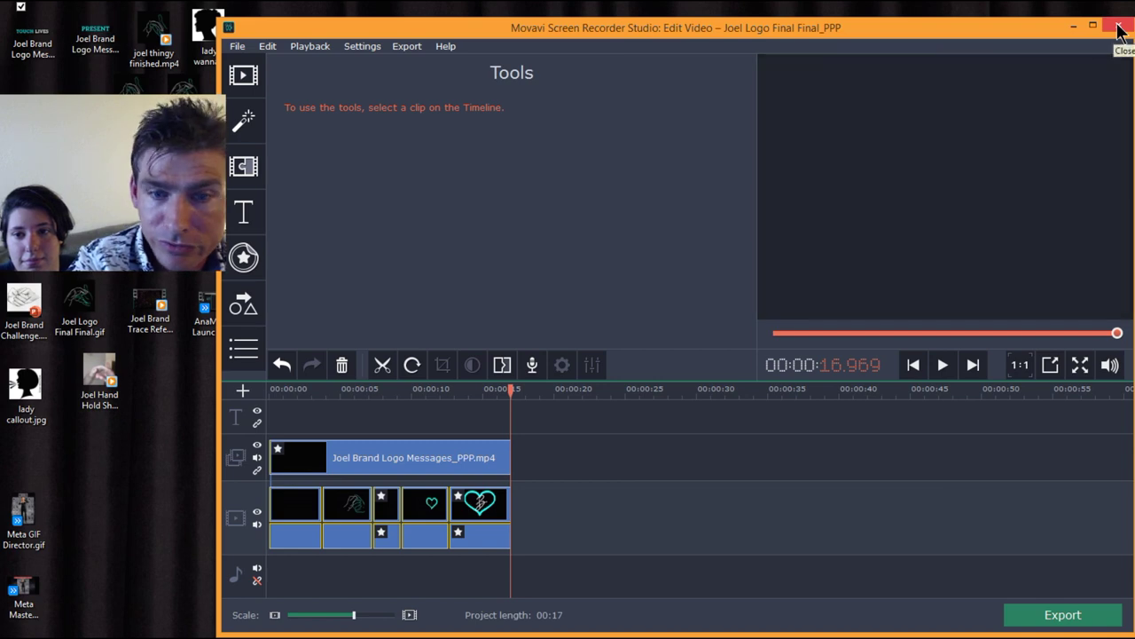
{"action": "left_click", "coordinate": [1119, 30]}
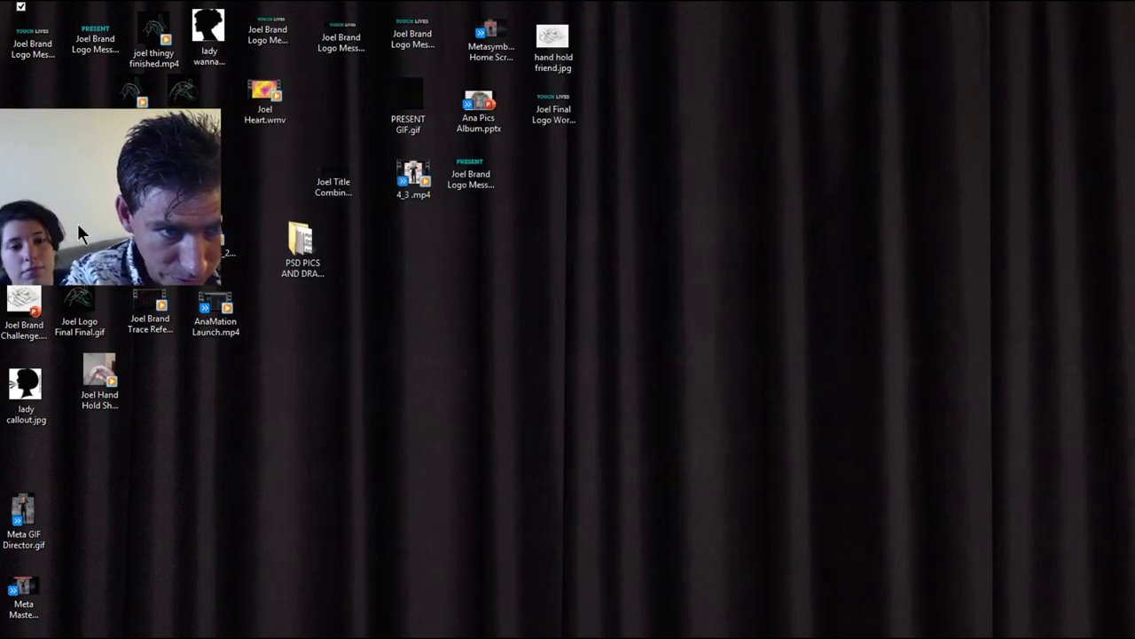
Switch to the PowerPoint title presentation, view its JOELBAUER.COM, PRESERVE, PERSUADE and PRESENT slides, and close it
{"action": "left_click", "coordinate": [18, 78]}
{"action": "left_click", "coordinate": [616, 200]}
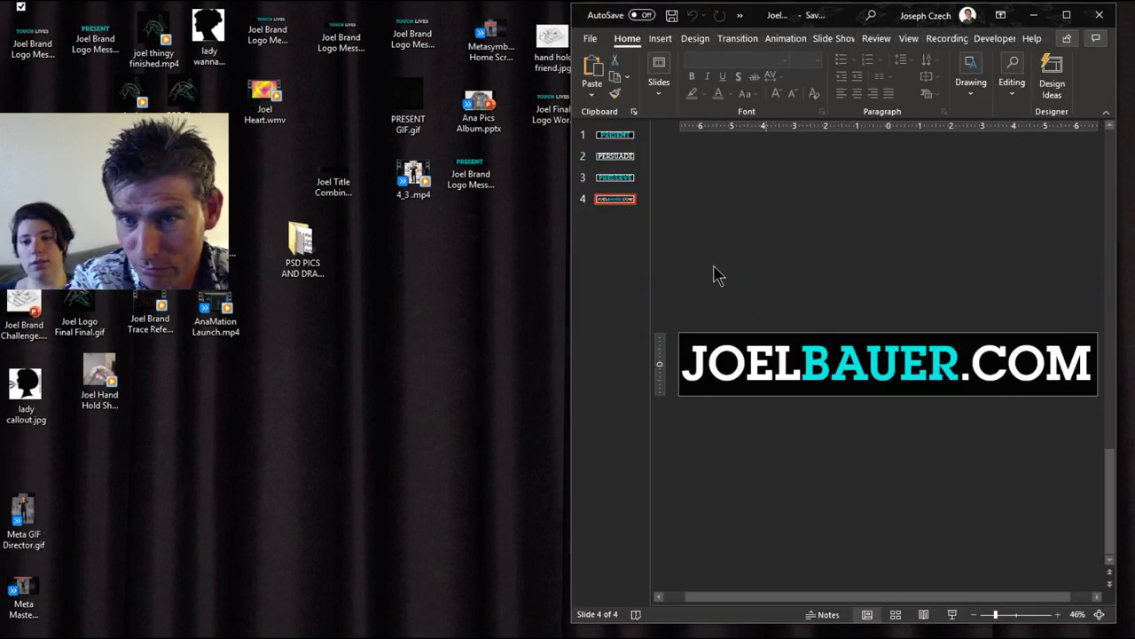
{"action": "left_click", "coordinate": [612, 182]}
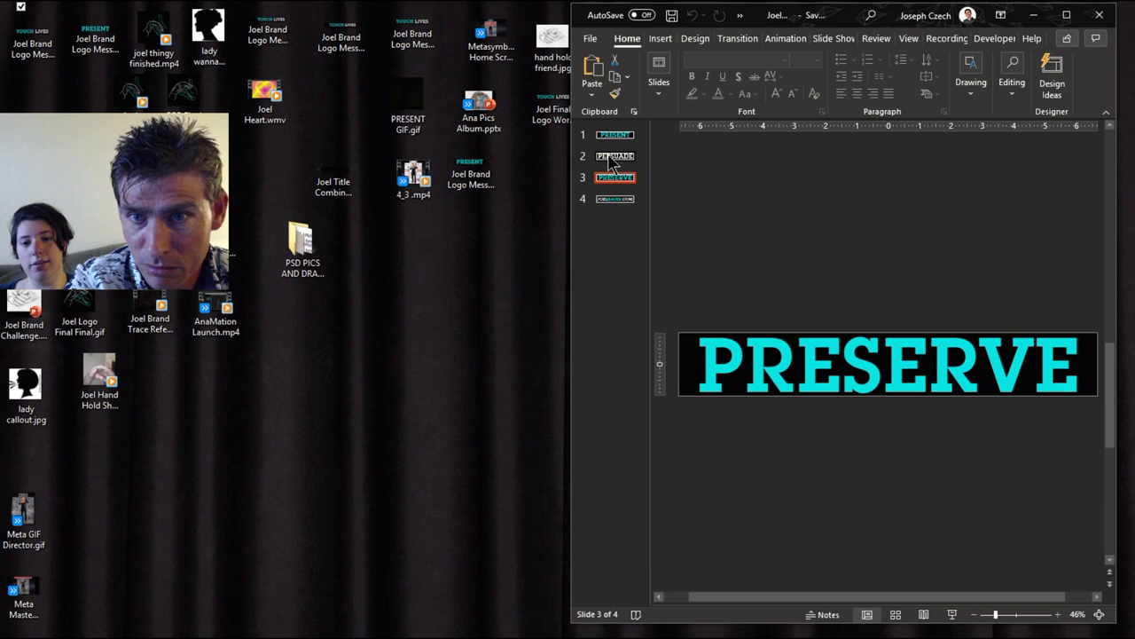
{"action": "left_click", "coordinate": [613, 156]}
{"action": "left_click", "coordinate": [612, 137]}
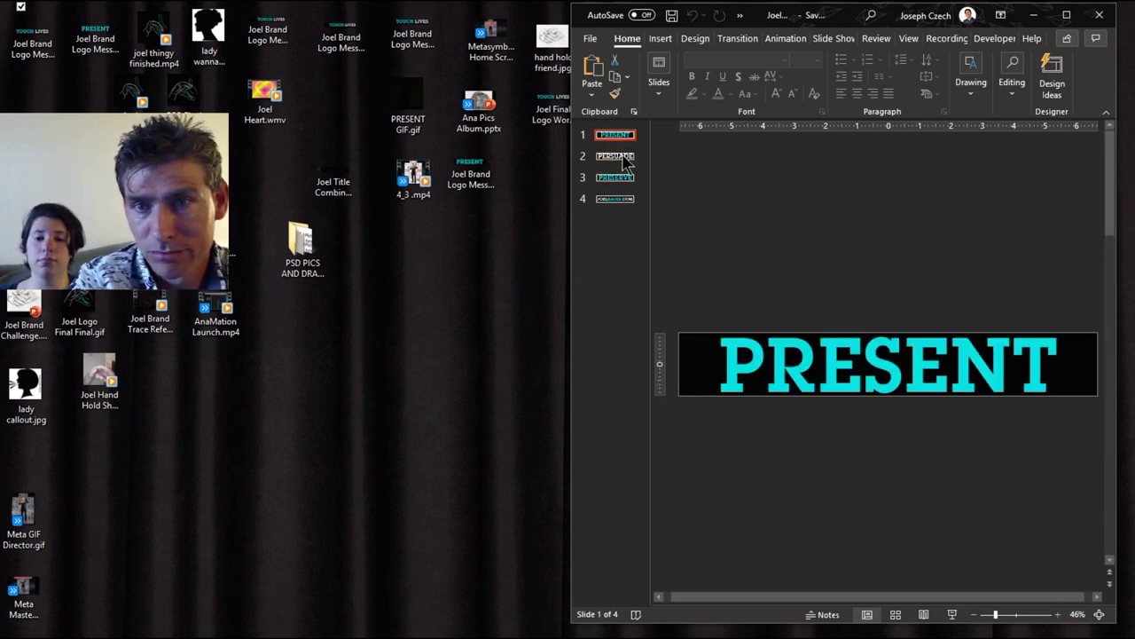
{"action": "left_click", "coordinate": [623, 201]}
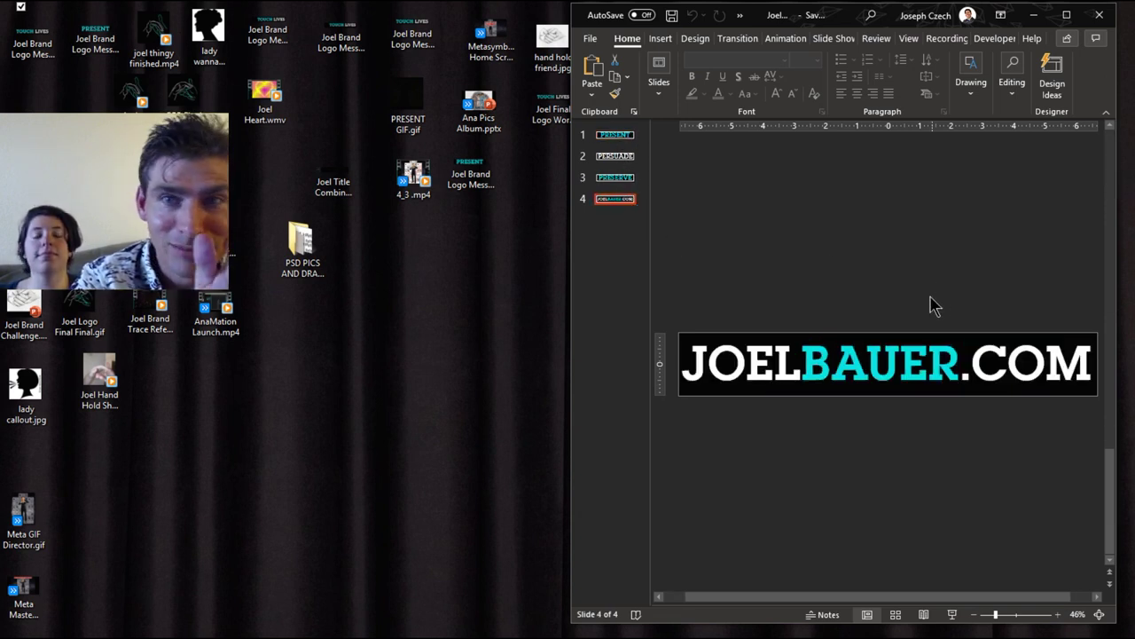
{"action": "left_click", "coordinate": [1099, 14]}
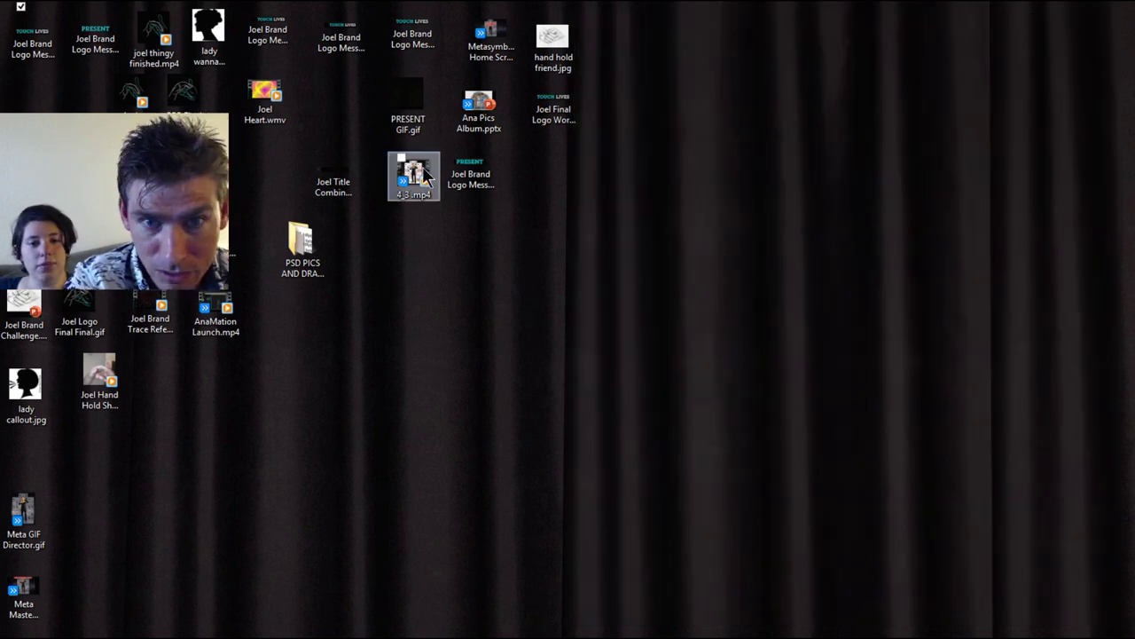
Switch to the 4_3 .pptx presentation in PowerPoint and move its window clear of the webcam picture
{"action": "mouse_move", "coordinate": [3, 124]}
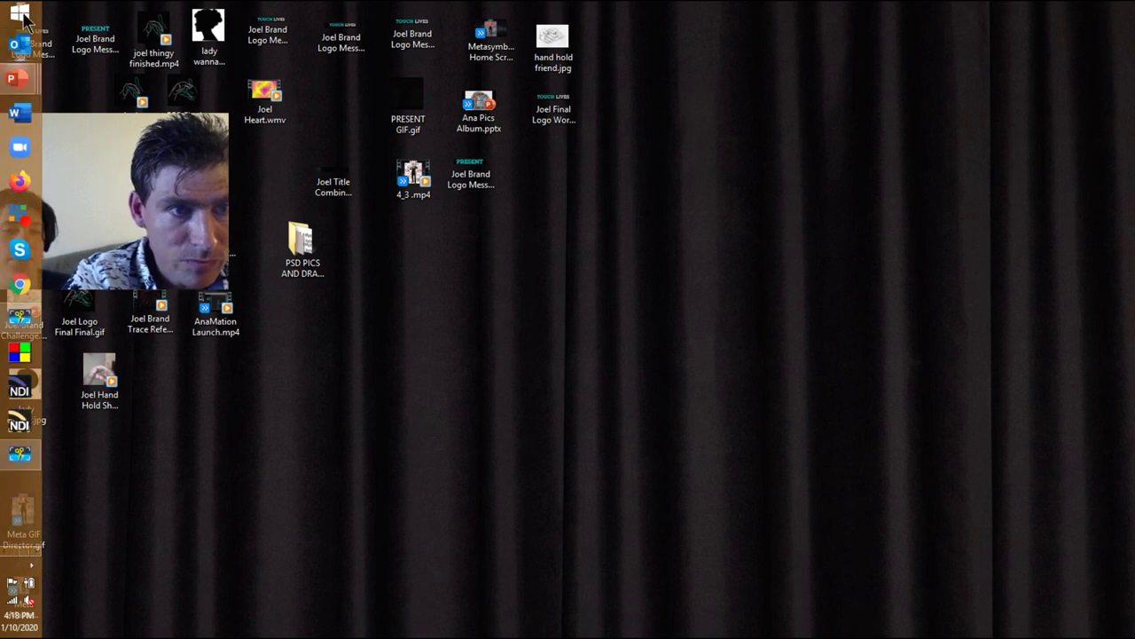
{"action": "mouse_move", "coordinate": [32, 80]}
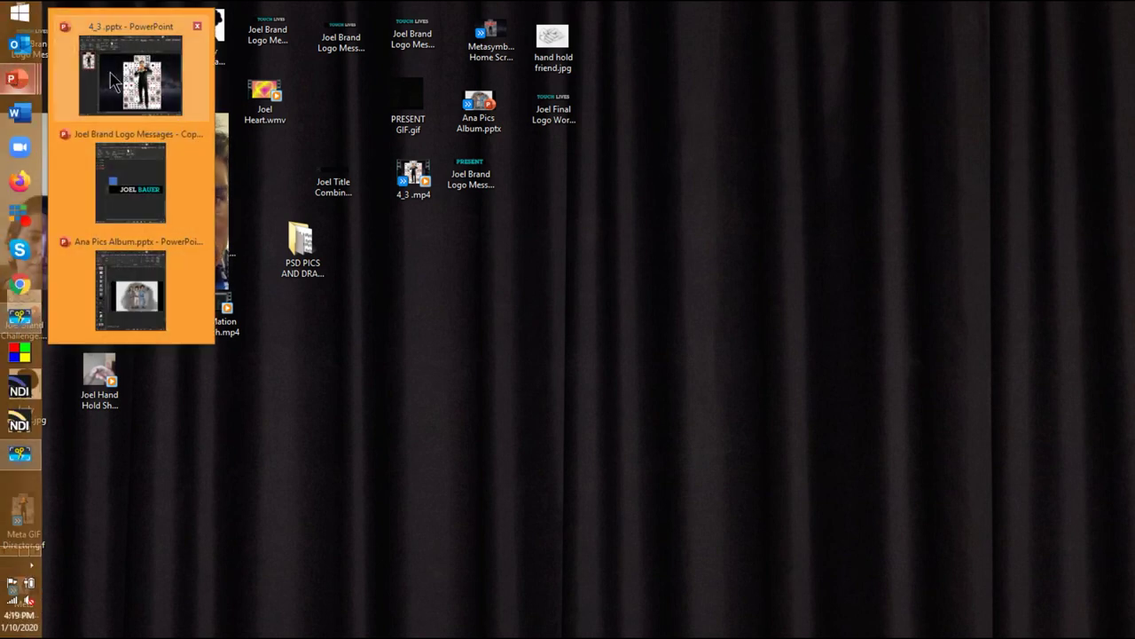
{"action": "left_click", "coordinate": [118, 81]}
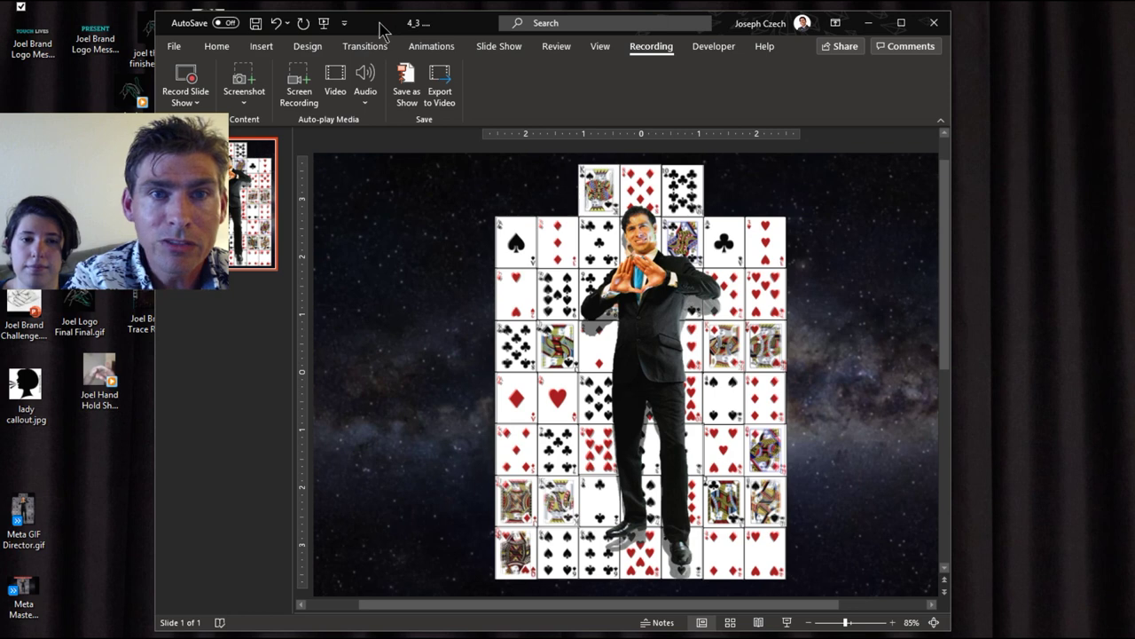
{"action": "left_click_drag", "start_coordinate": [388, 27], "coordinate": [436, 27]}
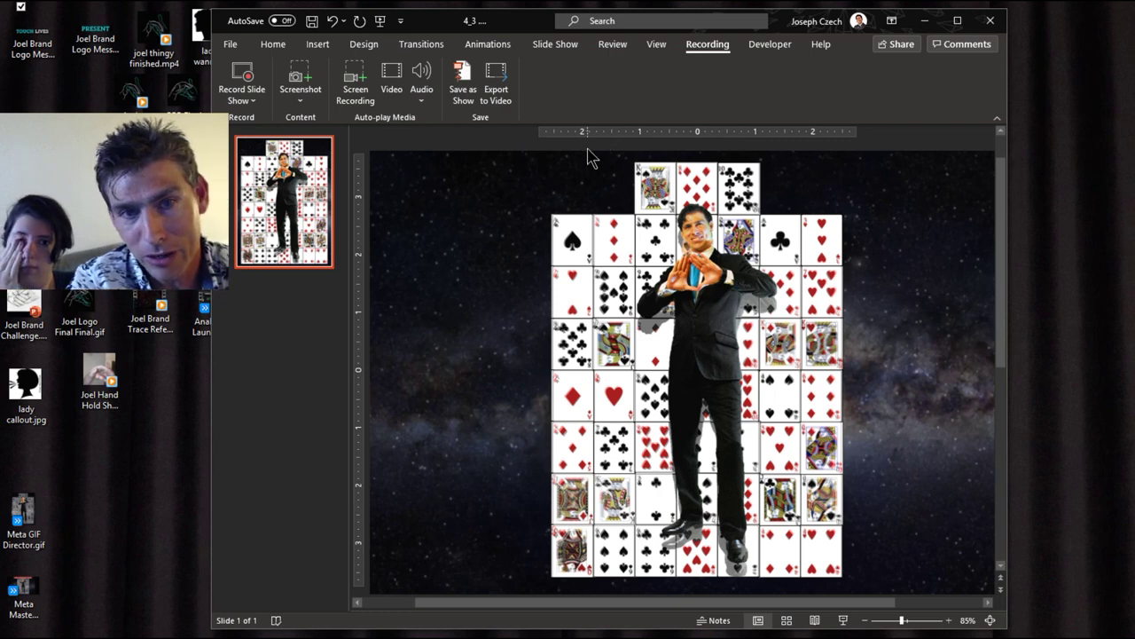
{"action": "mouse_move", "coordinate": [561, 171]}
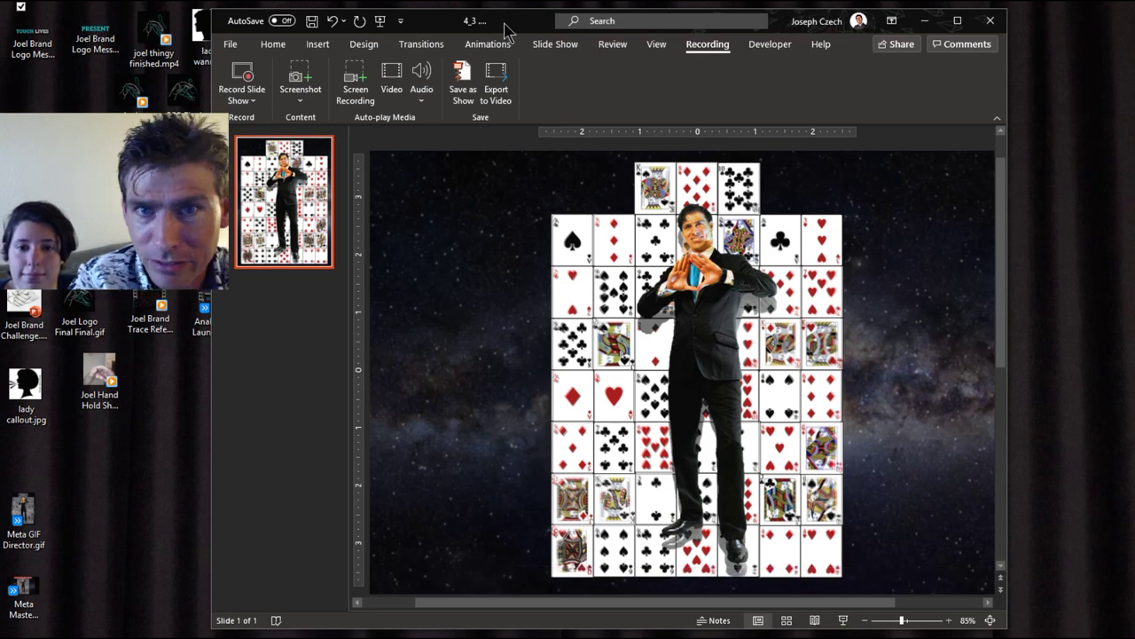
{"action": "left_click_drag", "start_coordinate": [507, 26], "coordinate": [533, 28]}
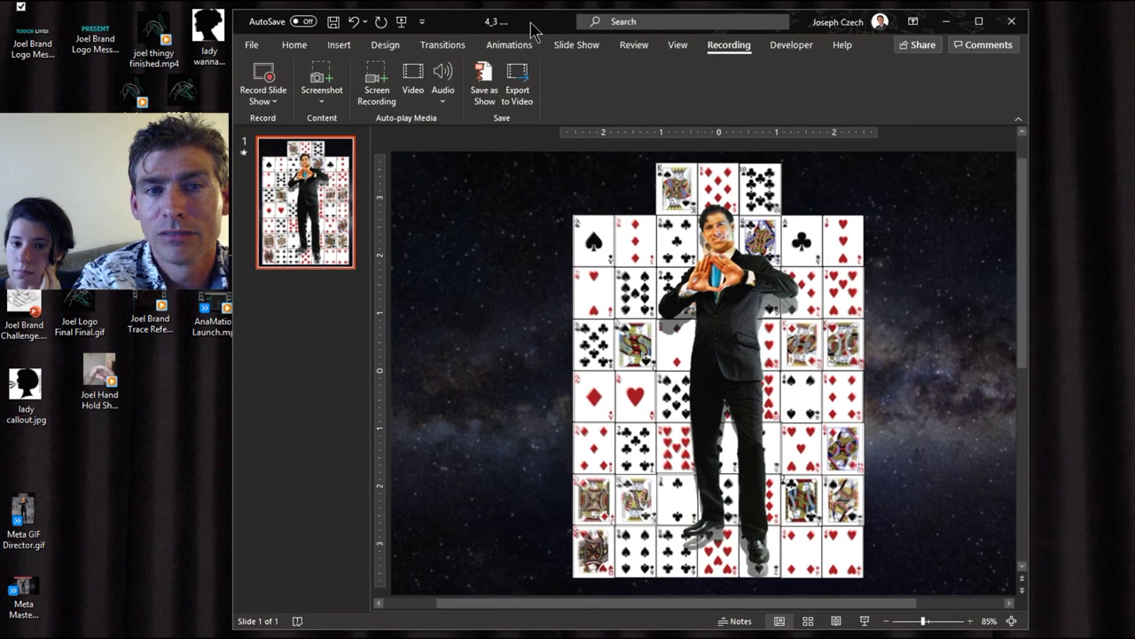